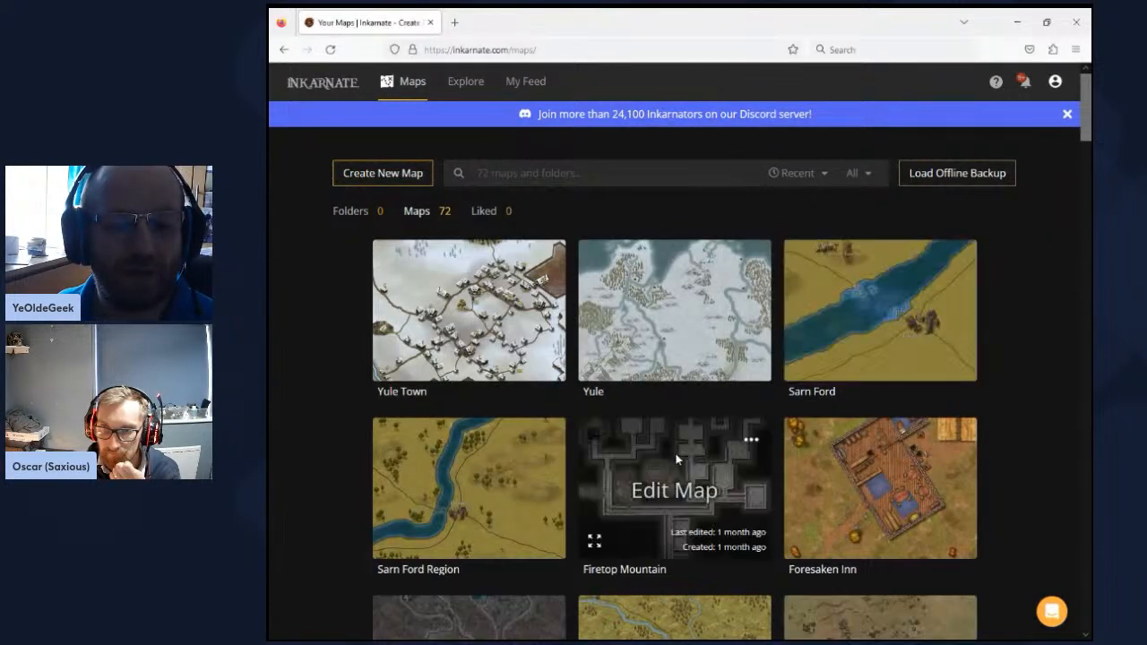
- Browse the whole collection of saved maps down to the oldest ones and return to the newest
scroll(685, 466, "down", 1)
scroll(687, 467, "down", 3)
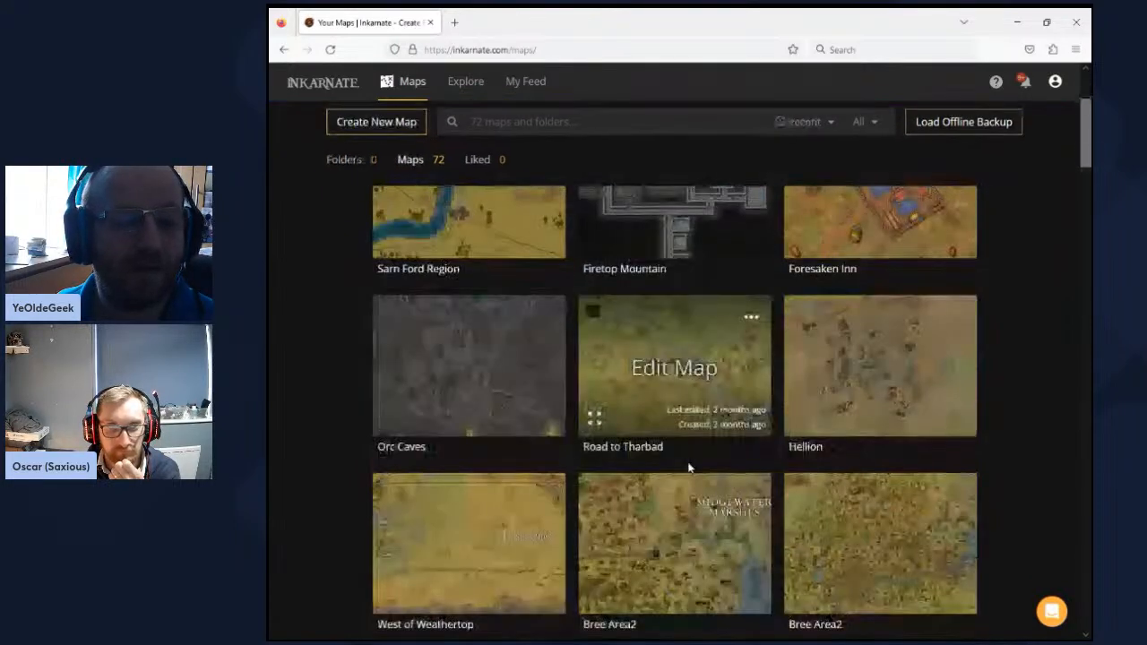
scroll(688, 468, "down", 1)
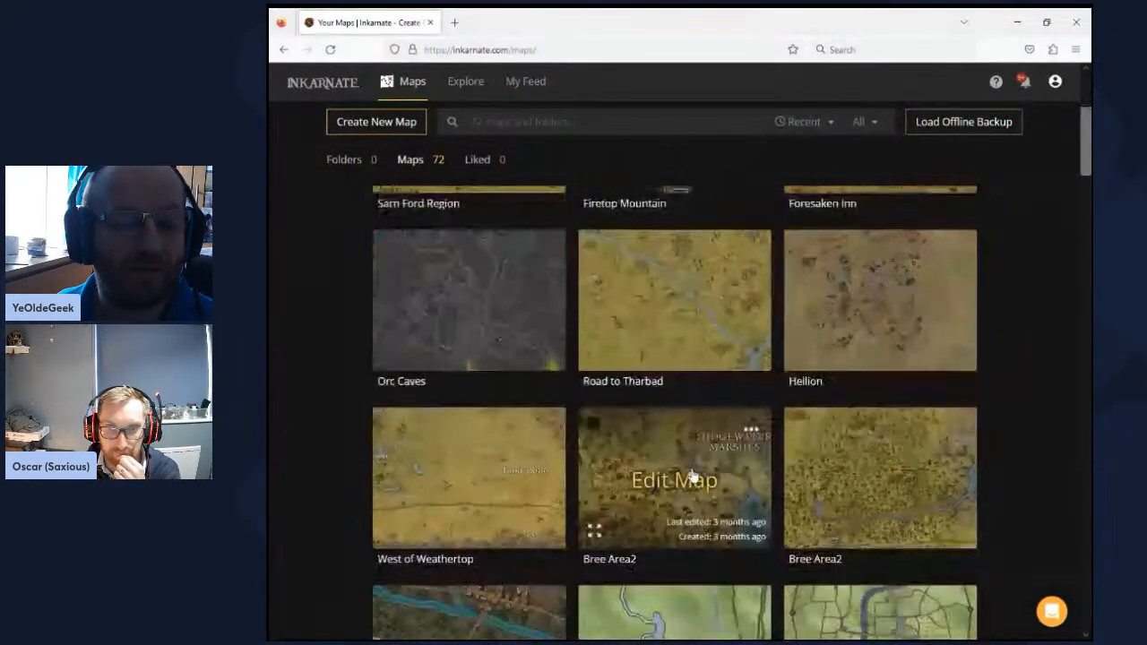
scroll(778, 530, "down", 2)
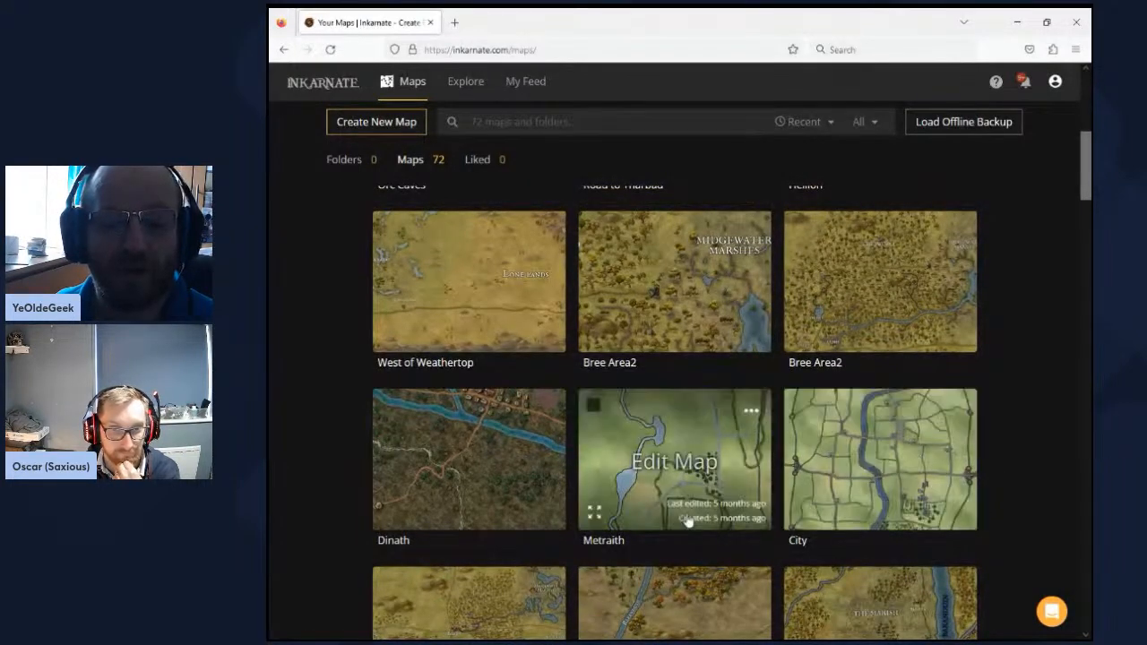
scroll(687, 522, "down", 3)
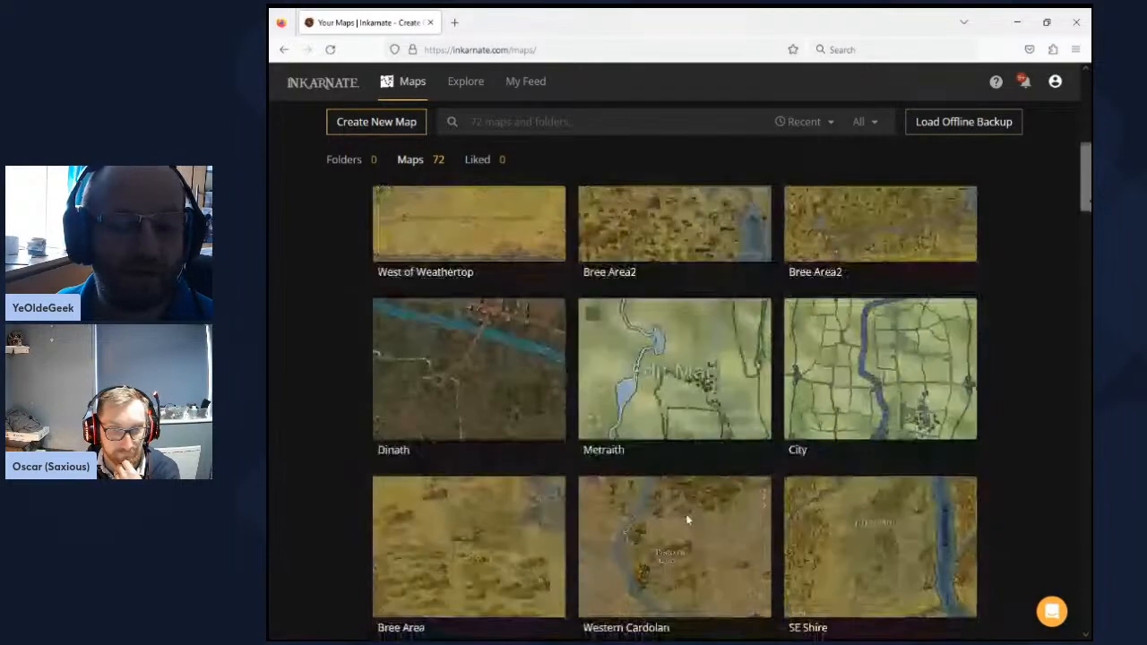
scroll(687, 518, "down", 1)
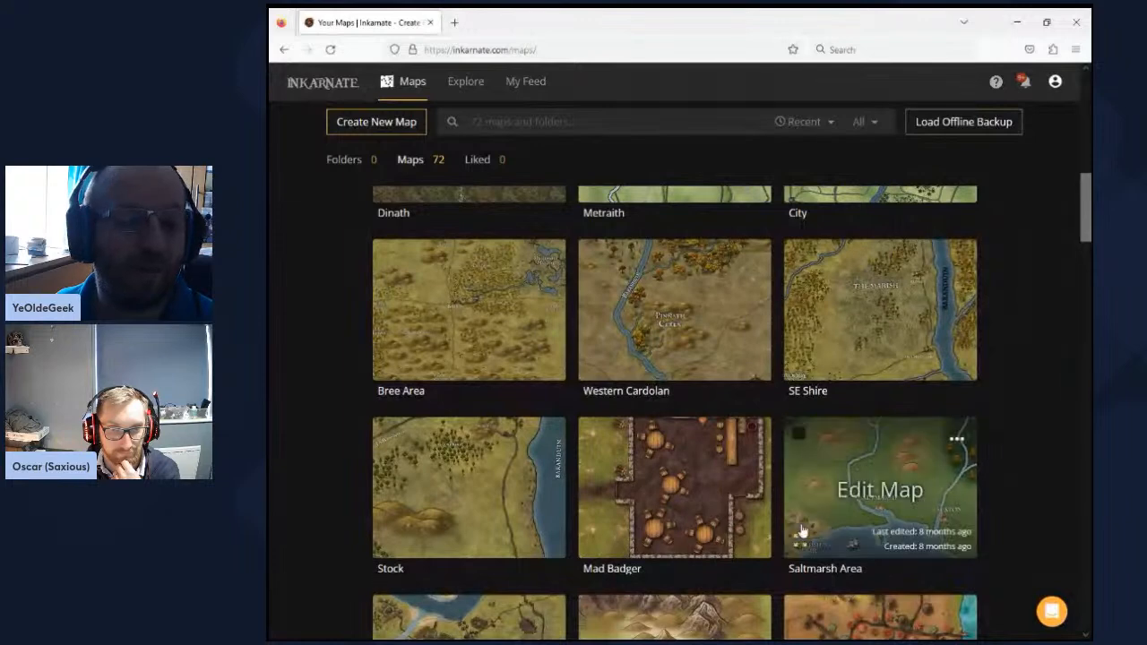
scroll(802, 530, "down", 2)
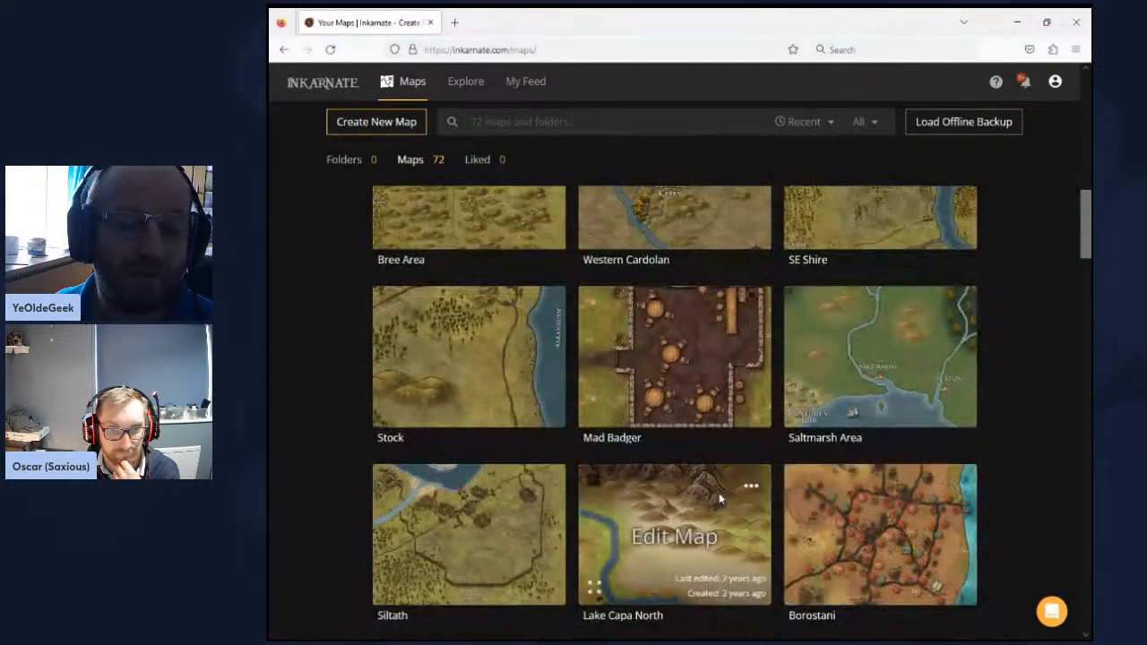
scroll(718, 494, "down", 4)
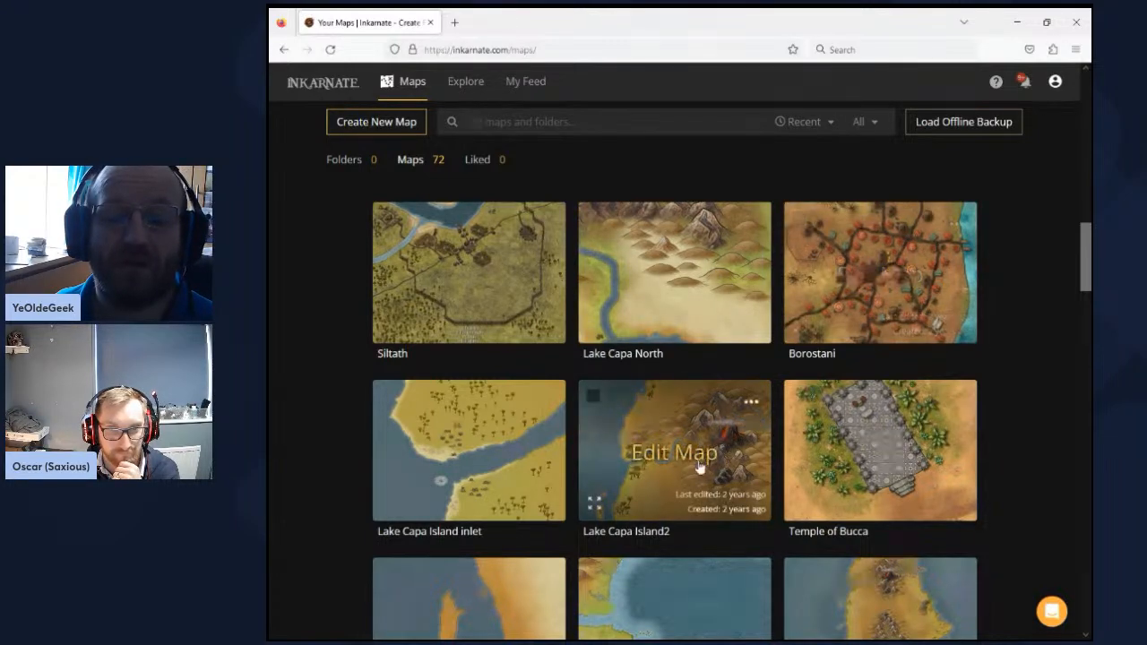
scroll(699, 466, "down", 3)
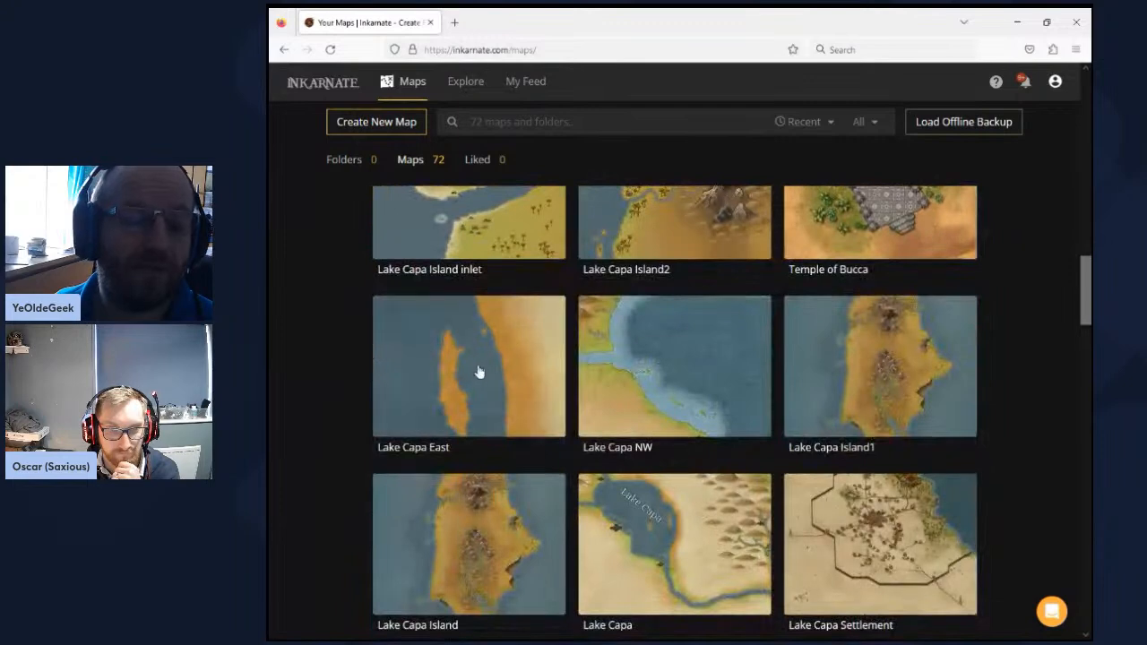
scroll(728, 455, "down", 4)
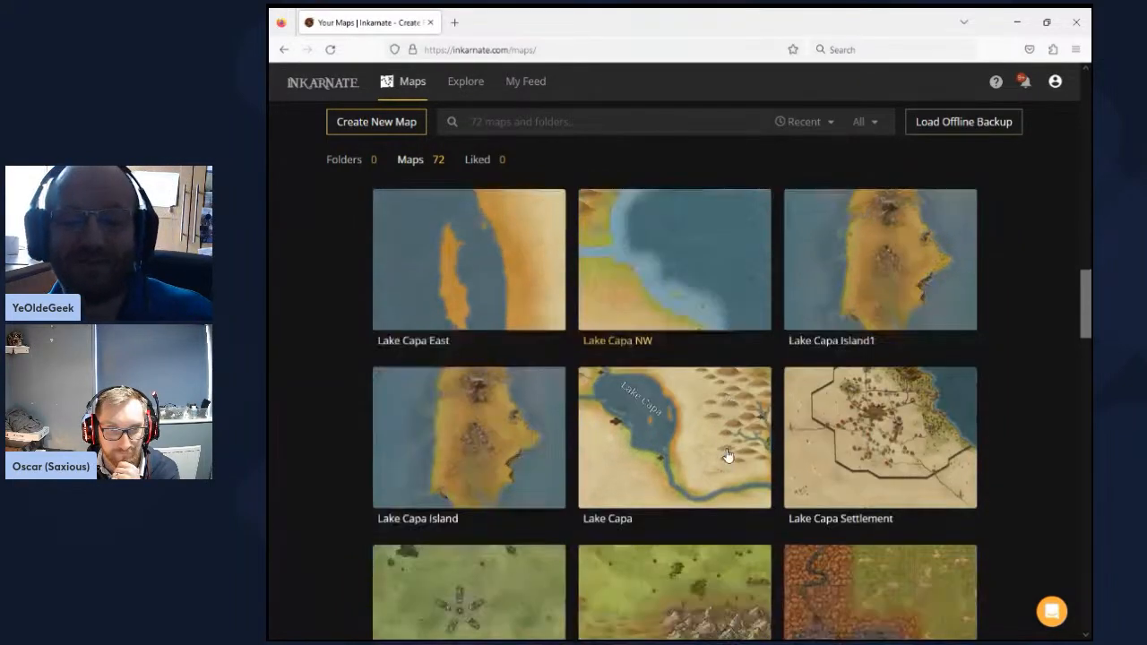
scroll(727, 456, "down", 2)
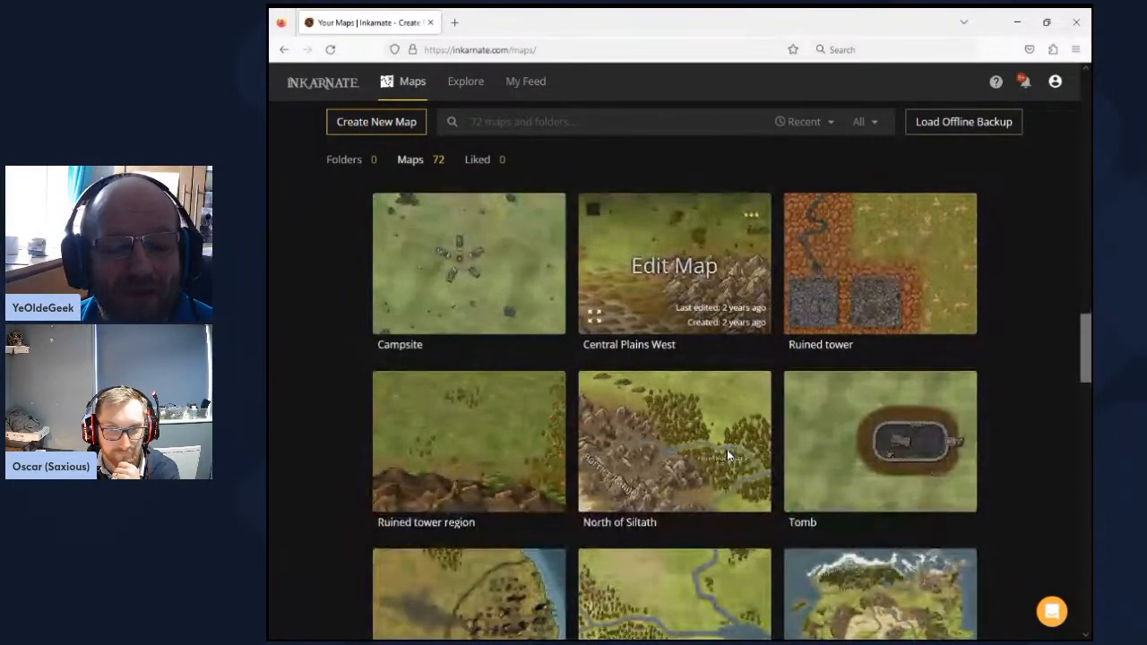
scroll(727, 456, "down", 1)
scroll(728, 456, "down", 1)
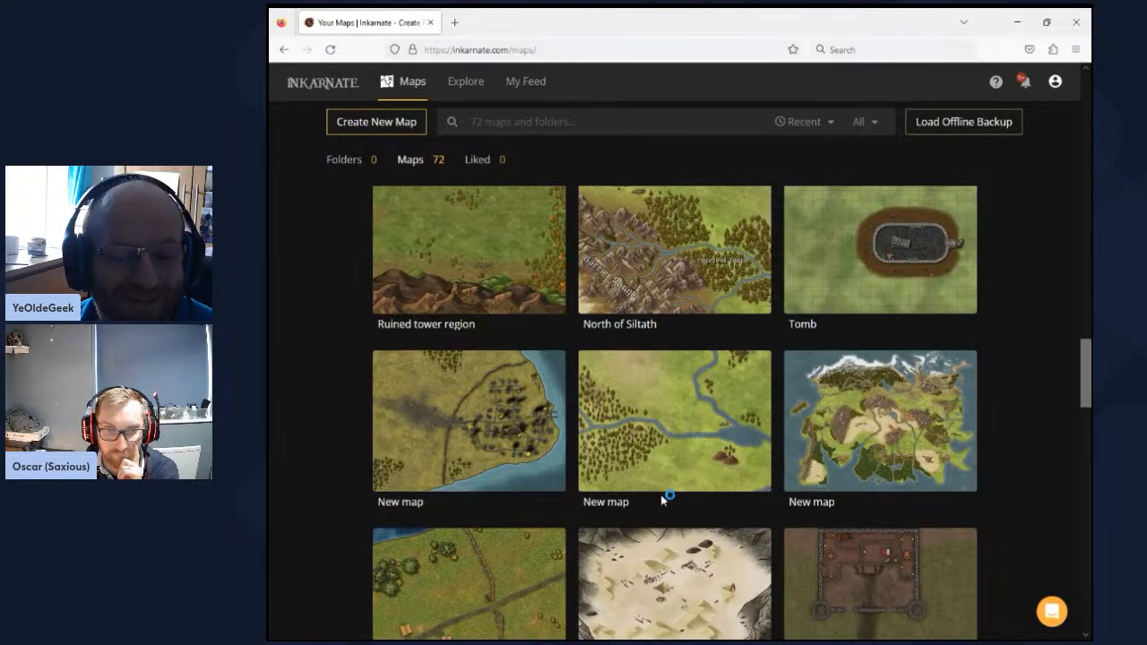
scroll(664, 499, "down", 4)
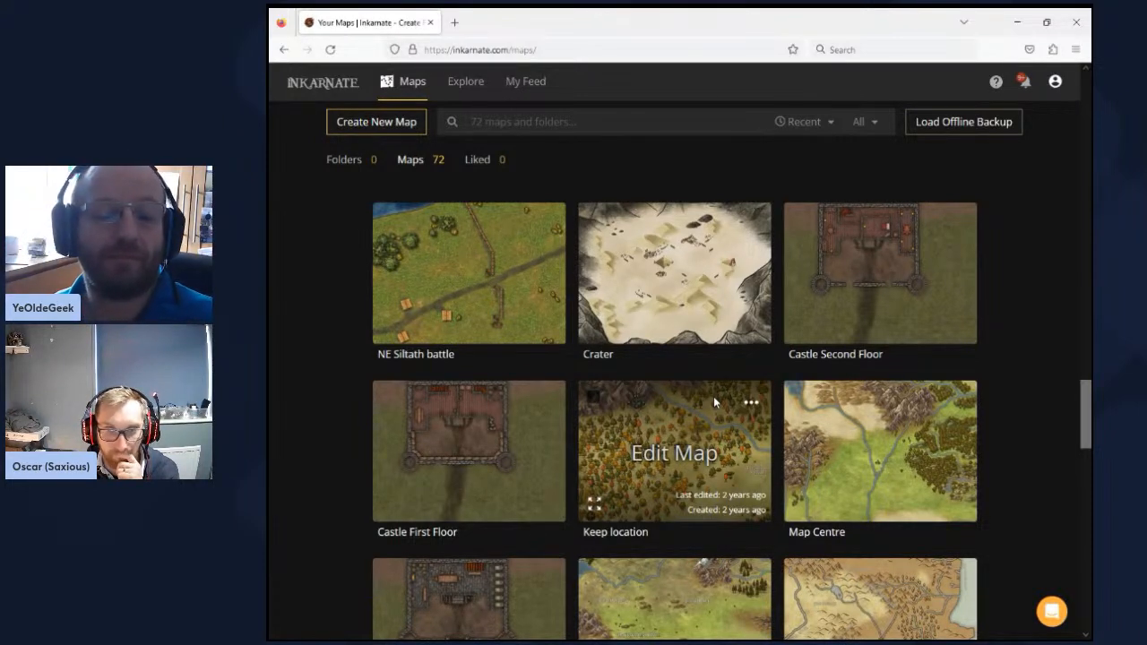
scroll(713, 400, "down", 2)
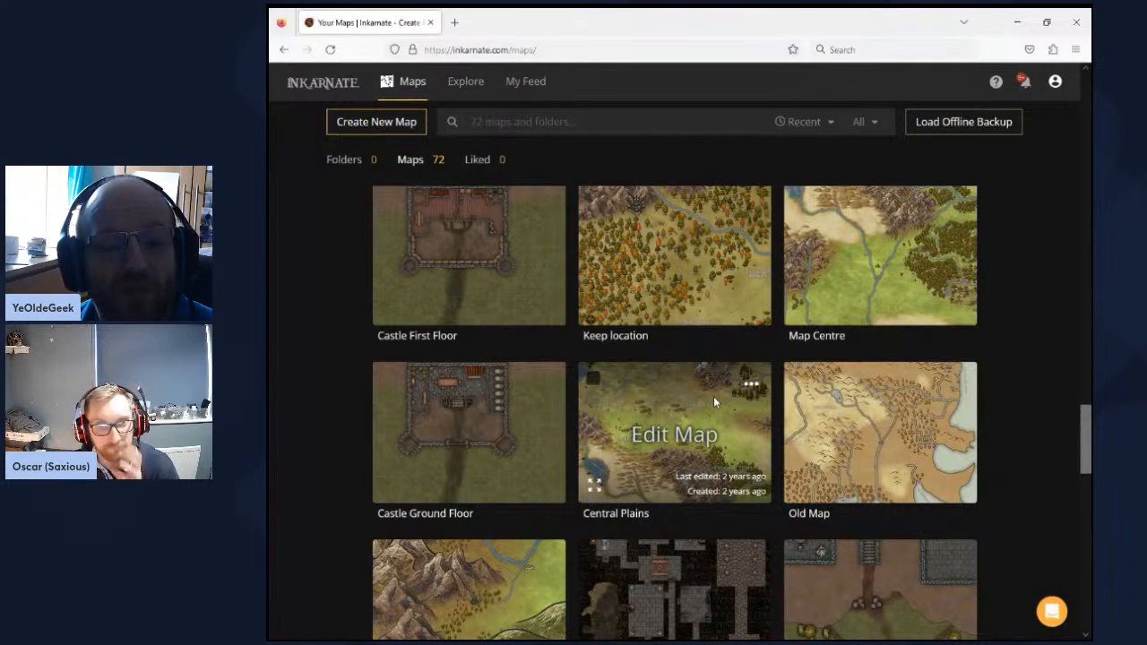
scroll(713, 396, "down", 10)
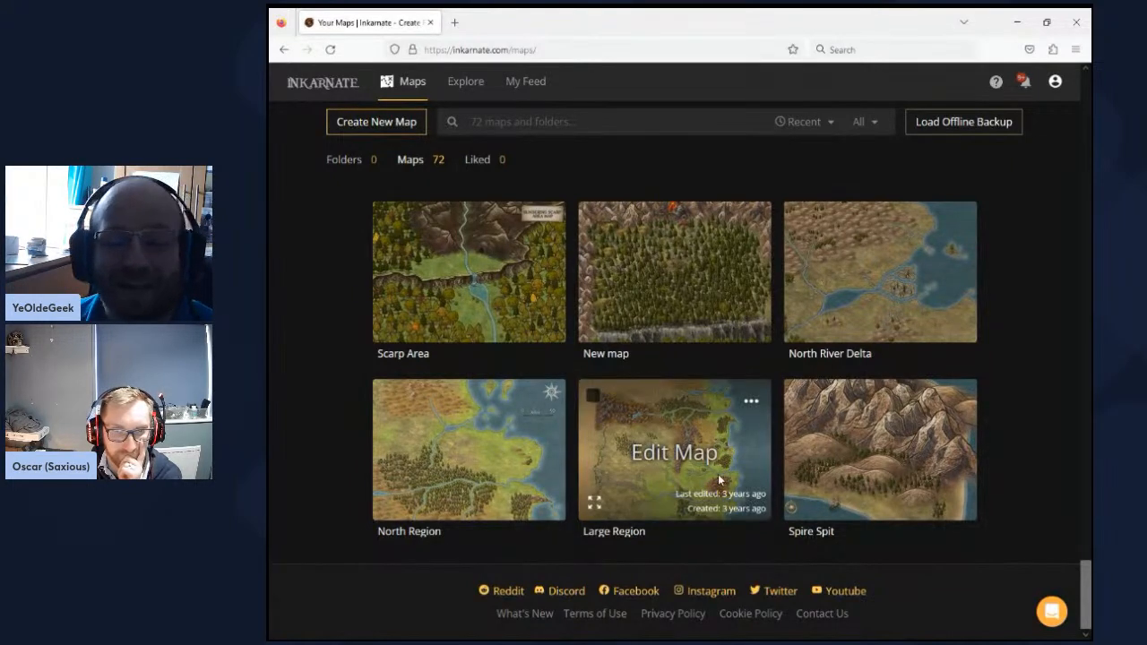
scroll(722, 475, "up", 1)
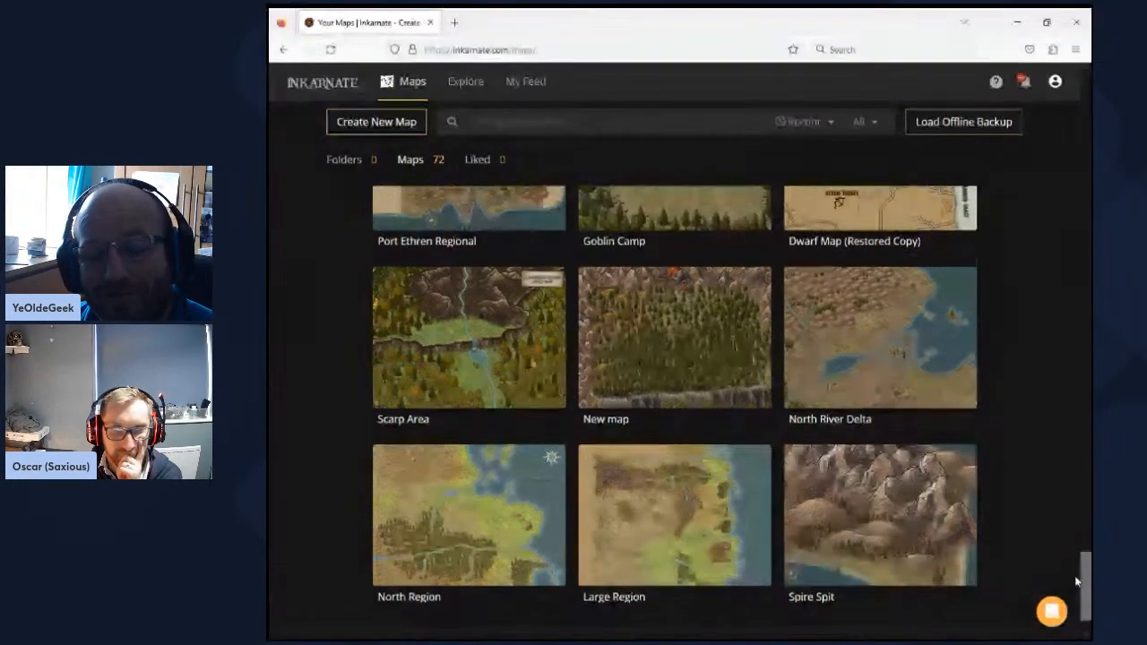
left_click_drag(1091, 578, 1045, 84)
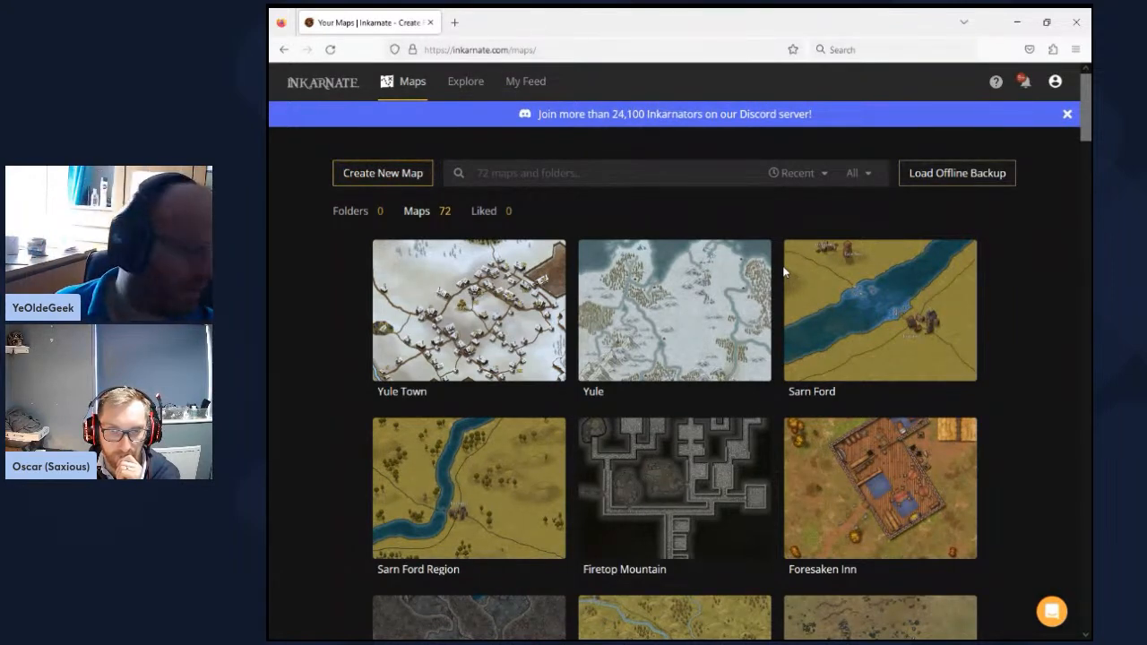
- Start a new map and choose the Parchment World style for it
mouse_move(598, 316)
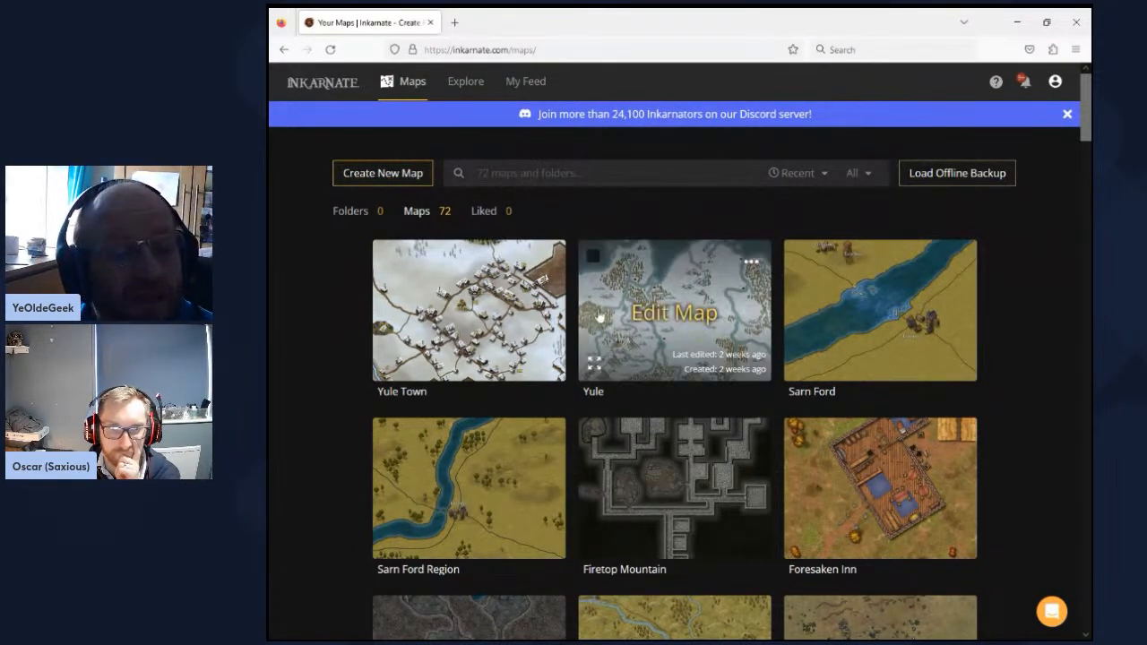
left_click(407, 173)
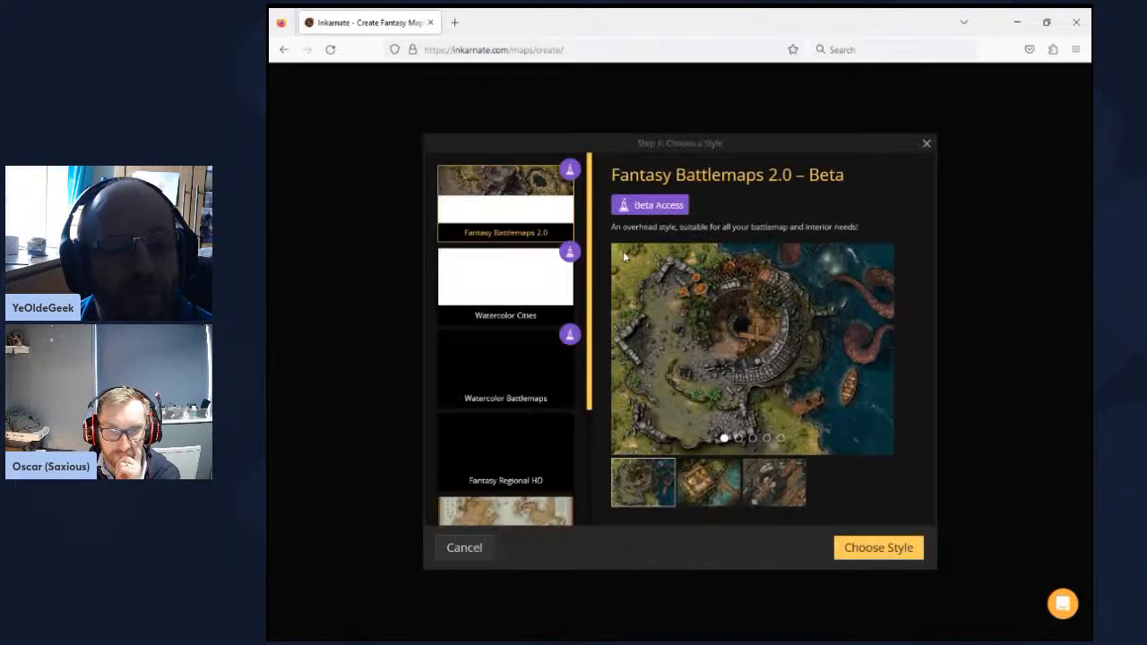
scroll(527, 339, "down", 1)
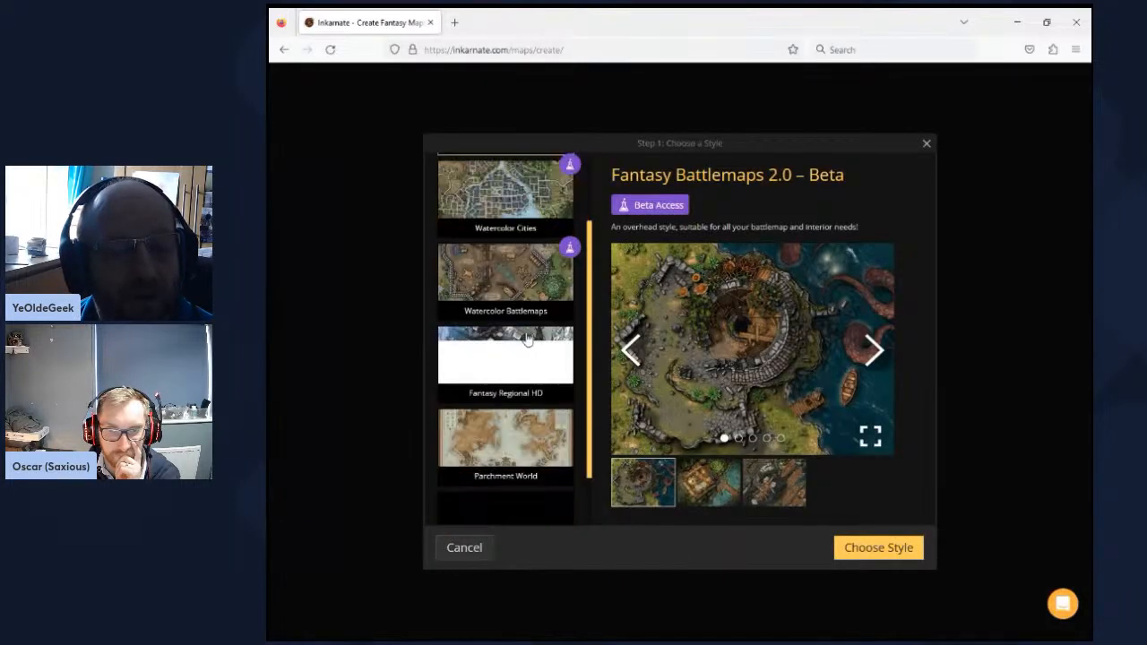
scroll(527, 339, "down", 1)
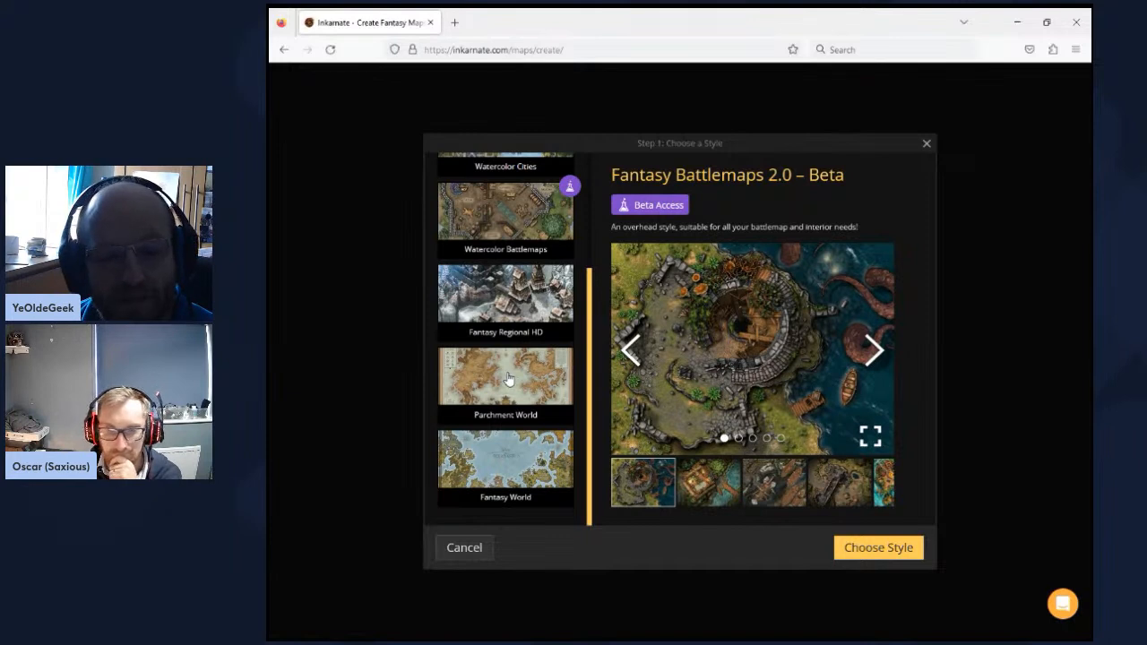
left_click(553, 386)
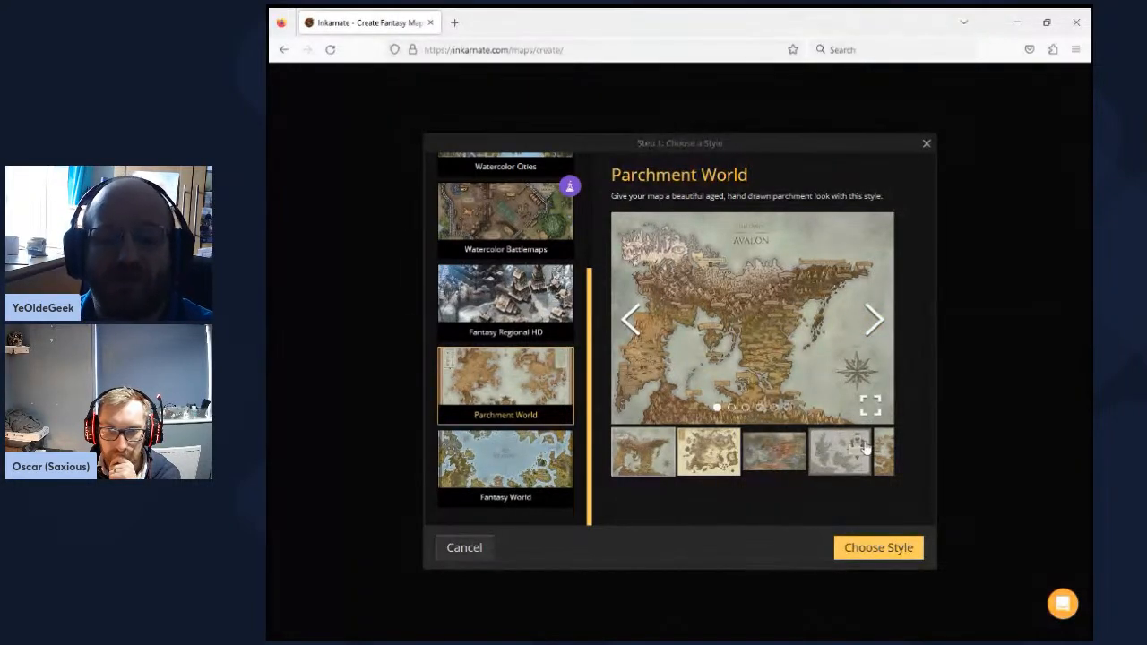
left_click(867, 555)
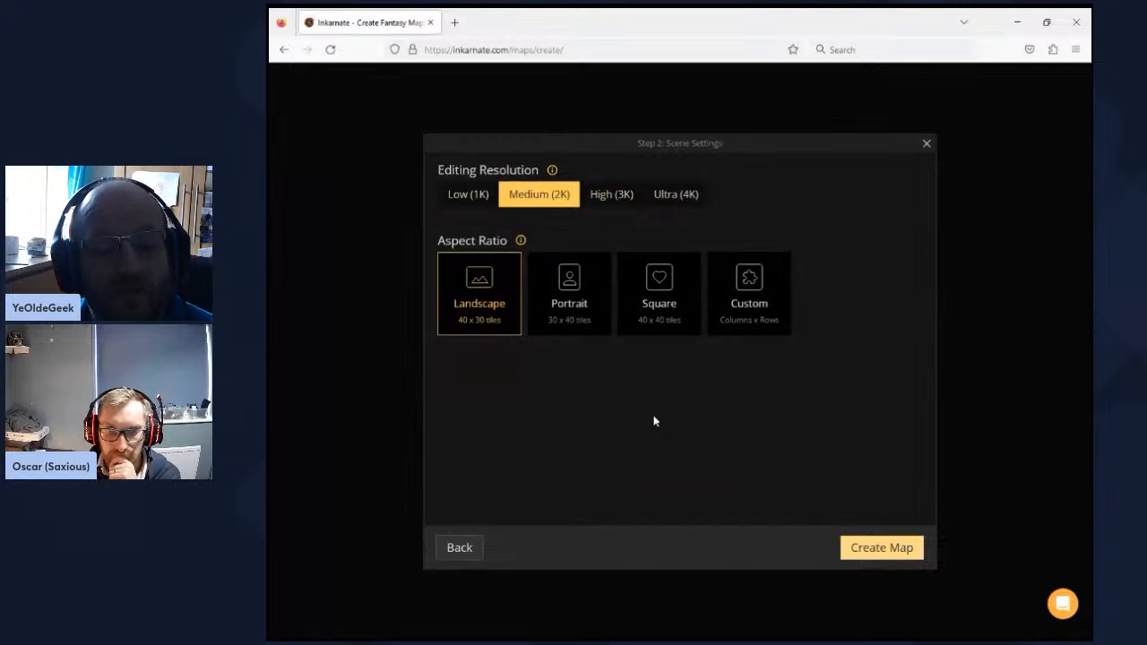
- Create the map with a custom aspect ratio of 25 columns by 25 rows and Low (1K) editing resolution
left_click(746, 299)
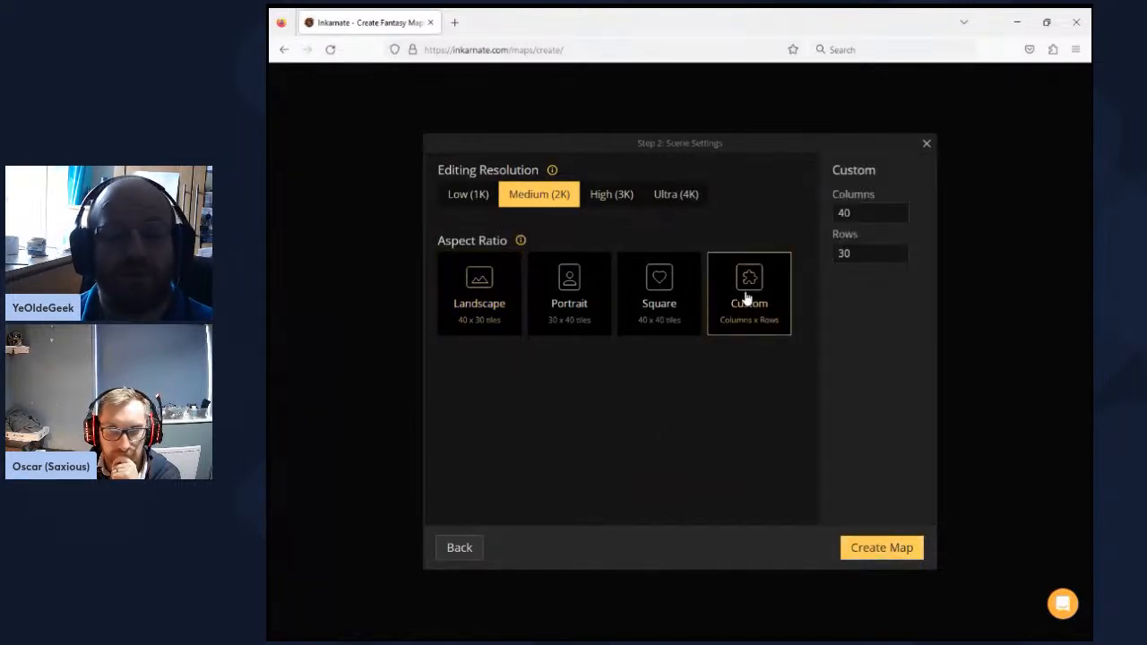
left_click_drag(861, 213, 755, 208)
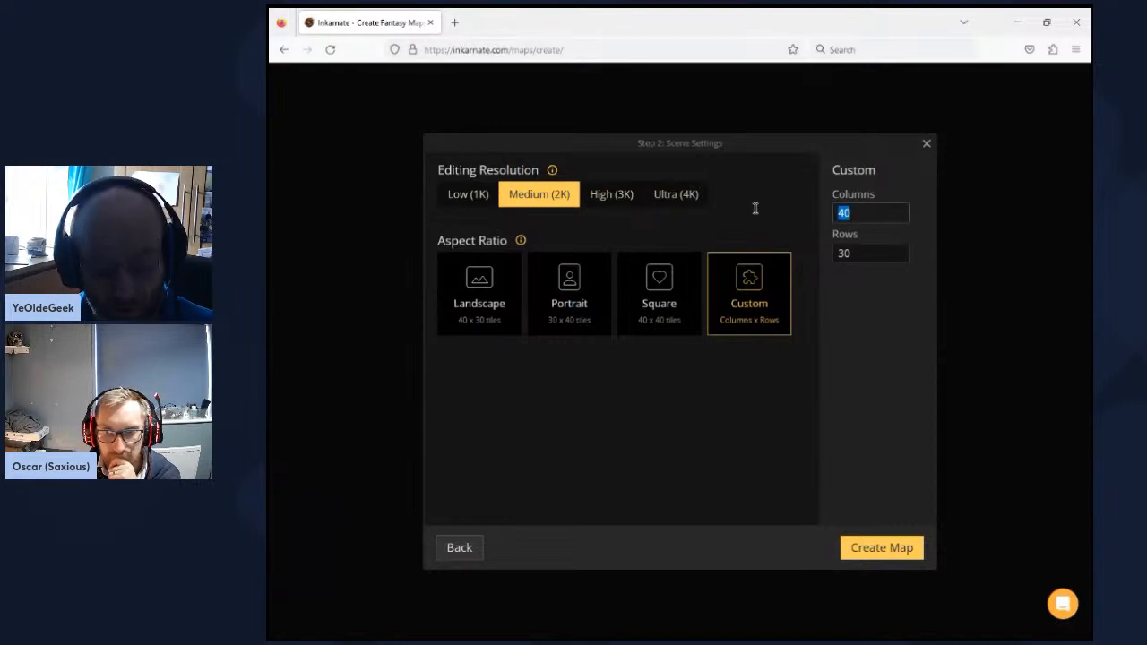
type("25")
double_click(865, 253)
type("2")
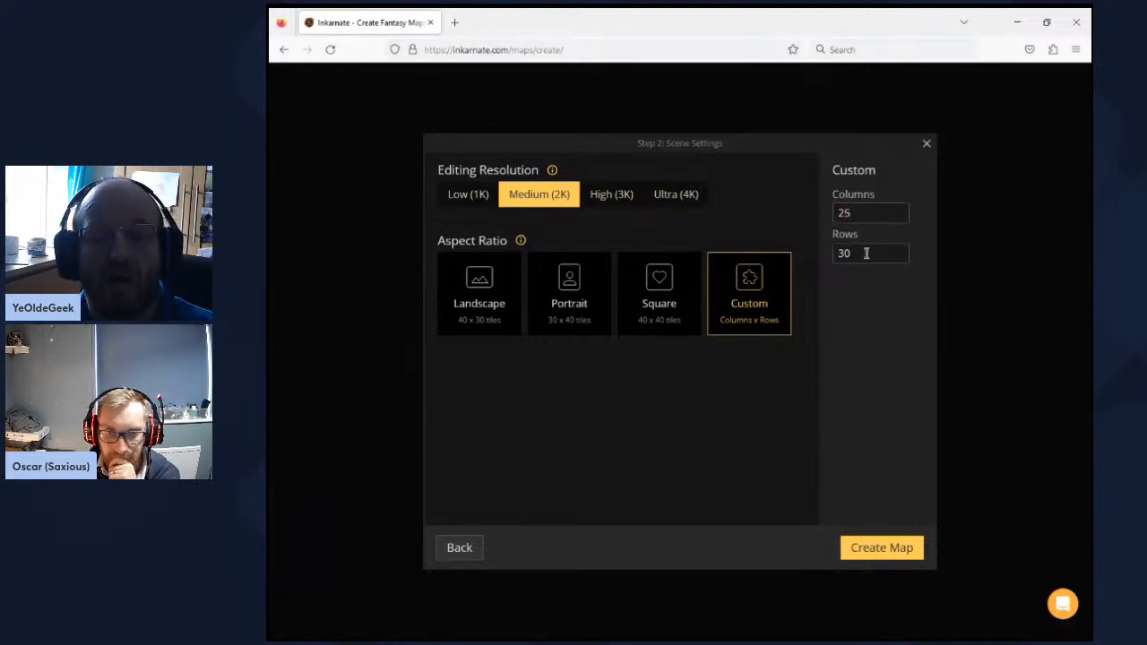
type("5")
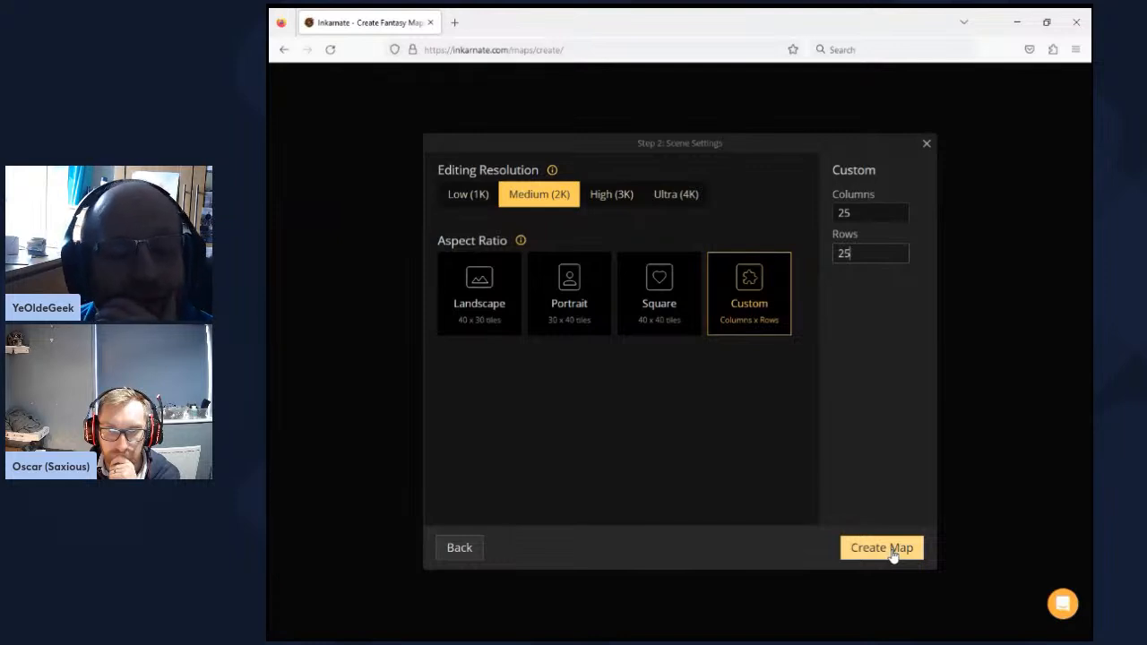
left_click(466, 200)
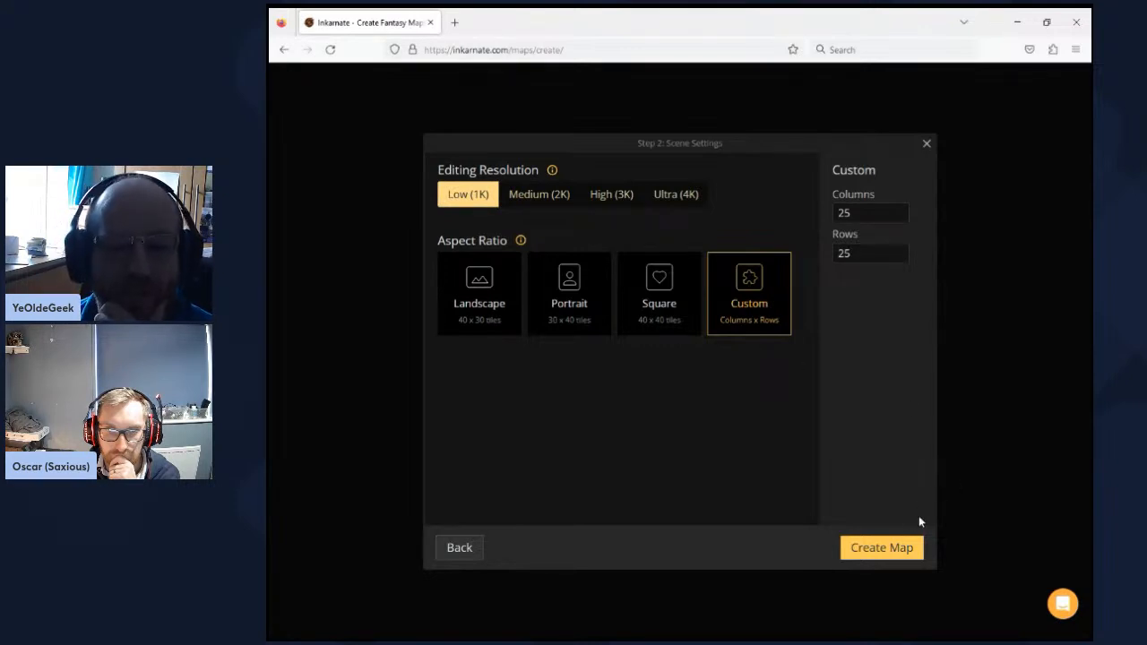
left_click(870, 549)
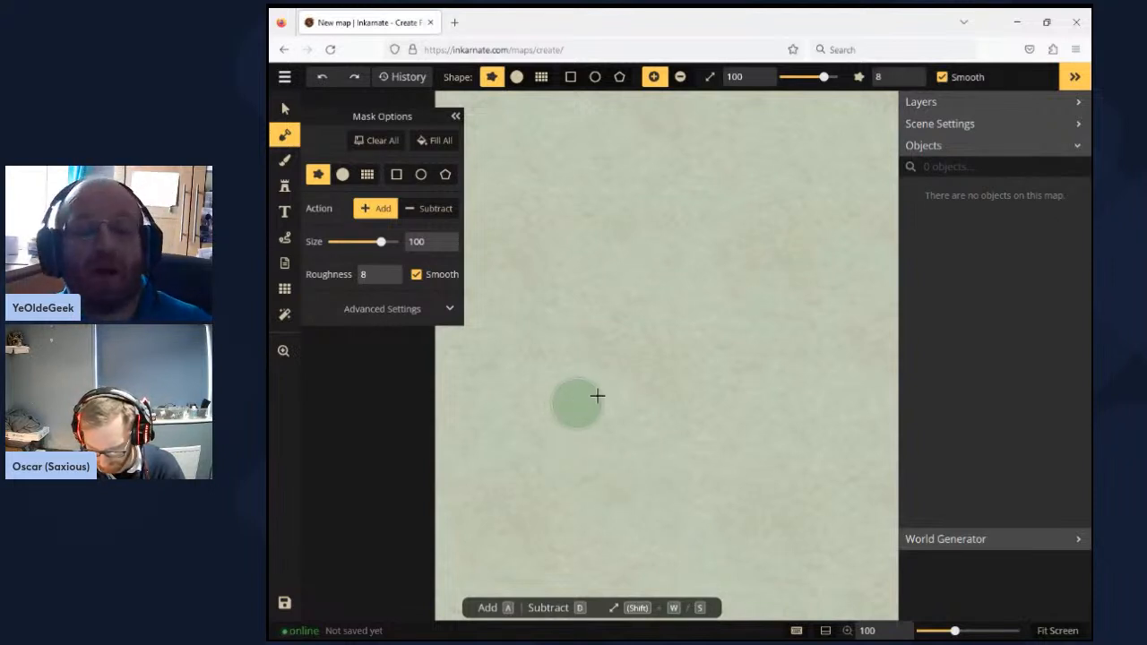
- Cover the entire canvas with land using the circle mask brush in Add mode at size 200
scroll(599, 396, "down", 5)
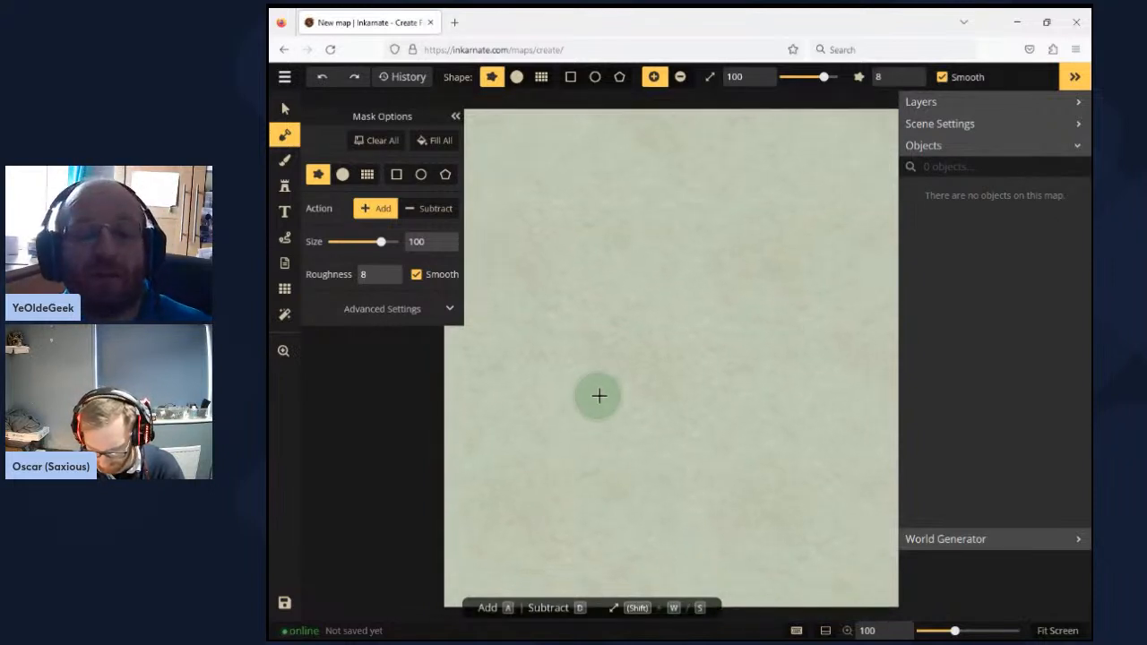
left_click(283, 350)
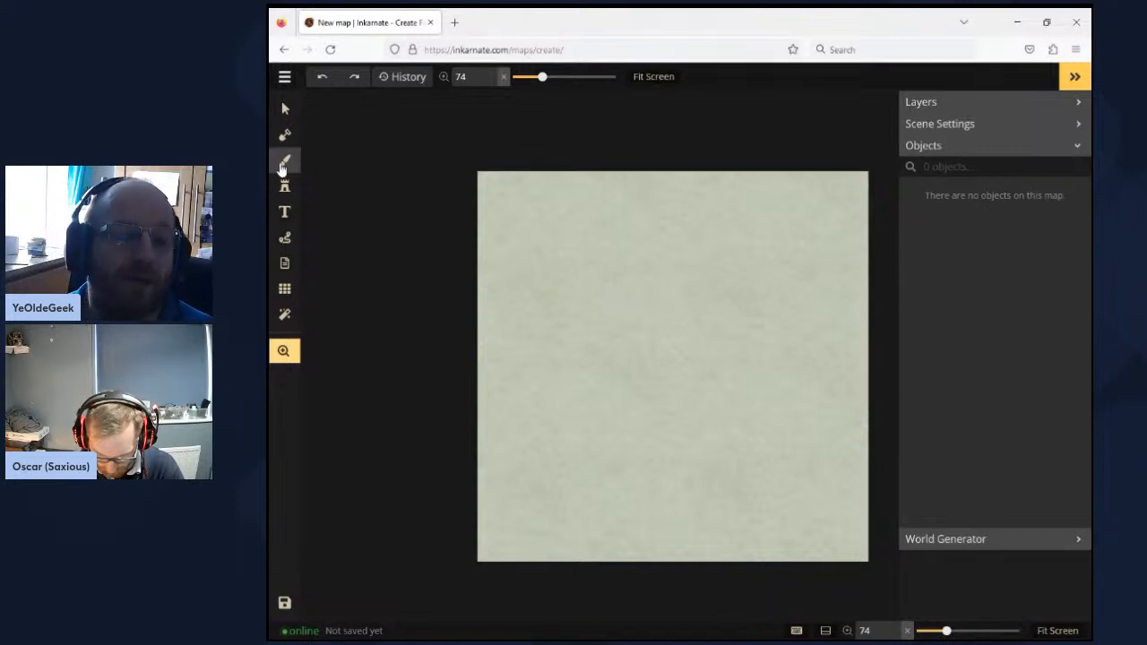
left_click(284, 135)
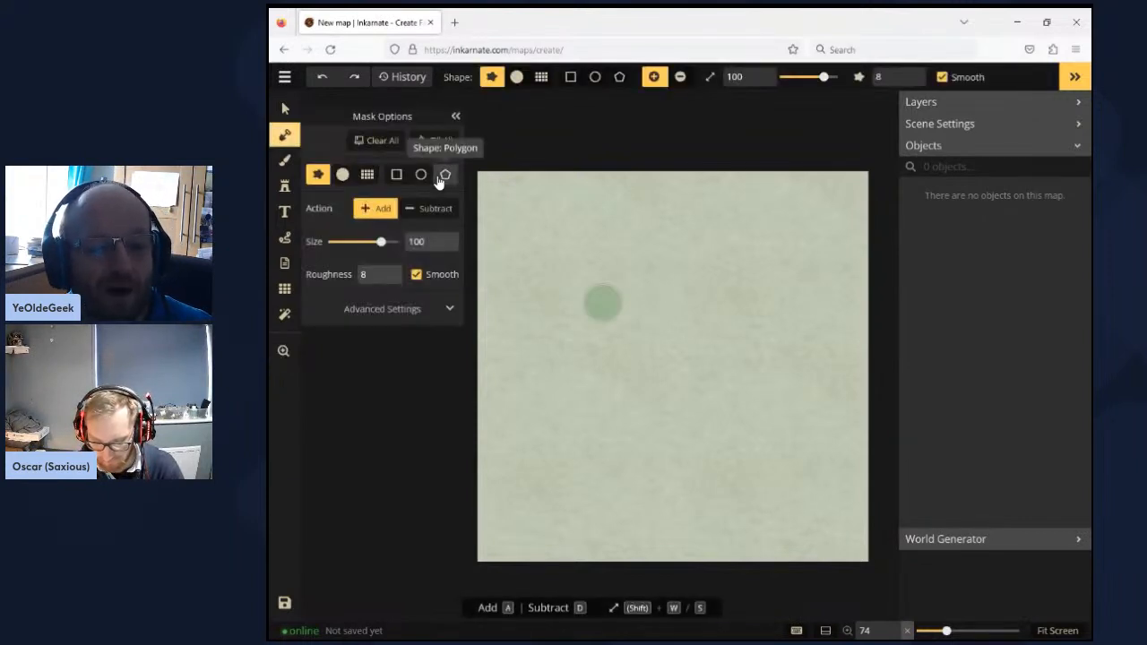
left_click(343, 176)
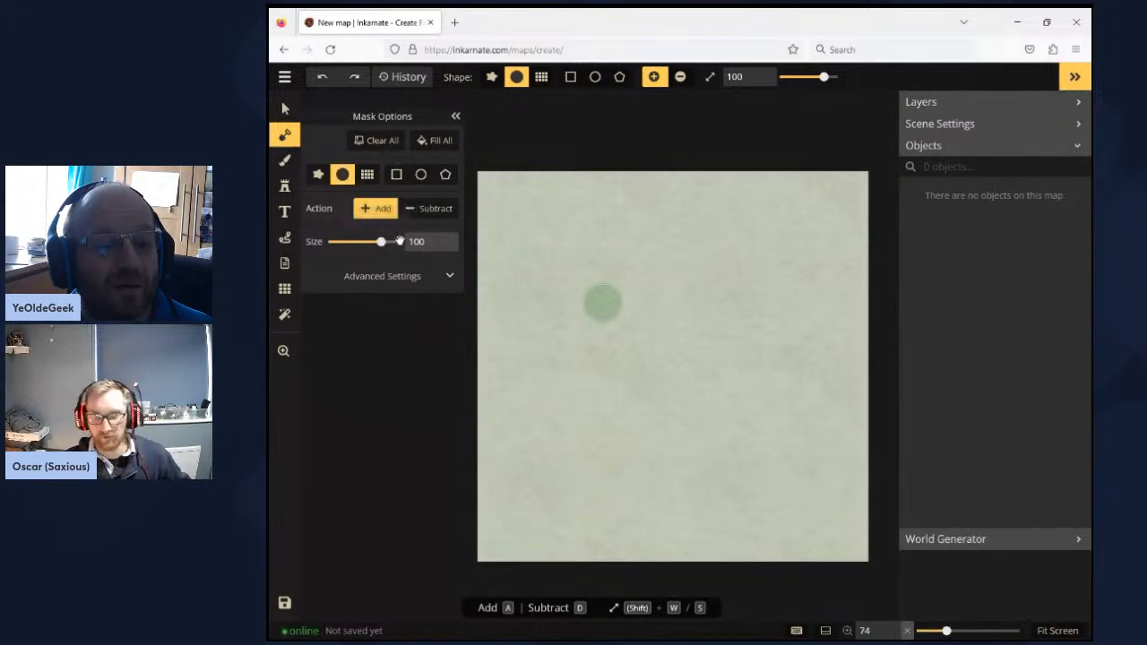
left_click_drag(381, 242, 402, 240)
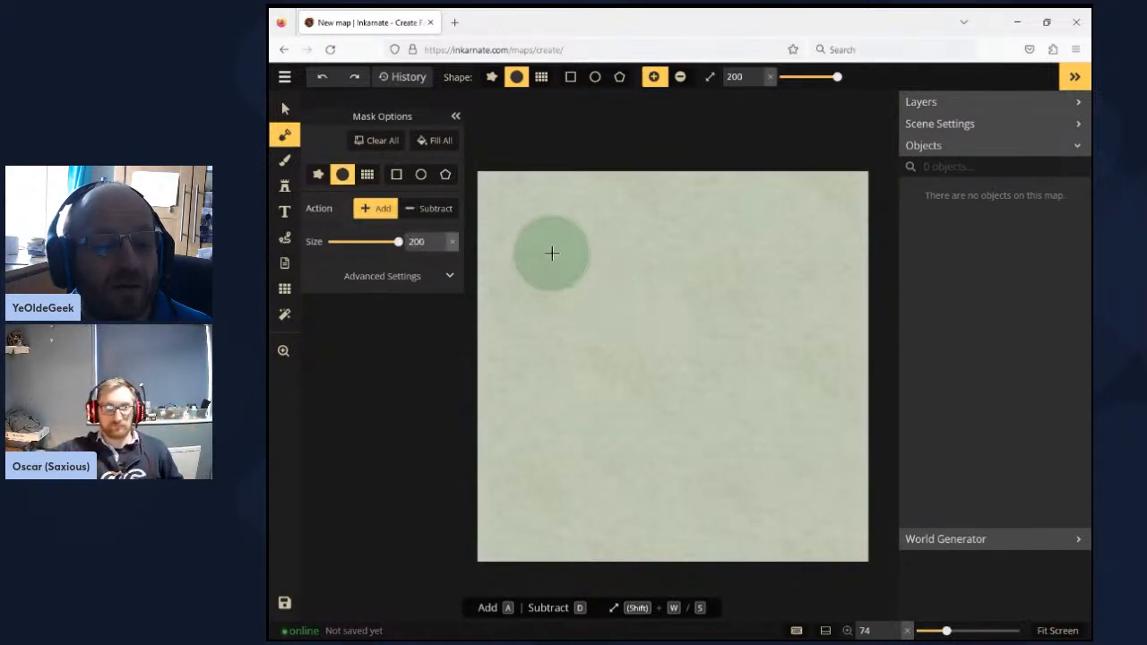
left_click_drag(651, 213, 852, 191)
mouse_move(525, 184)
left_mouse_down()
mouse_move(513, 241)
mouse_move(496, 239)
mouse_move(493, 254)
mouse_move(496, 549)
mouse_move(667, 531)
mouse_move(864, 538)
mouse_move(848, 241)
mouse_move(567, 273)
mouse_move(550, 352)
mouse_move(544, 479)
mouse_move(801, 477)
mouse_move(795, 293)
mouse_move(659, 315)
mouse_move(578, 344)
mouse_move(588, 421)
mouse_move(754, 433)
mouse_move(744, 348)
mouse_move(725, 362)
mouse_move(618, 367)
left_mouse_up()
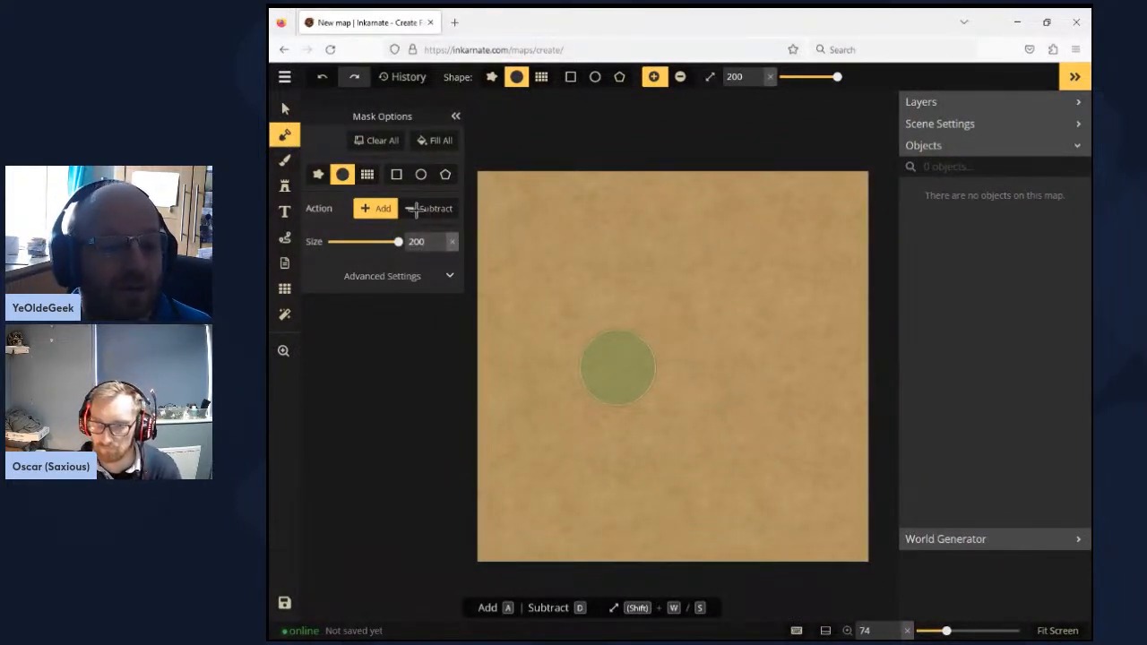
- Carve a thin diagonal river across the map's upper-left corner with the circle mask brush in Subtract mode at size 14
left_click(416, 209)
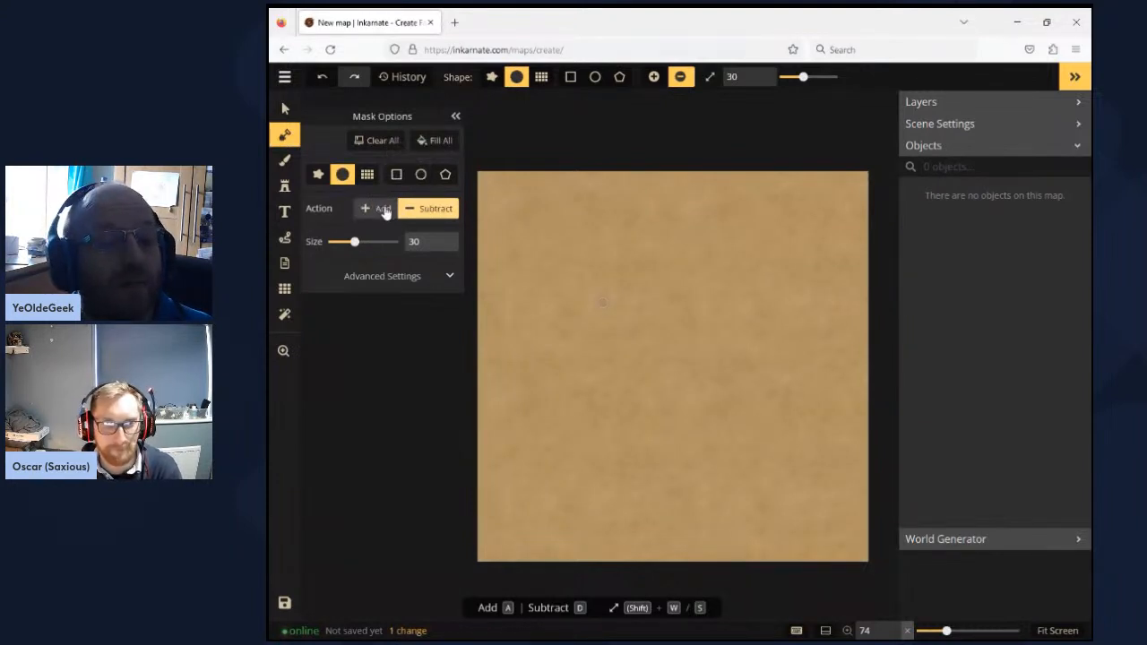
left_click_drag(354, 242, 337, 242)
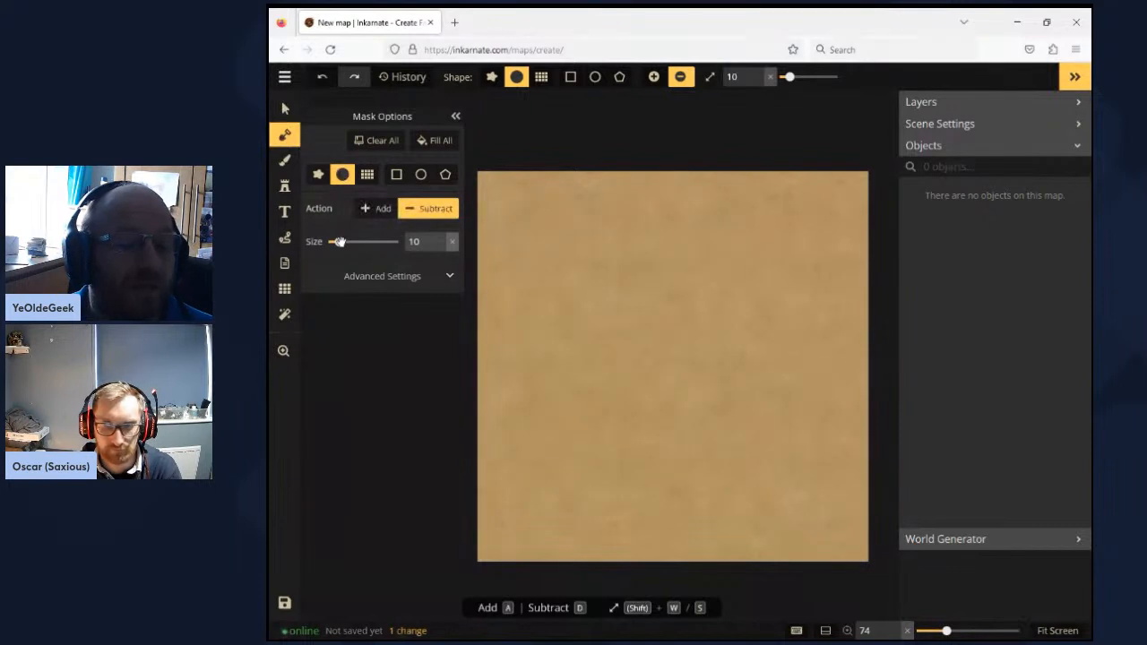
left_click_drag(339, 242, 343, 242)
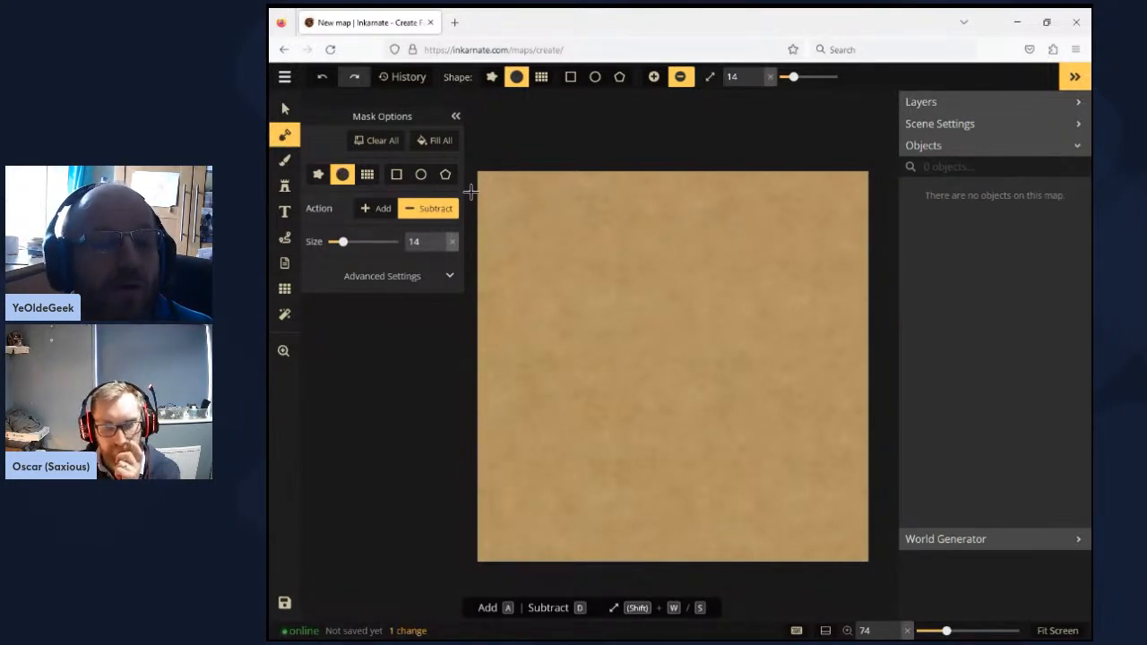
left_click_drag(478, 189, 552, 165)
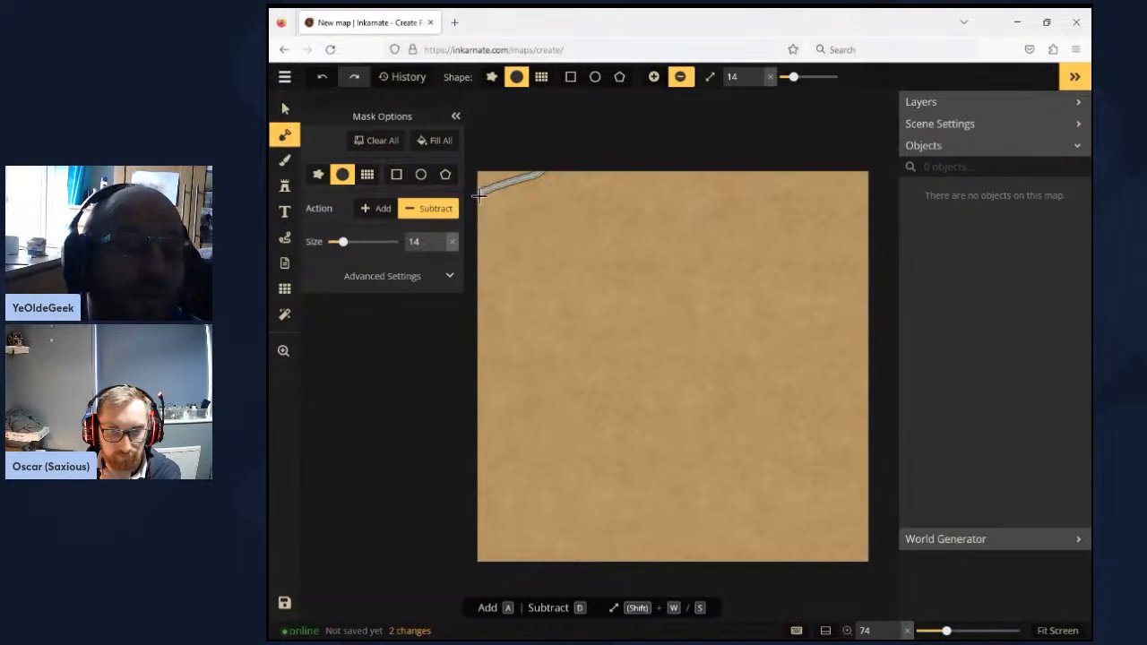
- Widen the river in the upper-left corner by subtracting along it again with the mask brush at size 27
left_click(438, 238)
left_click(439, 238)
left_click(439, 239)
left_click(438, 238)
left_click(438, 238)
left_click(438, 238)
left_click(438, 238)
left_click(438, 238)
left_click(438, 238)
left_click(438, 238)
left_click(439, 238)
left_click(439, 238)
left_click(439, 237)
left_click(439, 237)
left_click(439, 237)
left_click(439, 237)
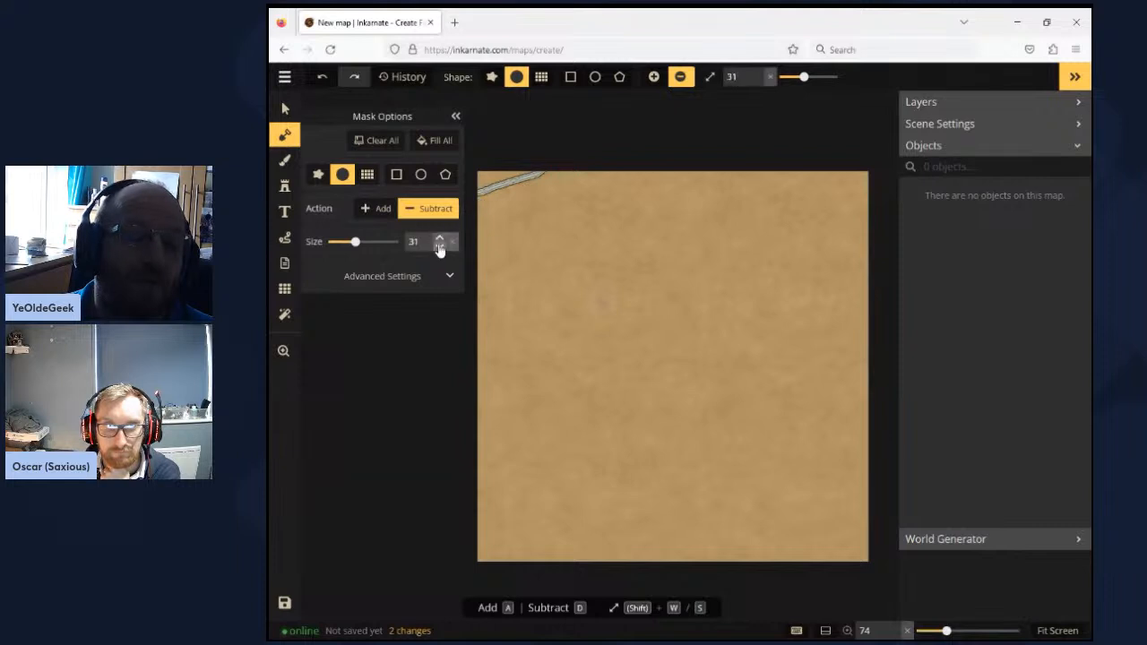
left_click(439, 248)
left_click(439, 247)
left_click(439, 248)
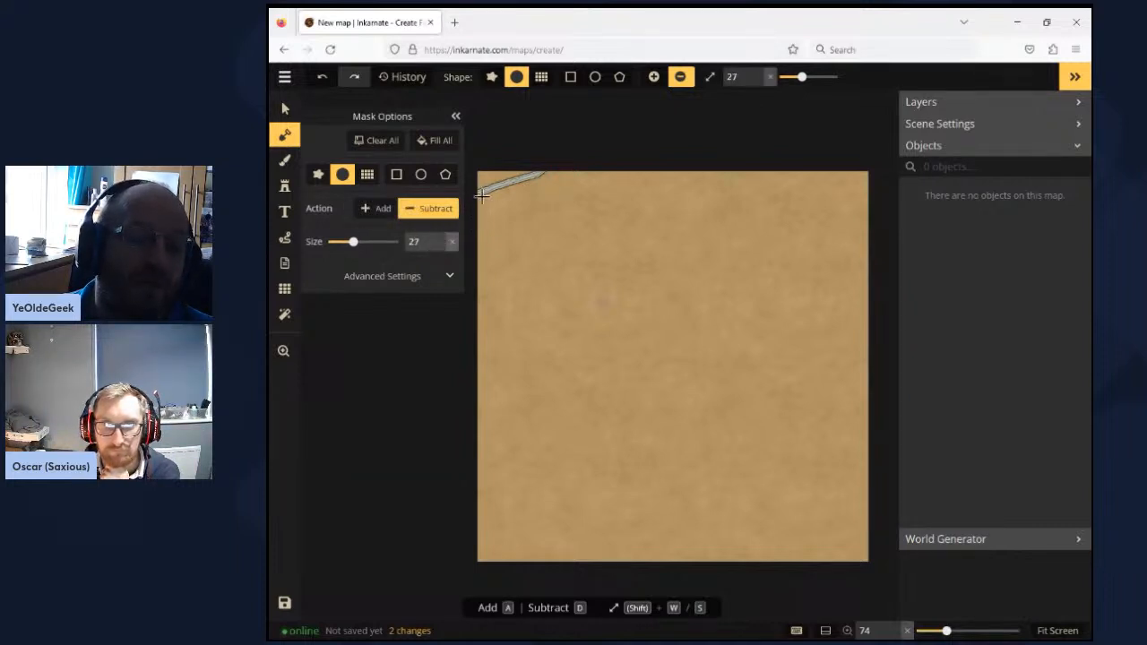
left_click_drag(483, 195, 563, 173)
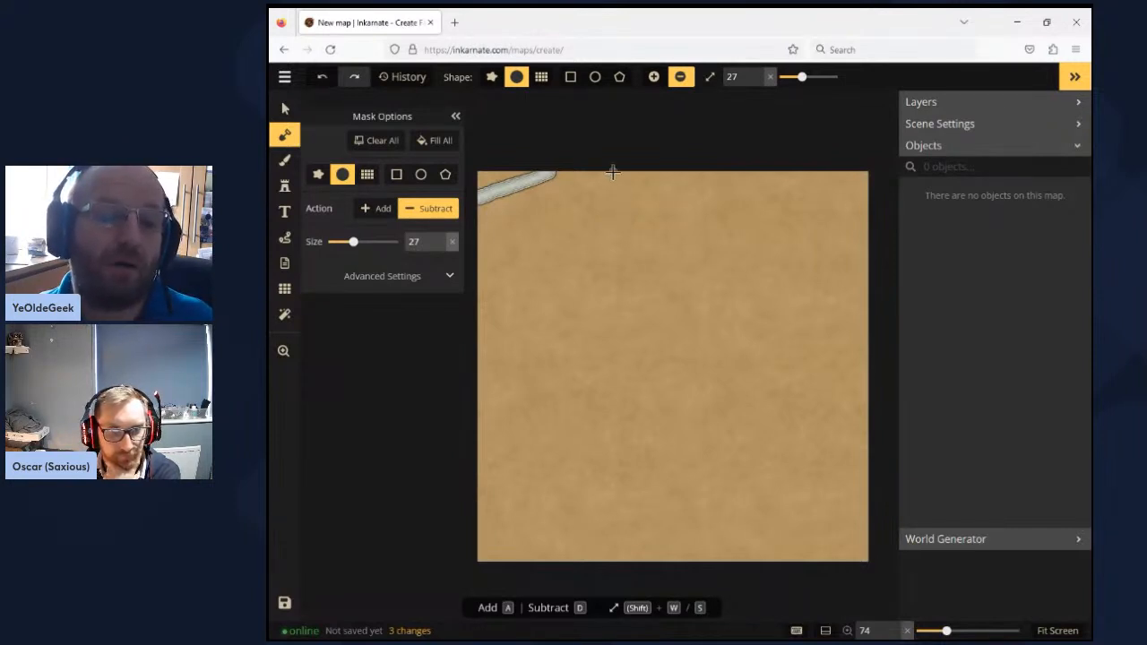
- Open the stamp catalog for Parchment World and enter "town" as the search term
left_click(285, 186)
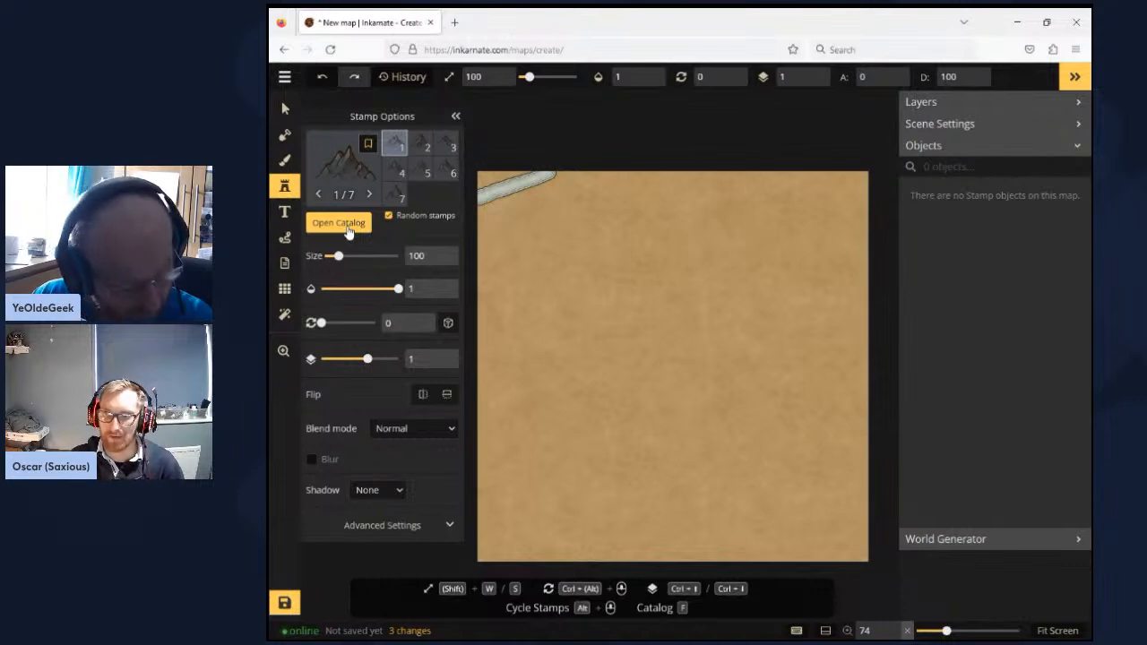
left_click(338, 223)
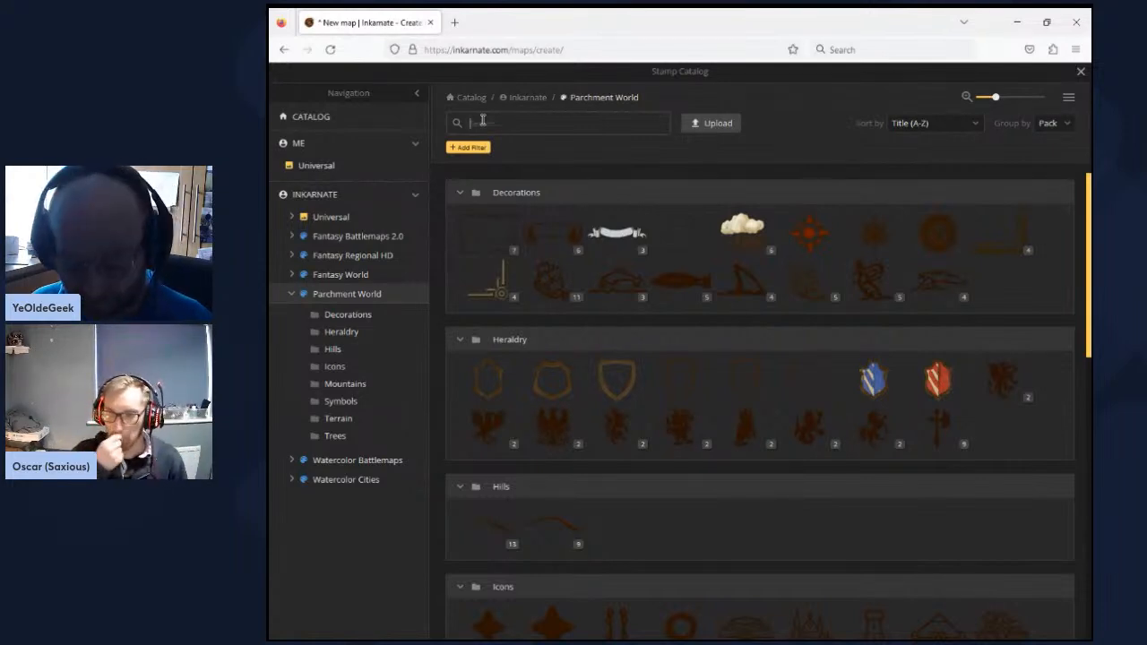
type("wn")
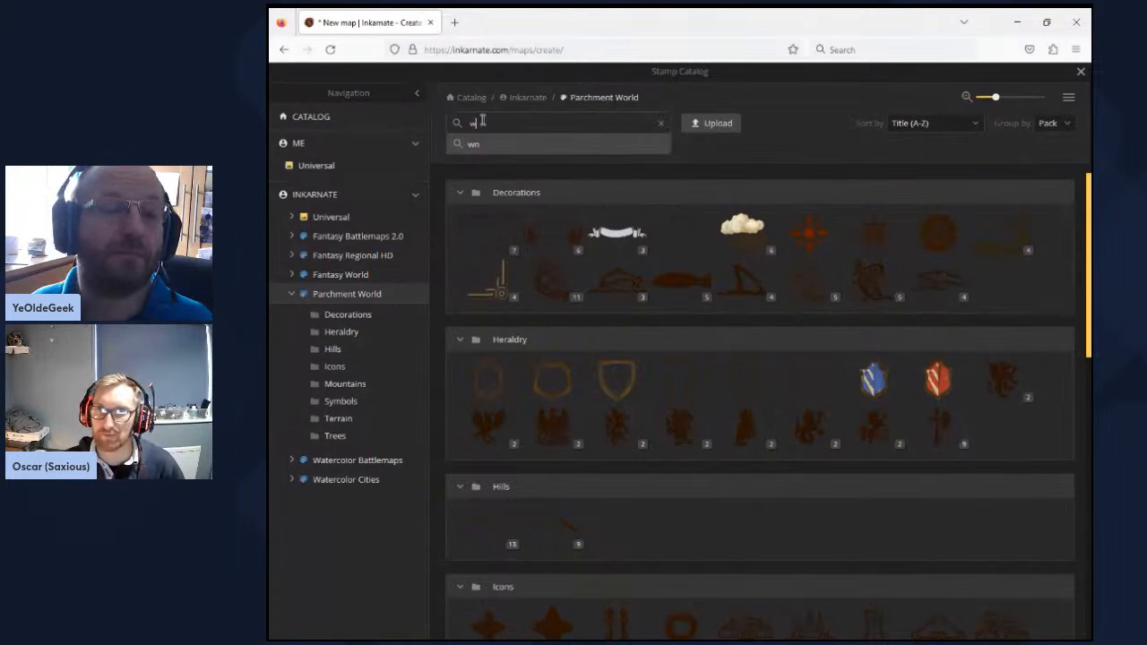
key("BackSpace")
key("BackSpace")
type("t")
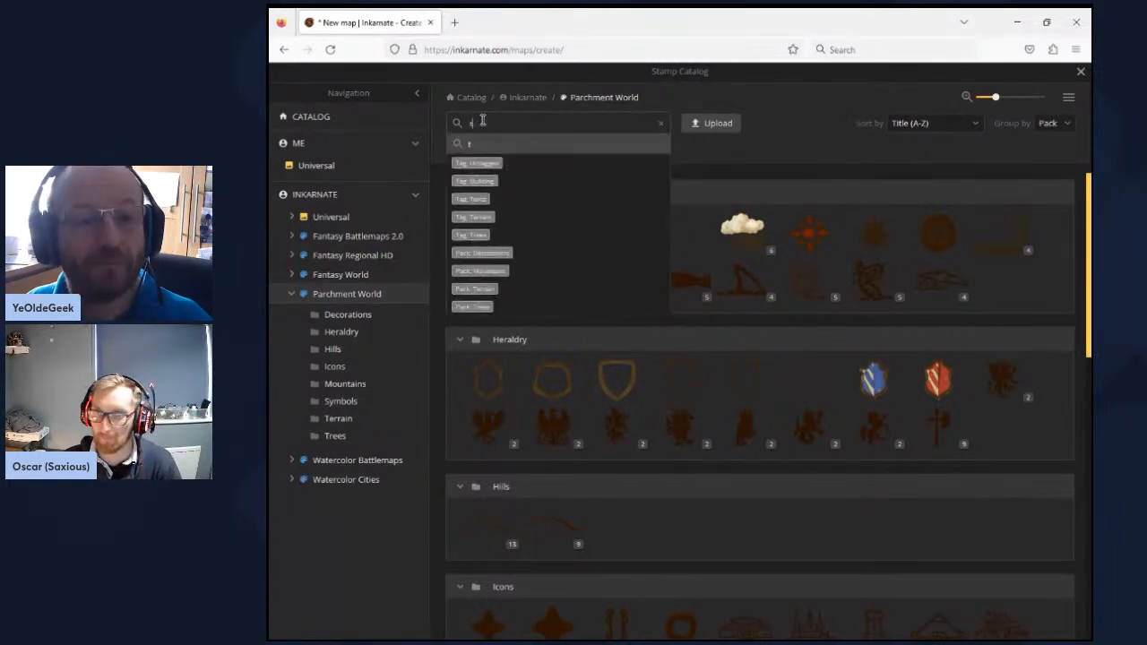
type("o")
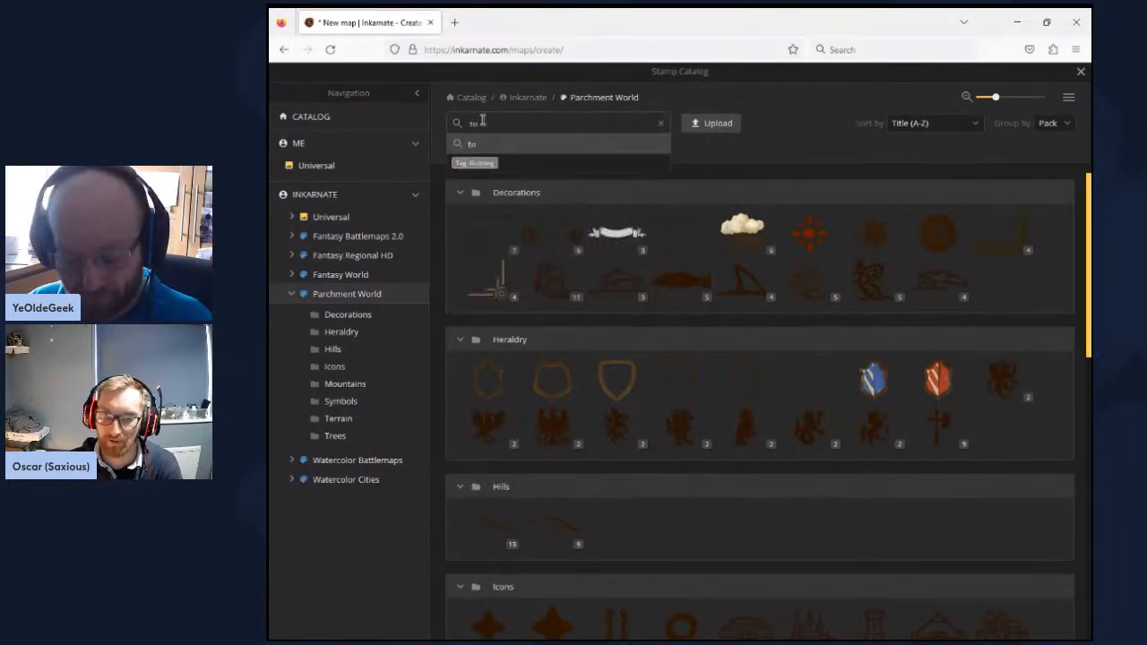
type("wn")
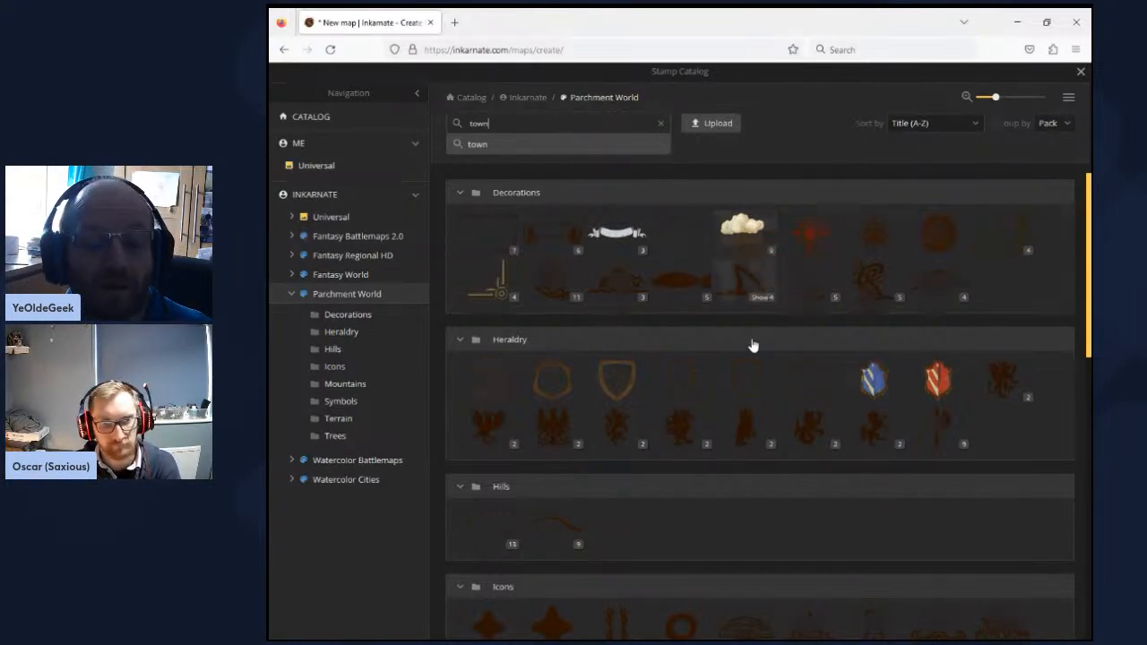
- Choose the Plain Tent Icons stamp from the Icons pack and select its second variant, the wide tent
scroll(797, 448, "down", 3)
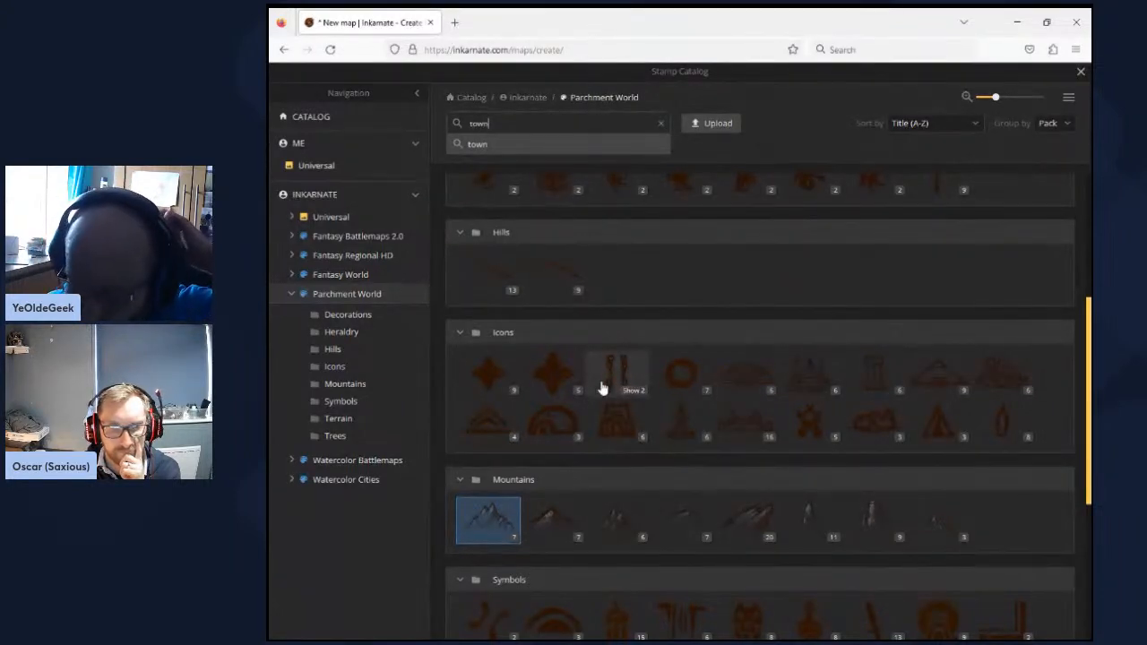
mouse_move(602, 387)
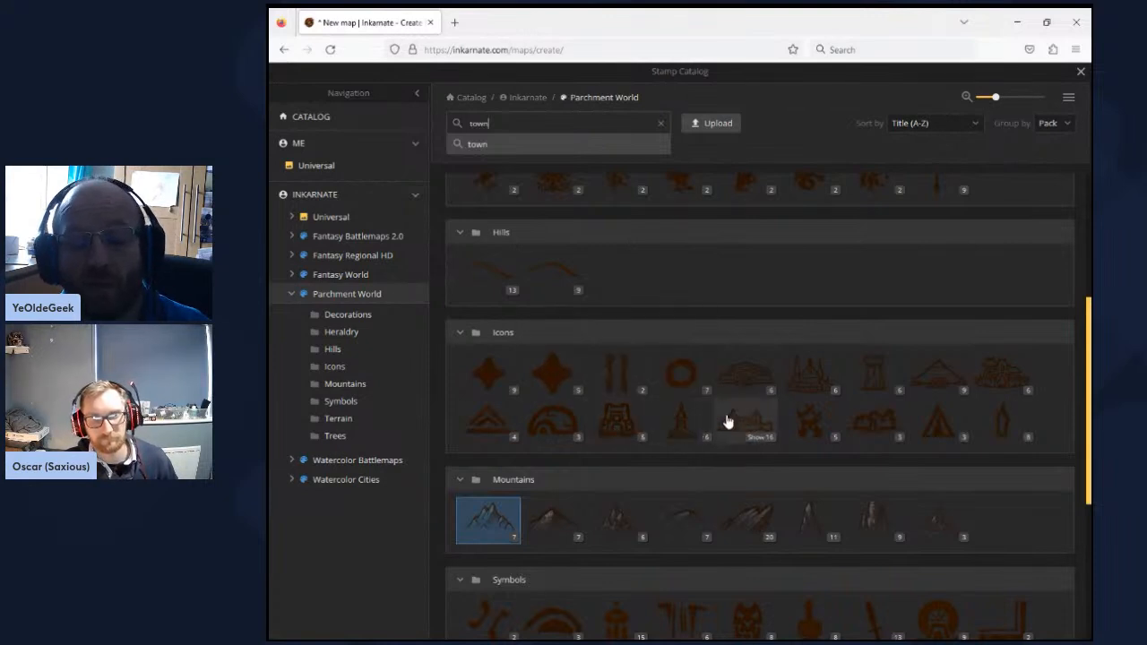
mouse_move(632, 437)
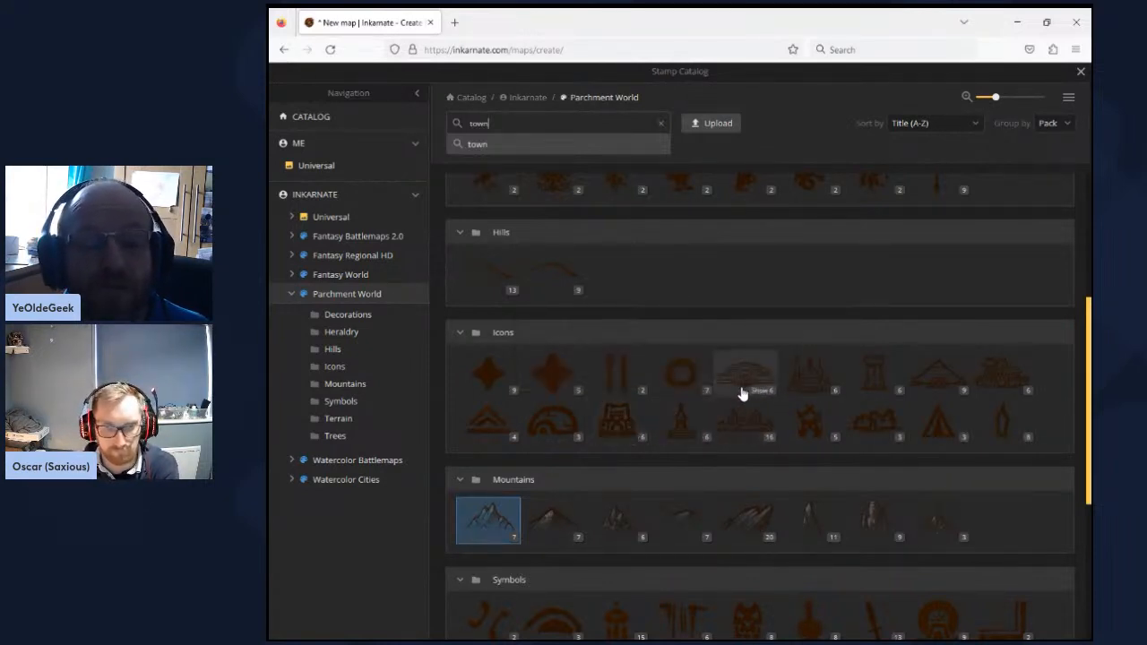
mouse_move(742, 394)
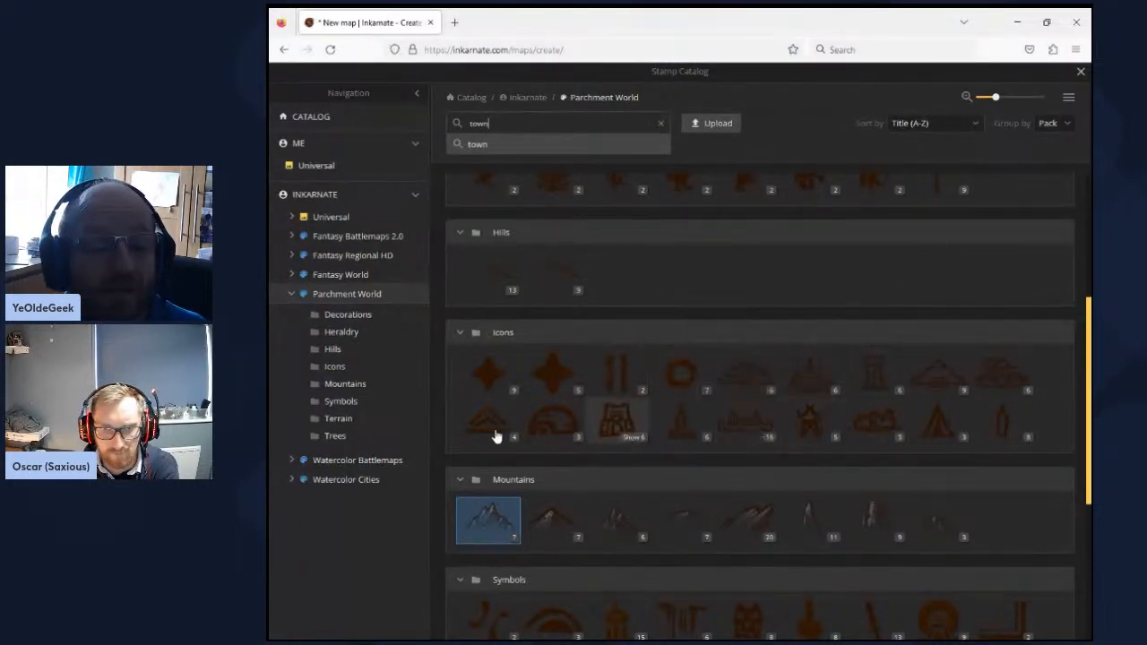
mouse_move(498, 436)
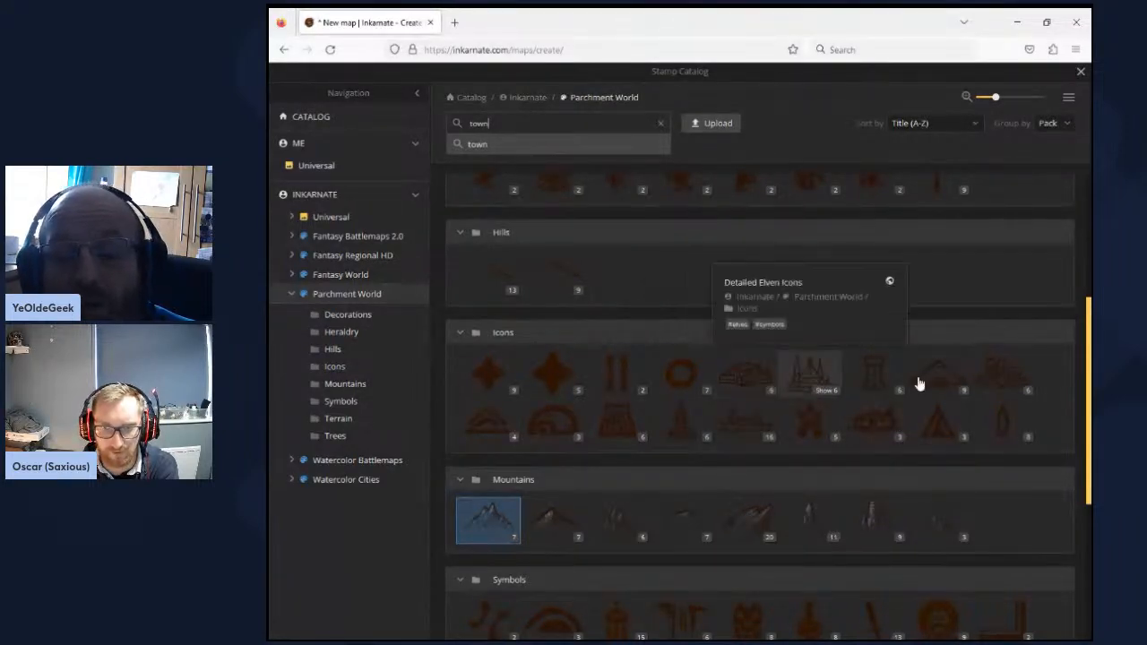
mouse_move(1000, 386)
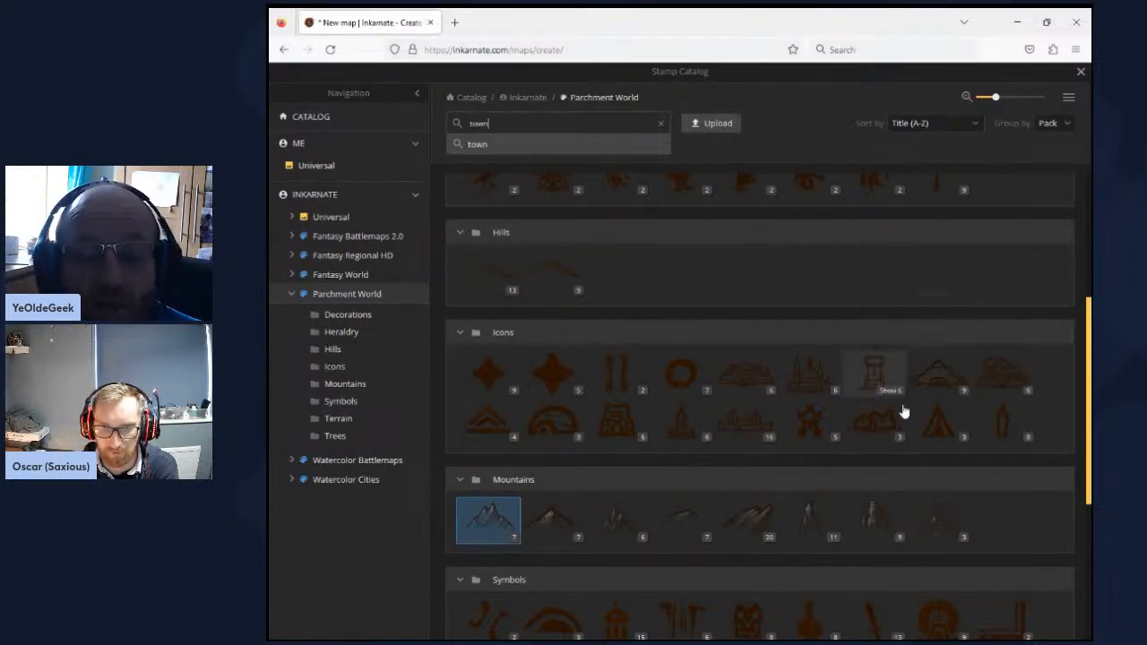
mouse_move(937, 434)
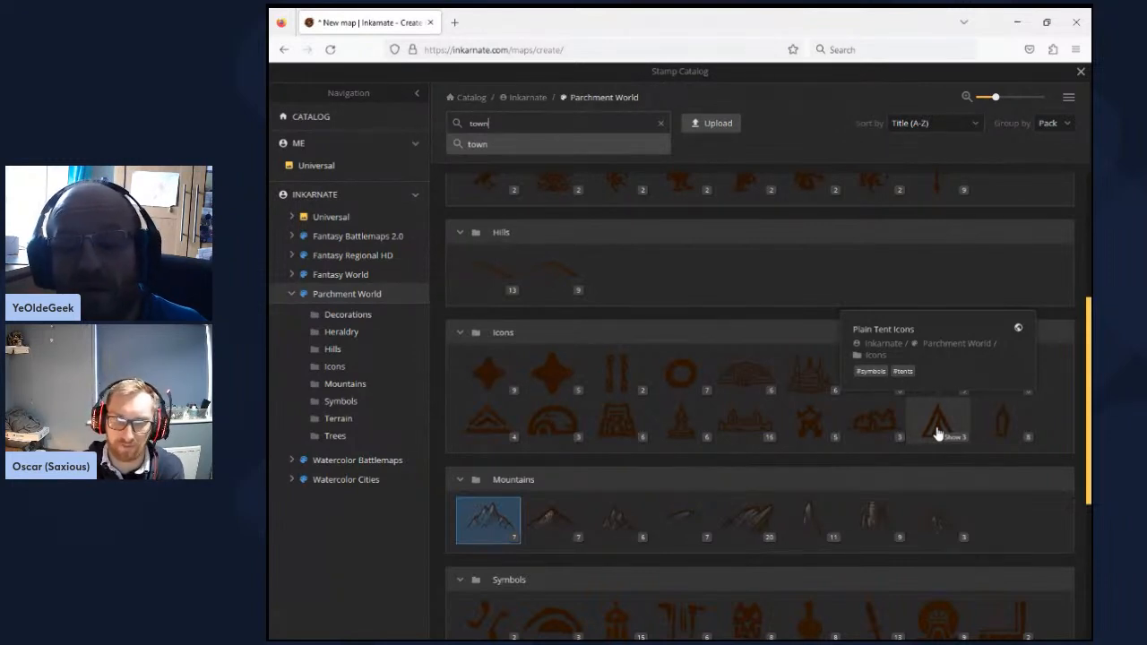
left_click(937, 434)
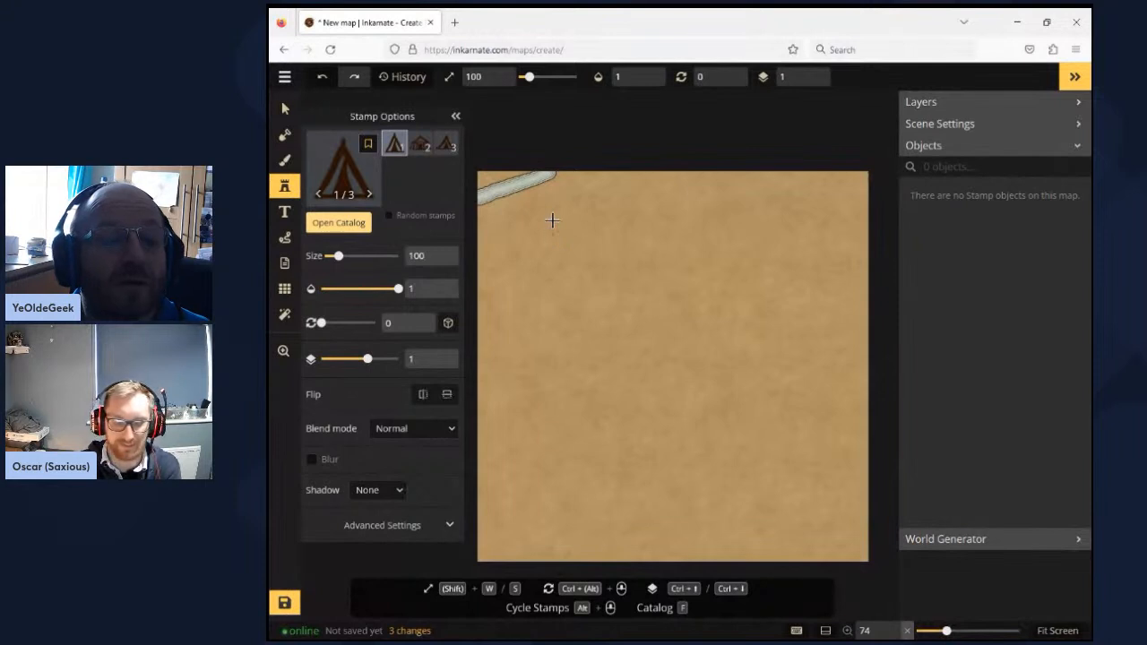
left_click(352, 256)
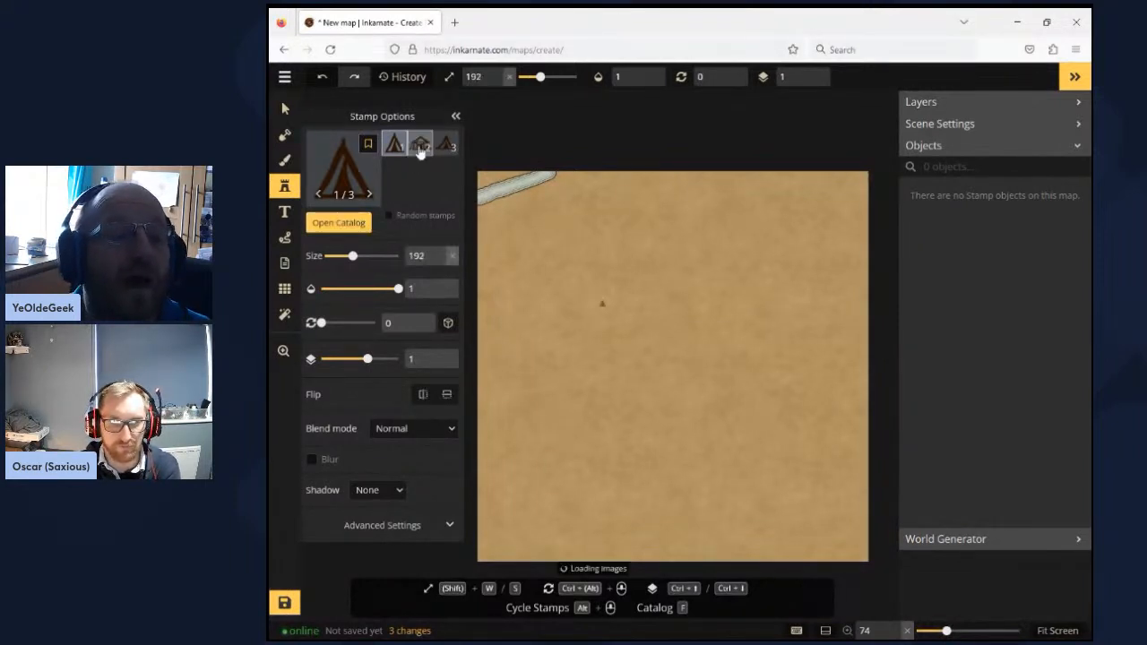
left_click(420, 147)
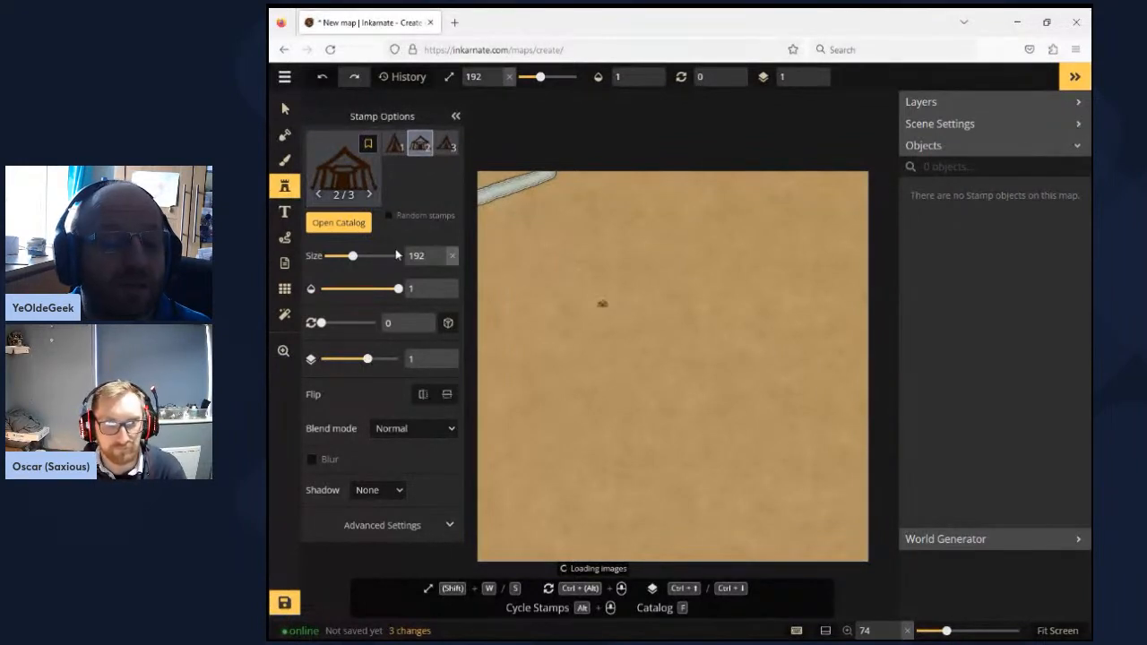
- Increase the tent stamp's size gradually to 230
left_click(439, 253)
left_click(439, 255)
left_click(439, 255)
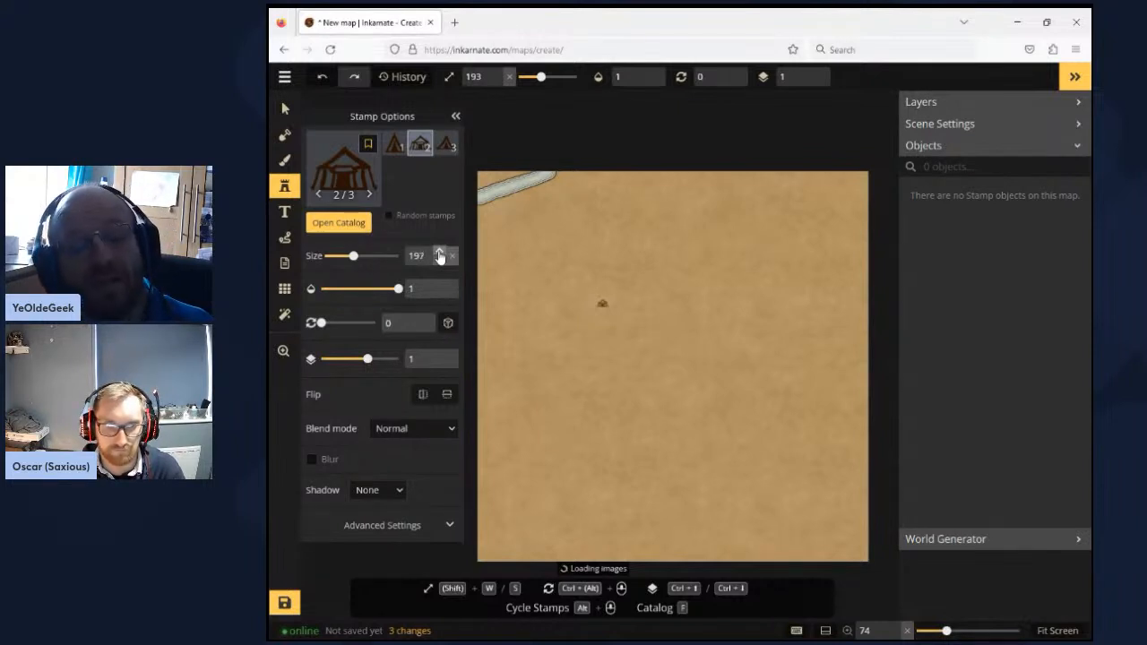
left_click(439, 254)
left_click(439, 255)
left_click(439, 255)
left_click(439, 254)
left_click(439, 255)
left_click(439, 254)
left_click(439, 254)
left_click(439, 254)
left_click(439, 254)
left_click(439, 255)
left_click(439, 255)
left_click(439, 254)
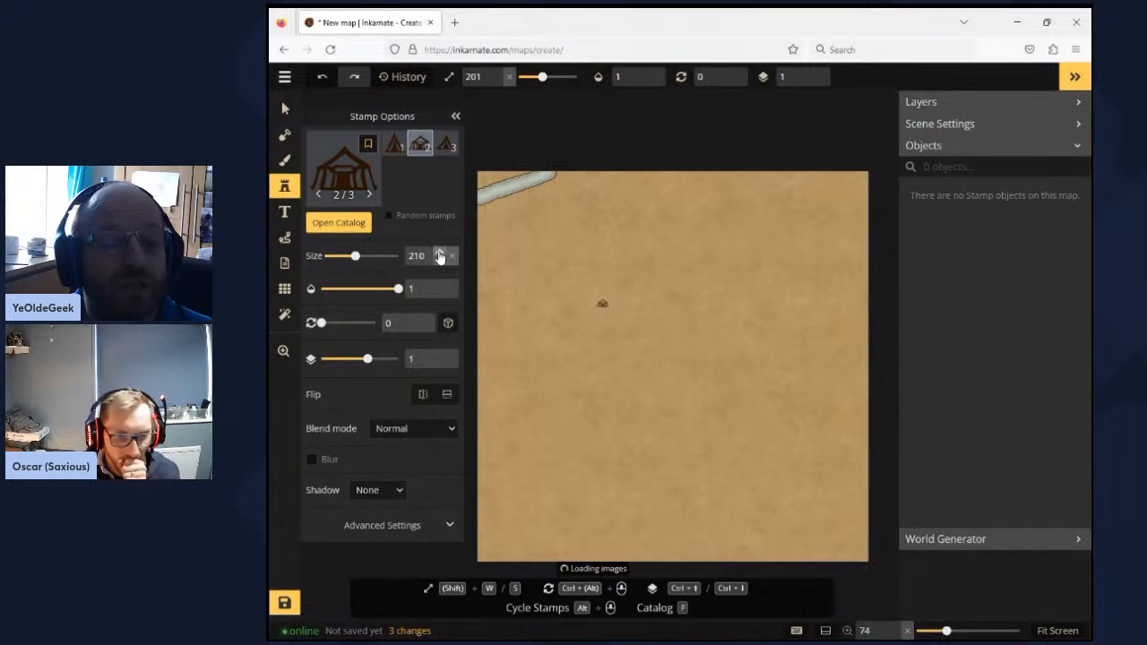
left_click(439, 255)
left_click(439, 254)
left_click(439, 254)
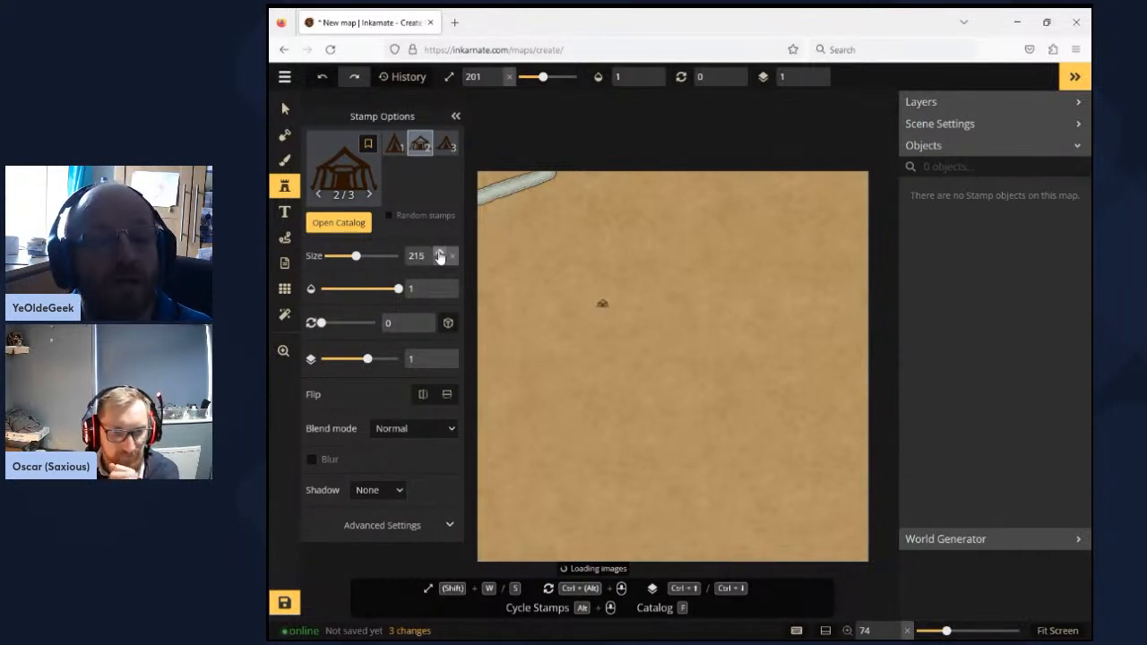
left_click(439, 254)
left_click(439, 255)
left_click(439, 254)
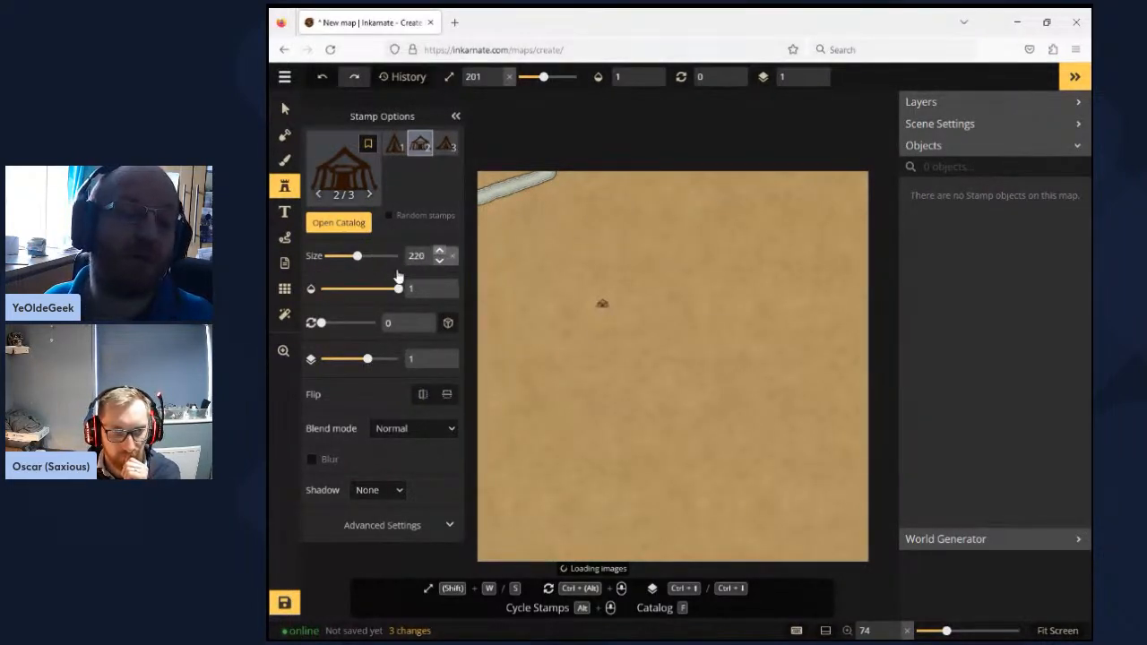
scroll(421, 258, "up", 2)
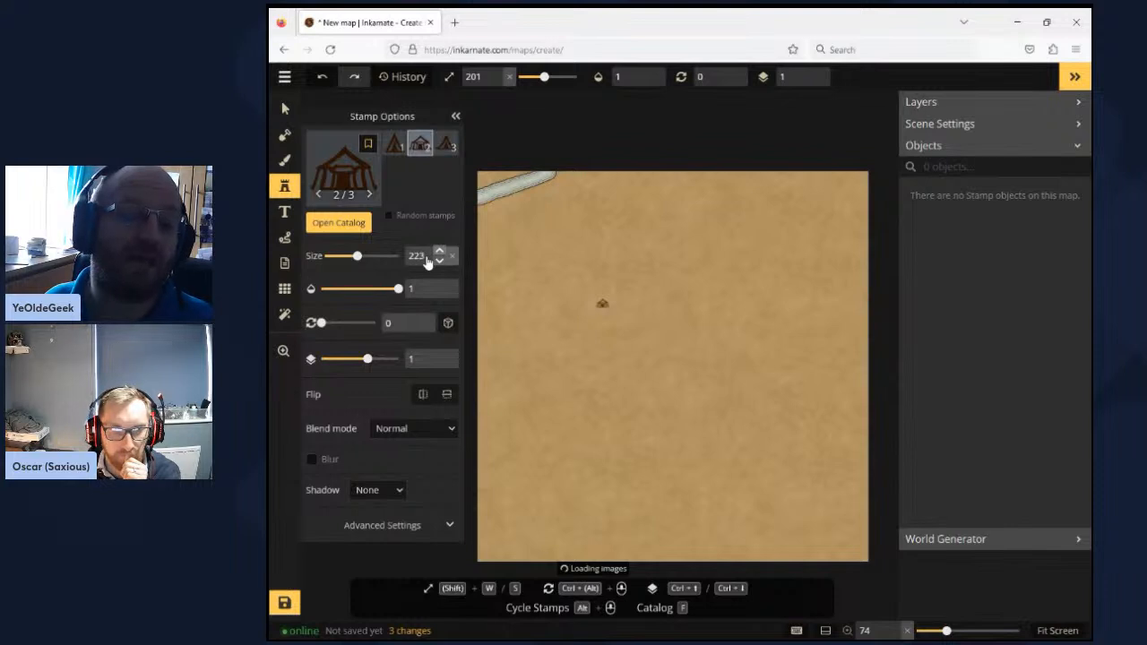
scroll(426, 260, "up", 3)
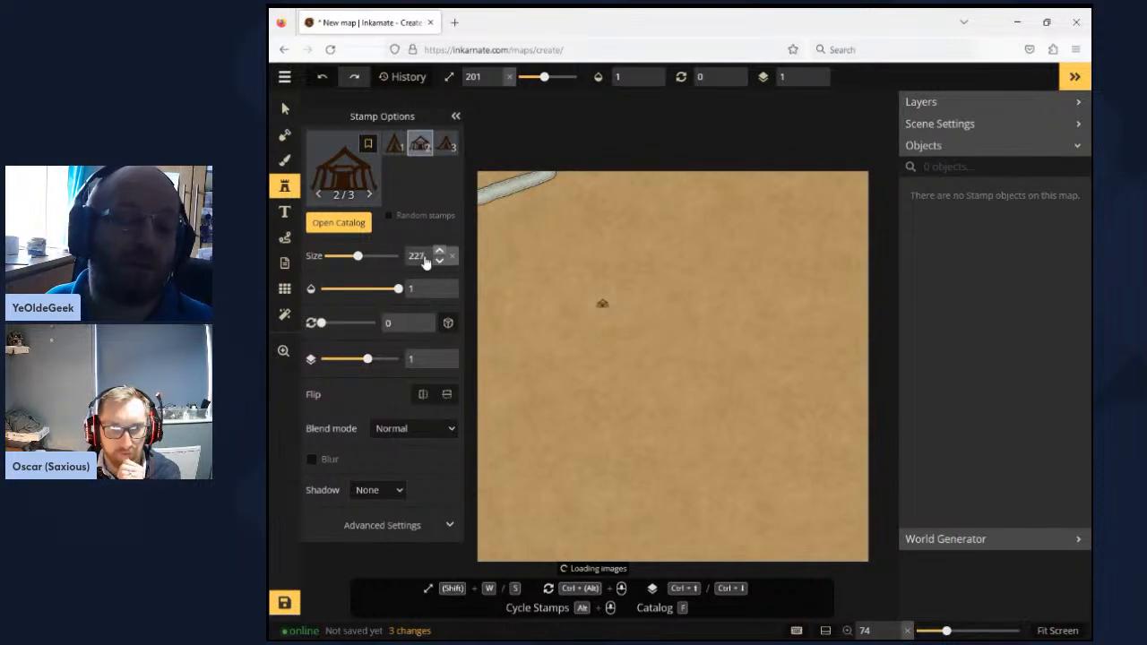
scroll(426, 260, "up", 2)
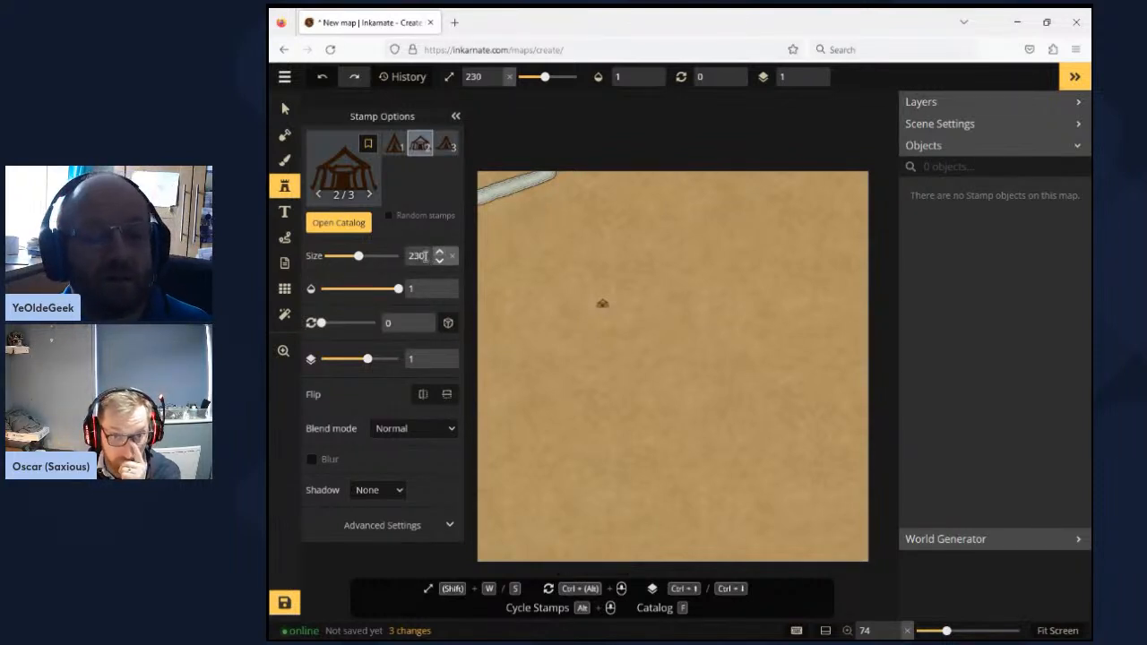
- Set the tent stamp's size to 400 and place it beside the river near the map's upper-left corner
left_click_drag(424, 256, 396, 257)
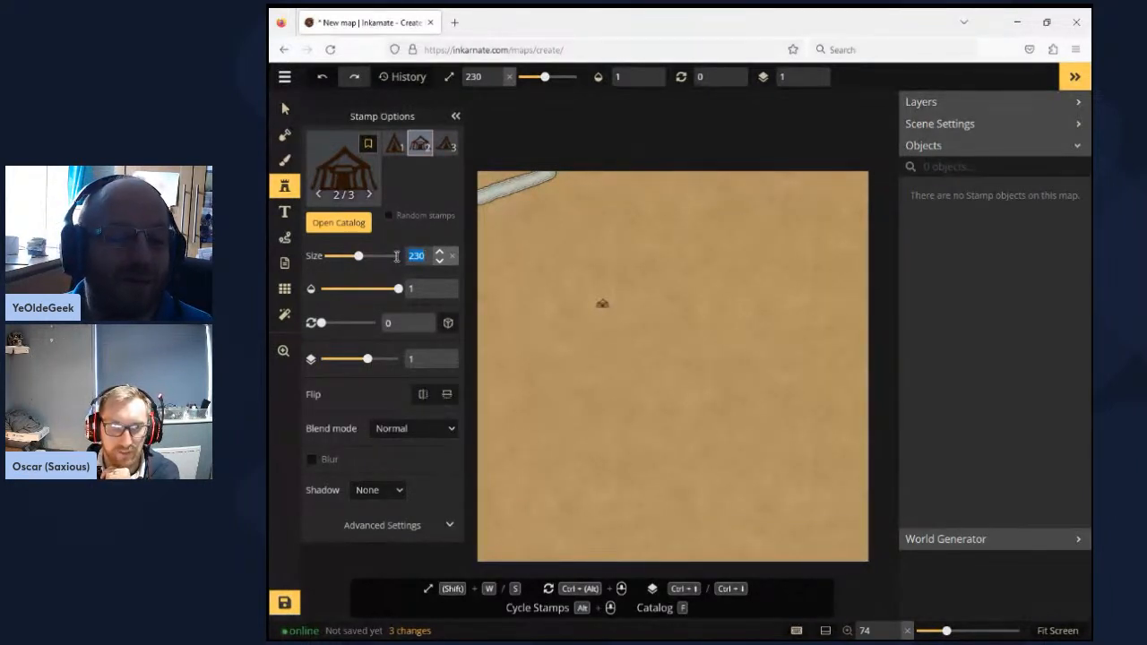
type("400")
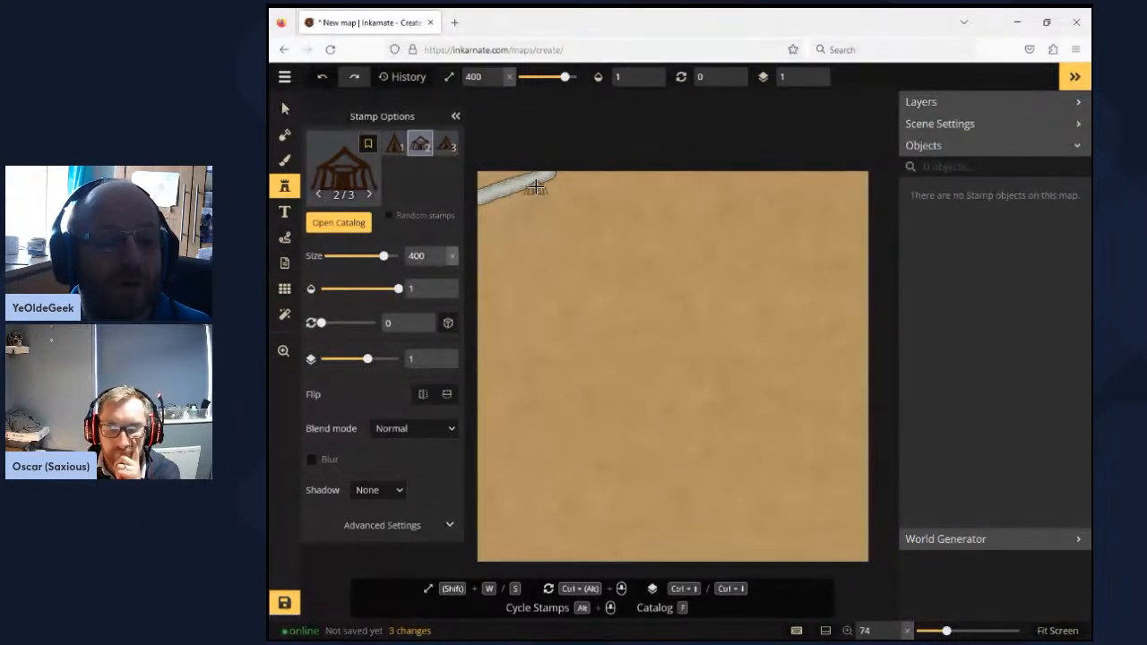
left_click(535, 186)
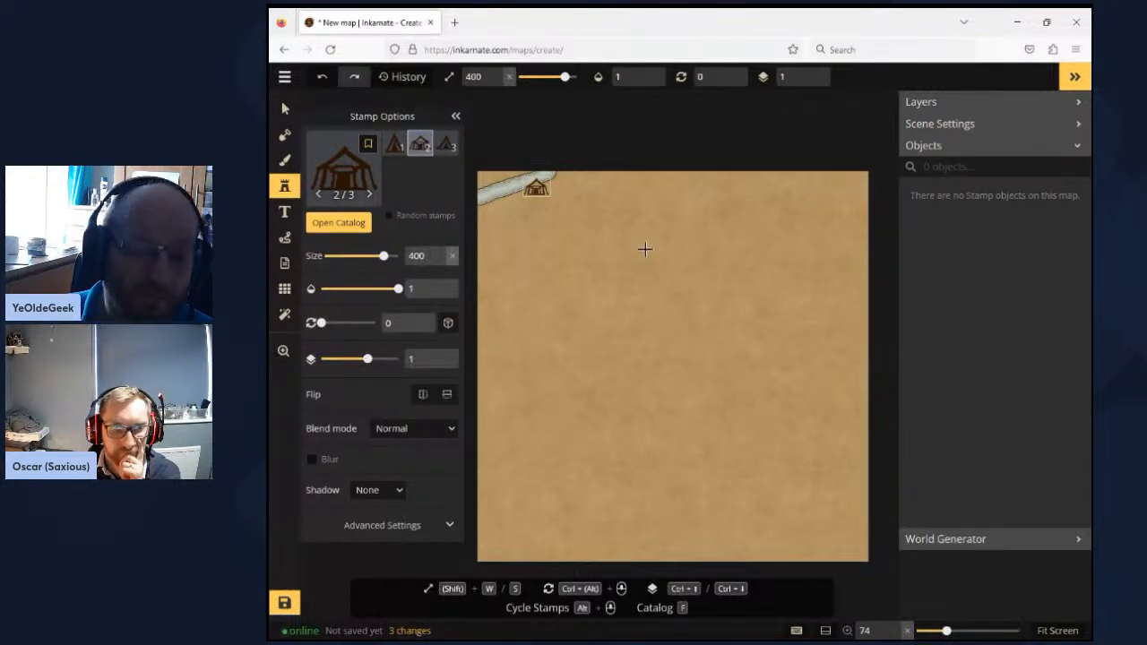
left_click(645, 250)
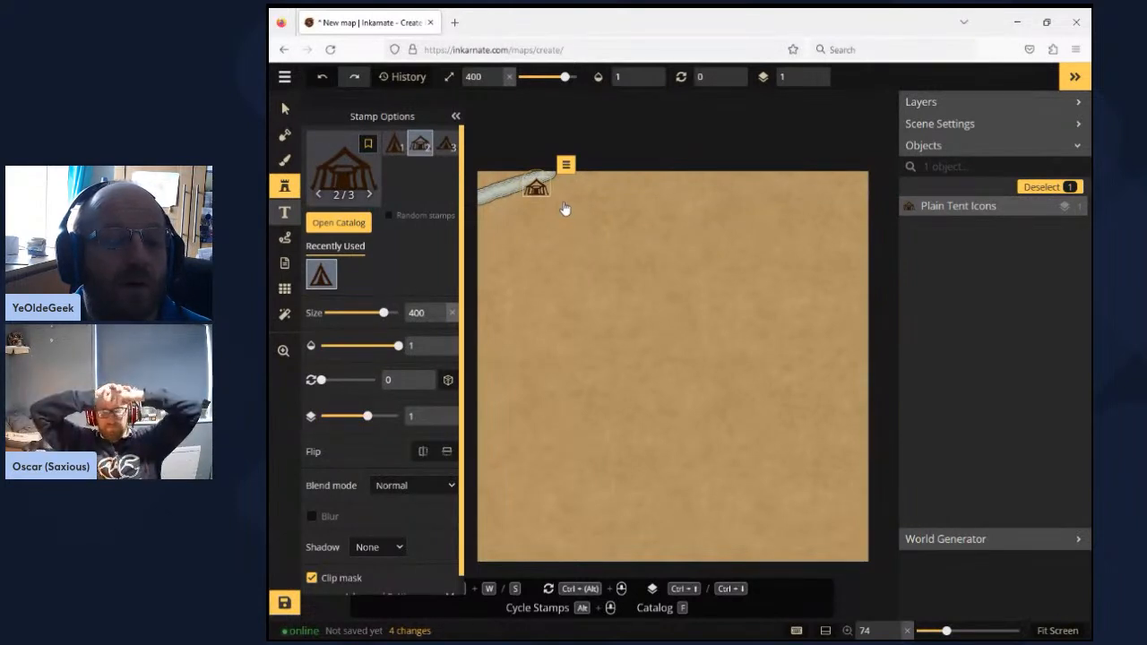
- Set the fill colour for new text labels to black (000000)
key("t")
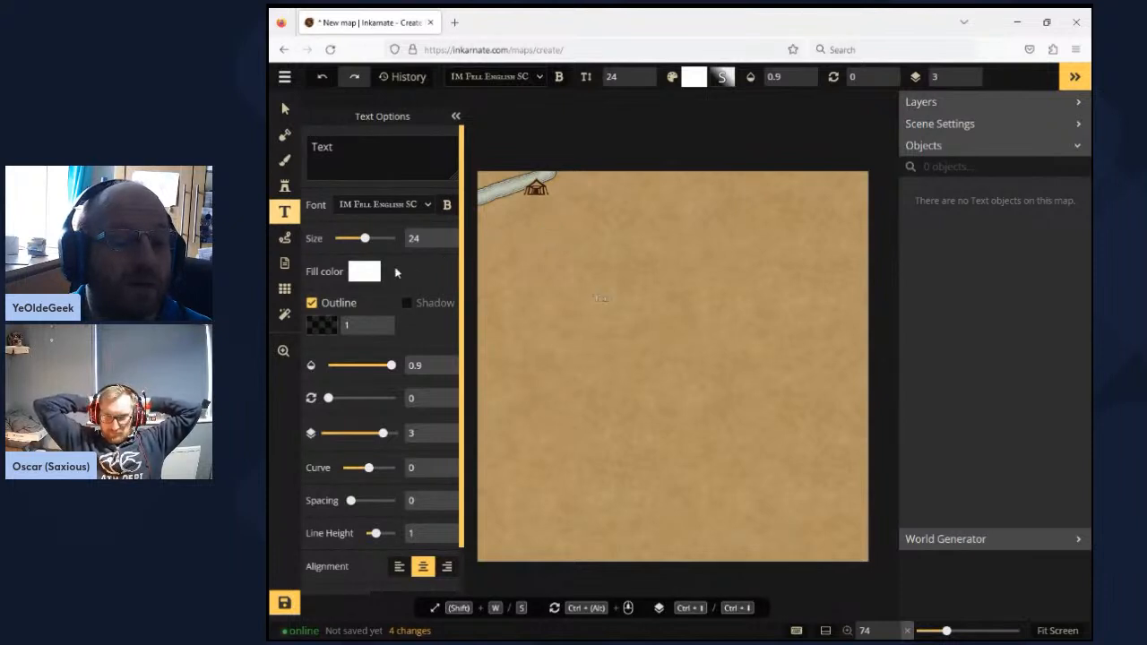
left_click(367, 273)
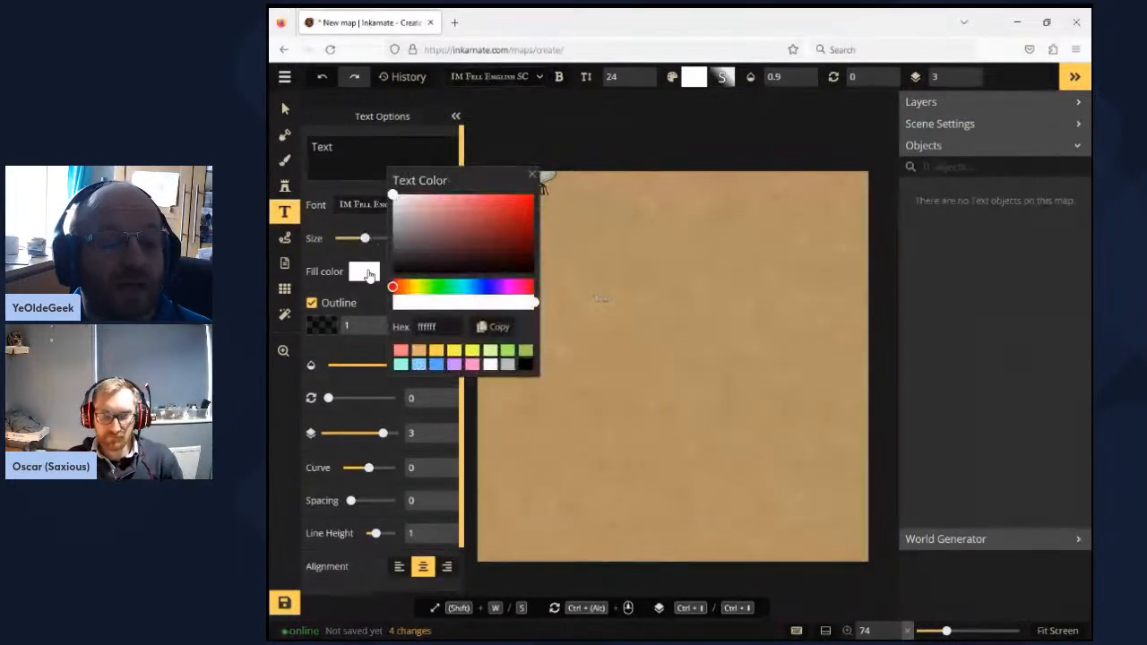
left_click(527, 365)
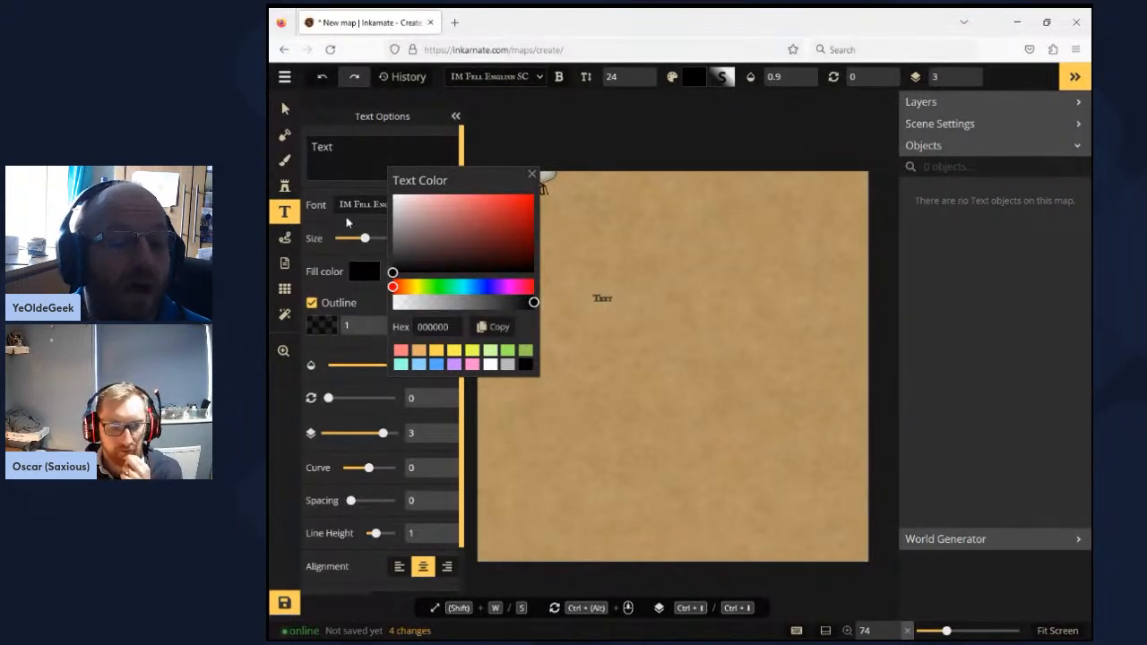
left_click(349, 213)
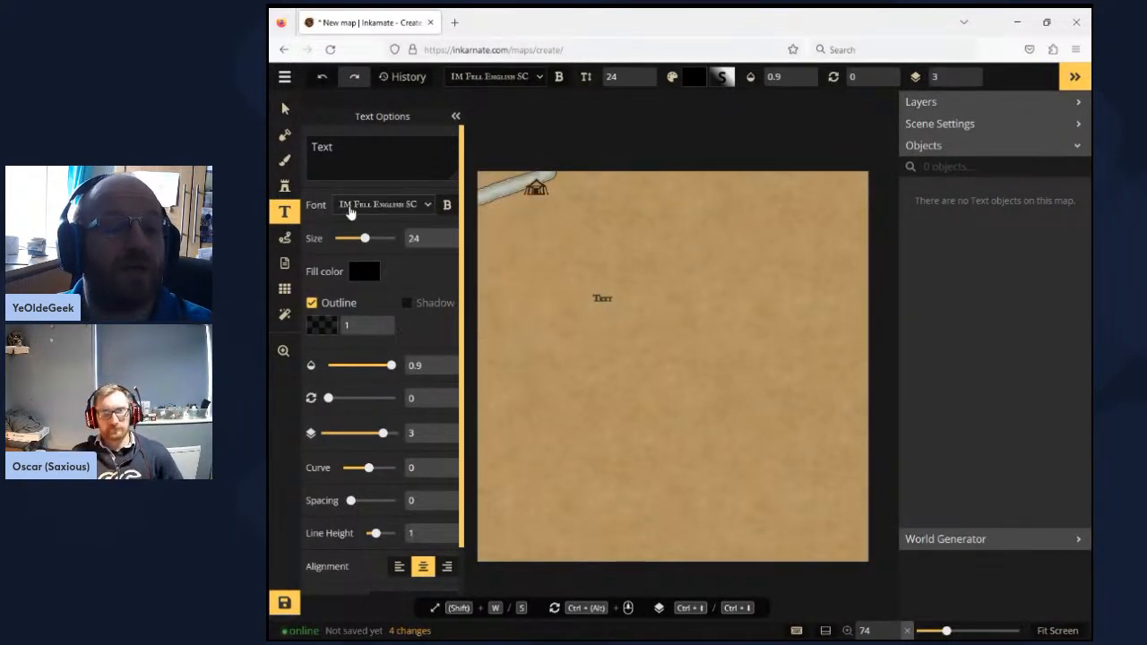
- Choose the Jim Nightshade script font for the text labels
left_click(351, 206)
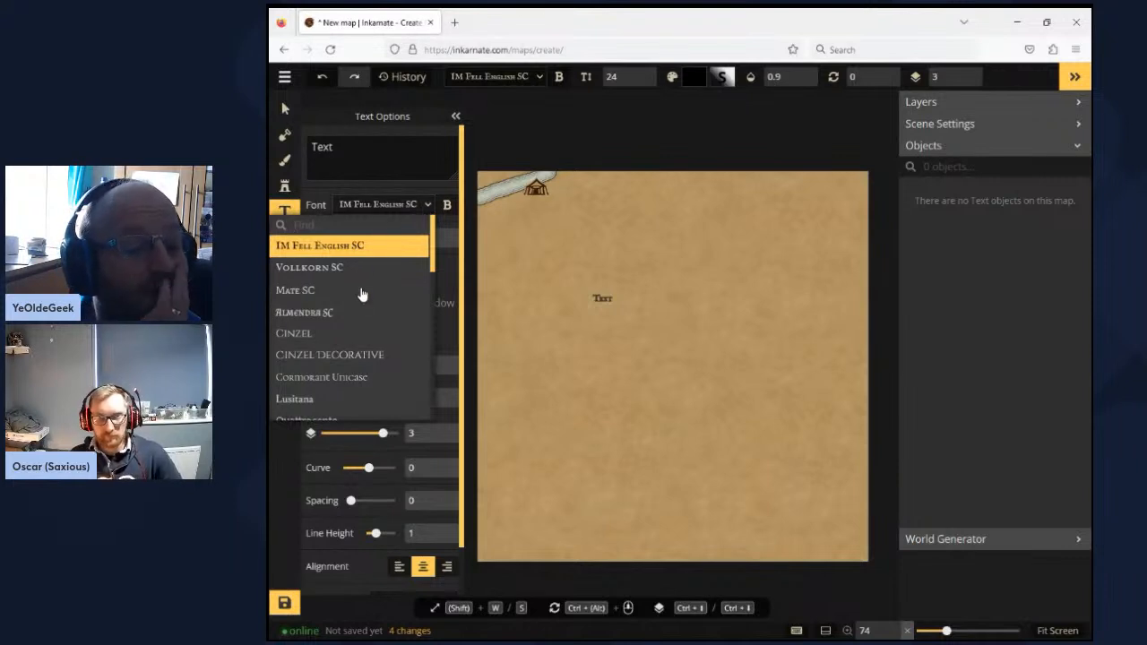
scroll(363, 301, "down", 2)
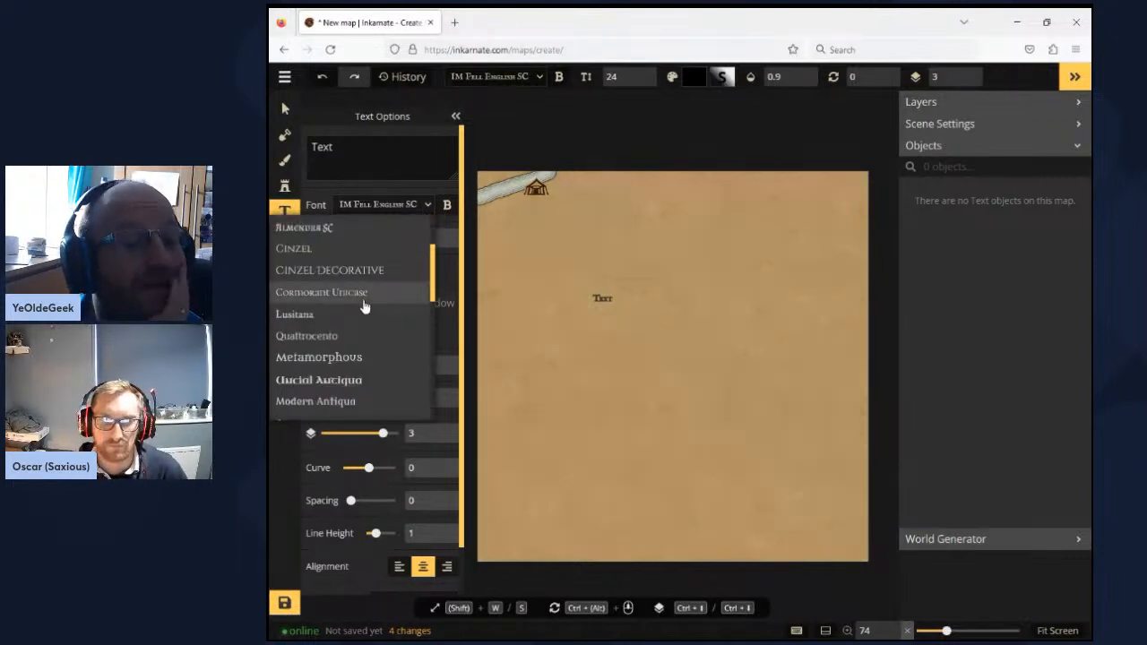
scroll(364, 309, "down", 2)
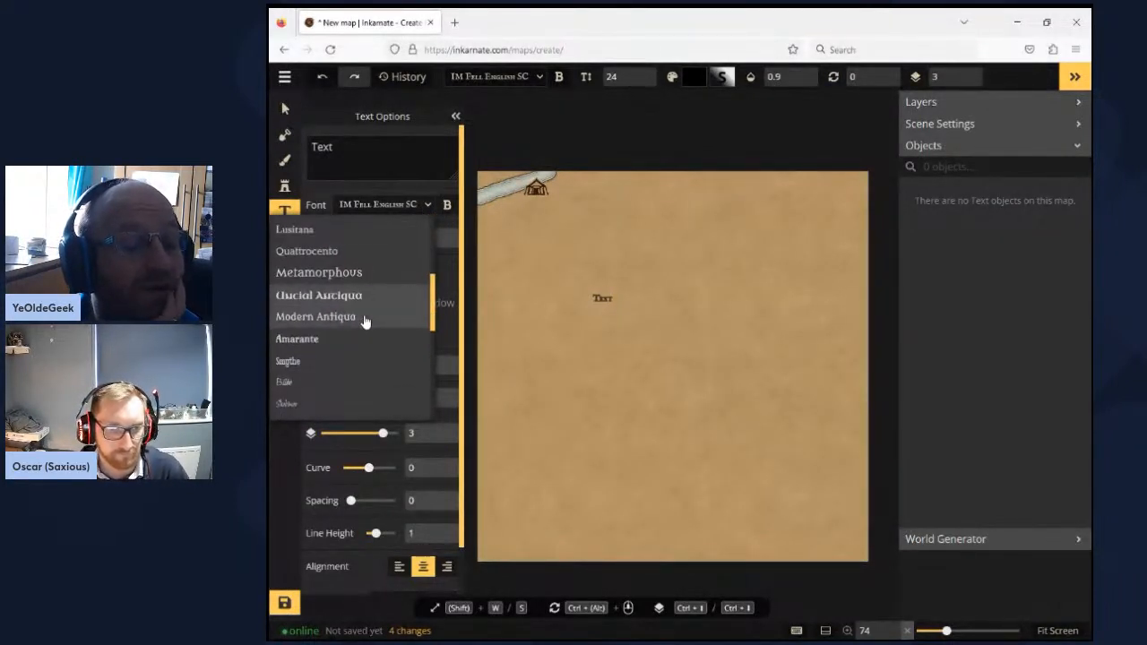
scroll(363, 321, "down", 3)
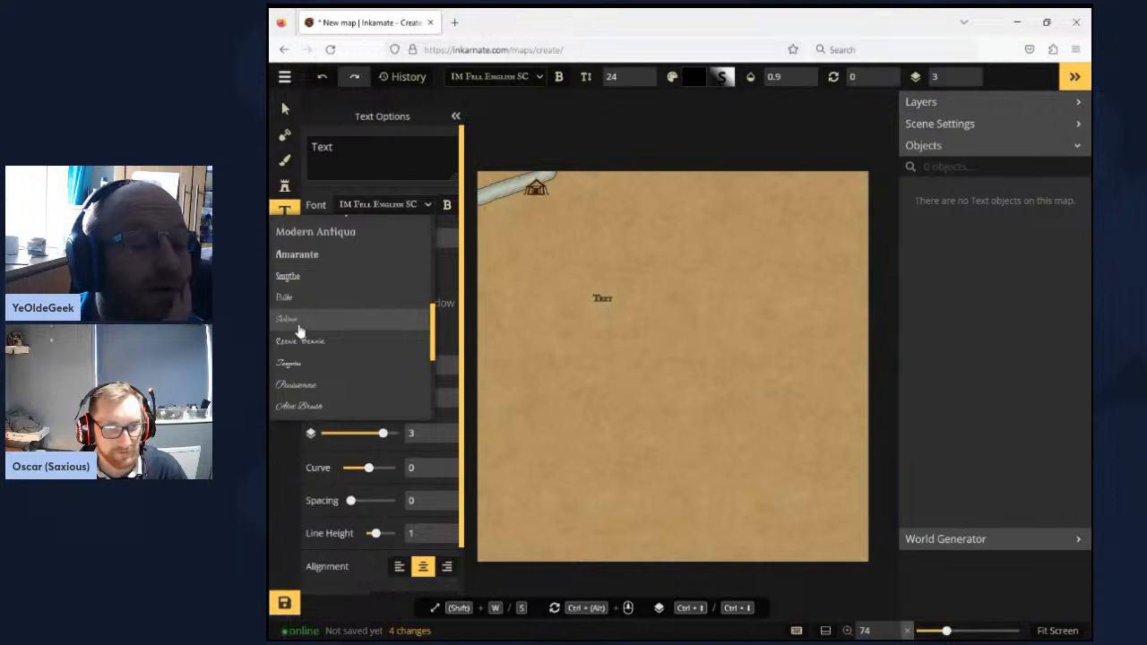
left_click(299, 321)
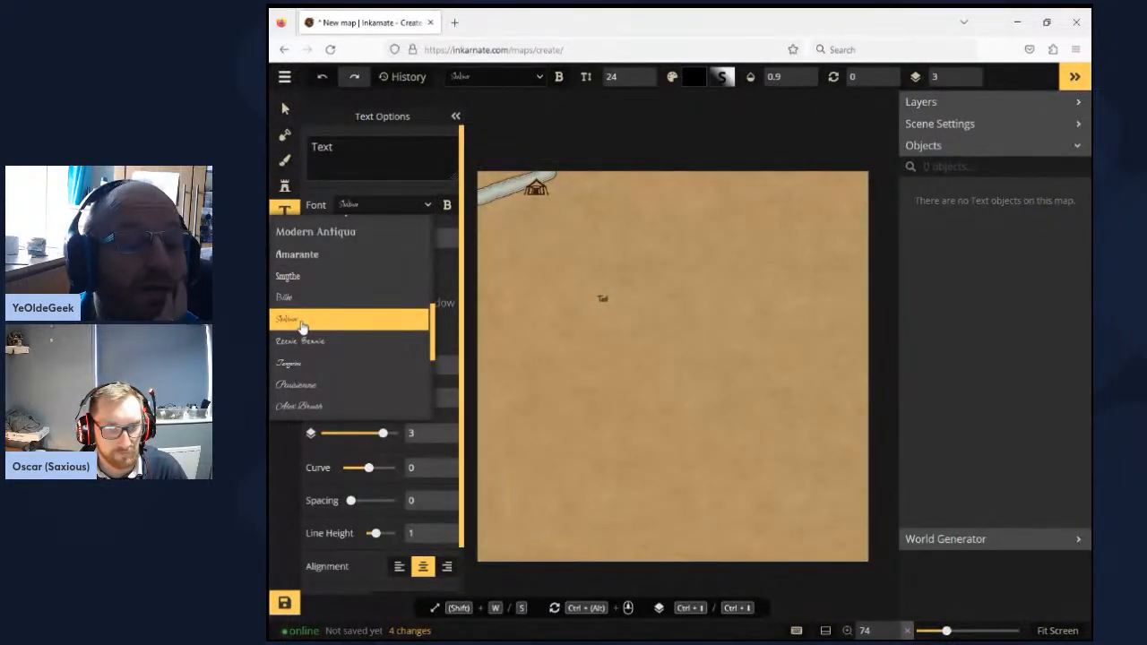
scroll(301, 327, "down", 2)
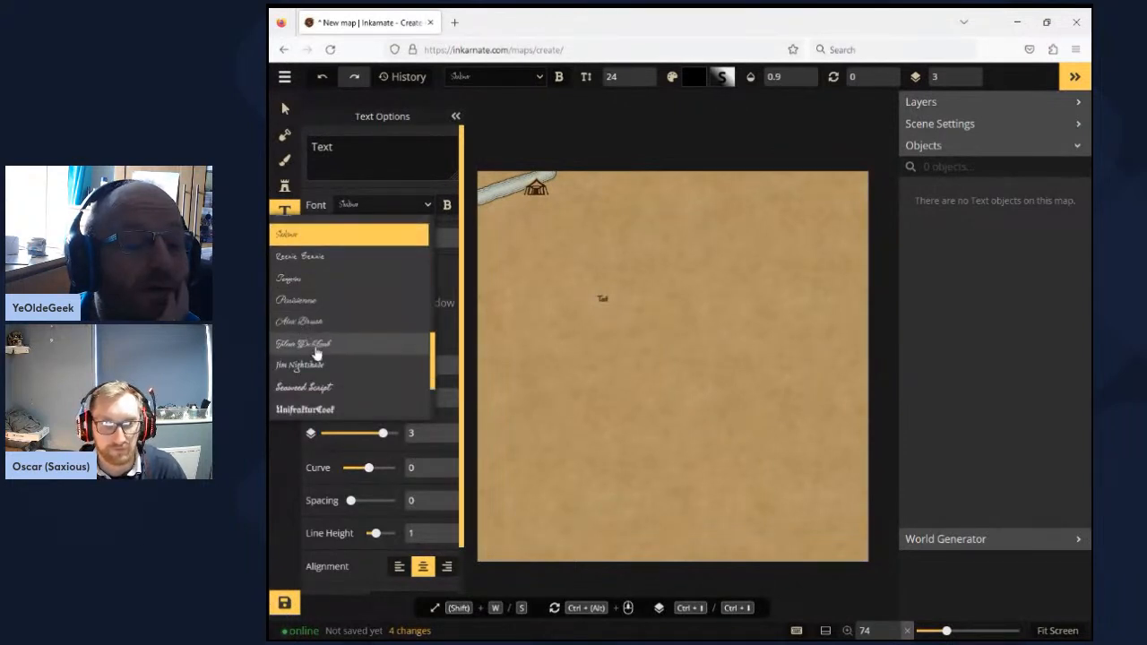
left_click(311, 365)
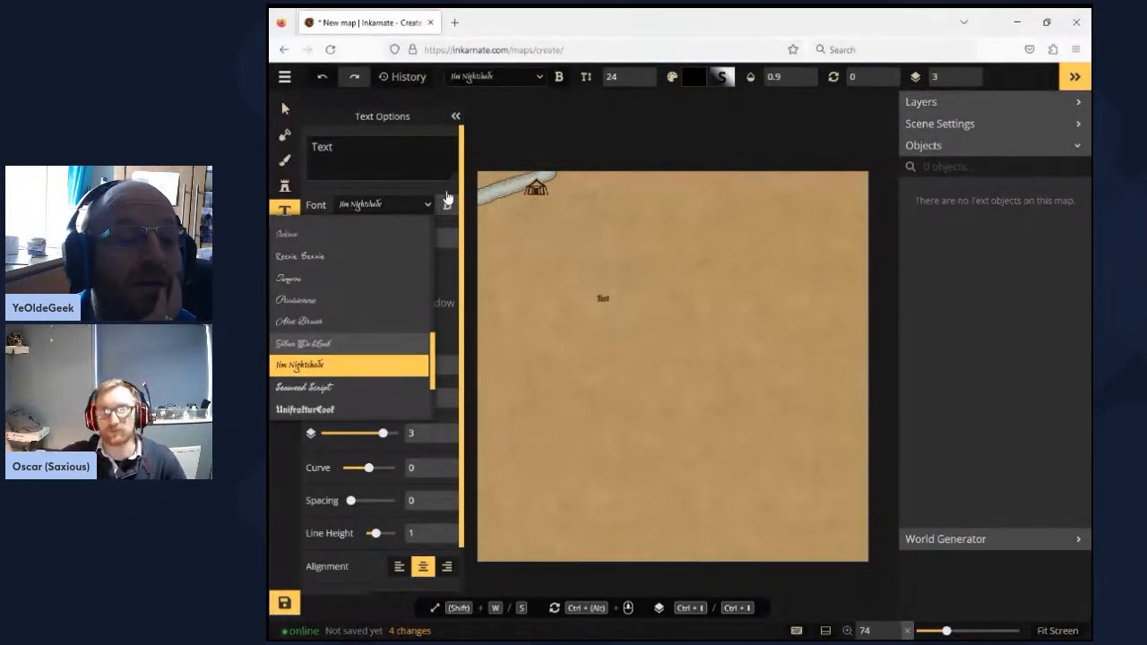
left_click(347, 100)
- Set the text label size to 36
left_click_drag(427, 238, 391, 232)
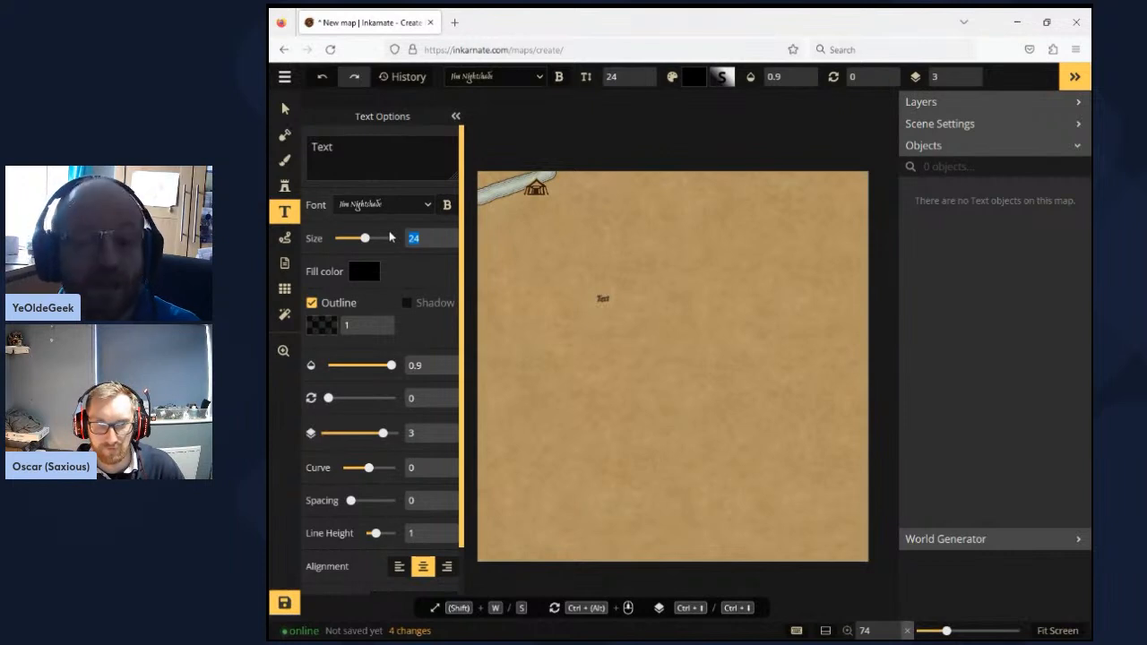
type("36")
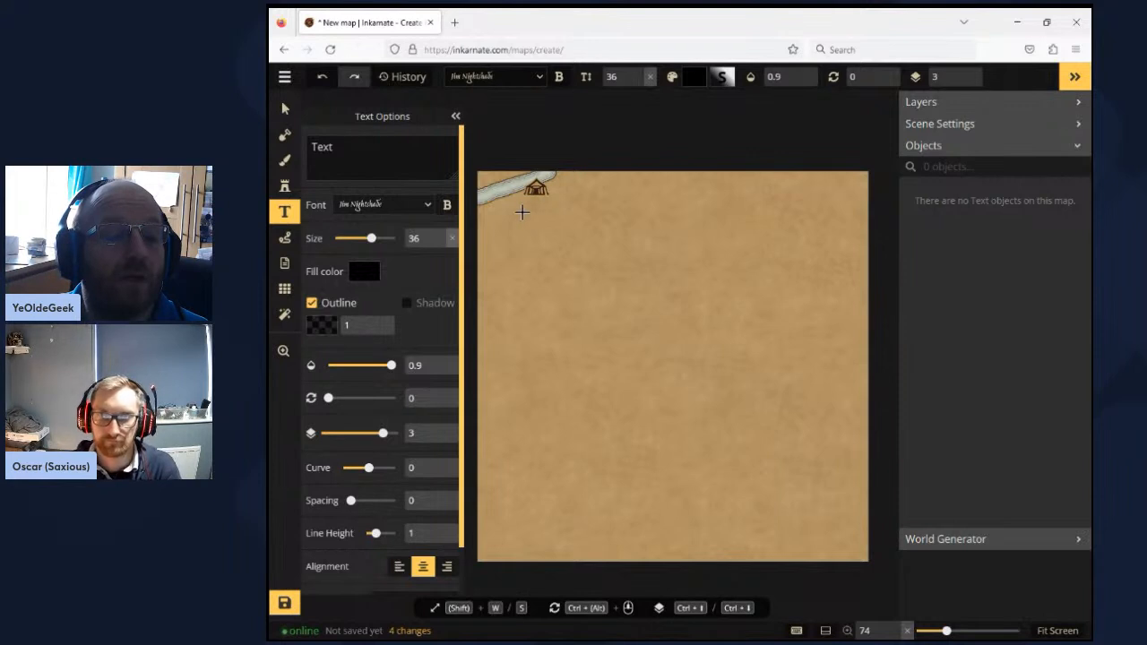
- Place a text label directly below the tent stamp and make it read "Fordhall"
left_click(541, 205)
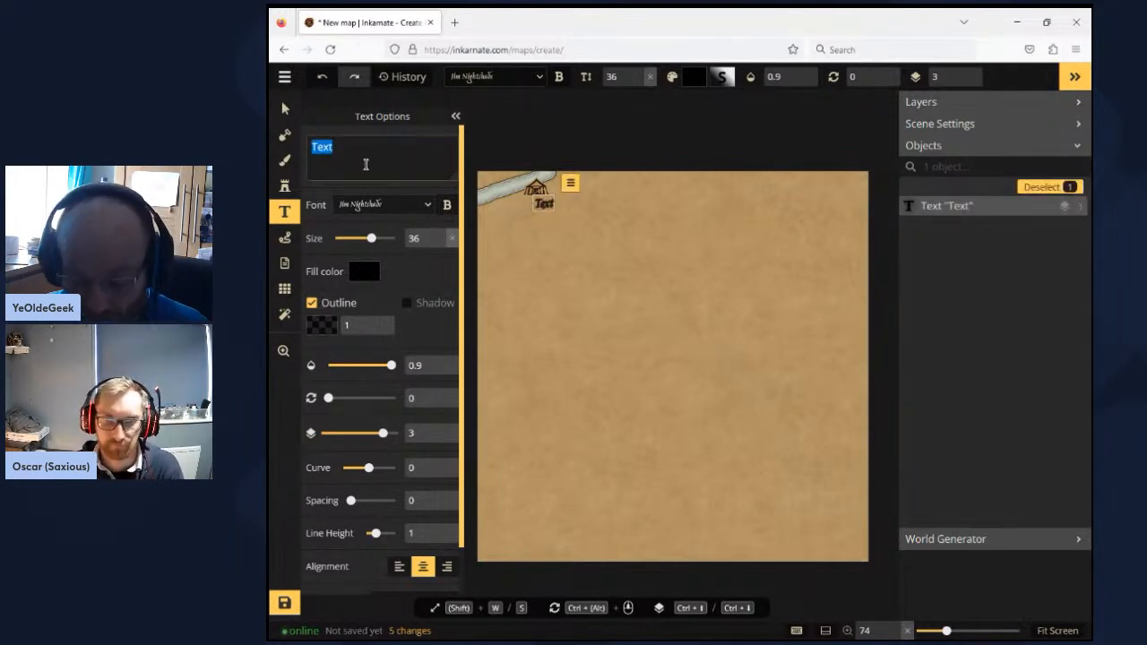
type("Fop")
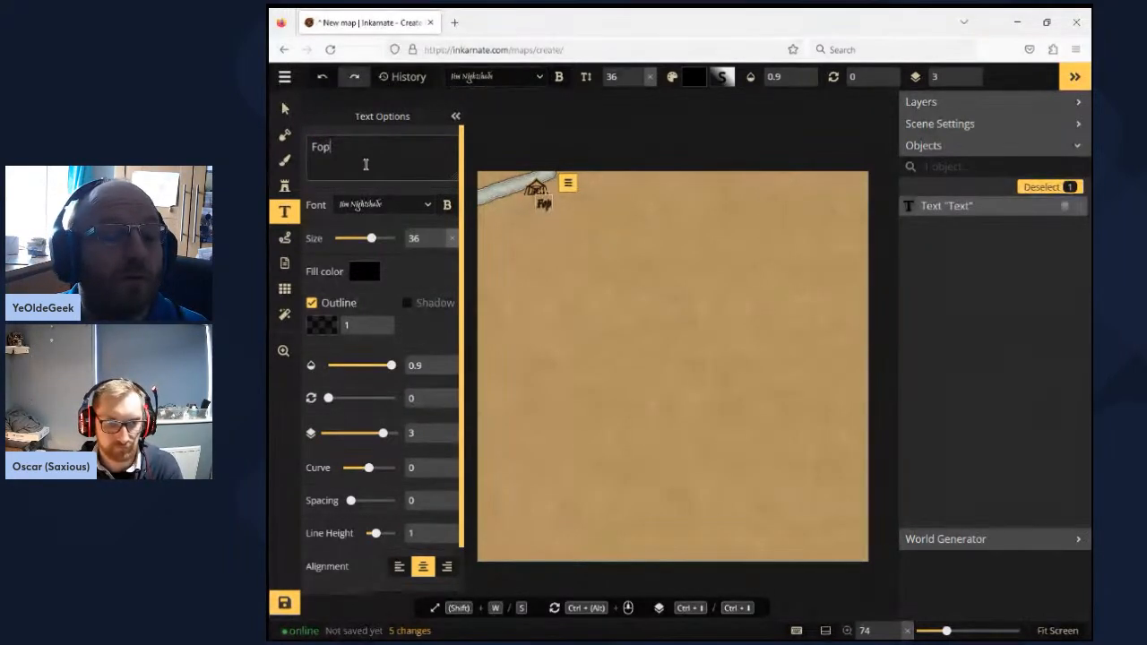
key("BackSpace")
type("rdha")
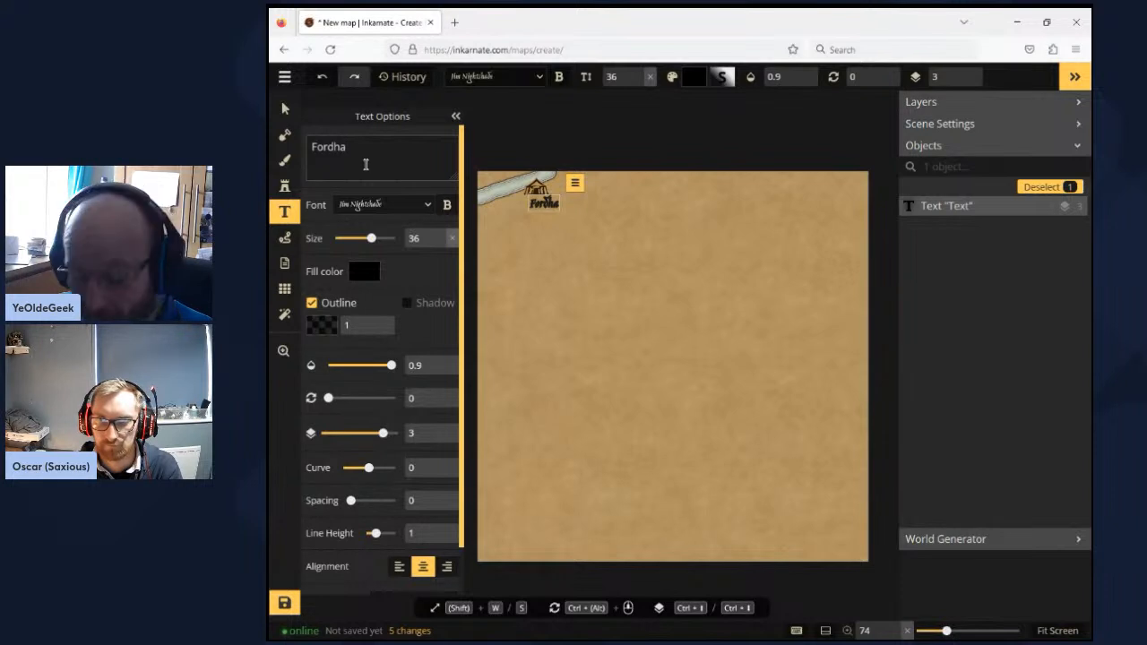
type("ll")
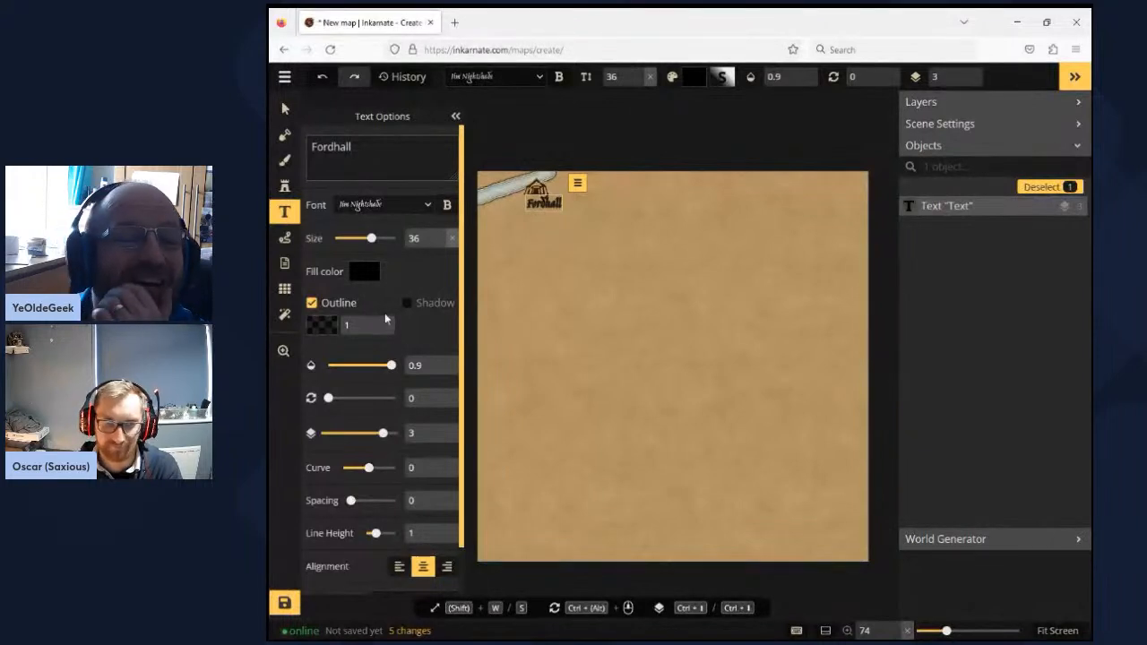
left_click(284, 116)
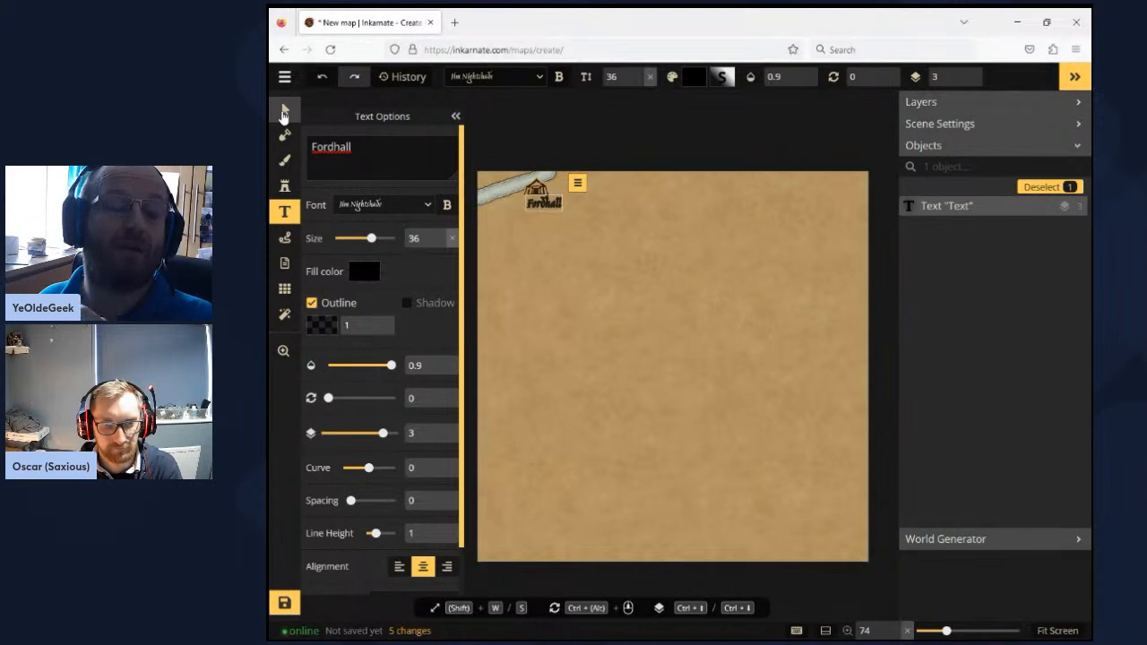
left_click(284, 114)
left_click(392, 163)
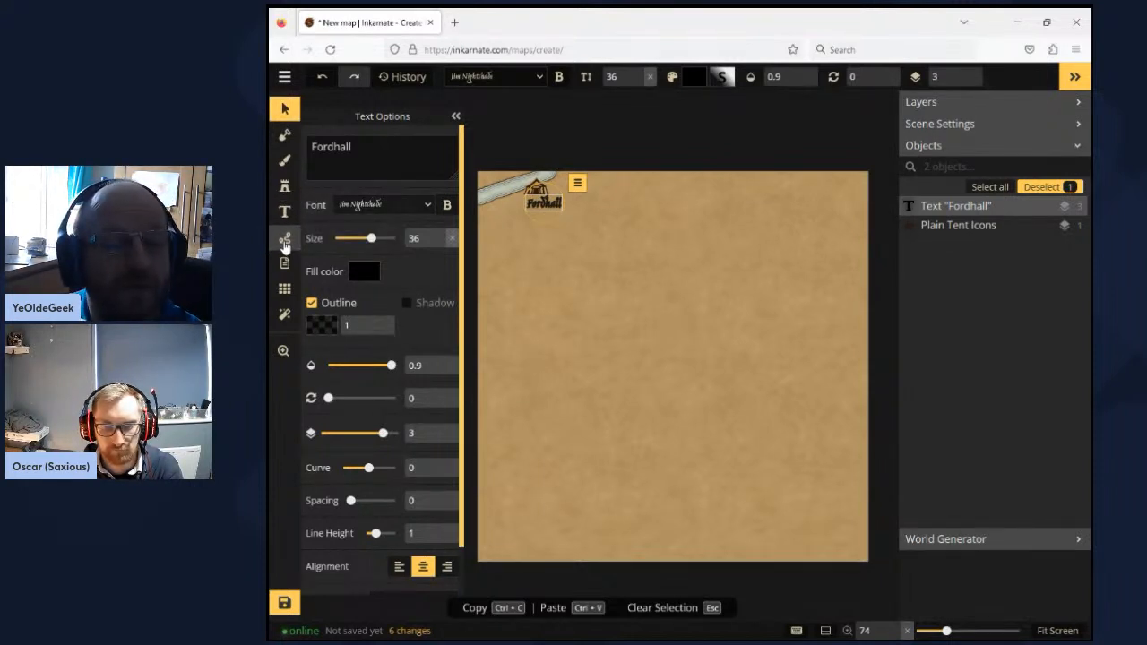
- Set up the Path tool for free drawing with a solid line style in black (000000)
left_click(284, 243)
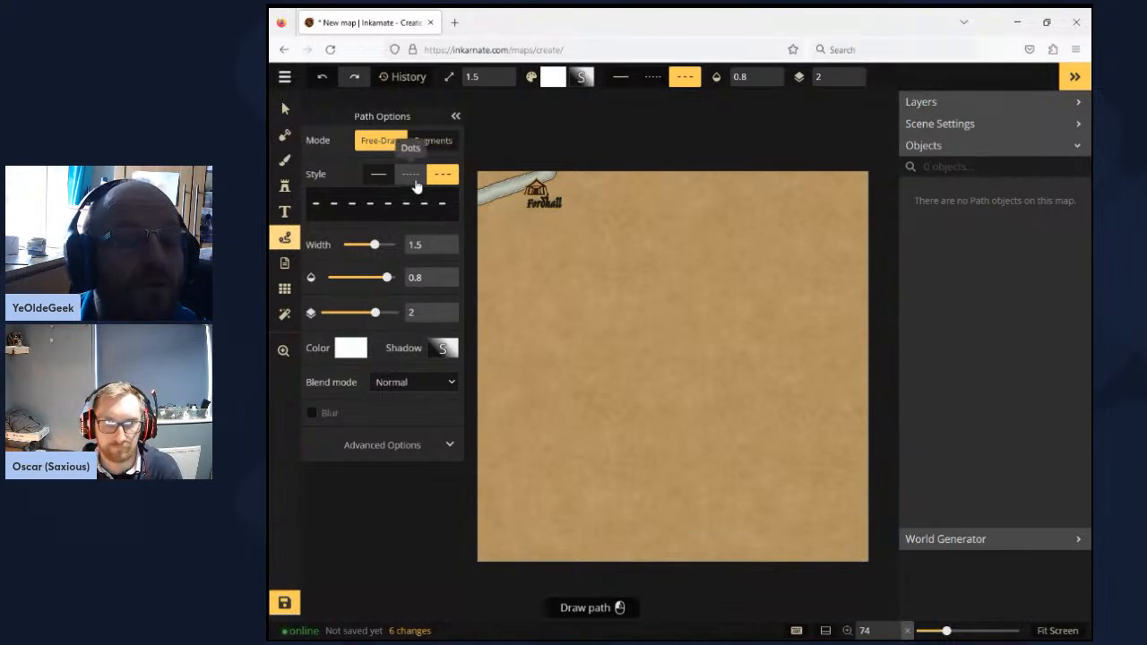
left_click(381, 178)
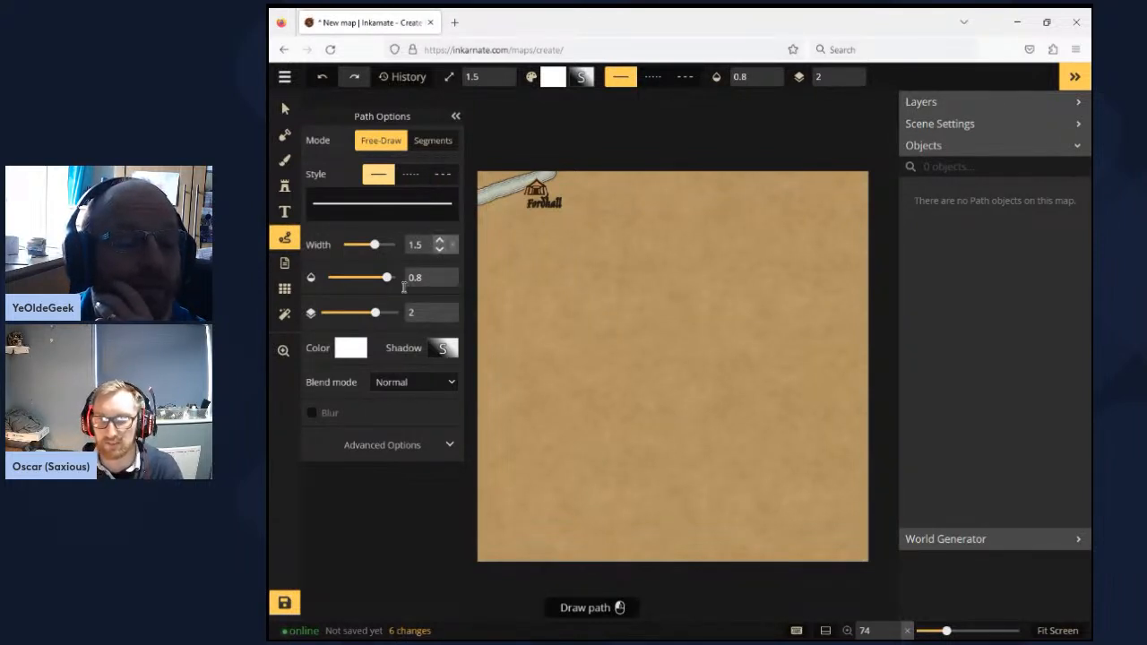
left_click(357, 349)
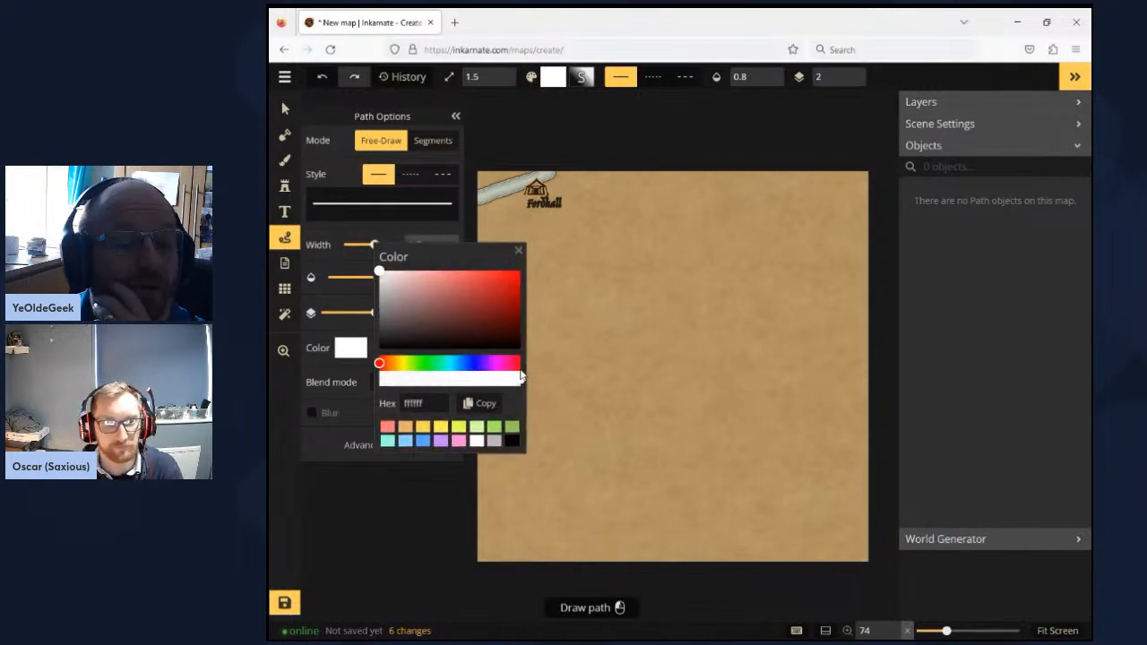
left_click(511, 441)
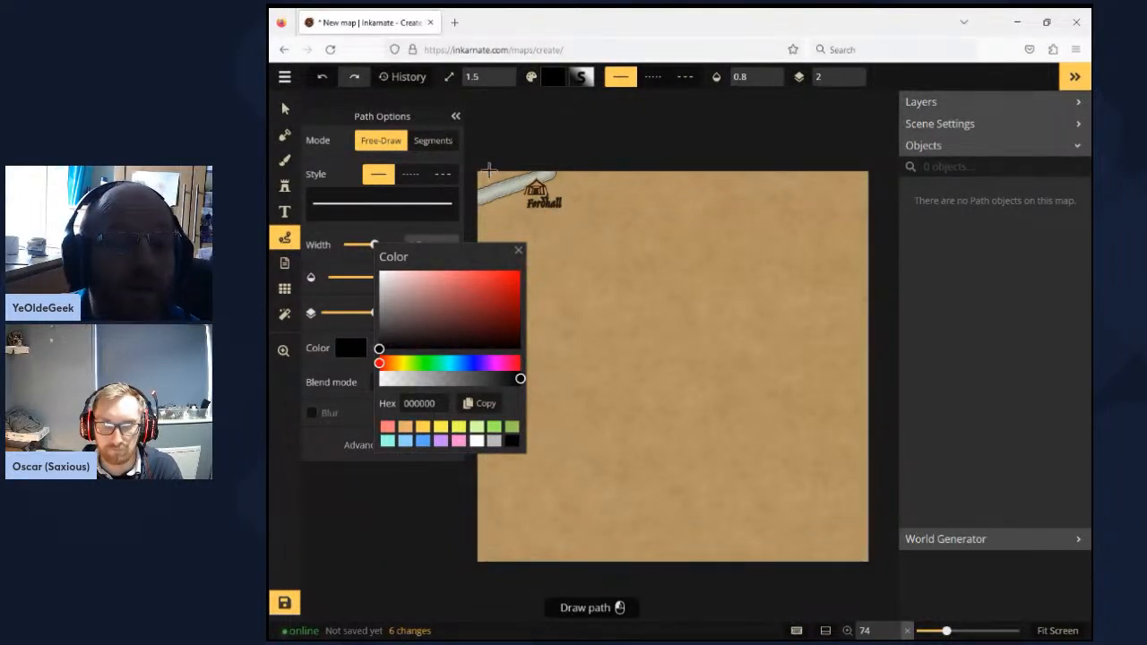
left_click(518, 250)
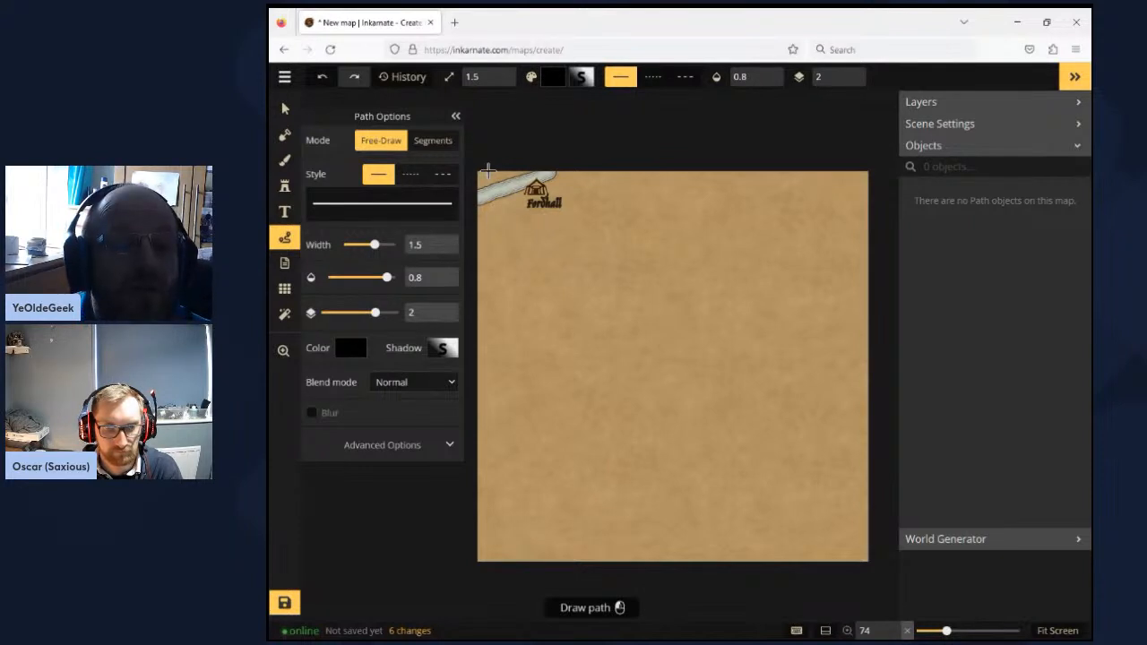
- Draw a freehand road from the map's top edge near the upper-left corner, across the river and below Fordhall, to the map's right edge
mouse_move(488, 170)
left_mouse_down()
mouse_move(525, 209)
mouse_move(735, 318)
left_mouse_up()
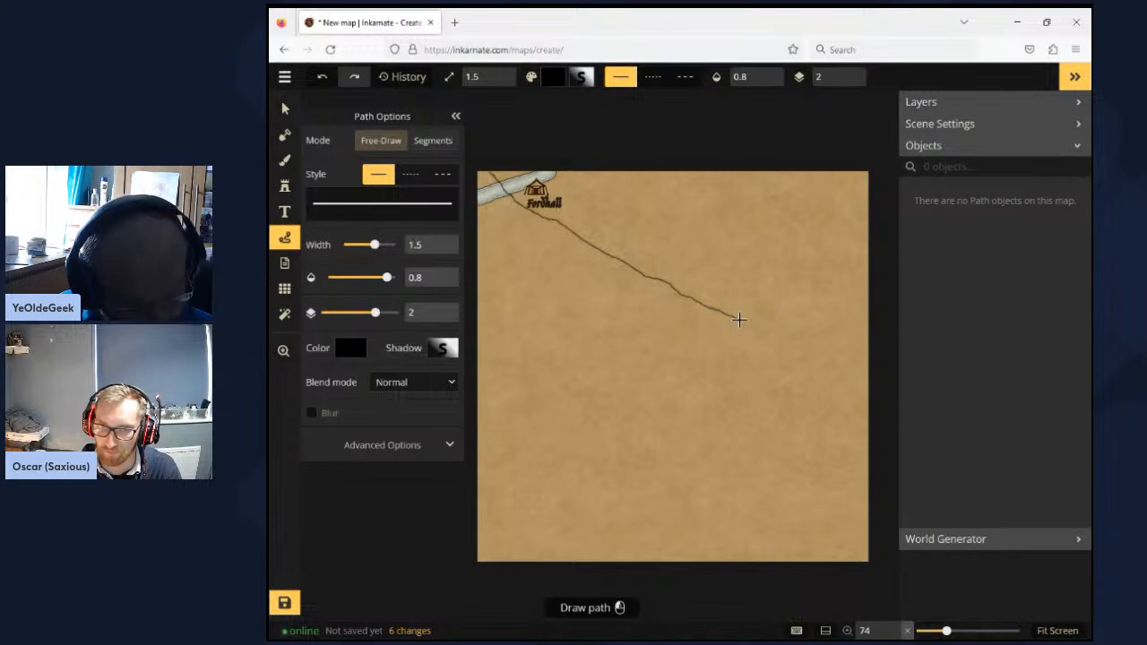
left_click_drag(747, 321, 873, 376)
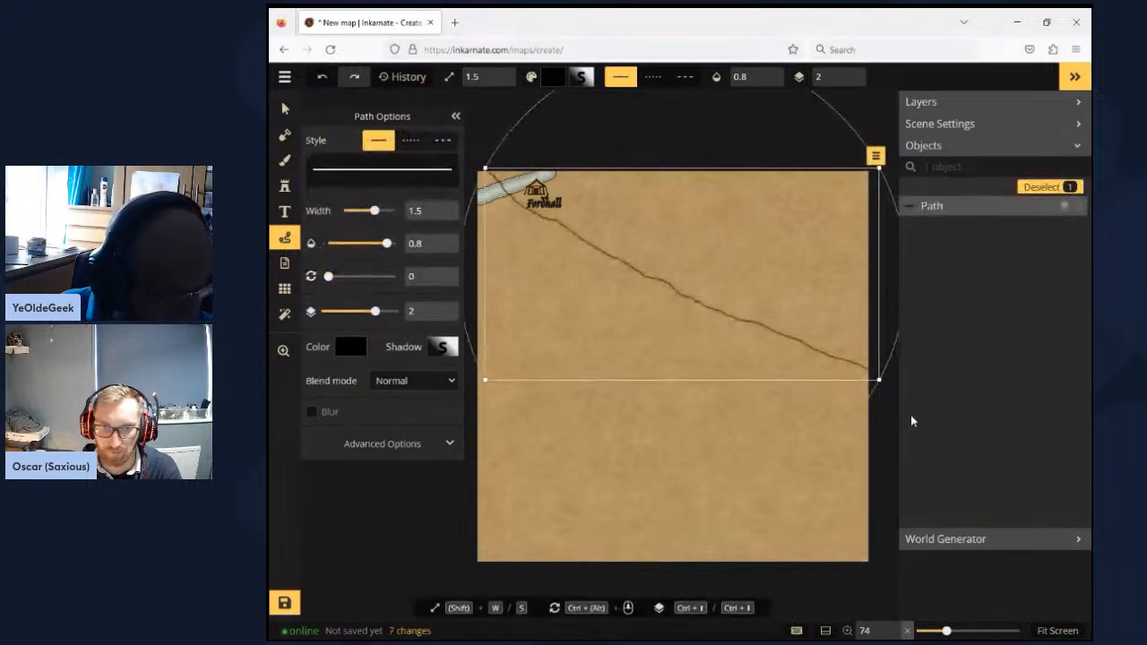
left_click(284, 114)
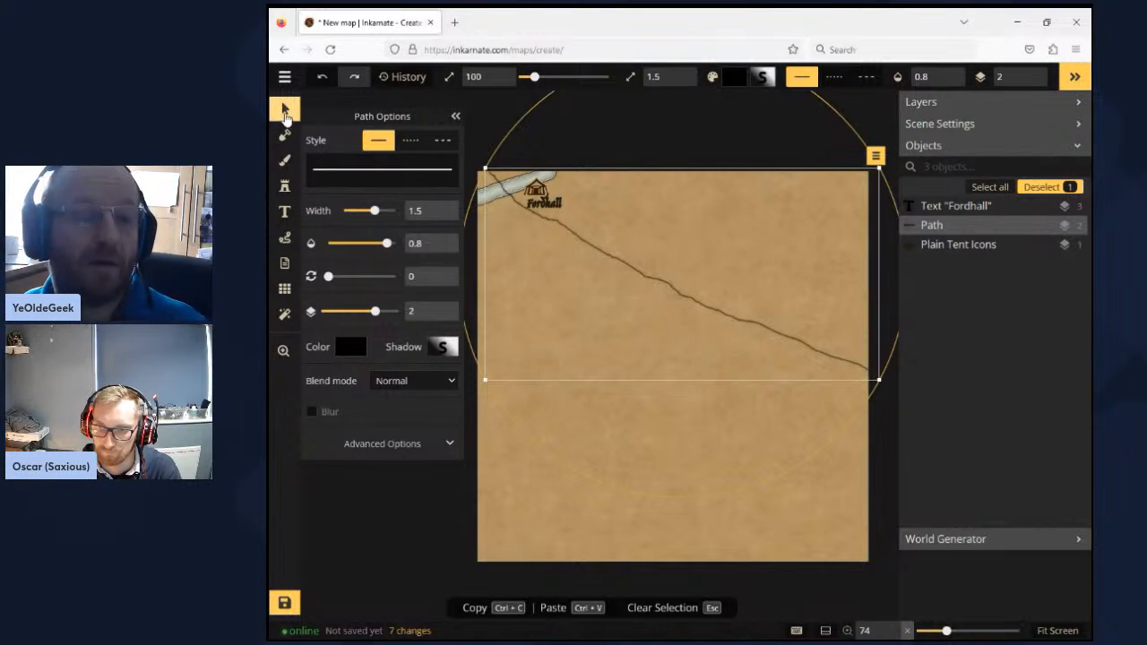
left_click(285, 115)
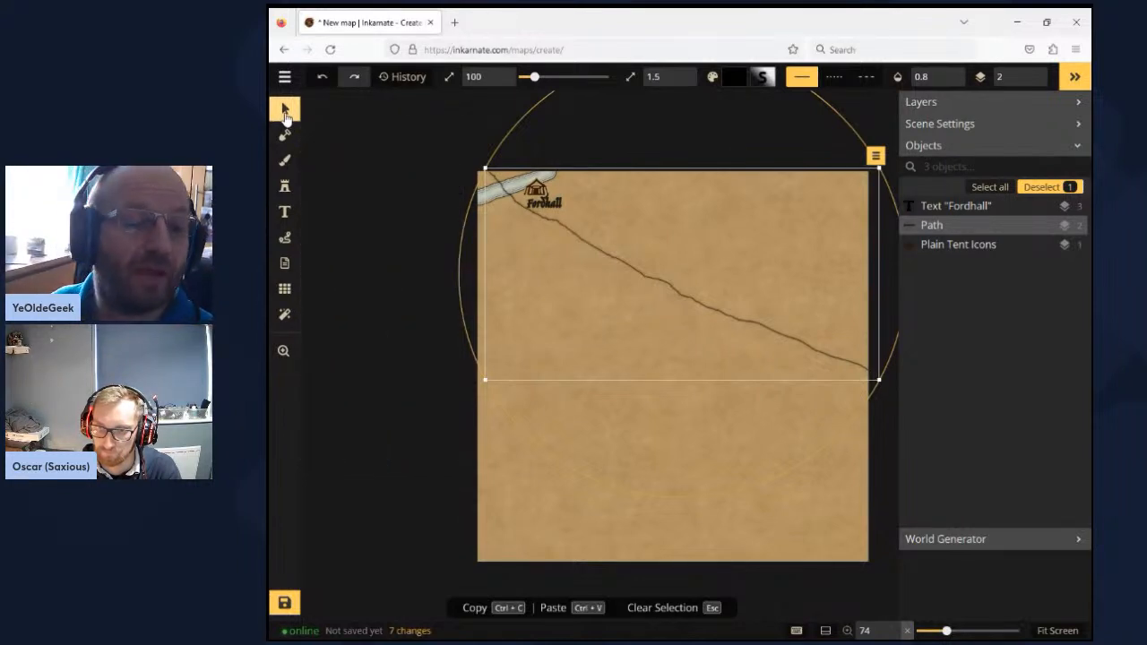
left_click(881, 161)
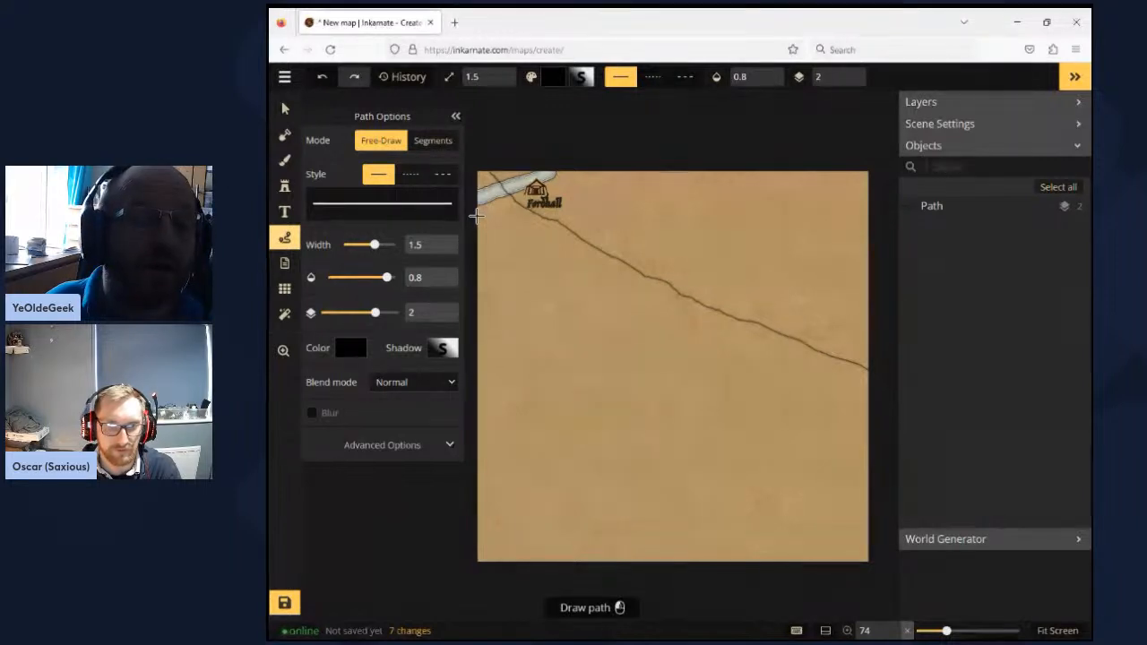
- Draw a second short path past Fordhall from the map's left edge to its top edge, and stretch its ends slightly outward
left_click_drag(483, 216, 589, 172)
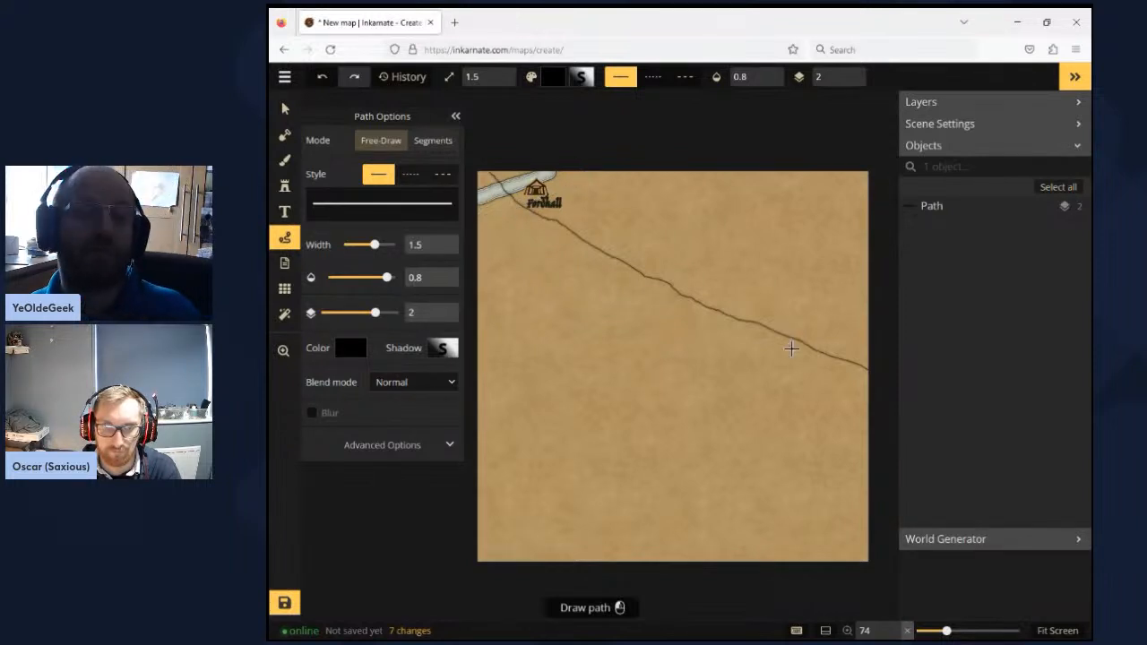
key("ctrl+z")
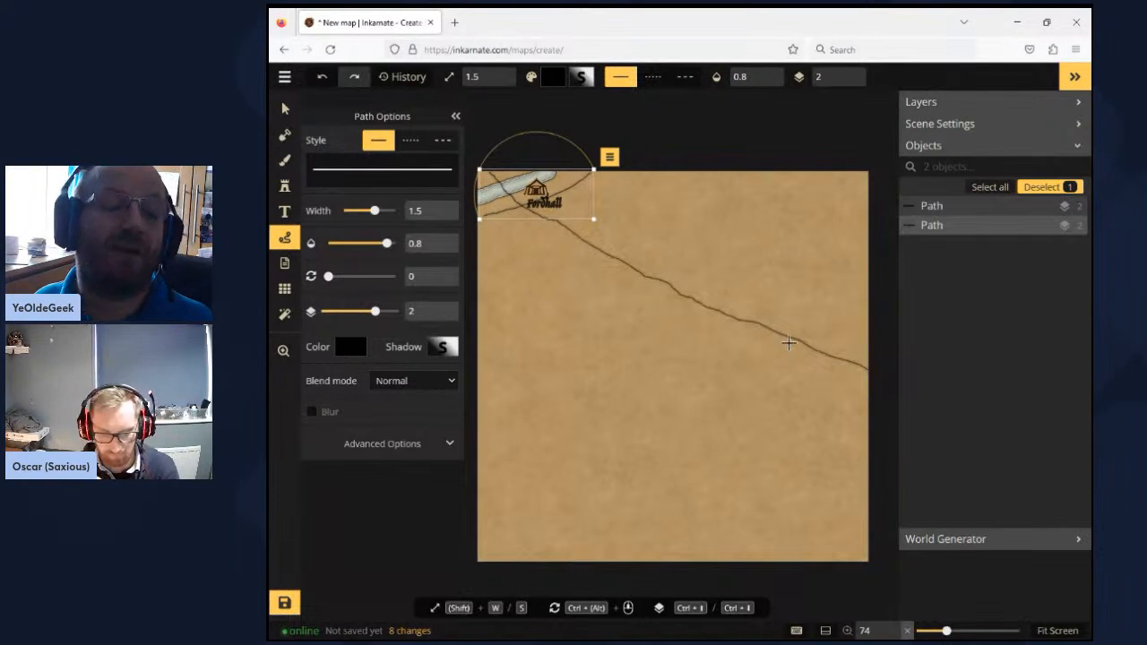
left_click_drag(476, 220, 469, 224)
left_click_drag(594, 169, 625, 188)
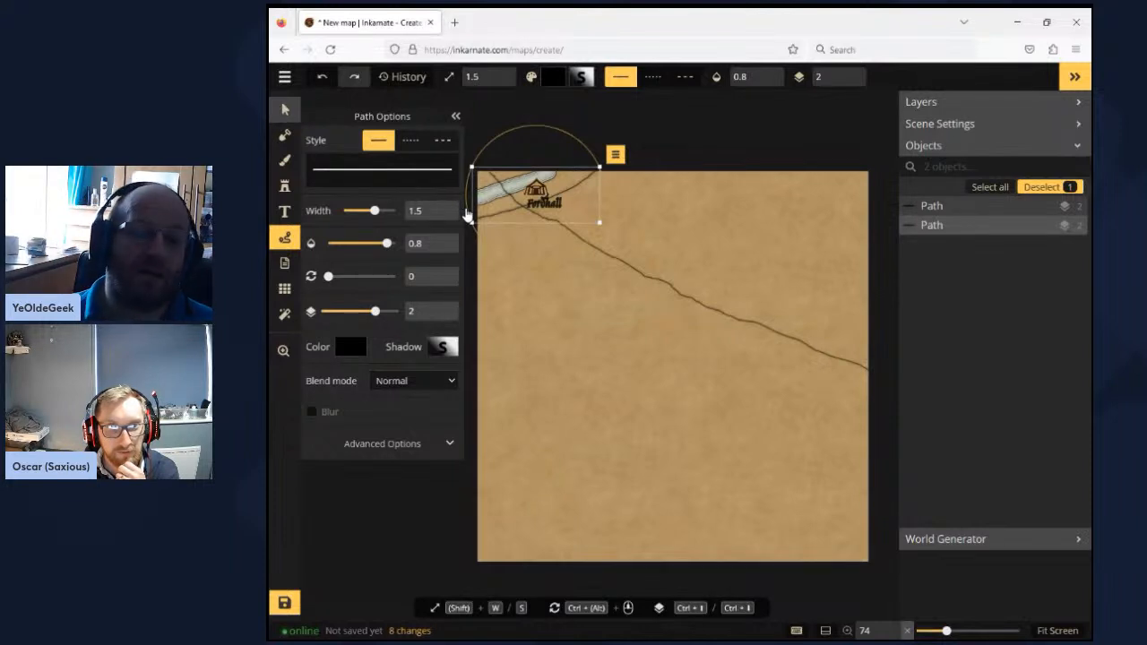
key("v")
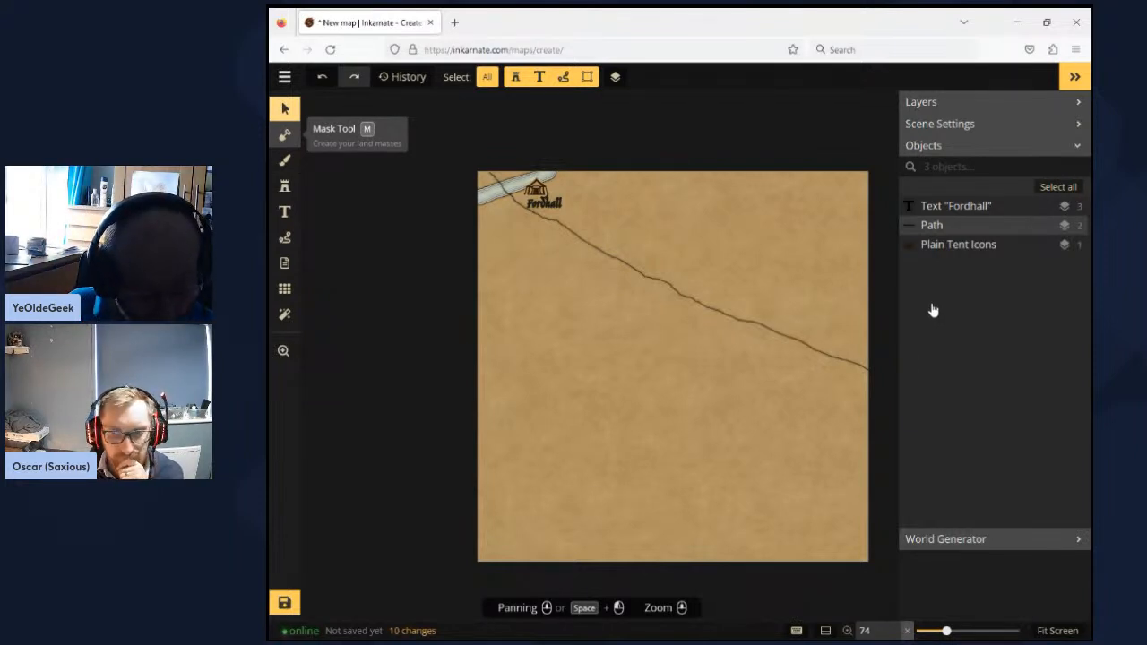
key("m")
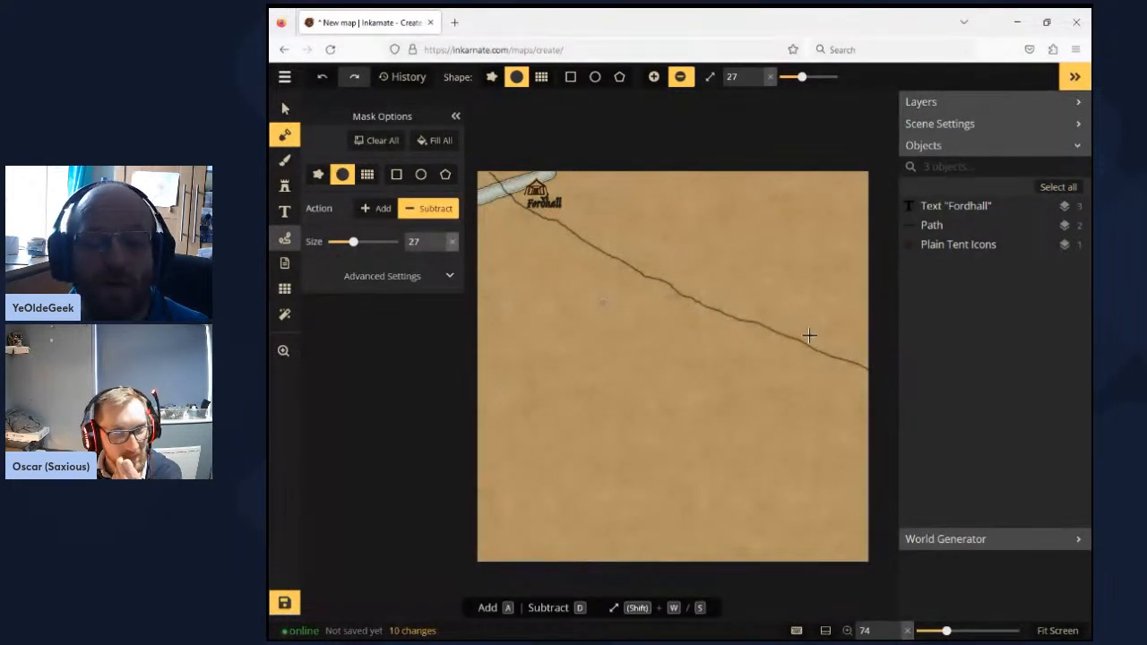
key("p")
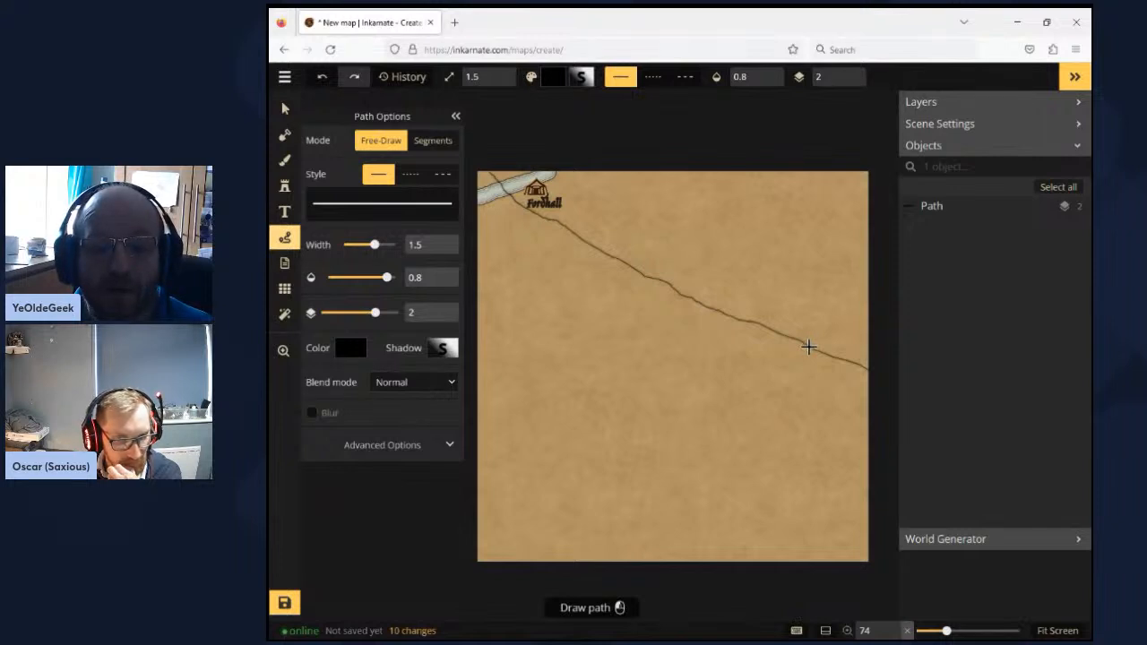
- Draw a freehand side road from the main road near the map's right edge up to the top edge, stretching it to meet the junction
mouse_move(809, 340)
left_mouse_down()
mouse_move(786, 233)
mouse_move(799, 169)
left_mouse_up()
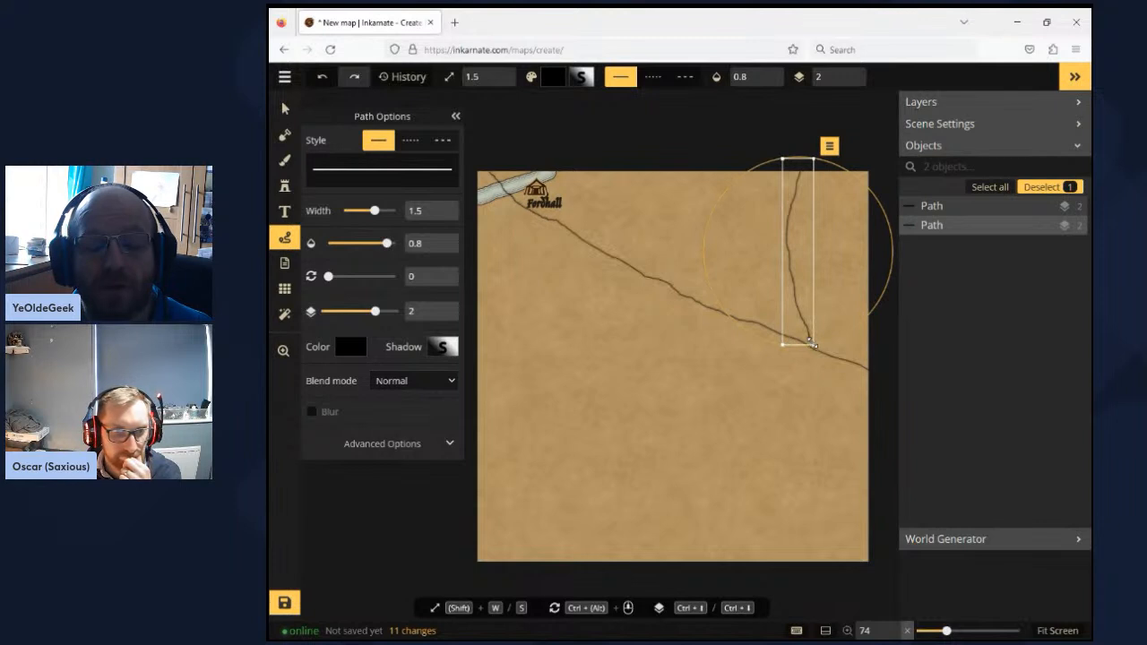
left_click_drag(813, 344, 814, 349)
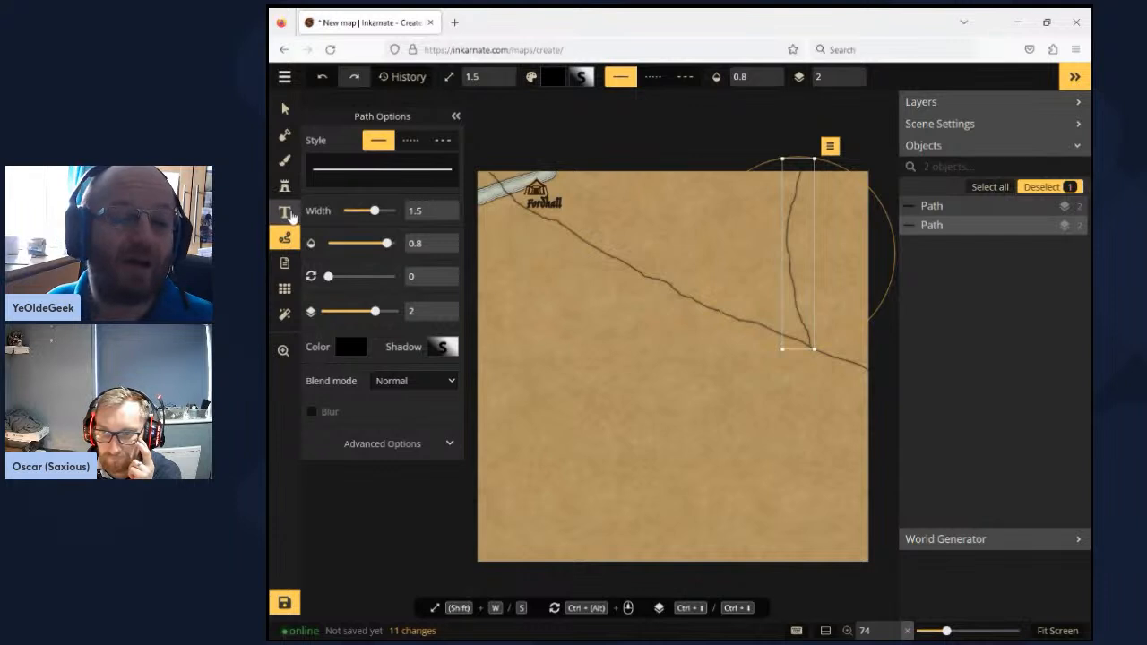
- Place a text label reading "To Bree" beside the side road's end at the map's top edge
left_click(290, 215)
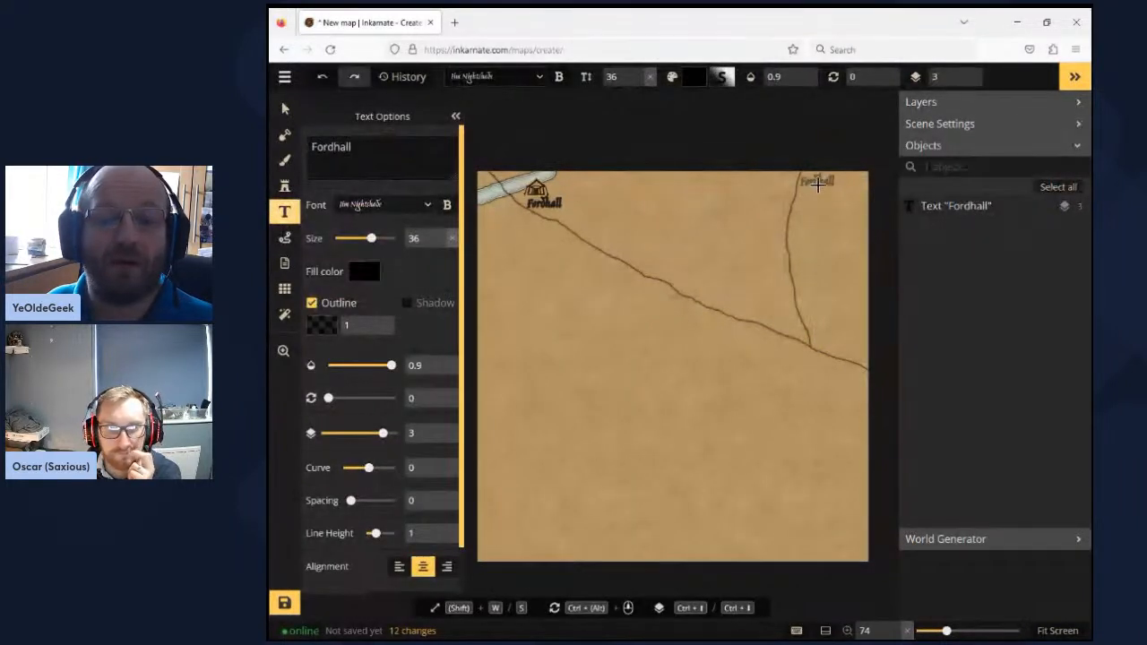
left_click(818, 186)
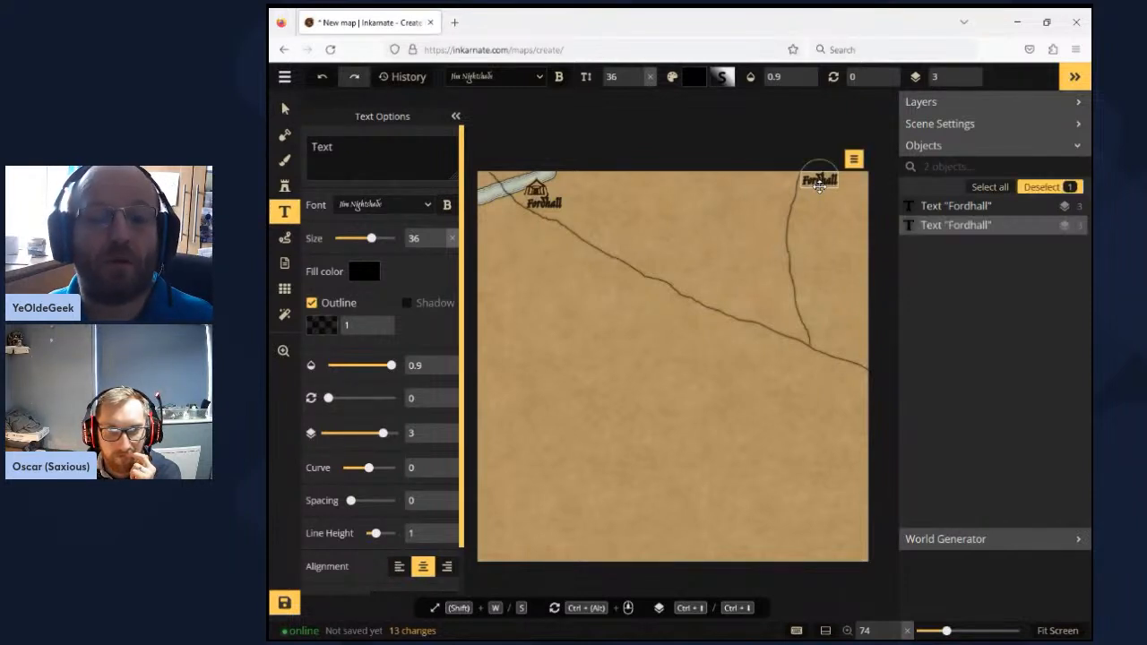
left_click_drag(346, 147, 295, 141)
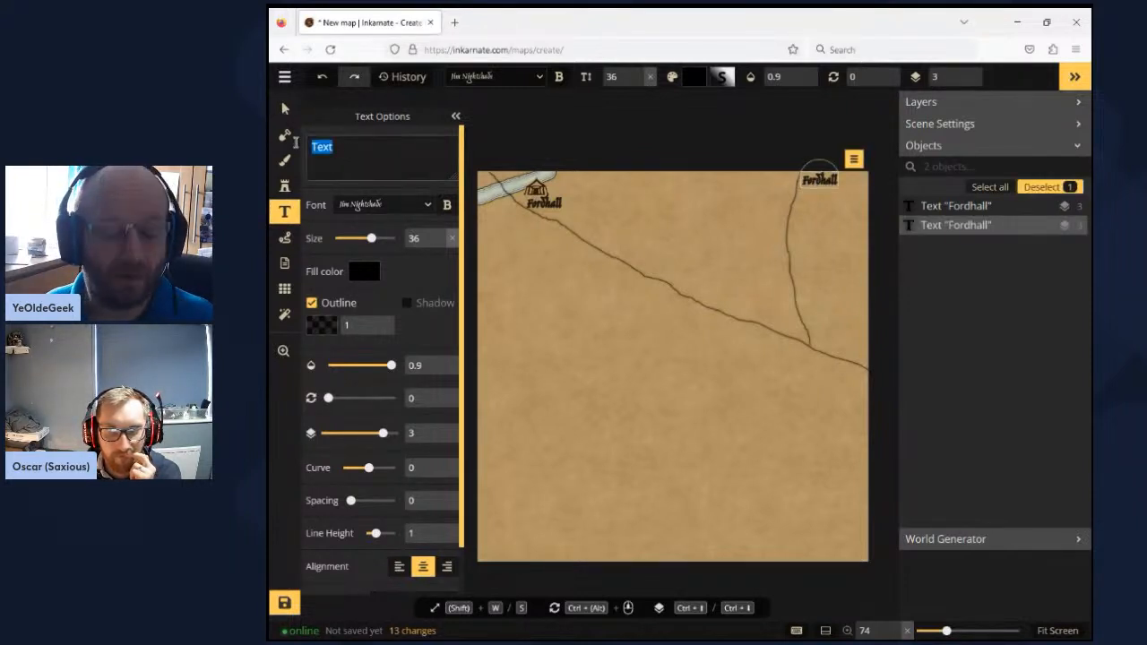
type("To Drox")
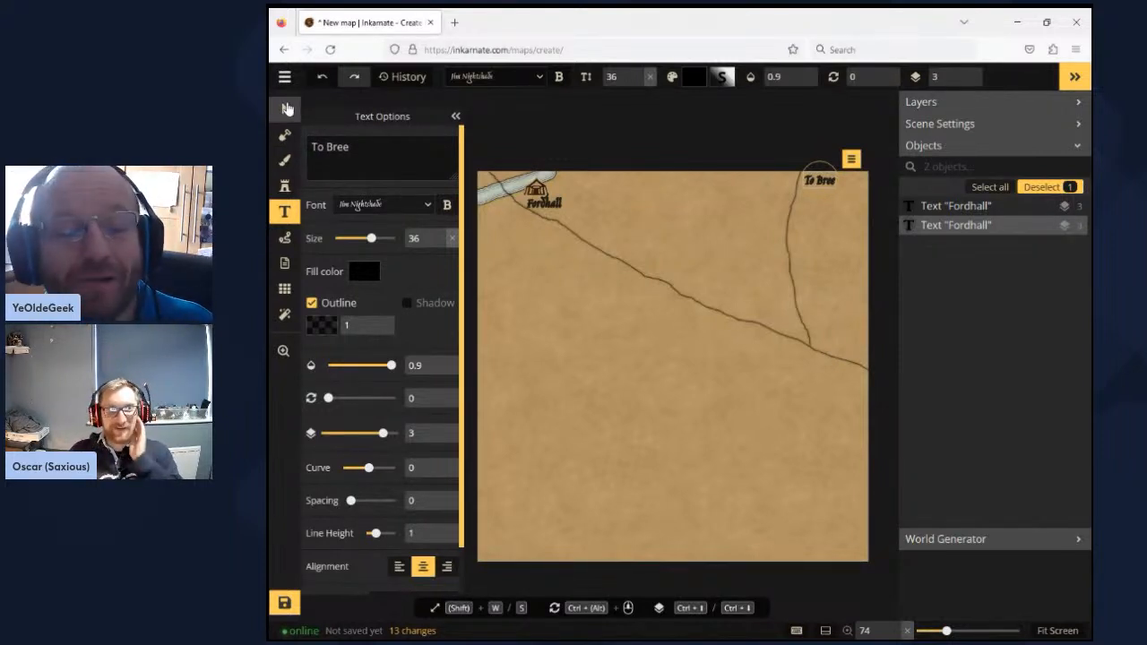
left_click(287, 109)
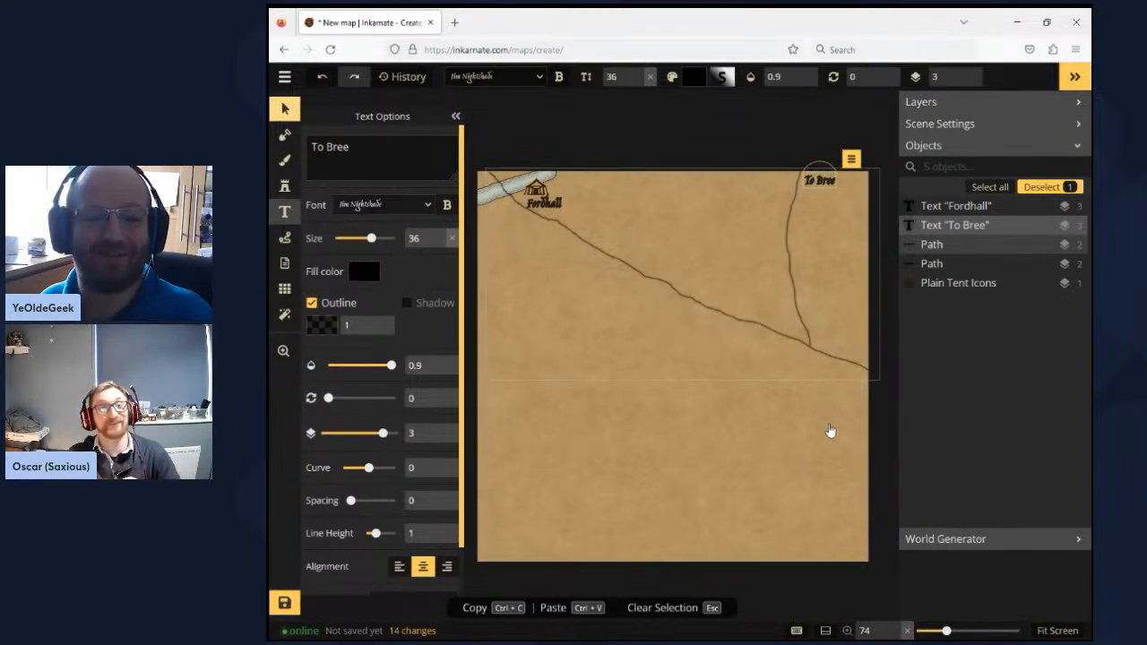
- Place a text label at the main road's end on the map's right edge, reading "To Tharbad" split over two lines
key("t")
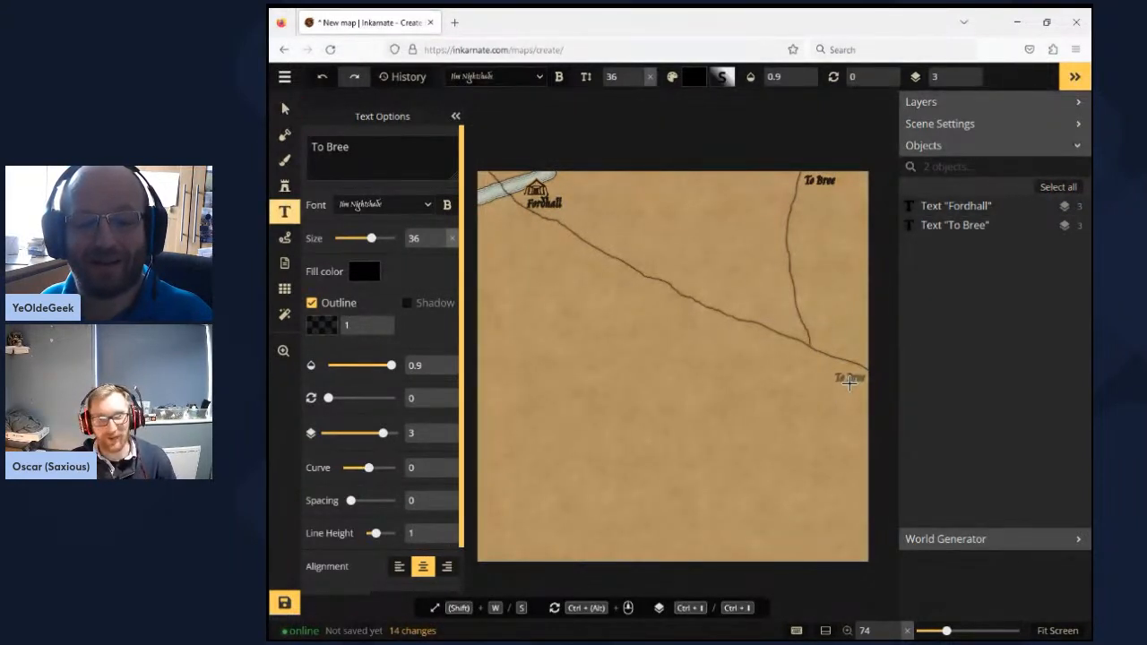
left_click(849, 380)
left_click(397, 164)
type("T")
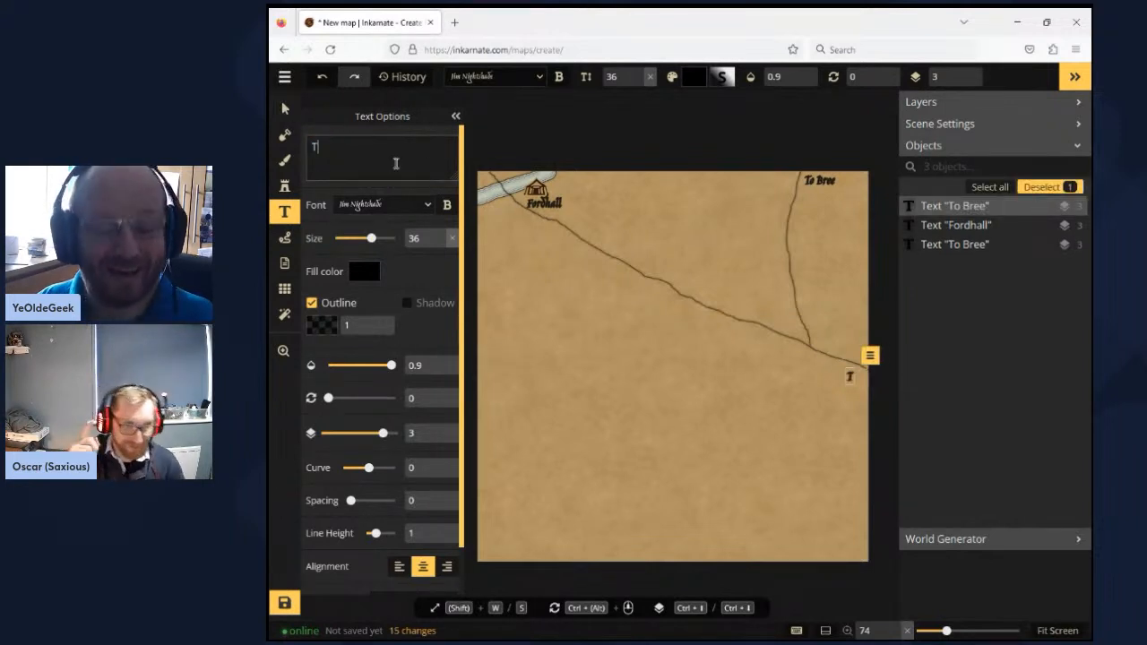
type("o")
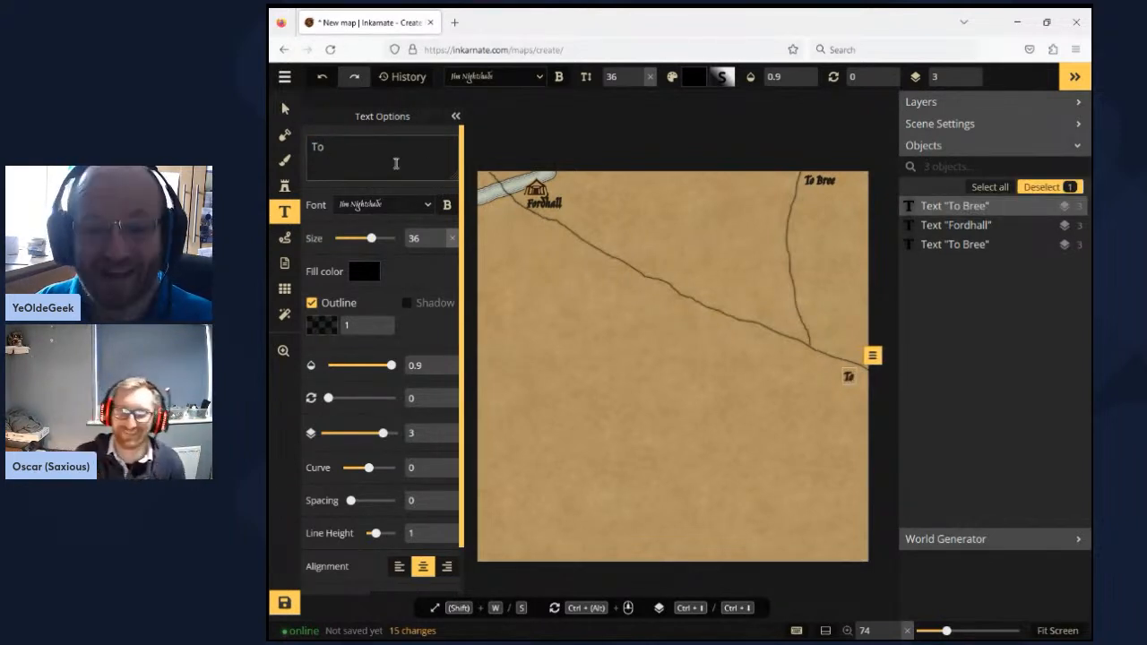
type(" Tharb")
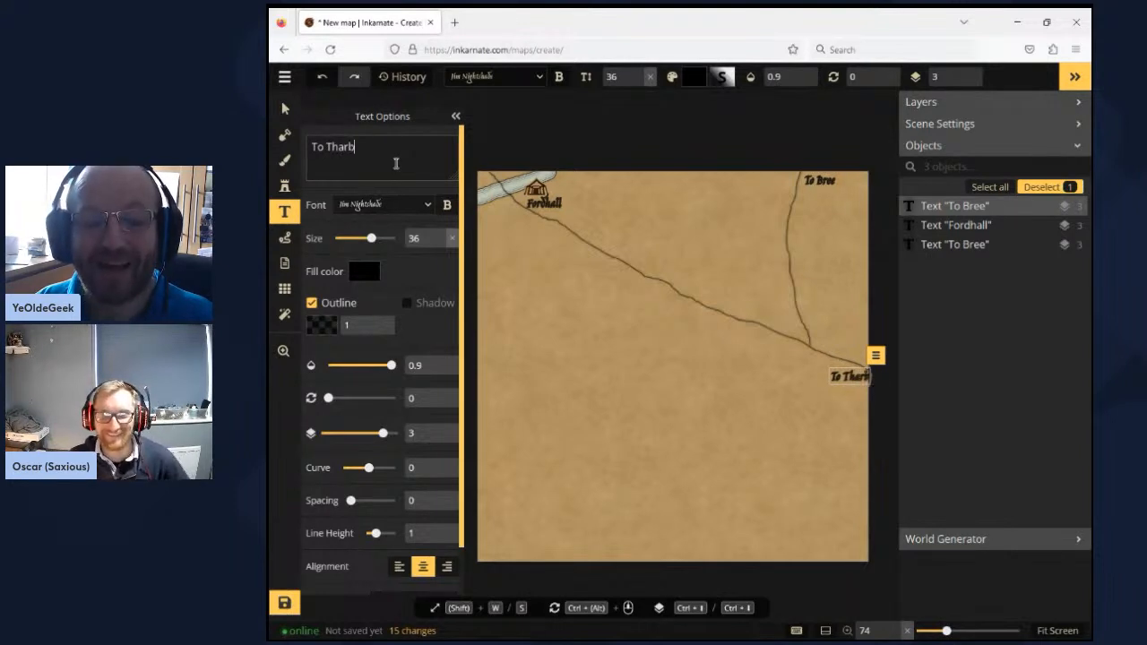
key("BackSpace")
key("BackSpace")
key("BackSpace")
key("BackSpace")
key("BackSpace")
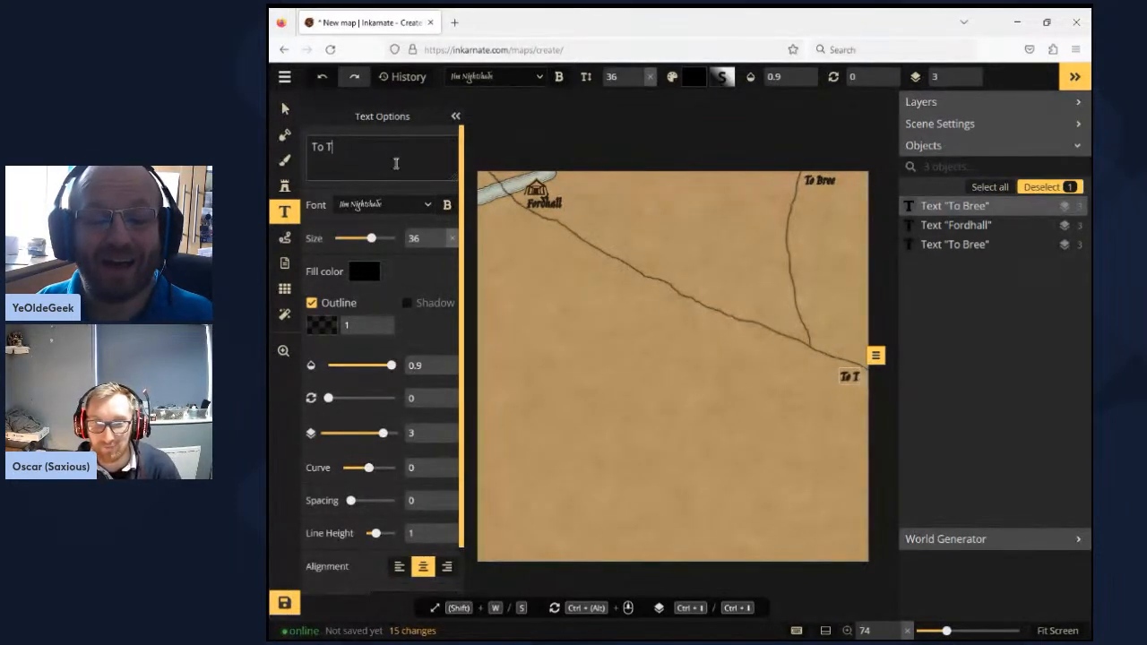
key("Return")
type("Thar")
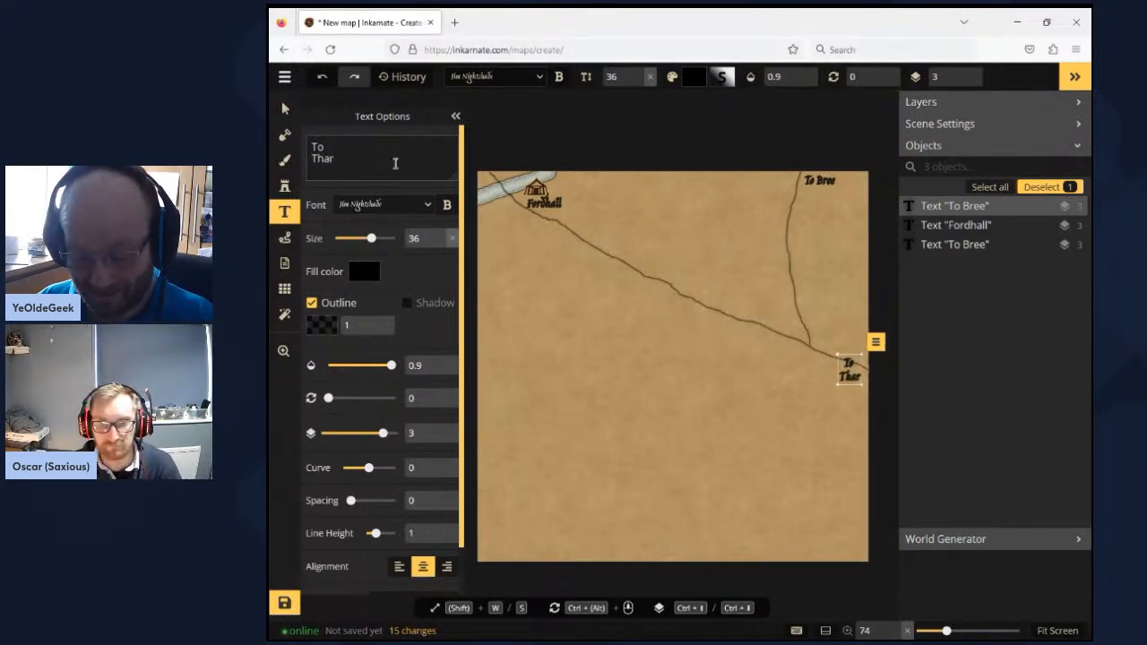
type("bad")
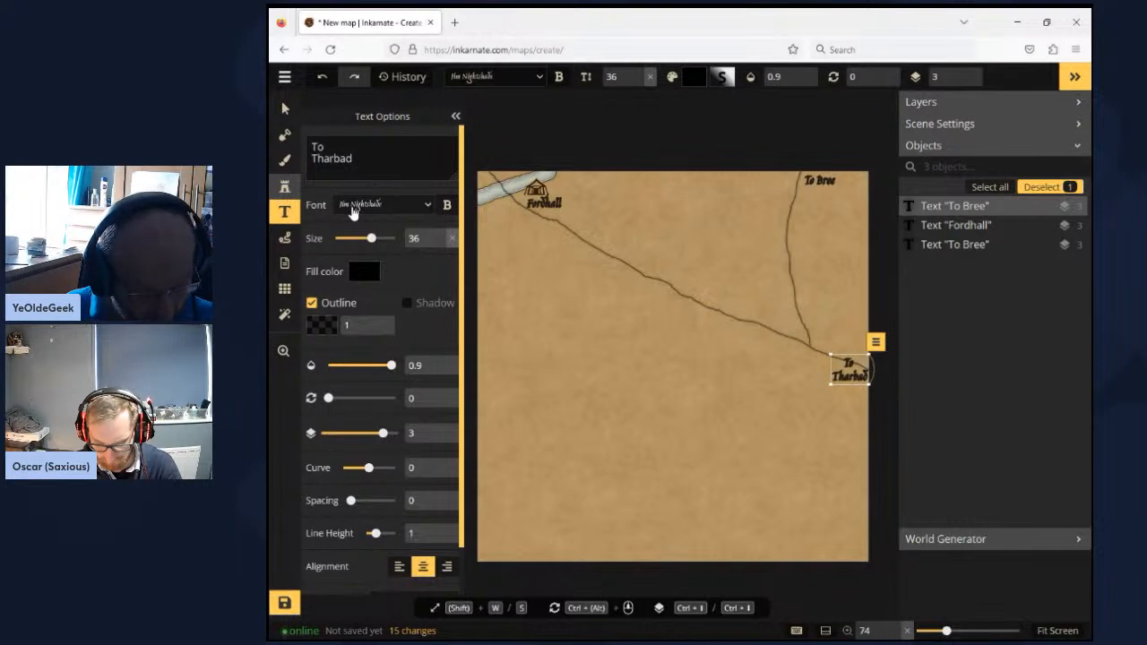
- Place a size 400 tent stamp, the second Plain Tent Icons variant, beside the junction of the two roads
key("o")
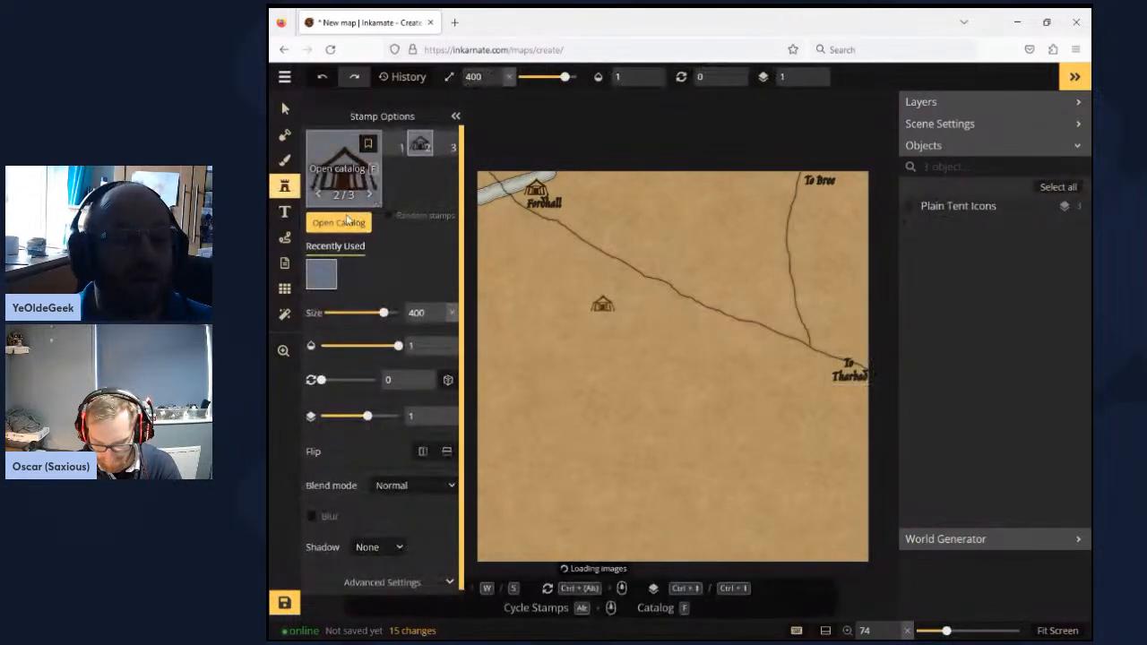
left_click(825, 338)
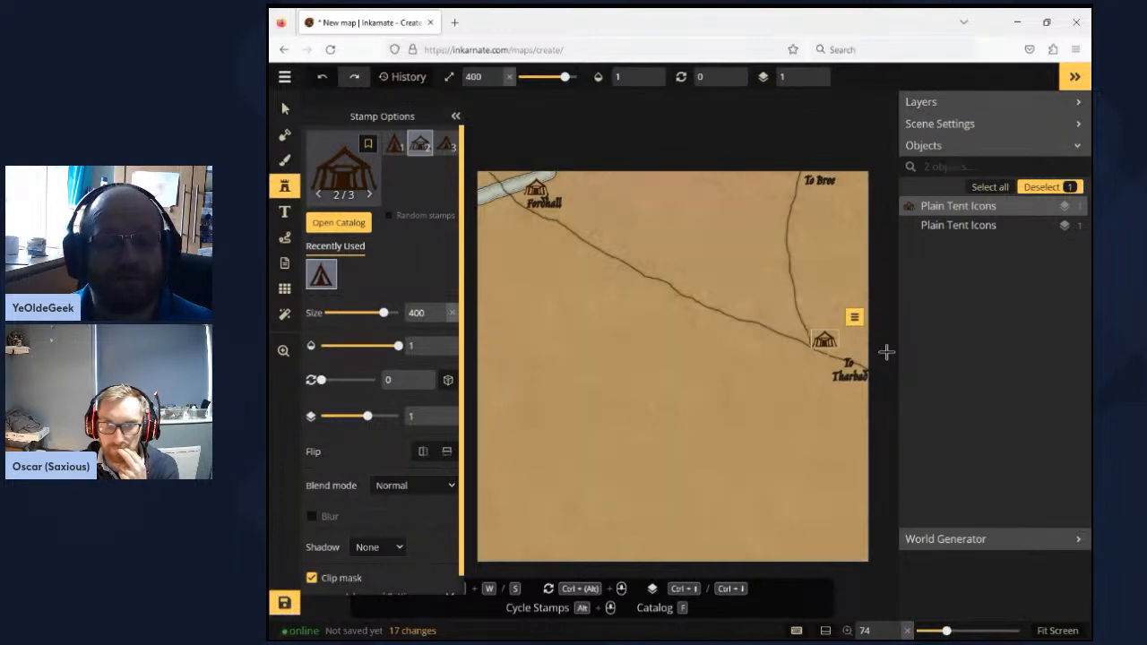
left_click(285, 109)
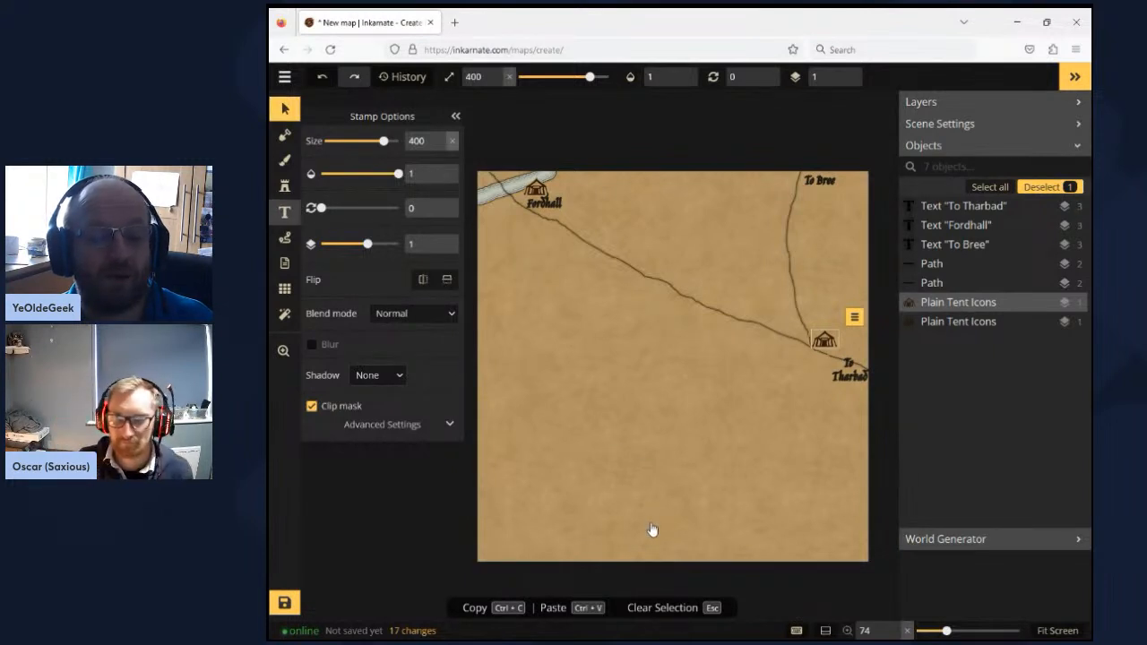
- Place a text label reading "To Creb Durga" at the map's bottom edge, slightly left of centre
key("Escape")
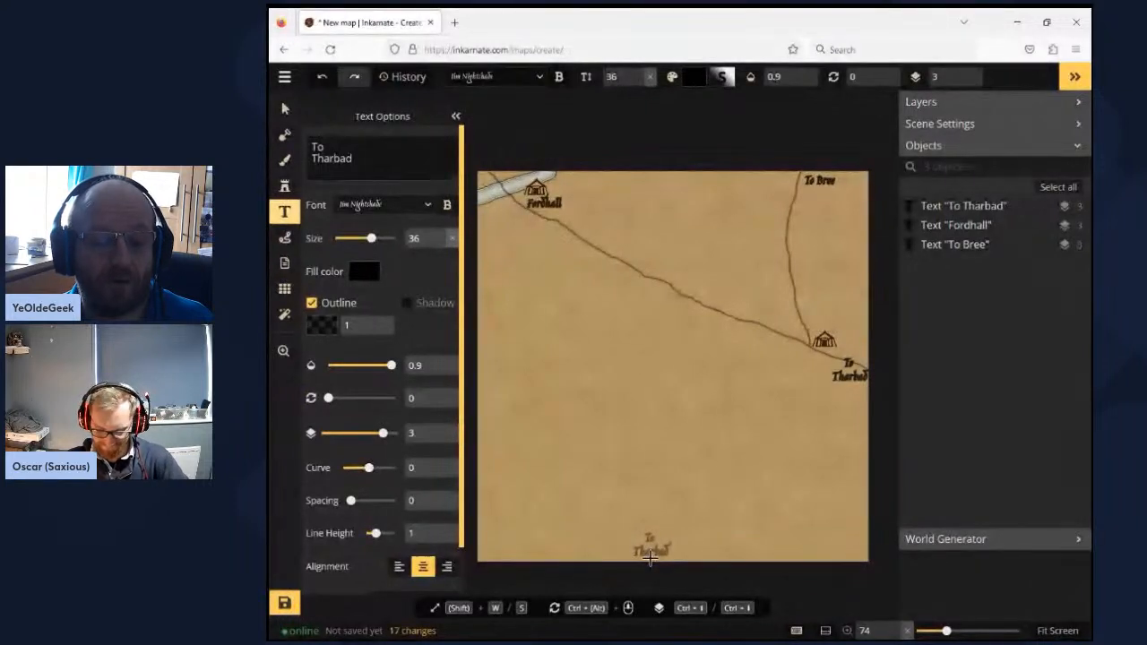
left_click(650, 555)
left_click(372, 156)
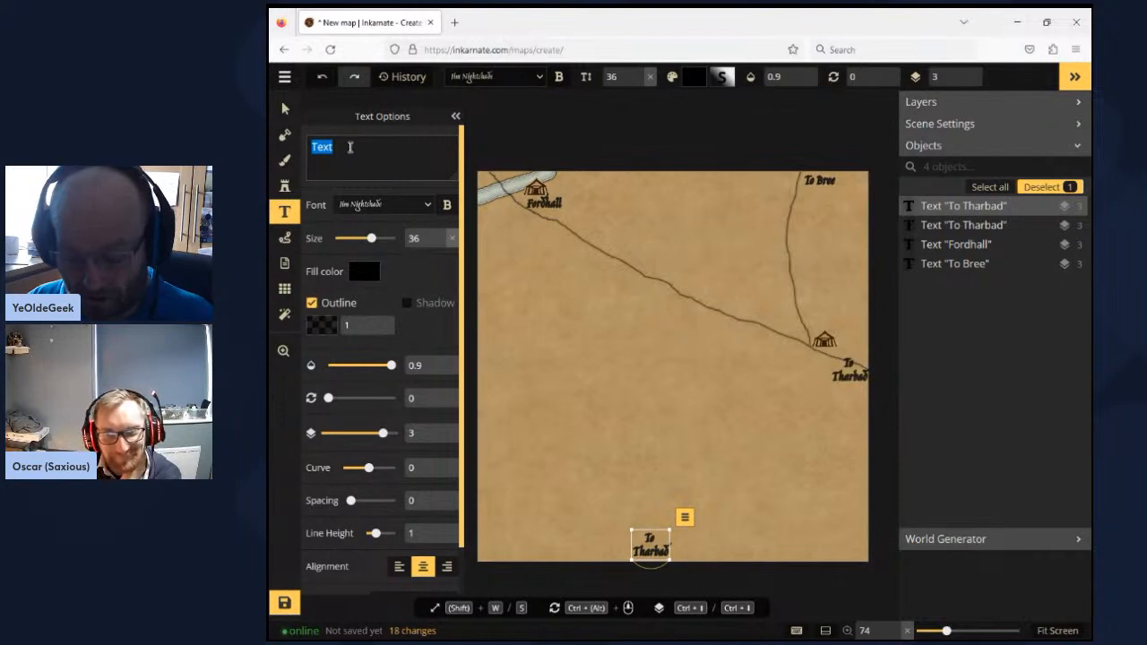
type("To ")
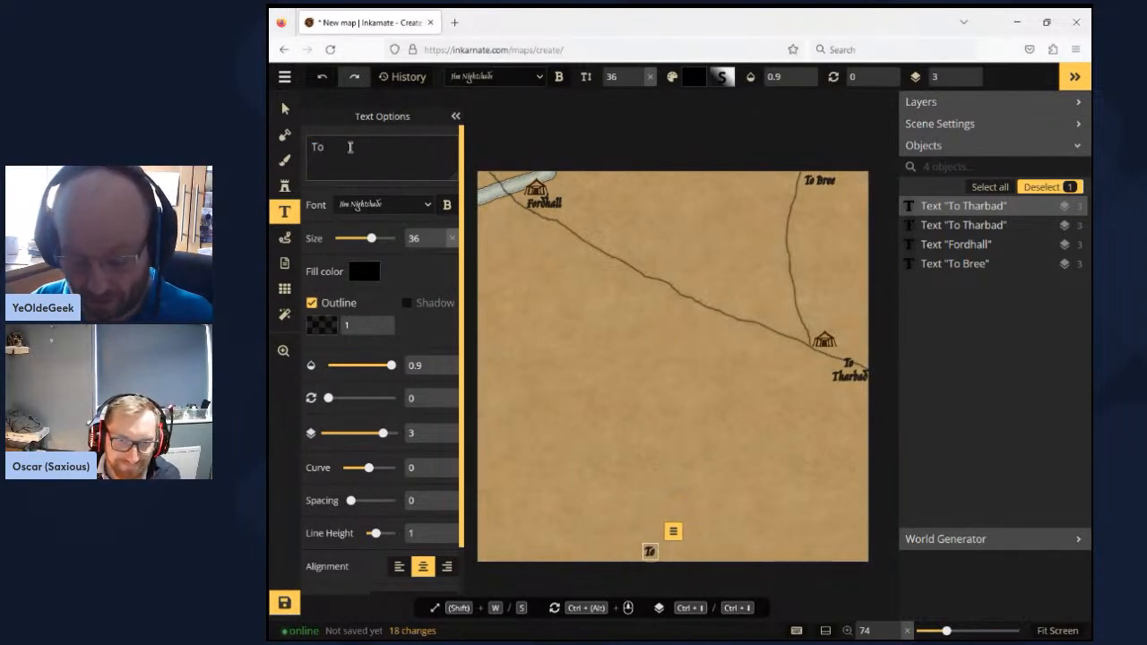
type("Creb")
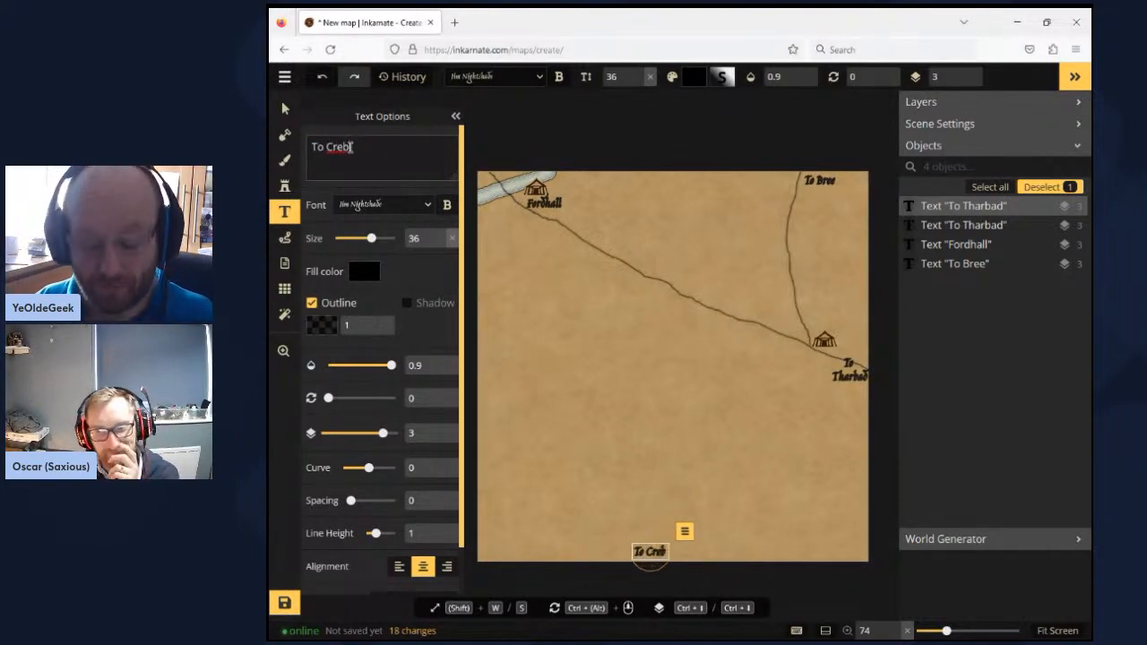
type(" Durga")
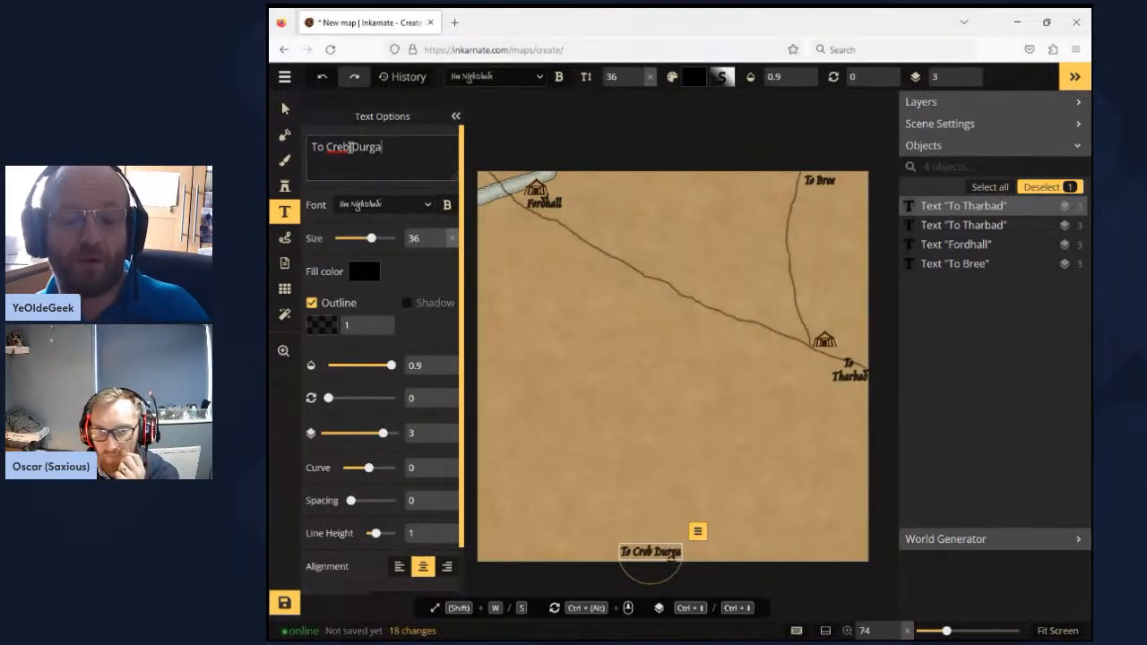
left_click(294, 114)
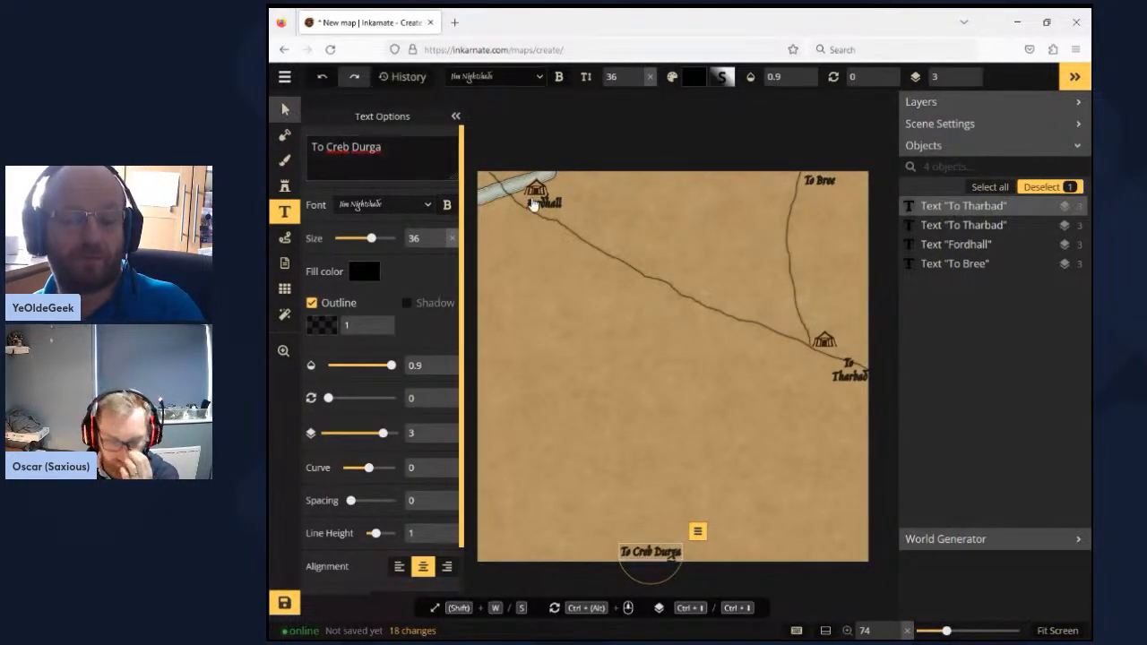
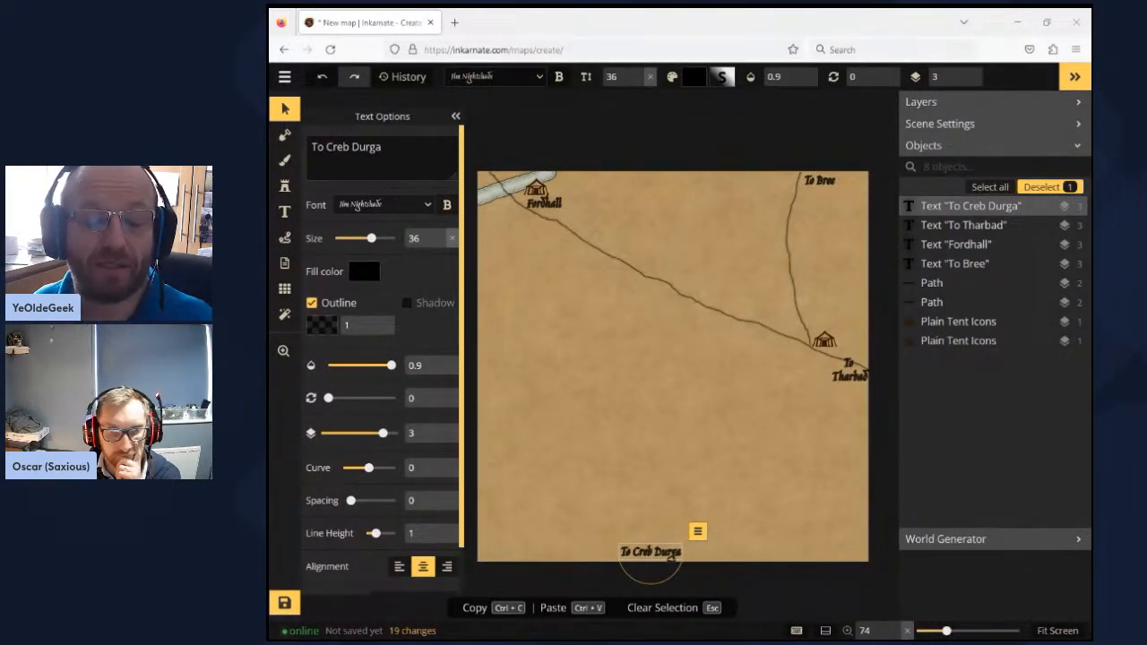
- Search the Parchment World stamp catalog for "hill" and choose the Big Hills stamp set for placing
left_click(661, 614)
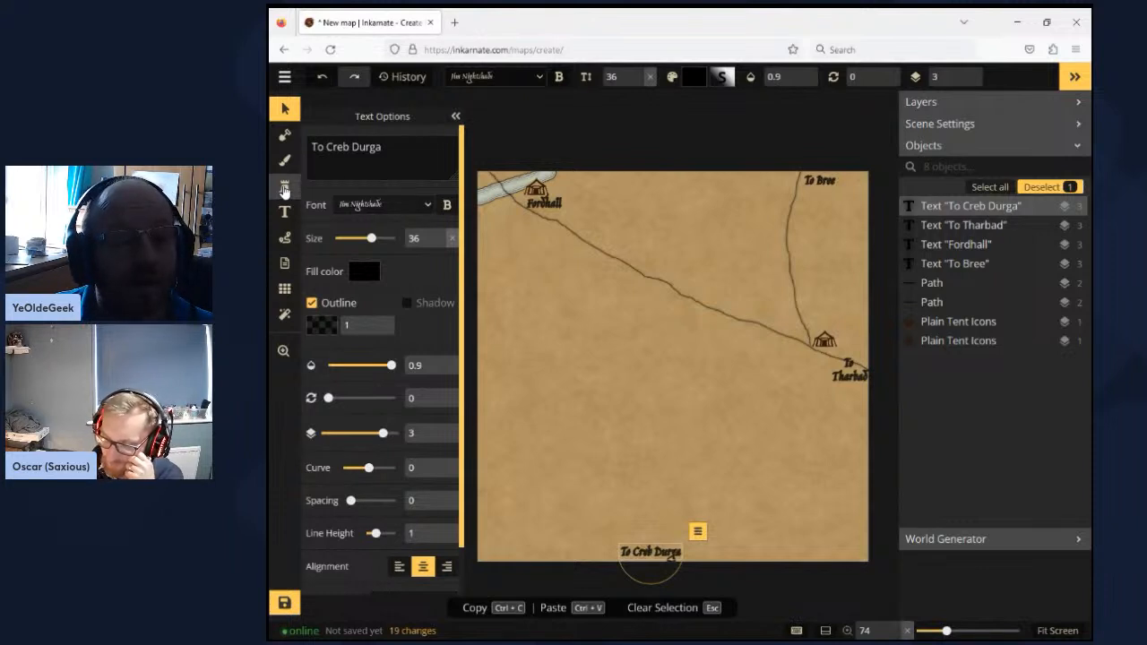
left_click(284, 190)
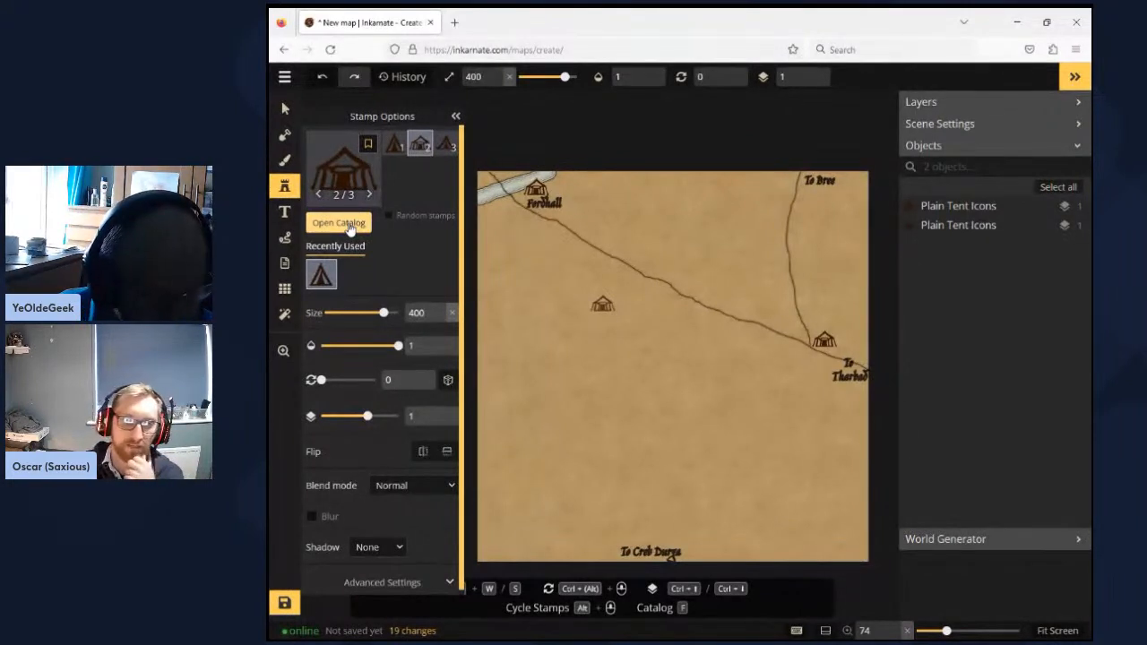
left_click(350, 223)
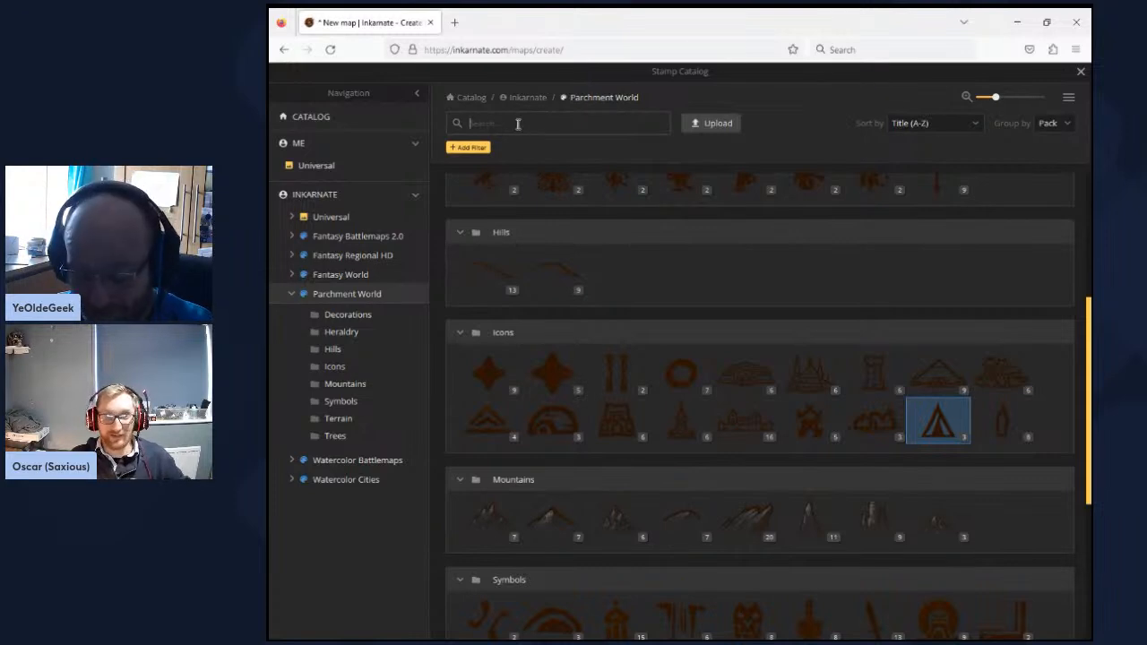
type("hi")
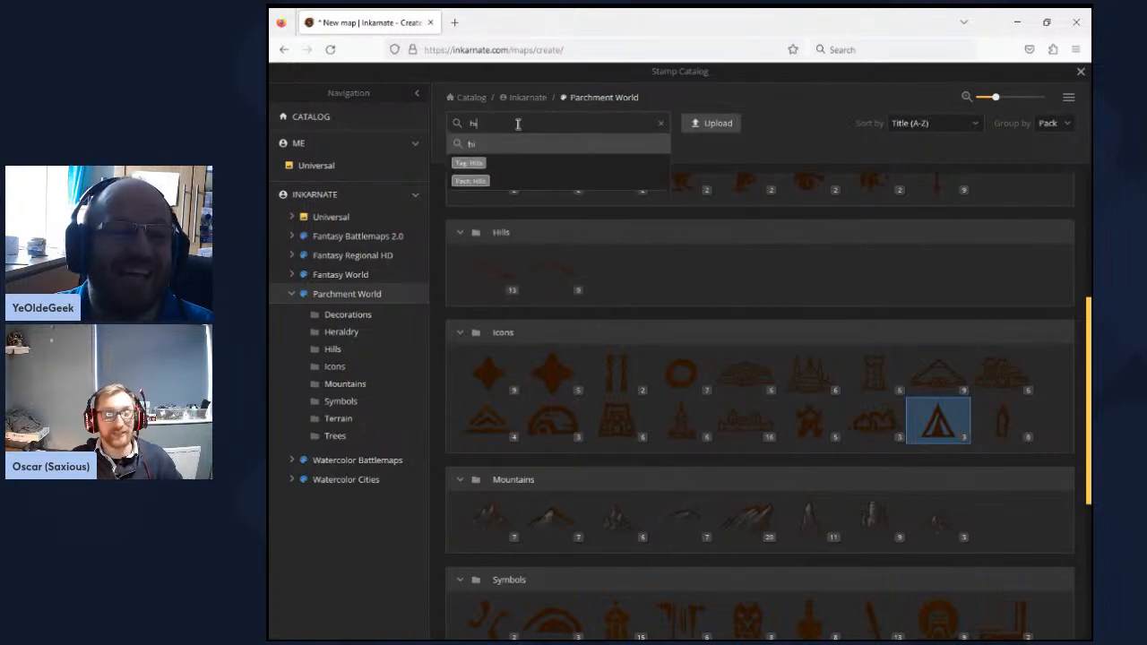
type("ll")
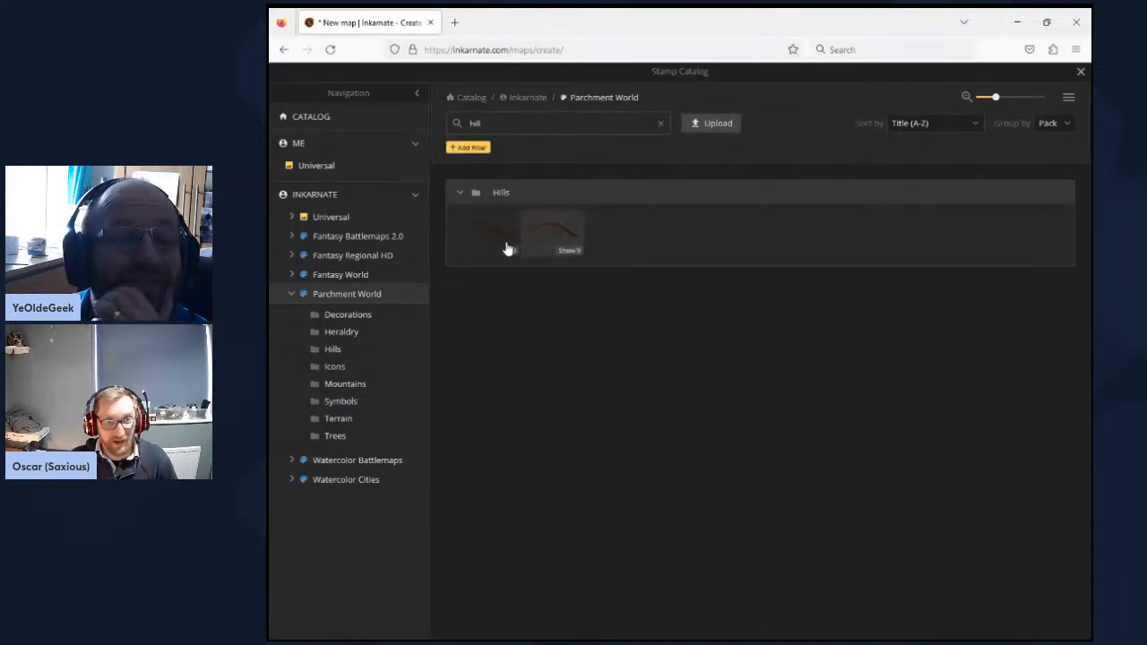
mouse_move(483, 249)
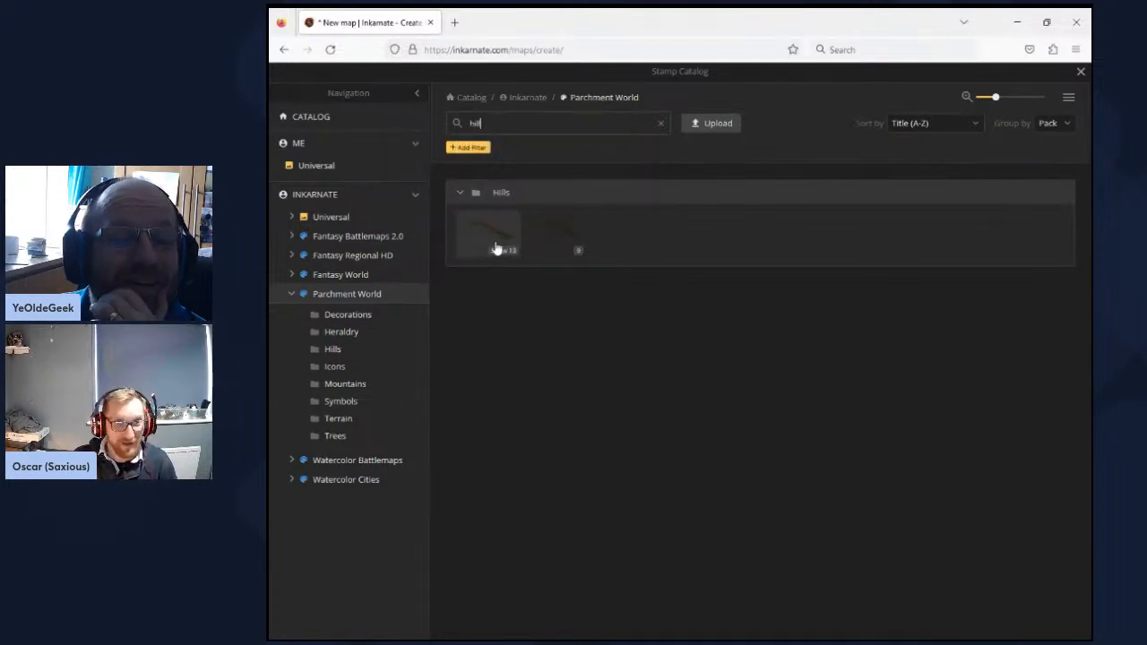
left_click(495, 248)
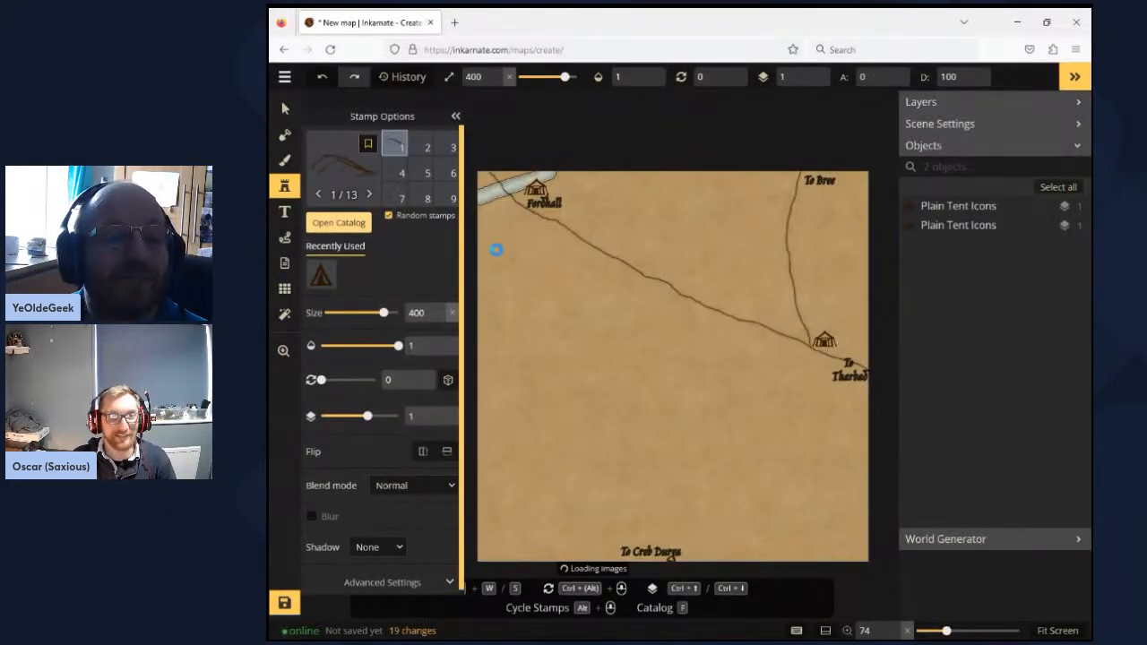
- Set the stamp size to 337 and place Big Hills at the map's top edge and just above the main road's middle
left_click(566, 310)
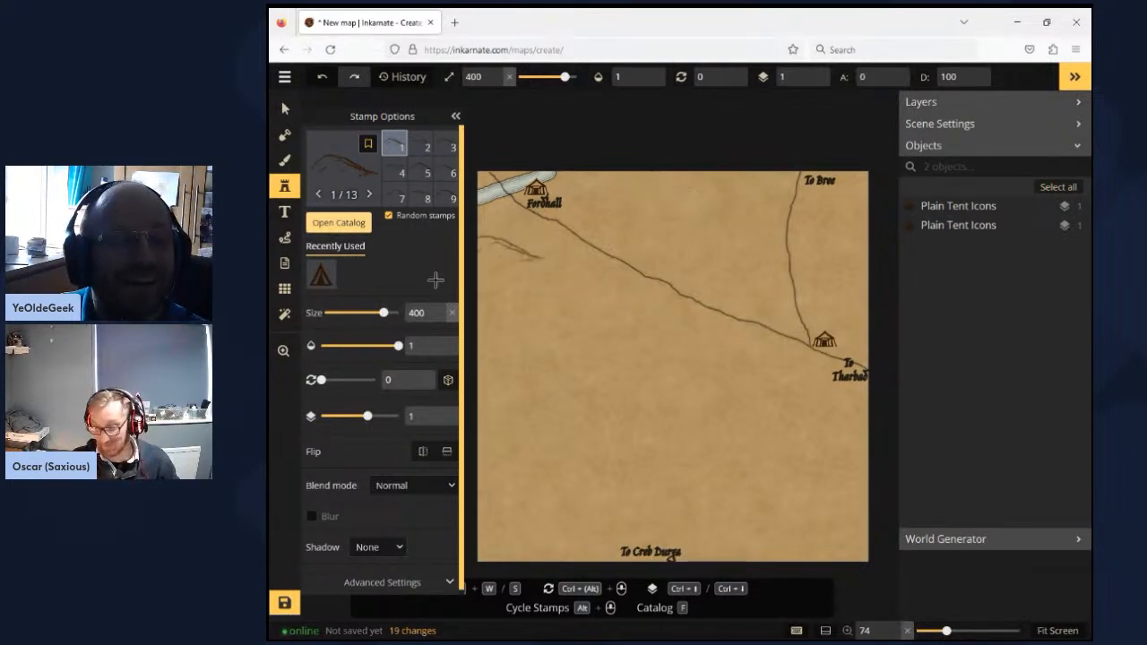
left_click(366, 316)
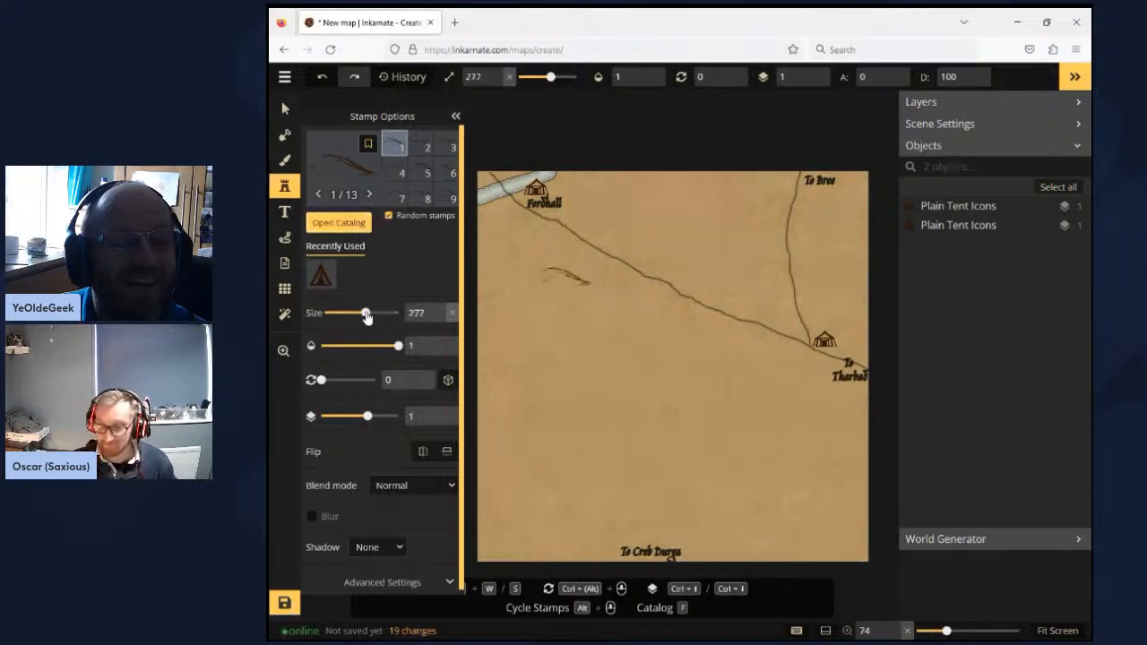
left_click(375, 314)
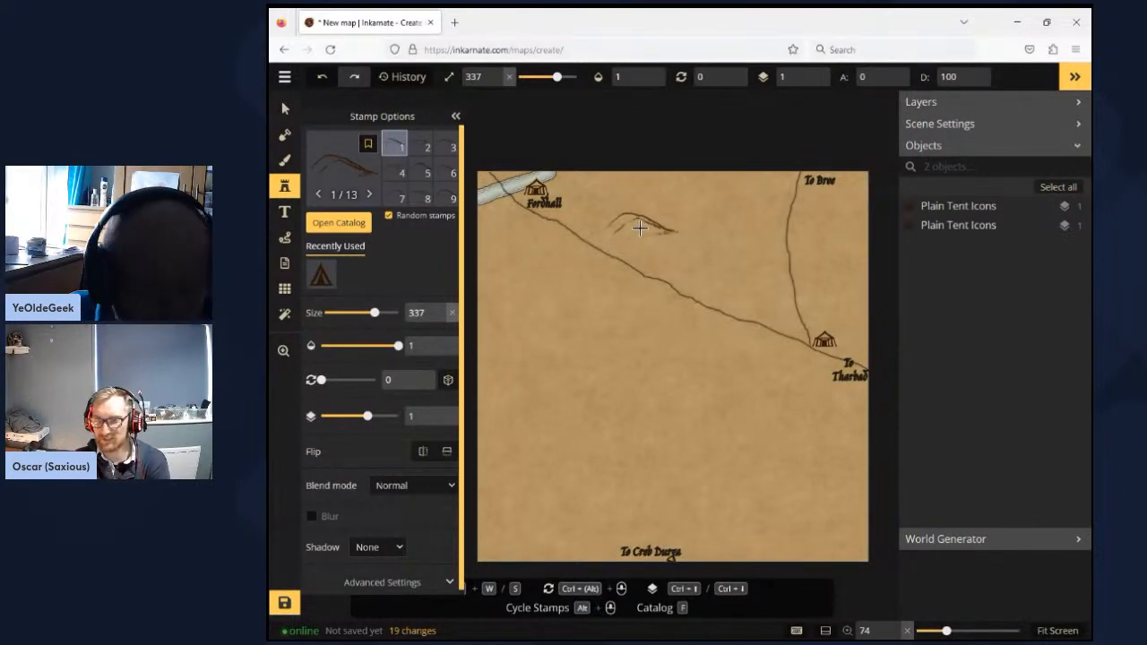
left_click(661, 183)
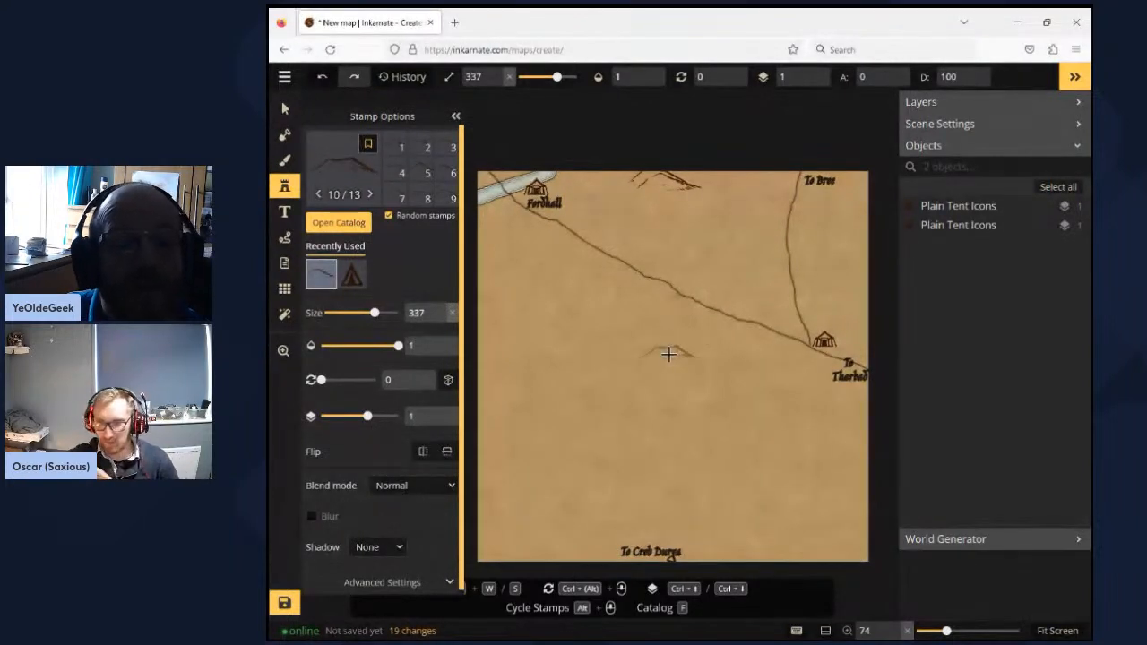
left_click(668, 354)
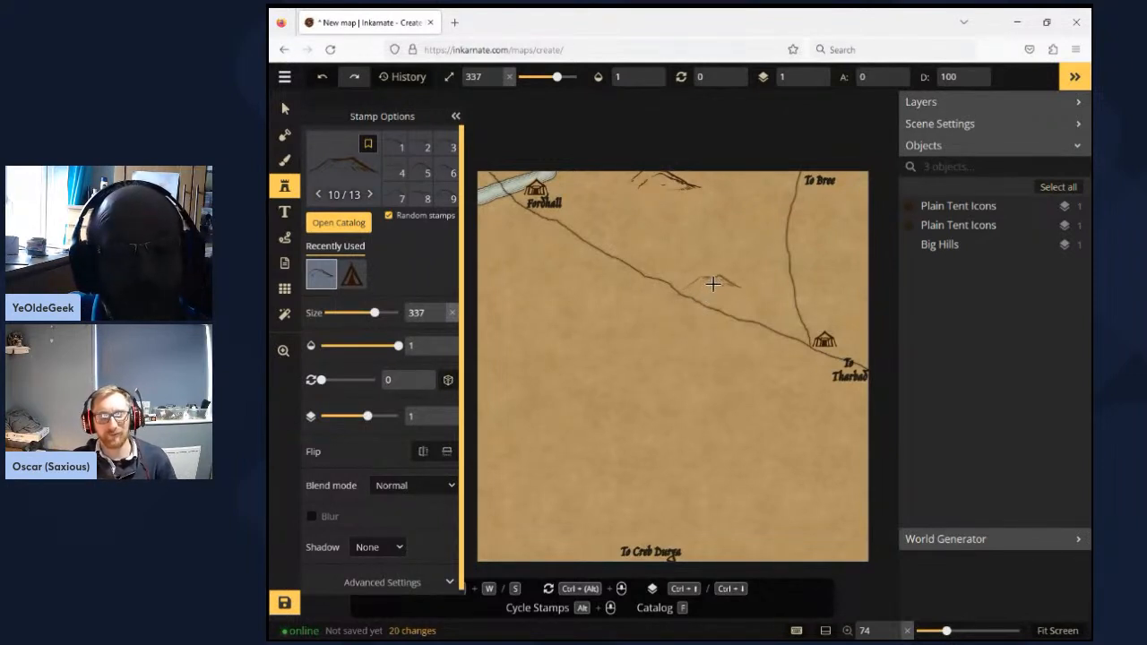
left_click(714, 284)
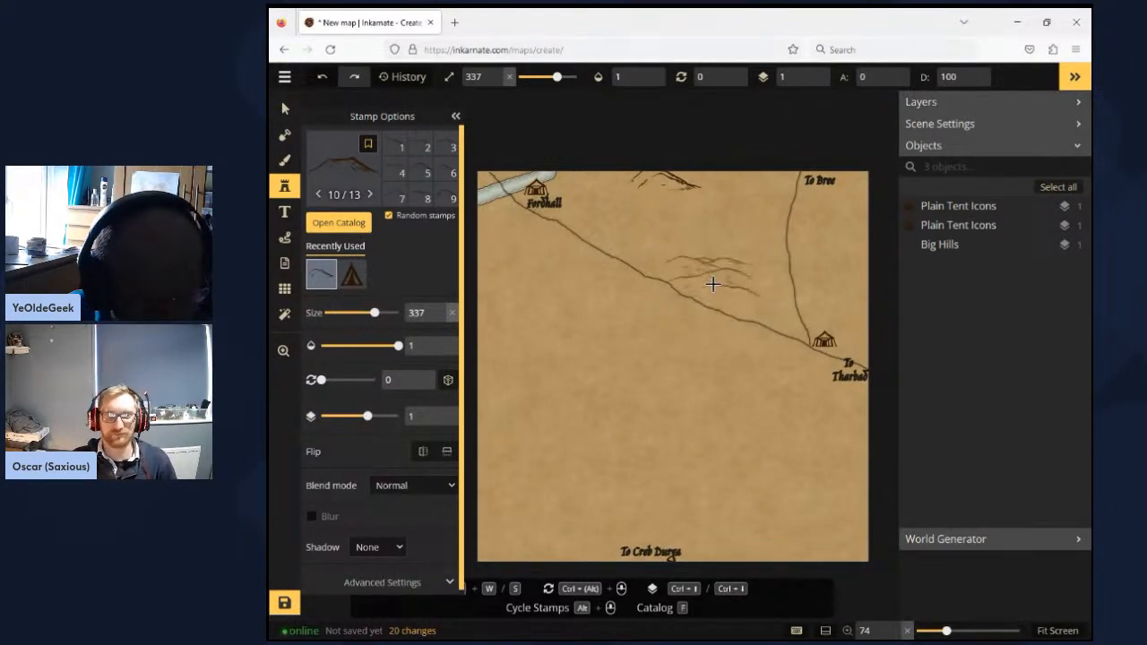
- Place more Big Hills just above the mid-road hill, south of the map's centre, at the east edge, and southwest of the Tharbad label
left_click(616, 342)
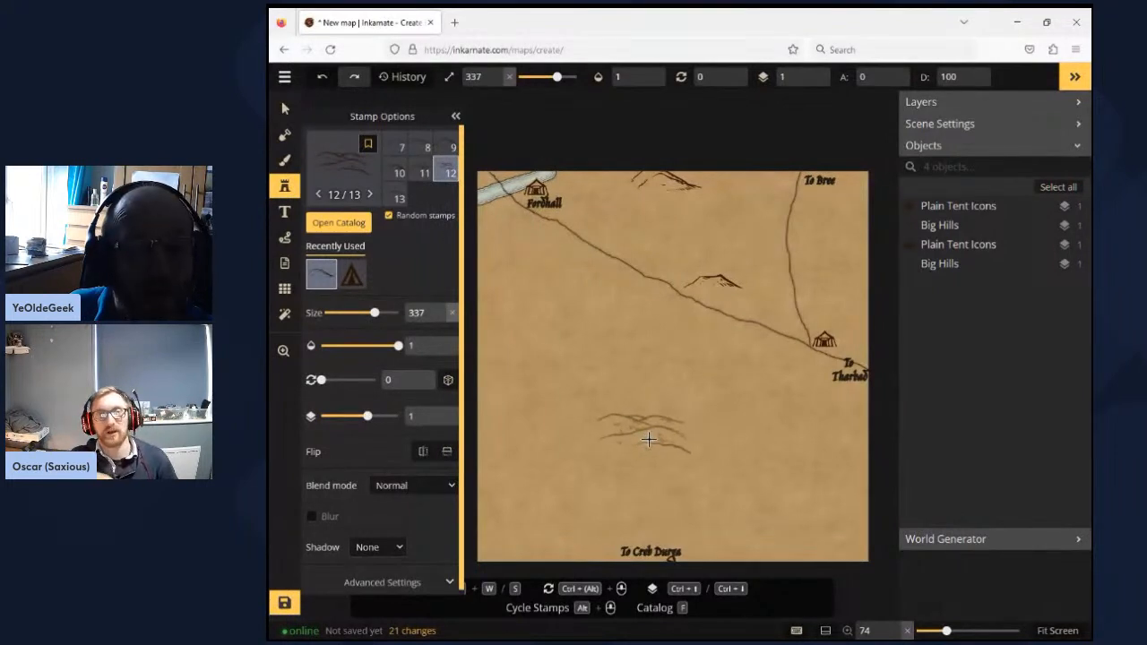
left_click(652, 435)
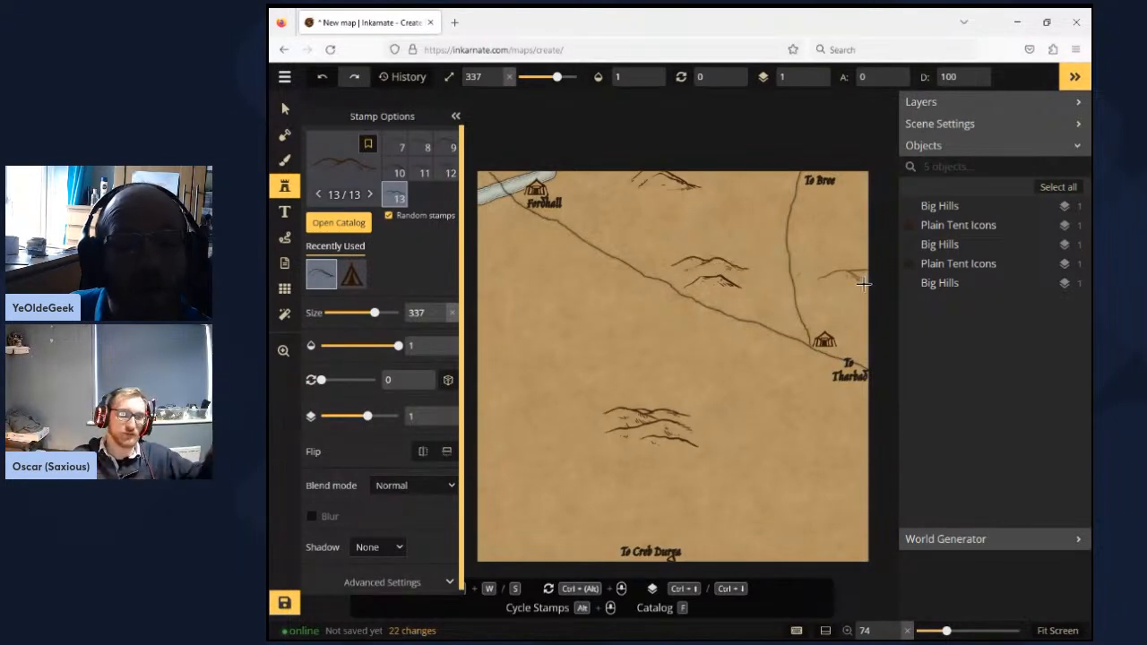
left_click(855, 295)
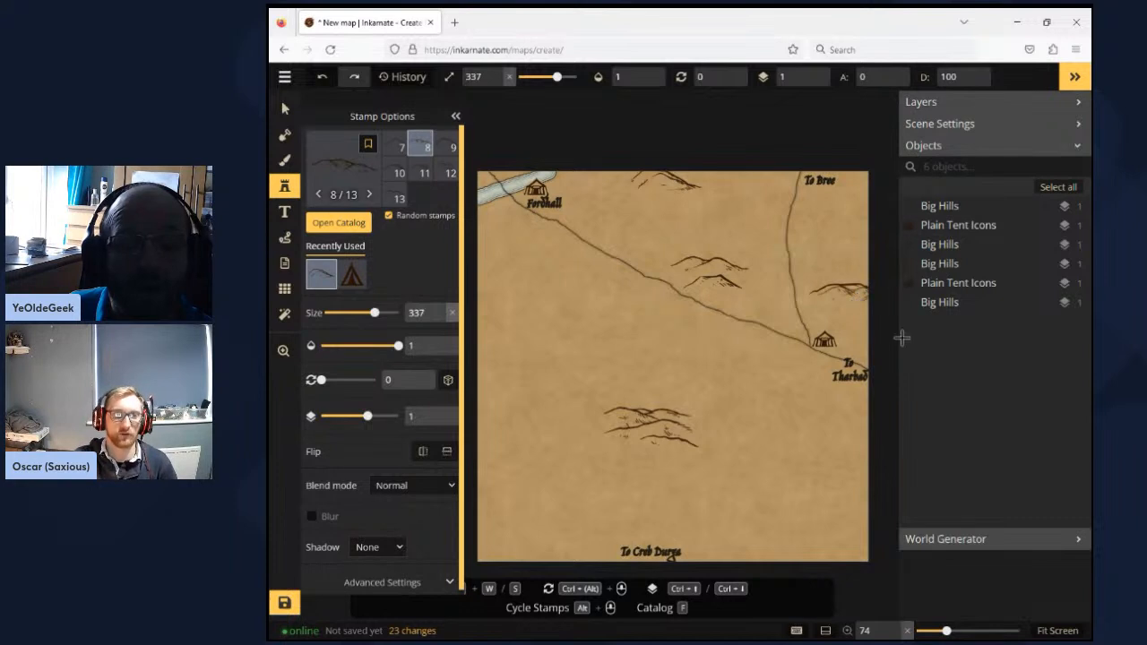
left_click(865, 450)
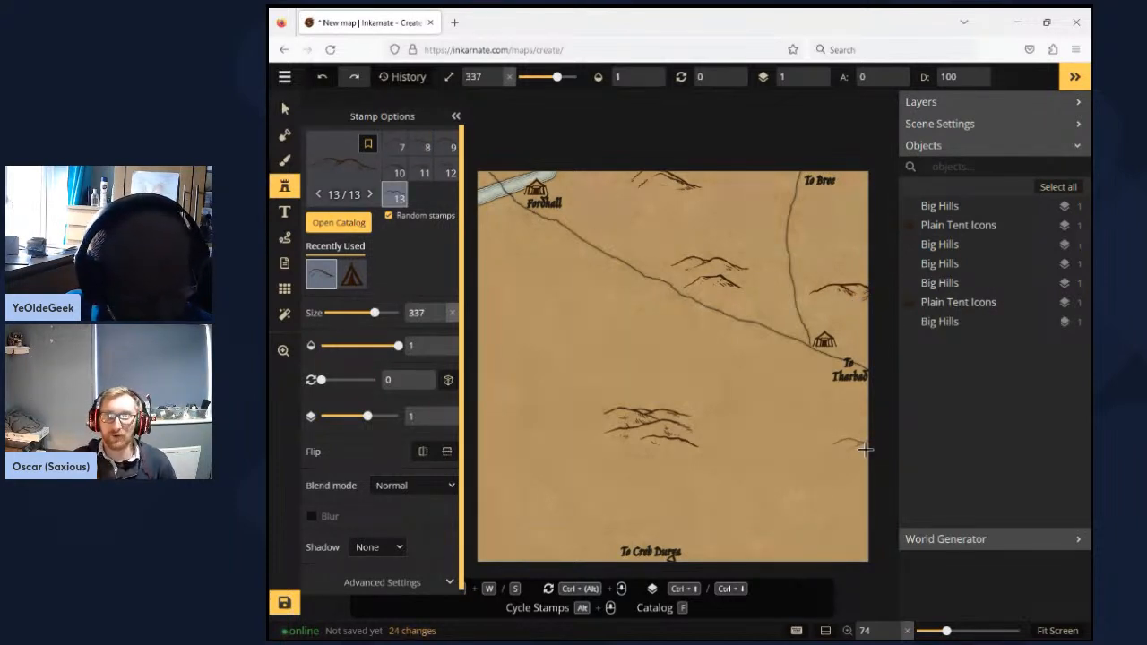
left_click(796, 396)
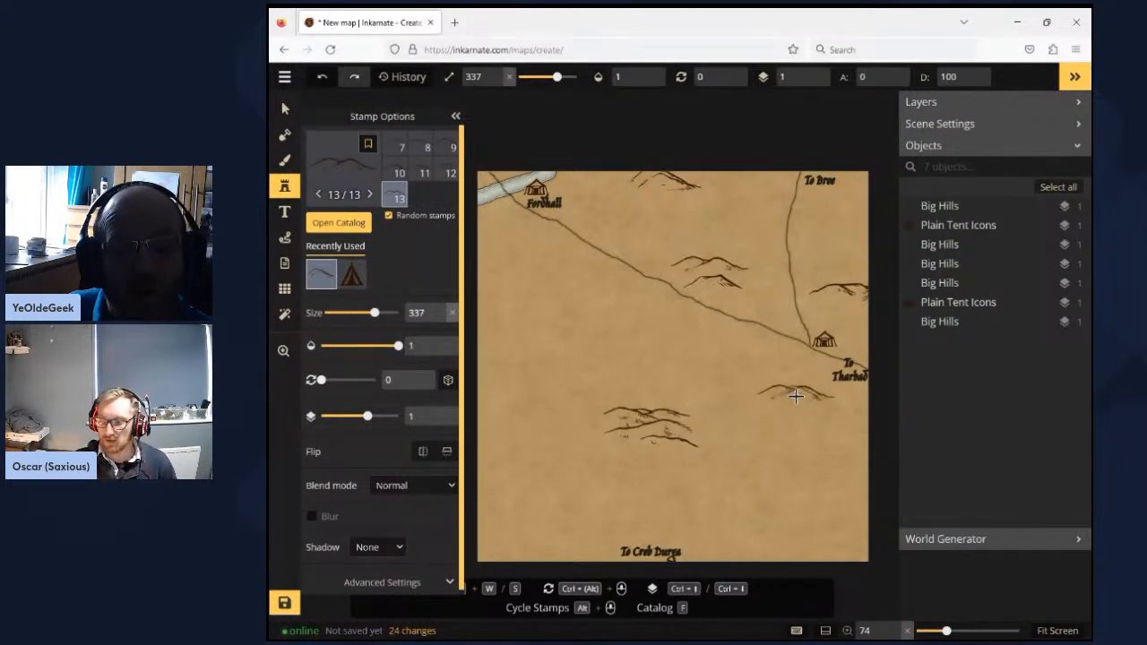
- Place Big Hills below the hill cluster south of the map's centre and at two spots along the west edge
left_click(830, 482)
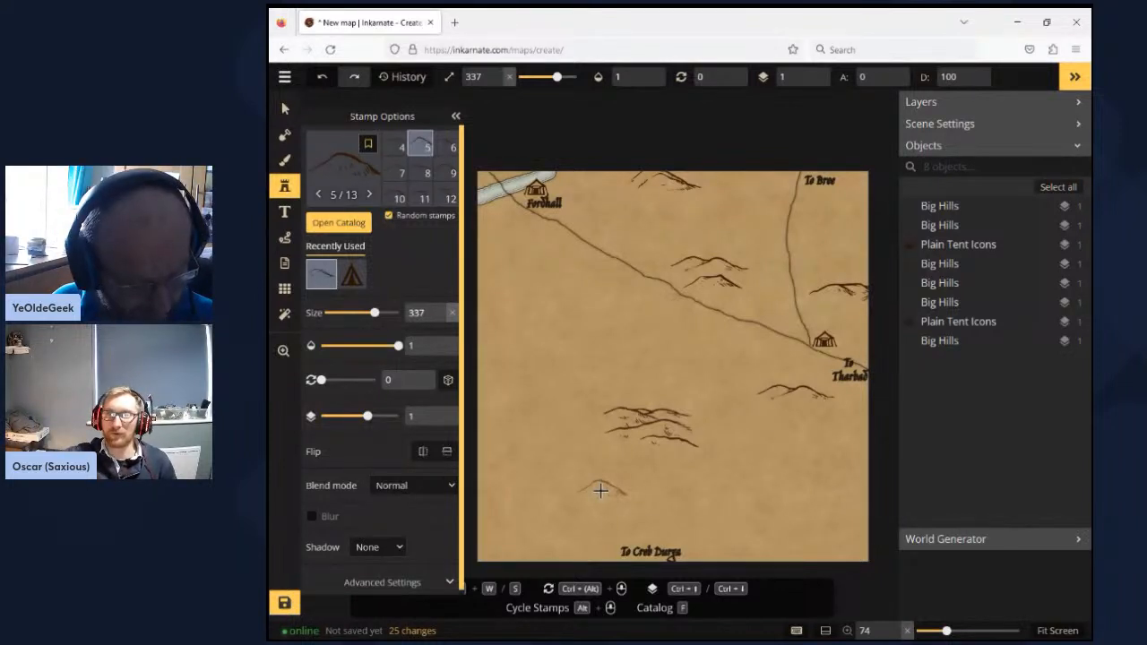
left_click(422, 177)
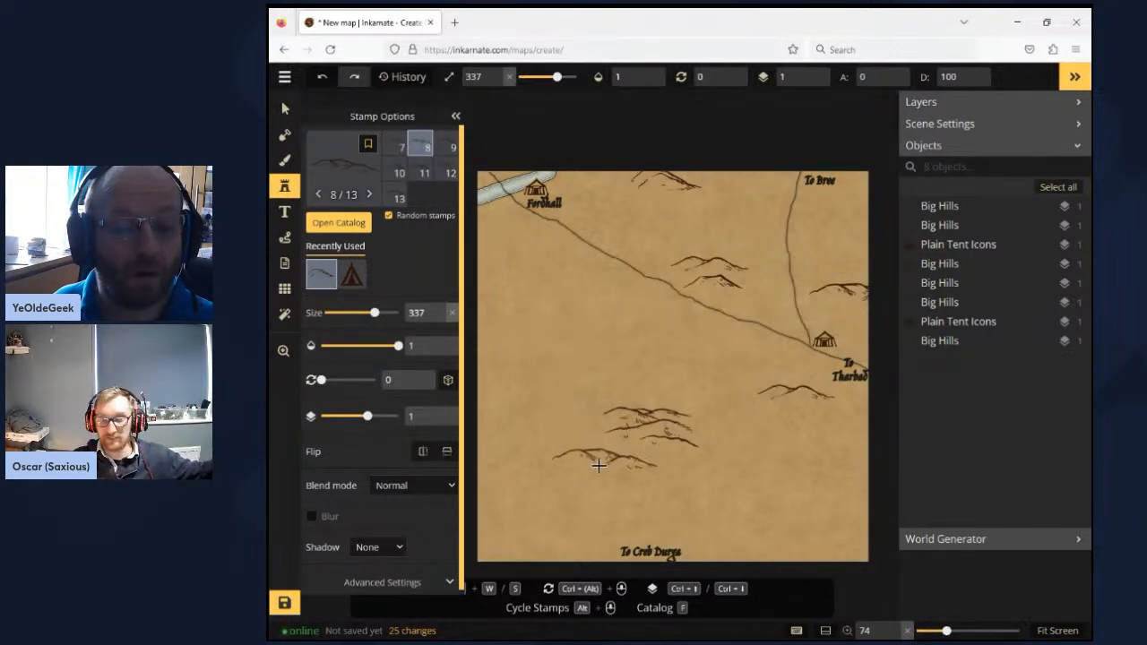
left_click(598, 484)
left_click(815, 508)
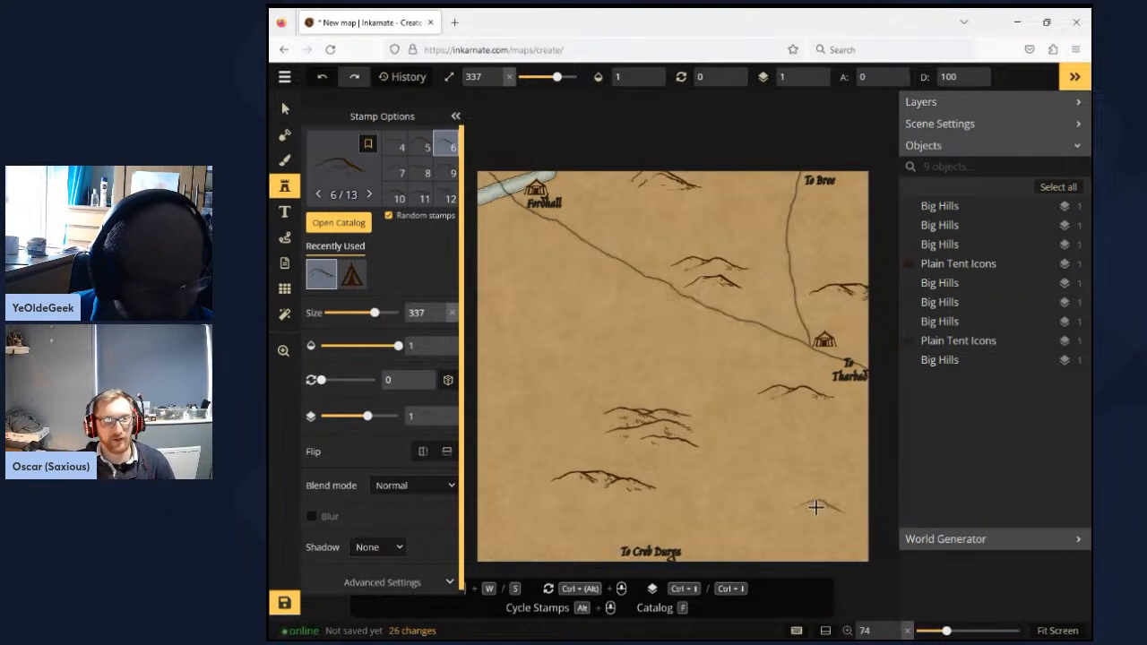
left_click(503, 298)
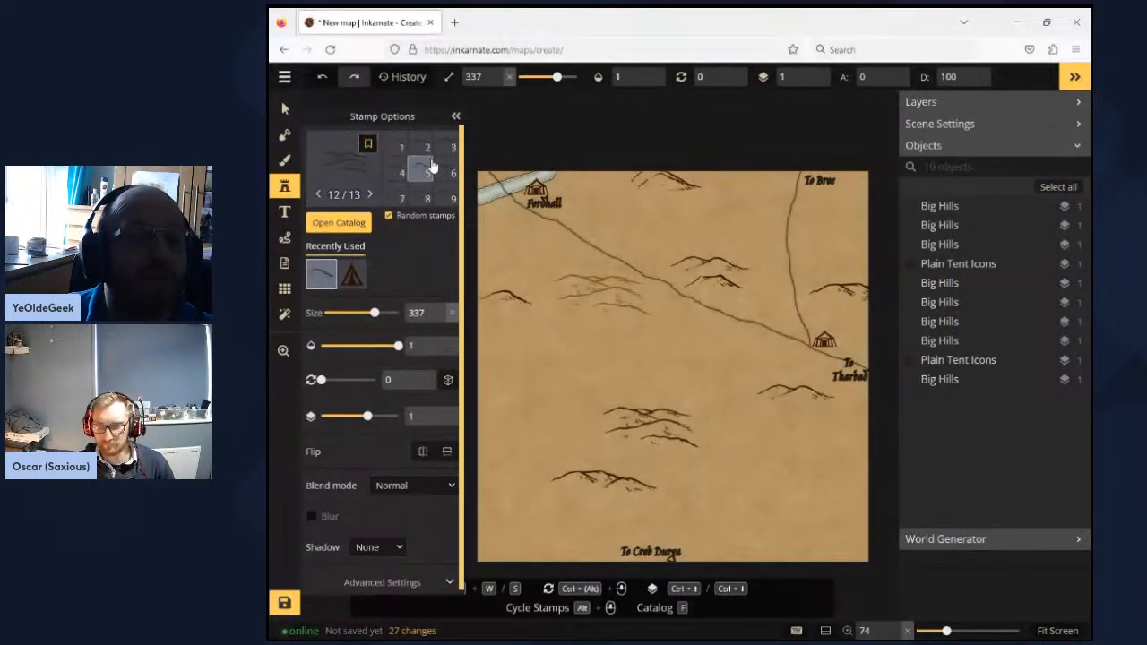
scroll(429, 157, "up", 2)
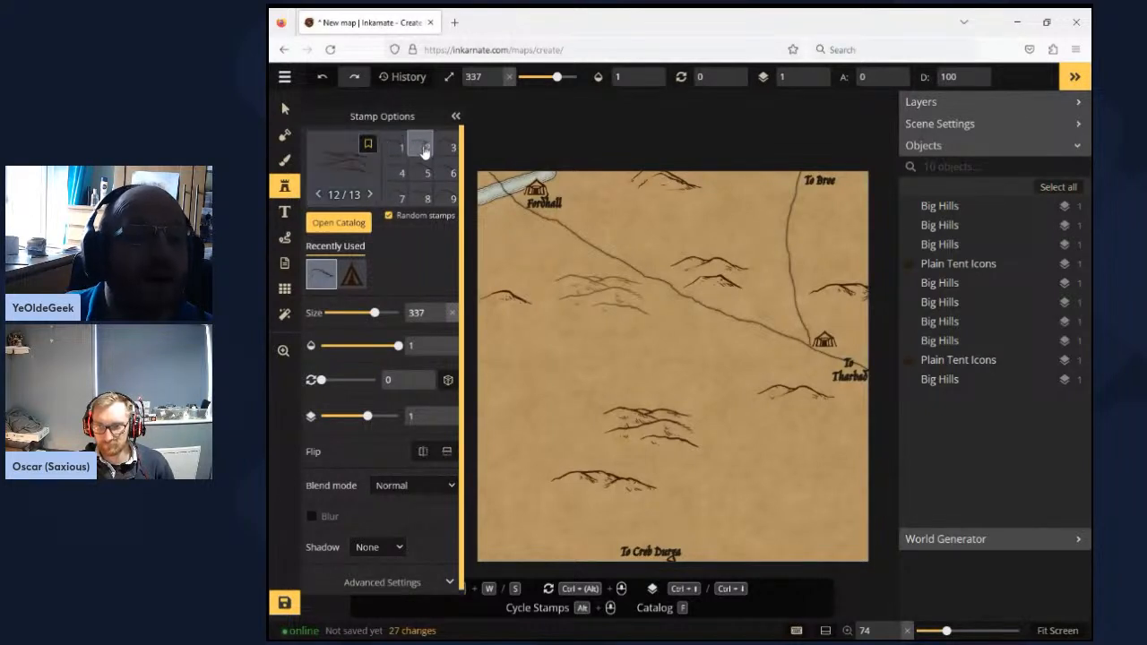
left_click(425, 151)
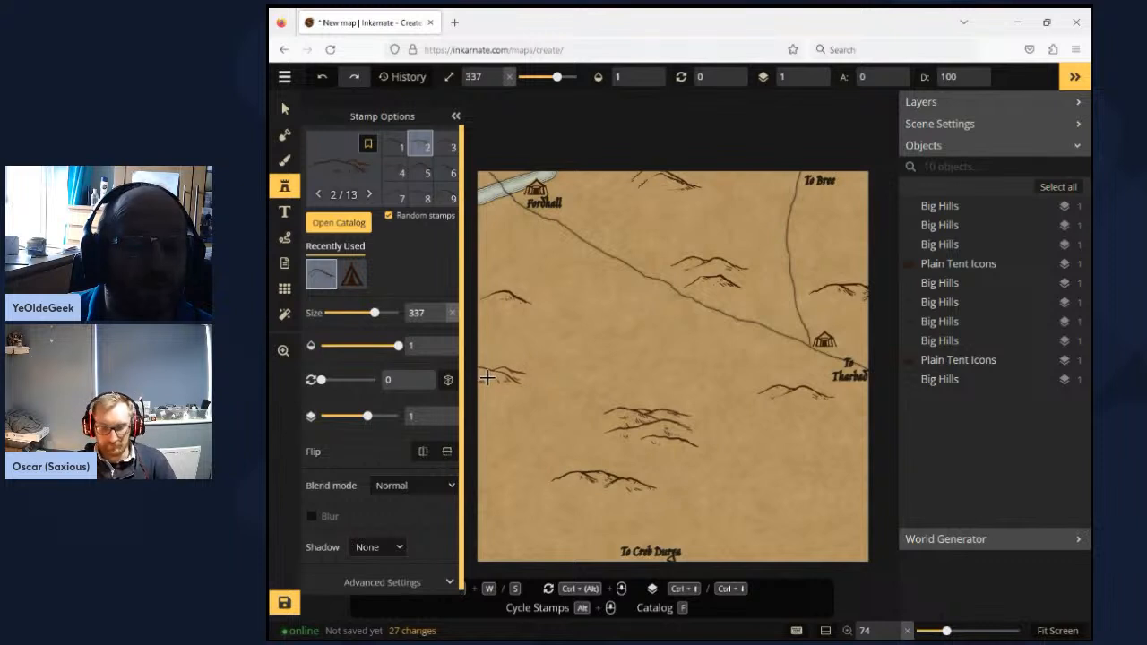
left_click(739, 455)
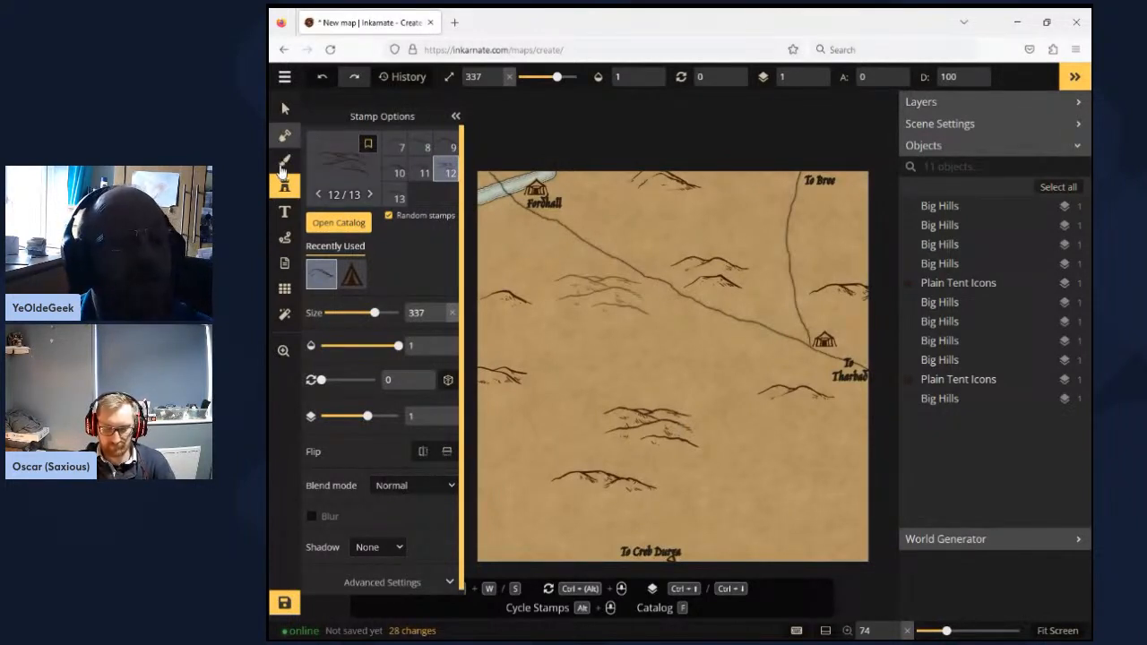
- With a size 13 subtracting mask, carve a forked river from the west edge around the central hills and a second river to the east edge
key("m")
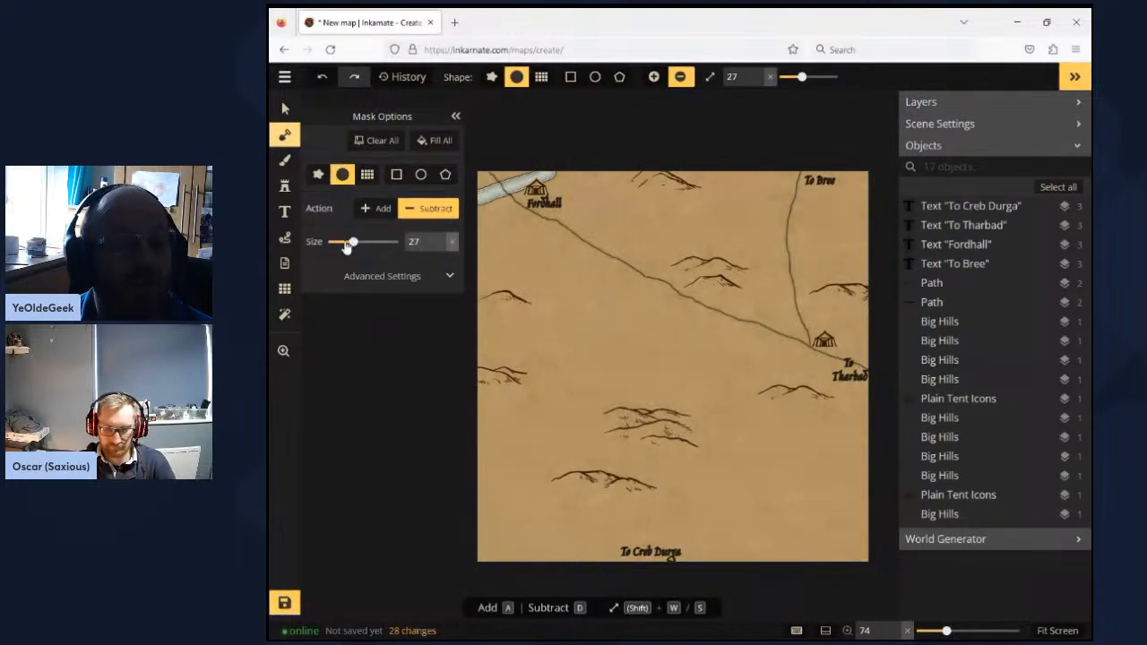
left_click_drag(348, 244, 334, 244)
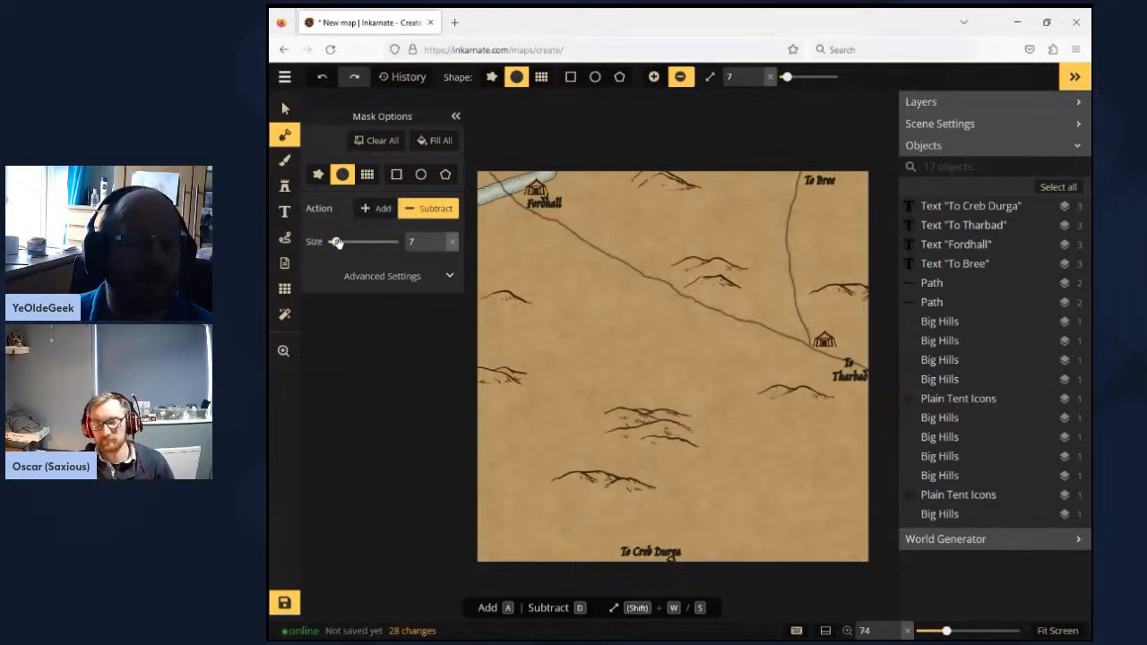
left_click_drag(336, 242, 343, 242)
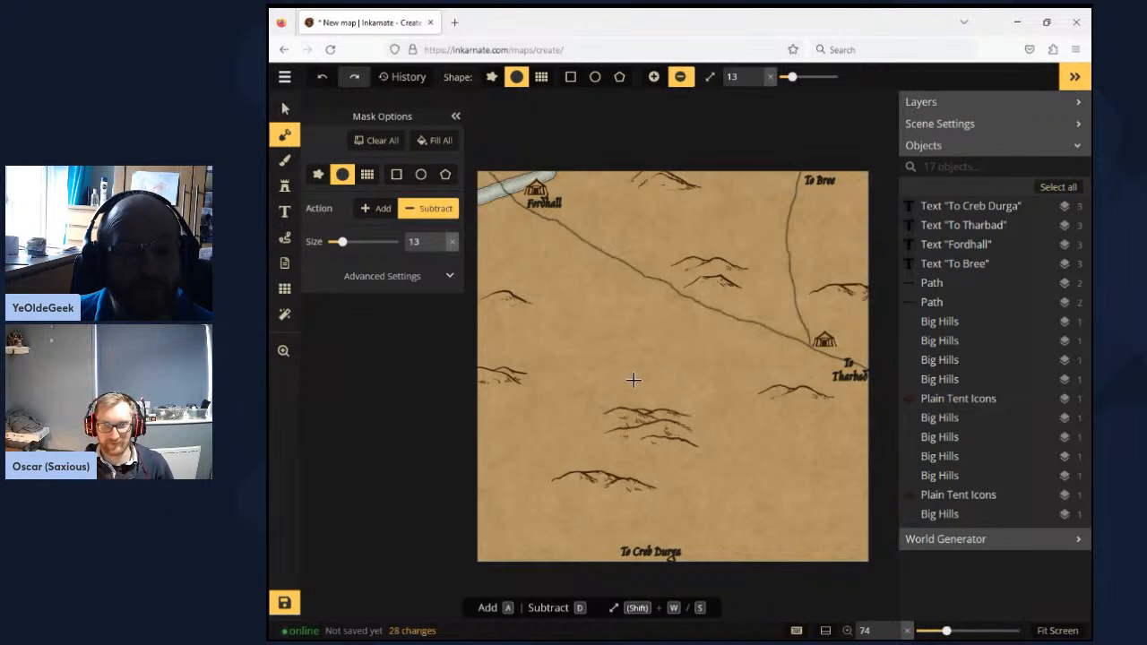
mouse_move(630, 388)
left_mouse_down()
mouse_move(542, 424)
mouse_move(459, 425)
left_mouse_up()
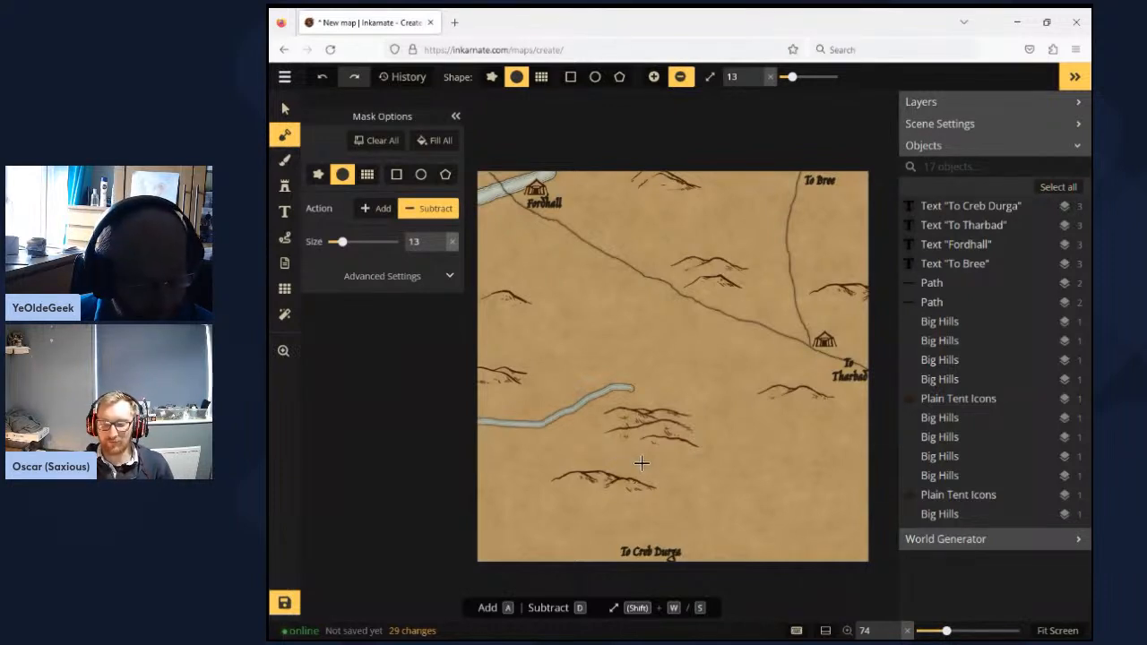
left_click_drag(688, 470, 540, 426)
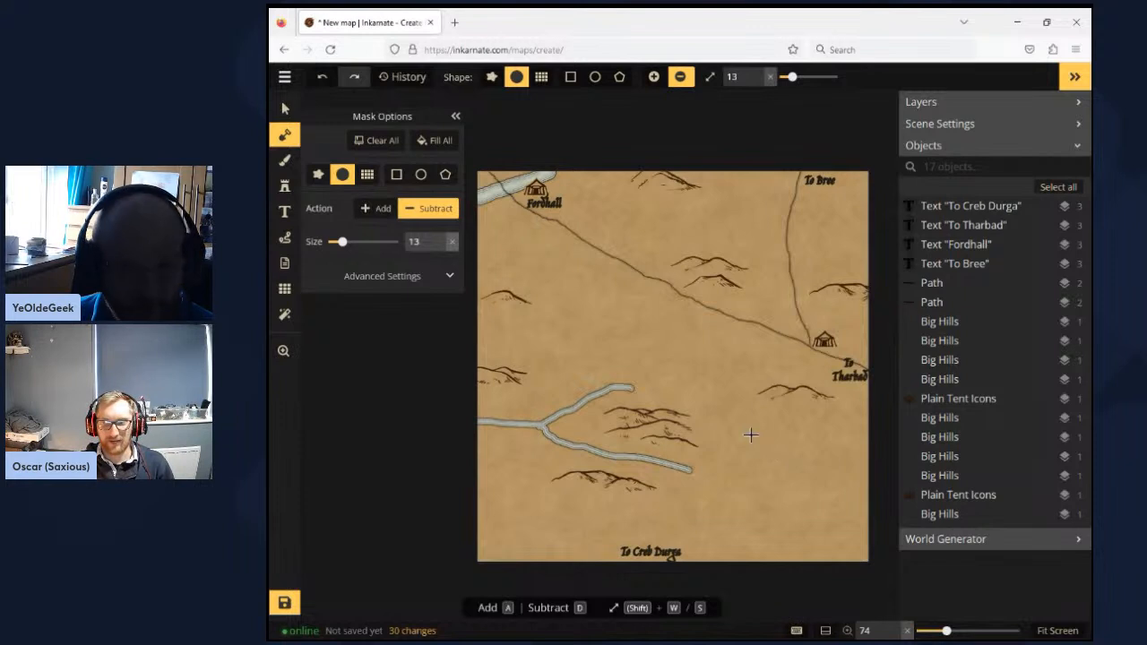
mouse_move(713, 377)
left_mouse_down()
mouse_move(762, 406)
mouse_move(851, 397)
mouse_move(900, 426)
left_mouse_up()
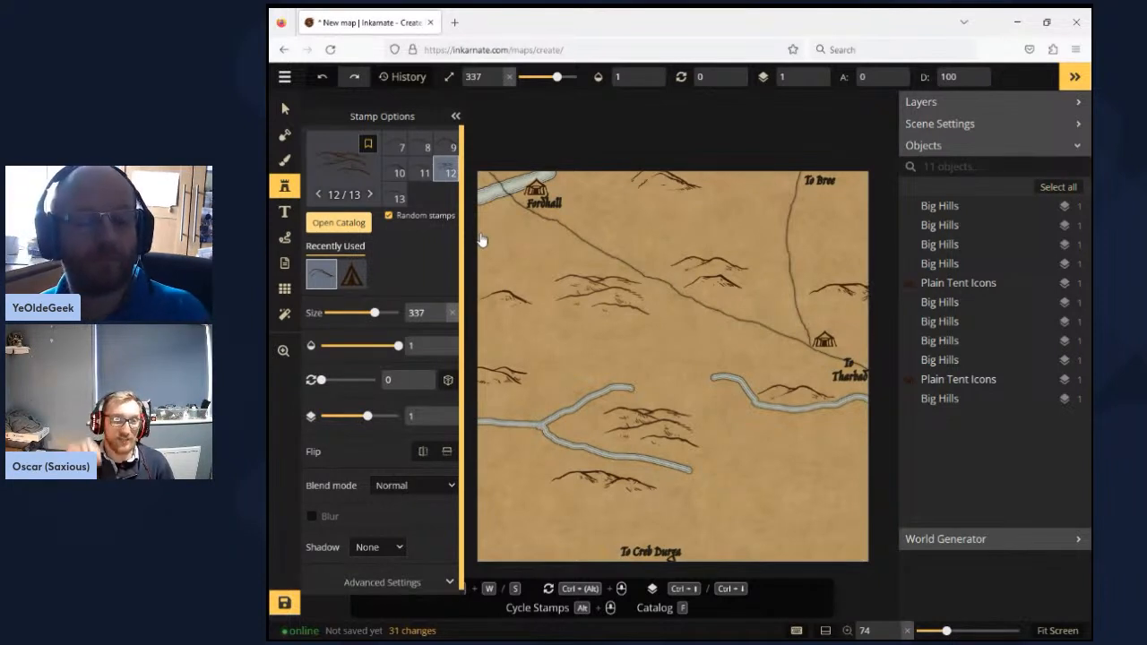
- Search the Parchment World Trees folder of the stamp catalog for "tree" and choose the unshaded Trees stamp set with nine variants
key("f")
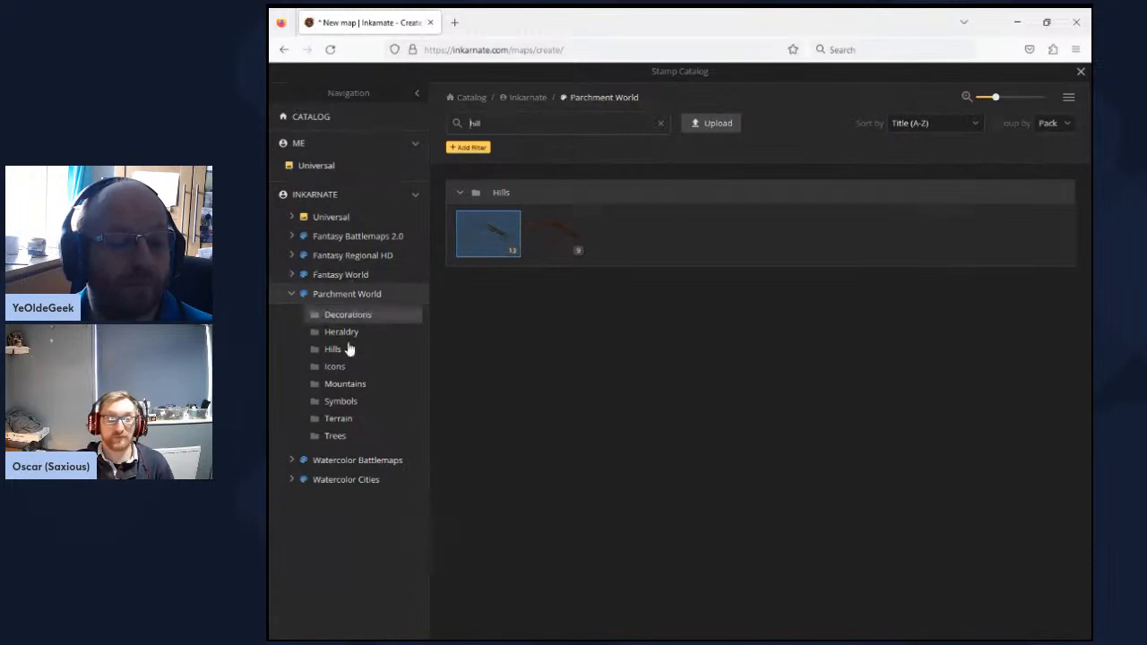
left_click(334, 436)
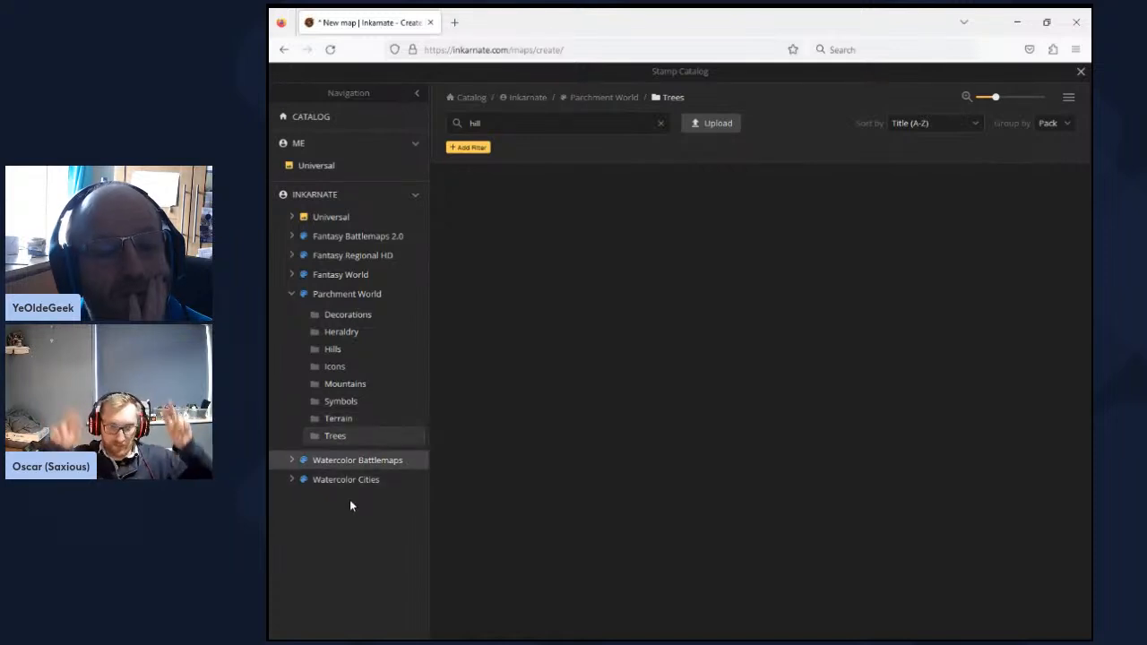
left_click_drag(487, 124, 398, 119)
type("tree")
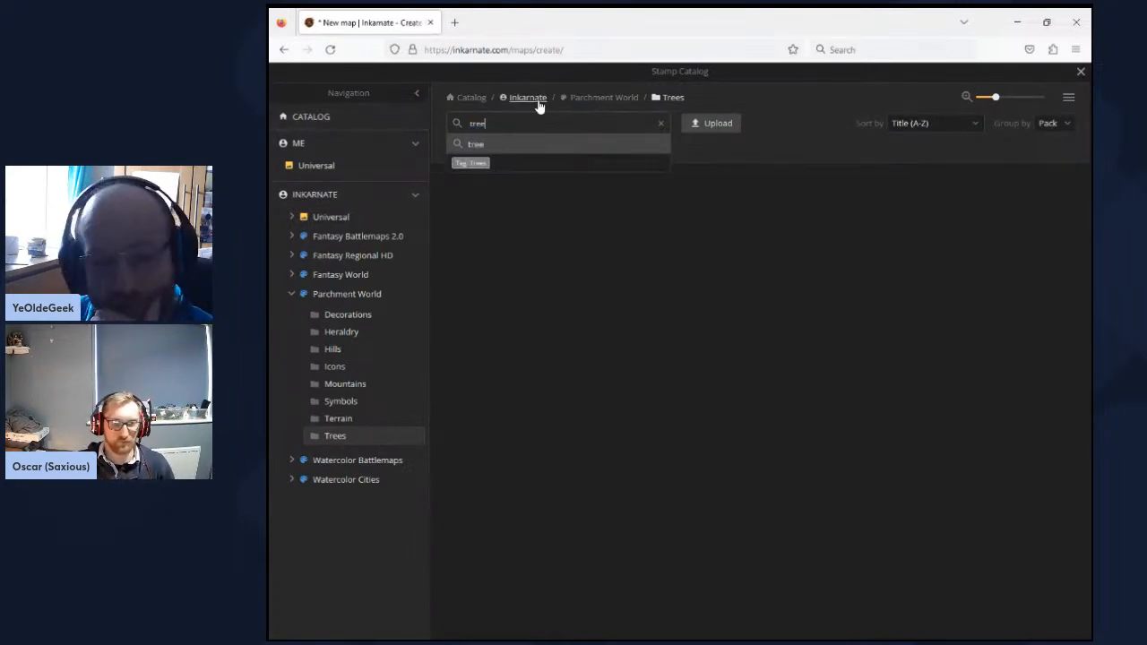
key("Return")
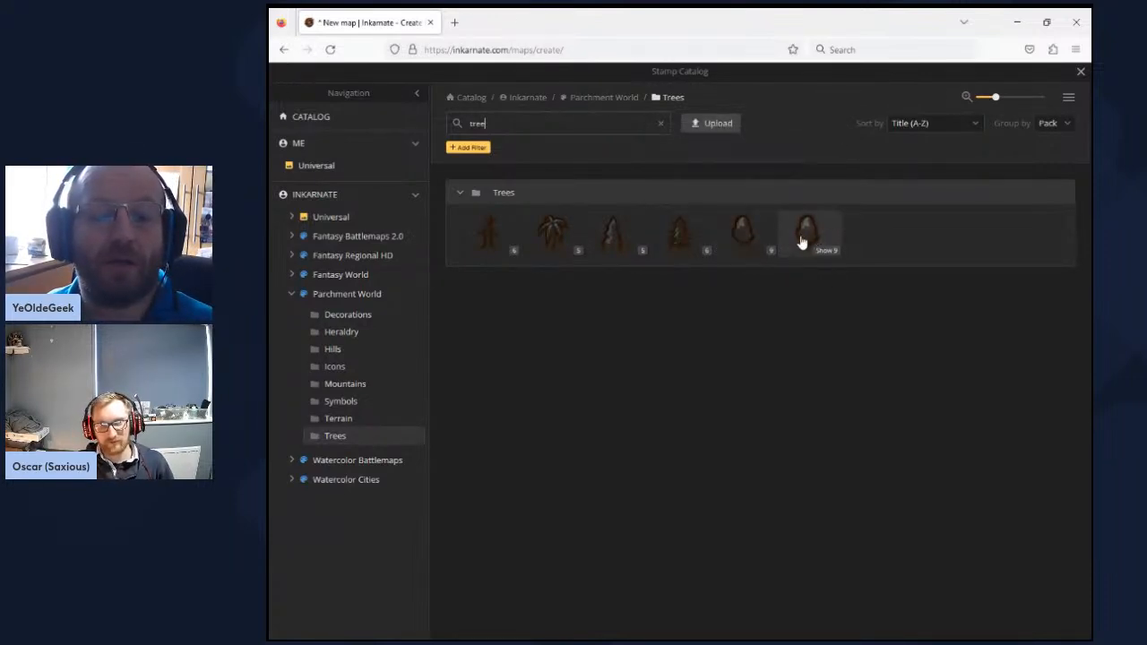
mouse_move(802, 242)
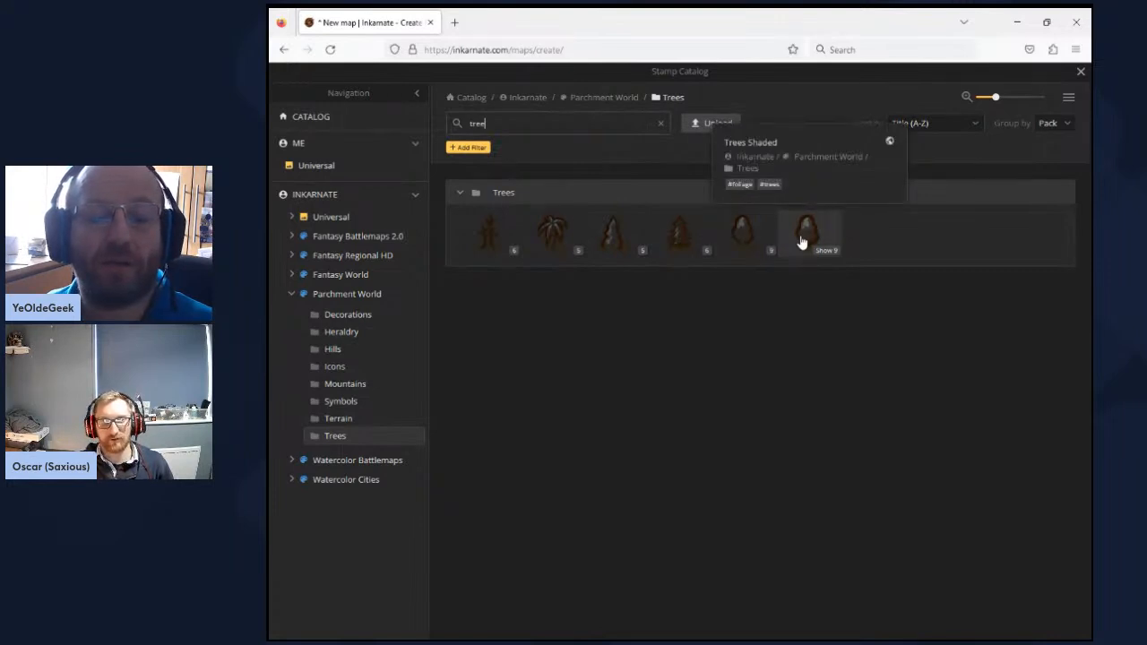
left_click(749, 240)
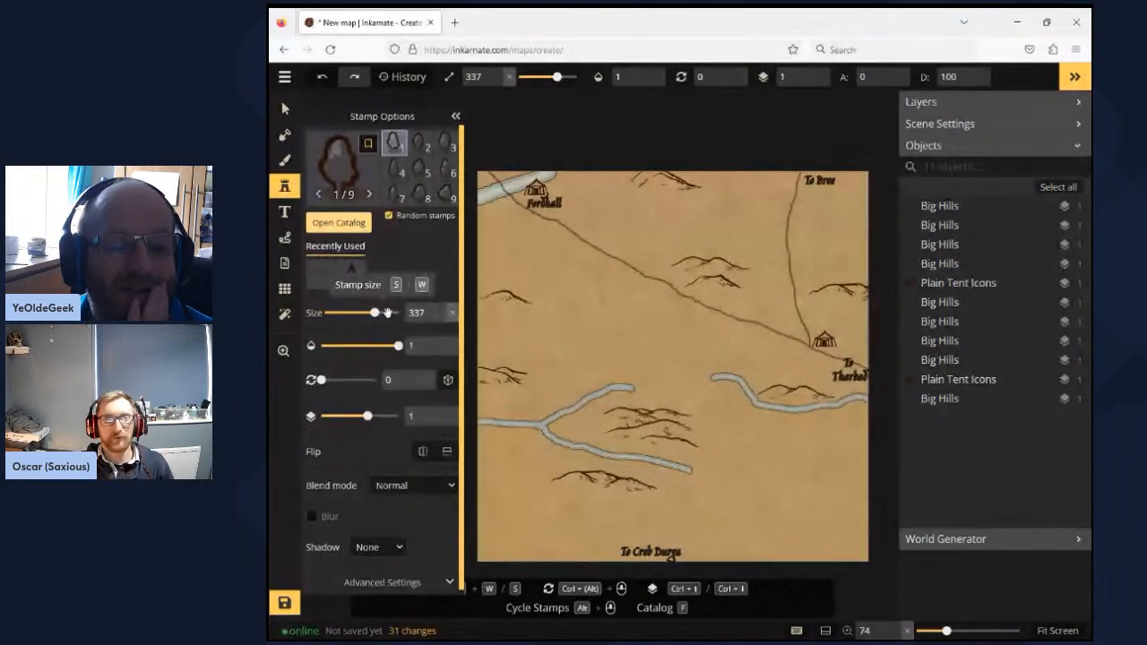
- Set the stamp size to 500 and place a cluster of five trees just southwest of the Fordhall label
left_click_drag(398, 314, 405, 313)
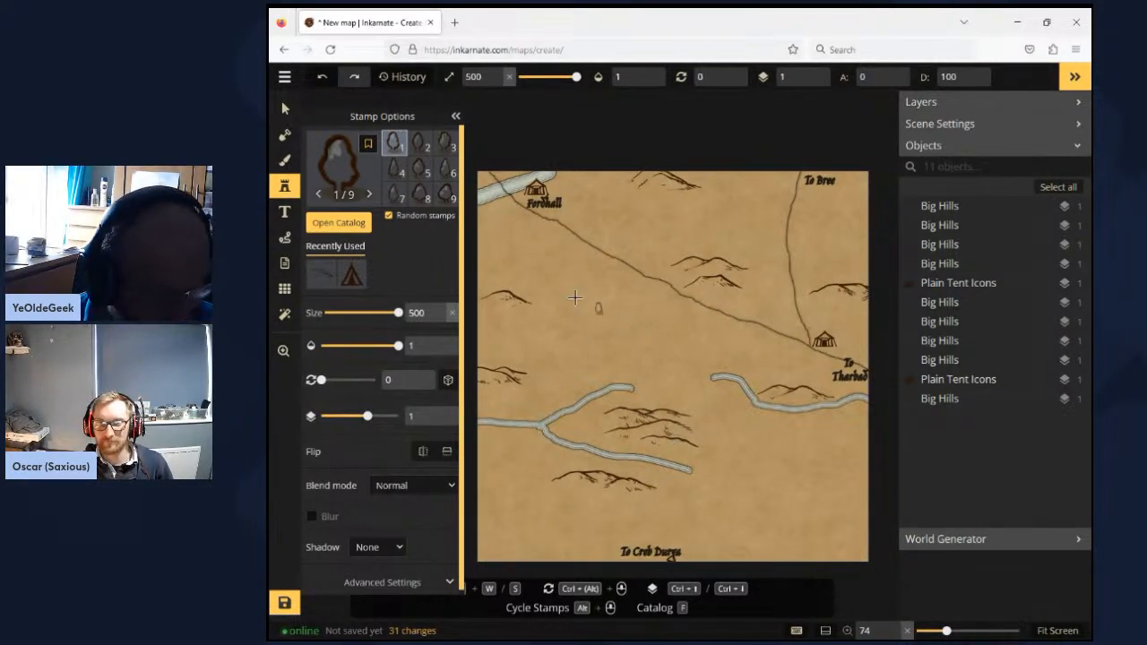
left_click(494, 223)
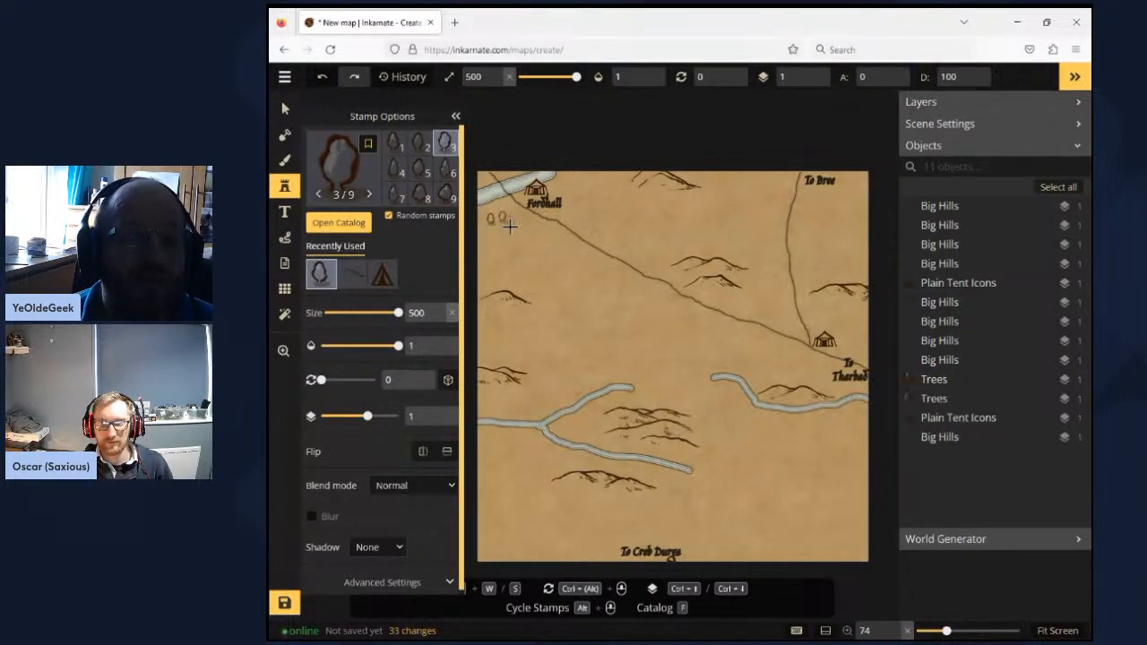
left_click(512, 226)
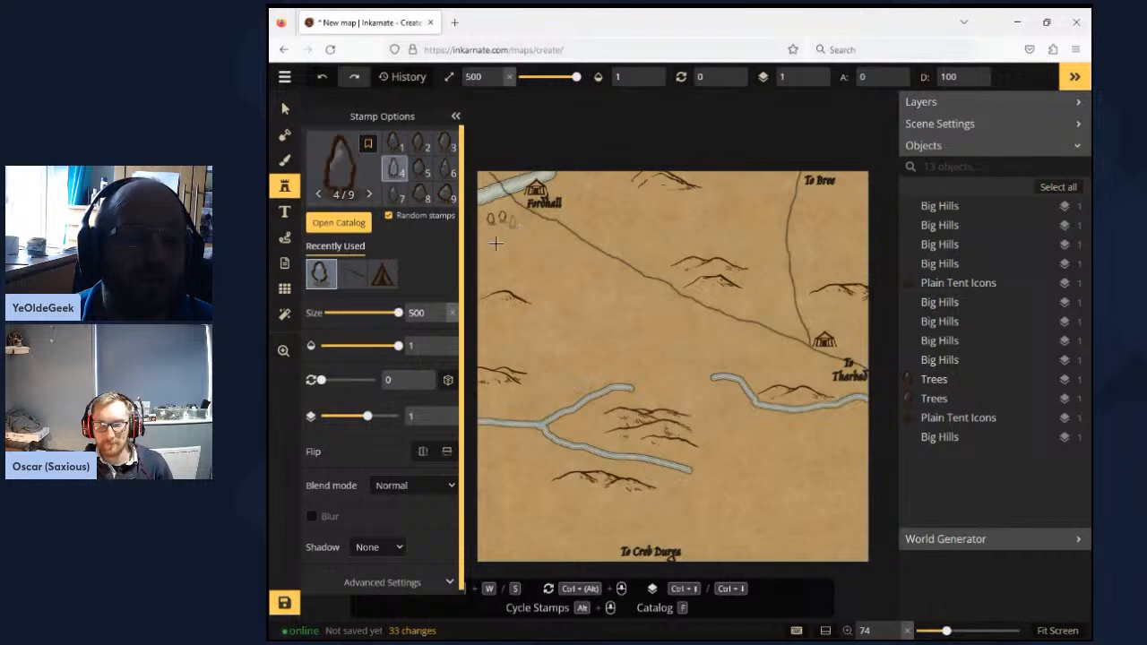
left_click(498, 235)
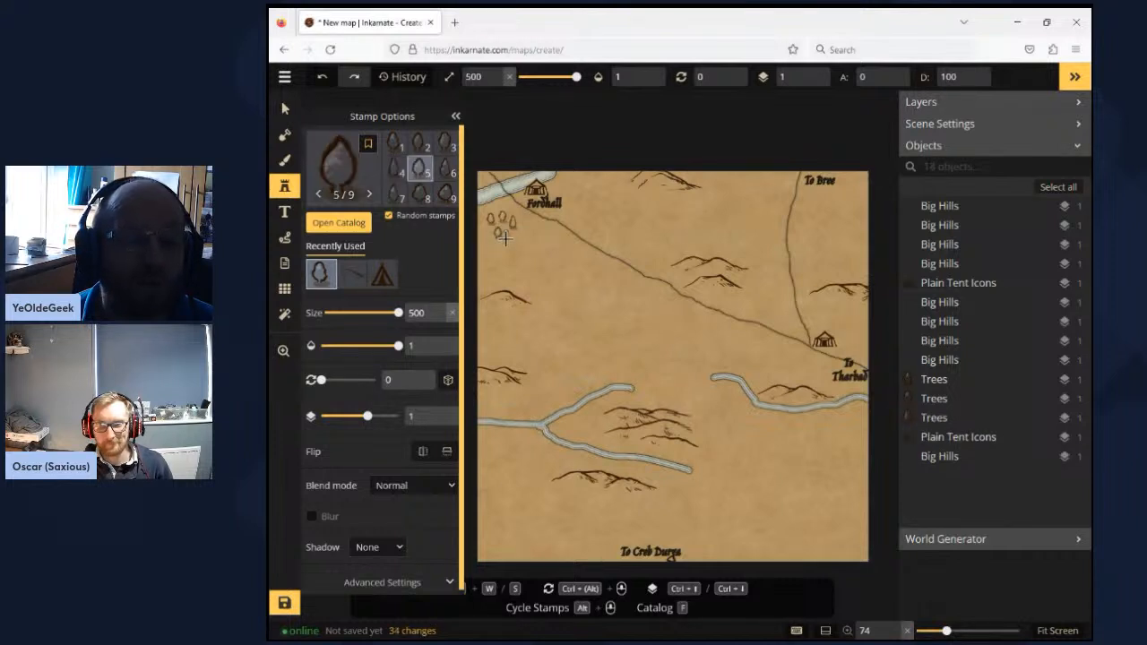
left_click(512, 243)
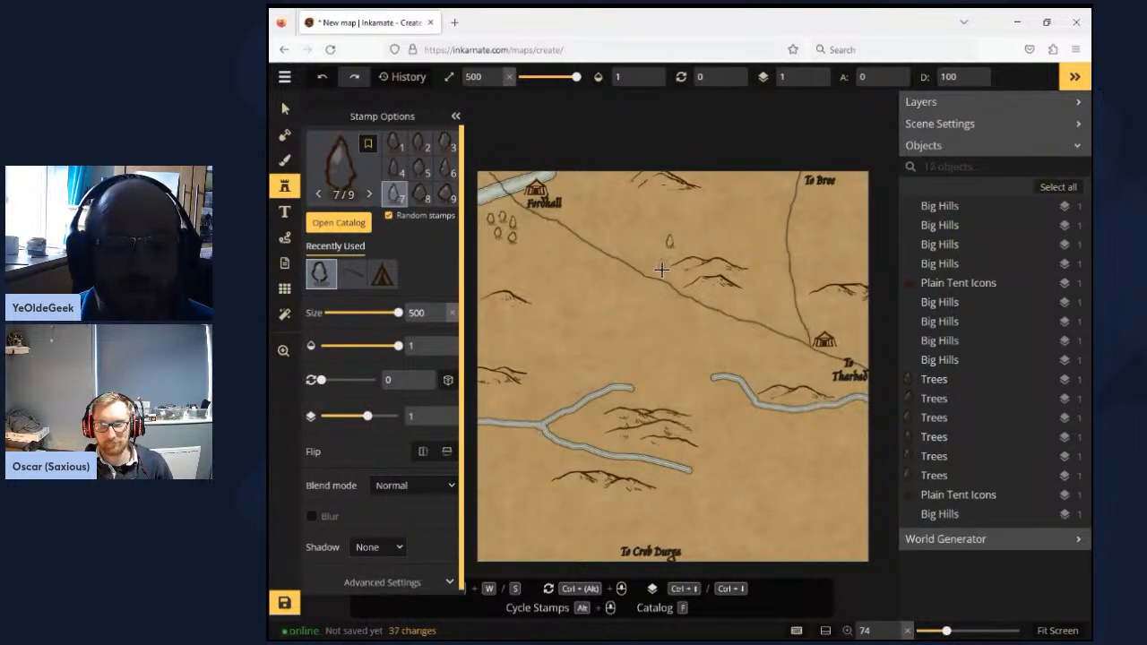
- Place trees at the west side of the mid-road hills and a row of three just south of the road there
left_click(660, 269)
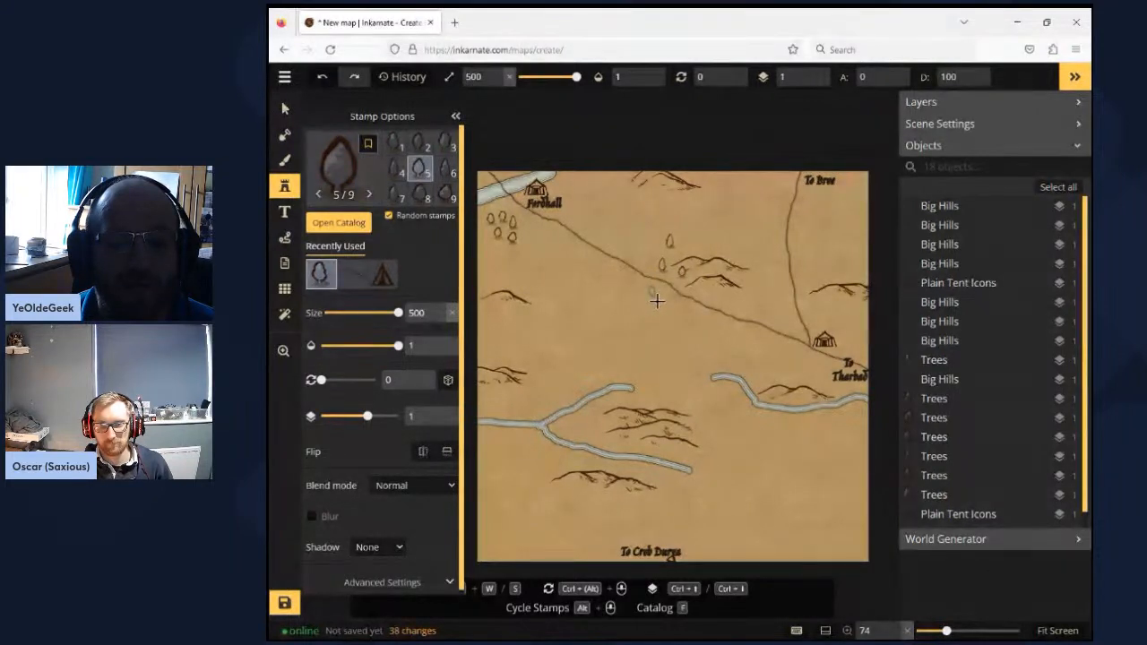
left_click(660, 301)
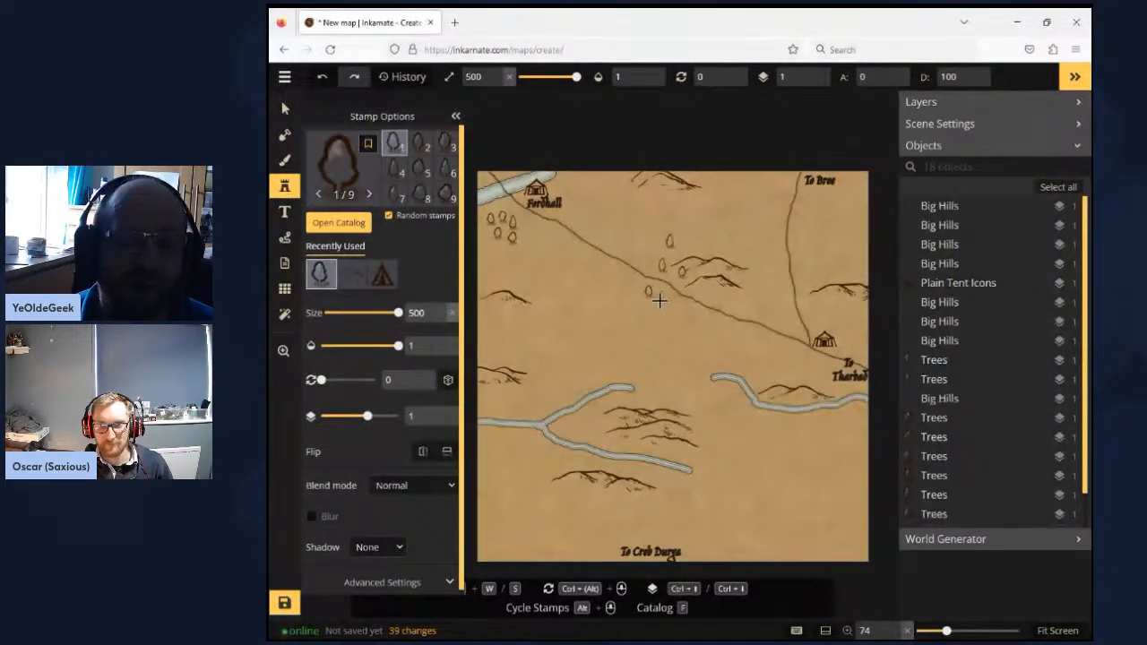
left_click(663, 306)
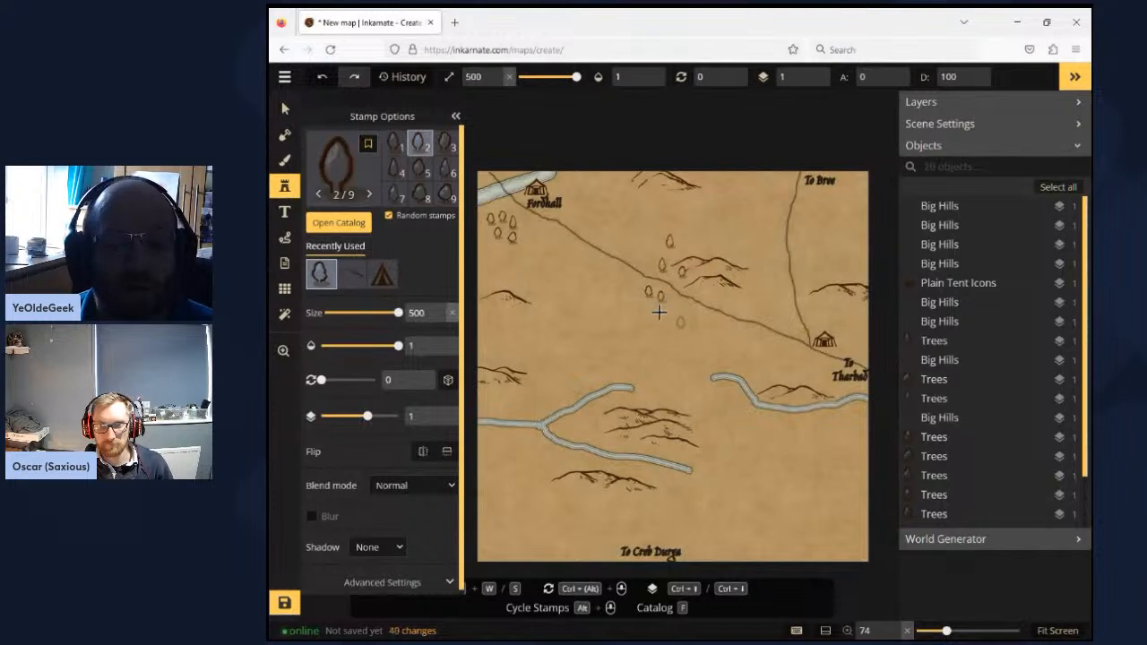
left_click(668, 350)
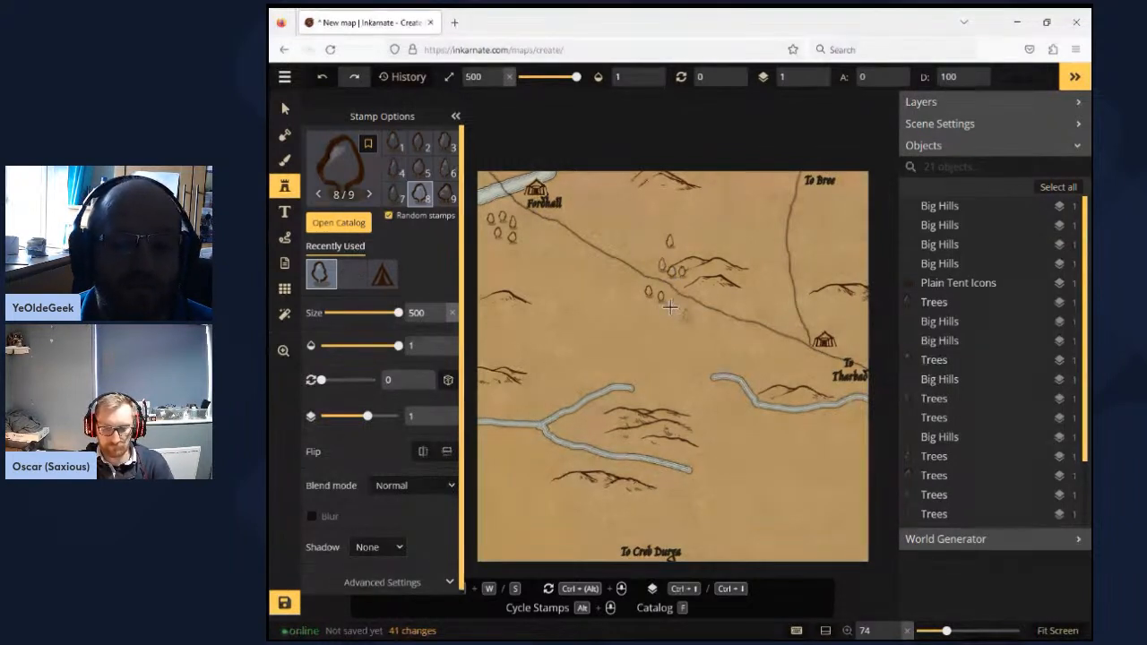
left_click(670, 307)
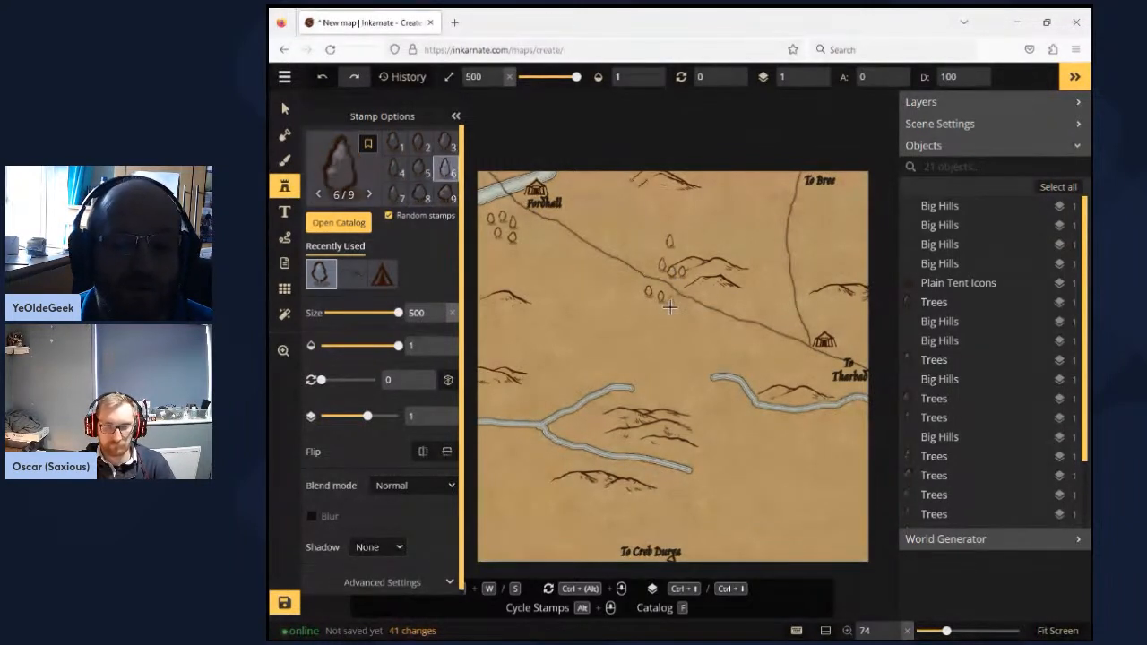
- Place a cluster of trees around the western end of the east river
left_click(748, 395)
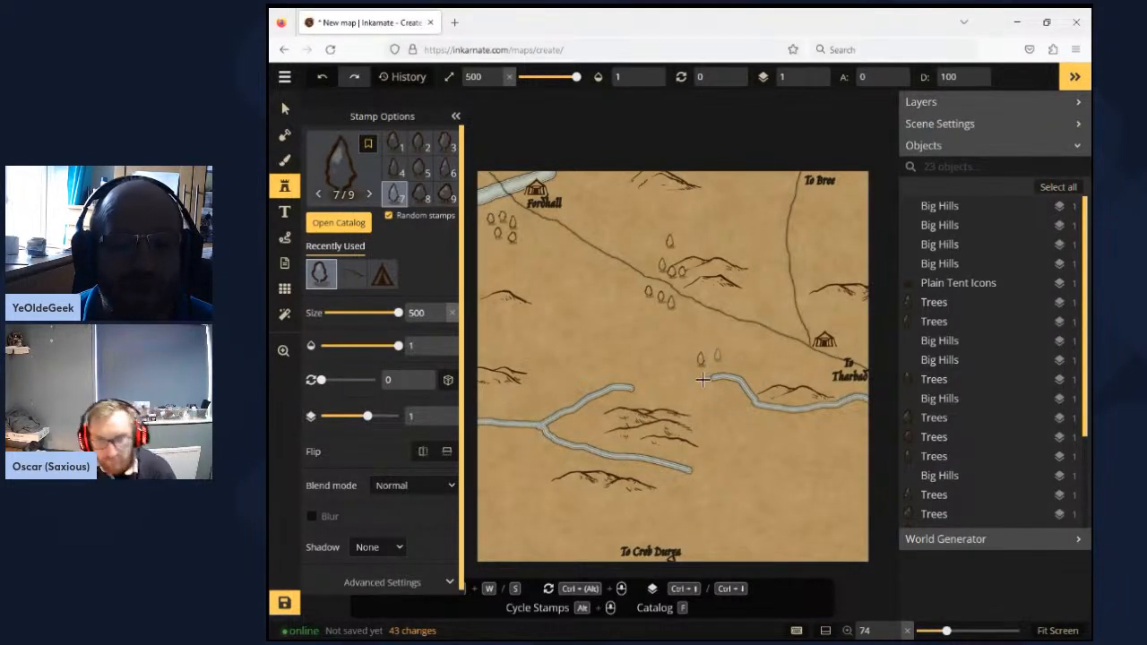
left_click(702, 380)
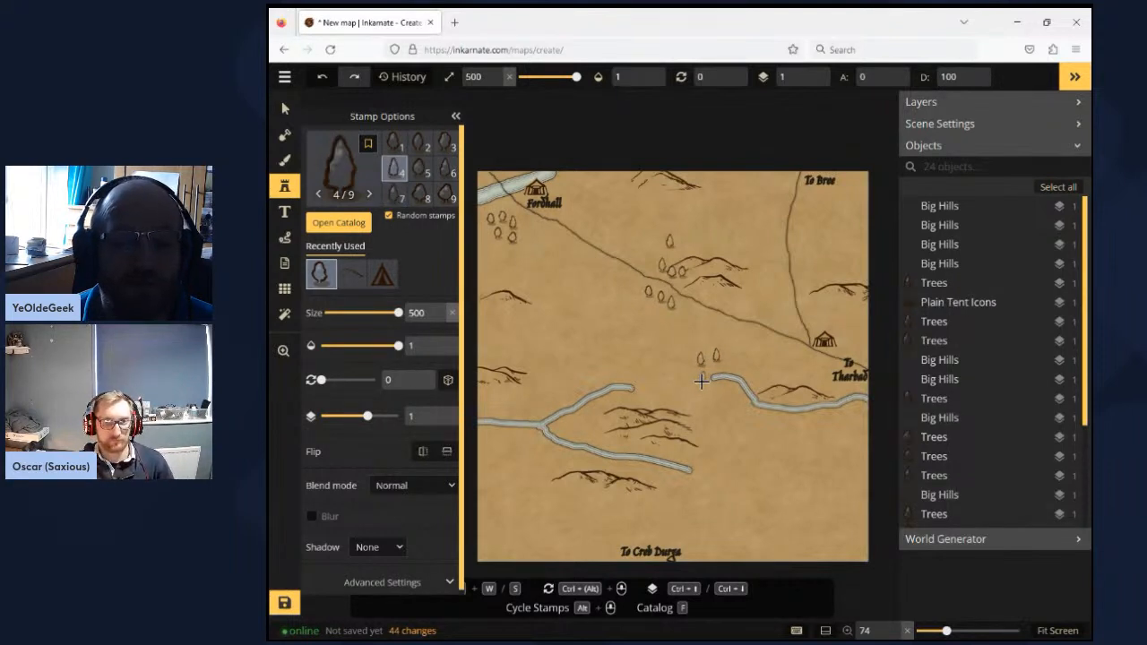
left_click(715, 389)
left_click(720, 392)
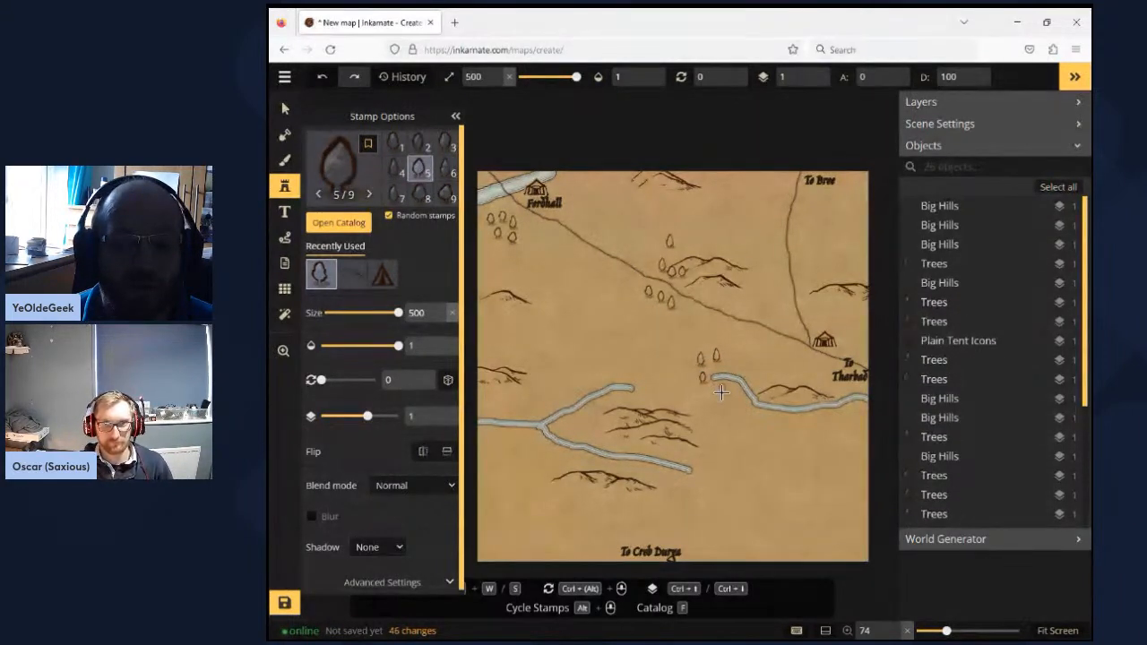
left_click(721, 392)
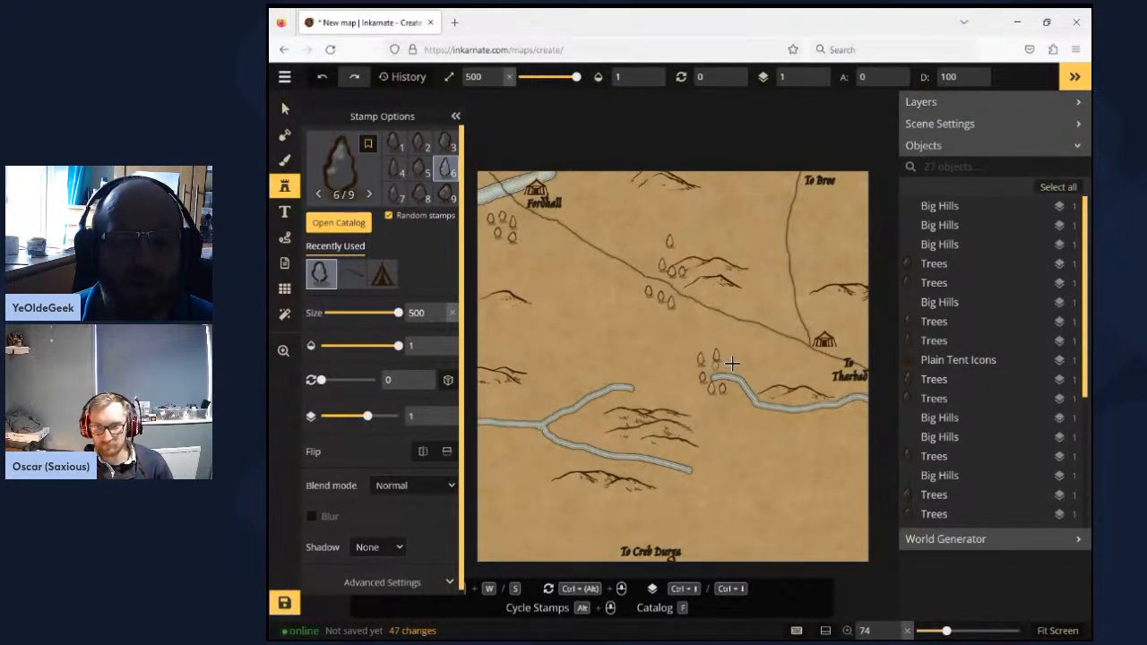
left_click(732, 362)
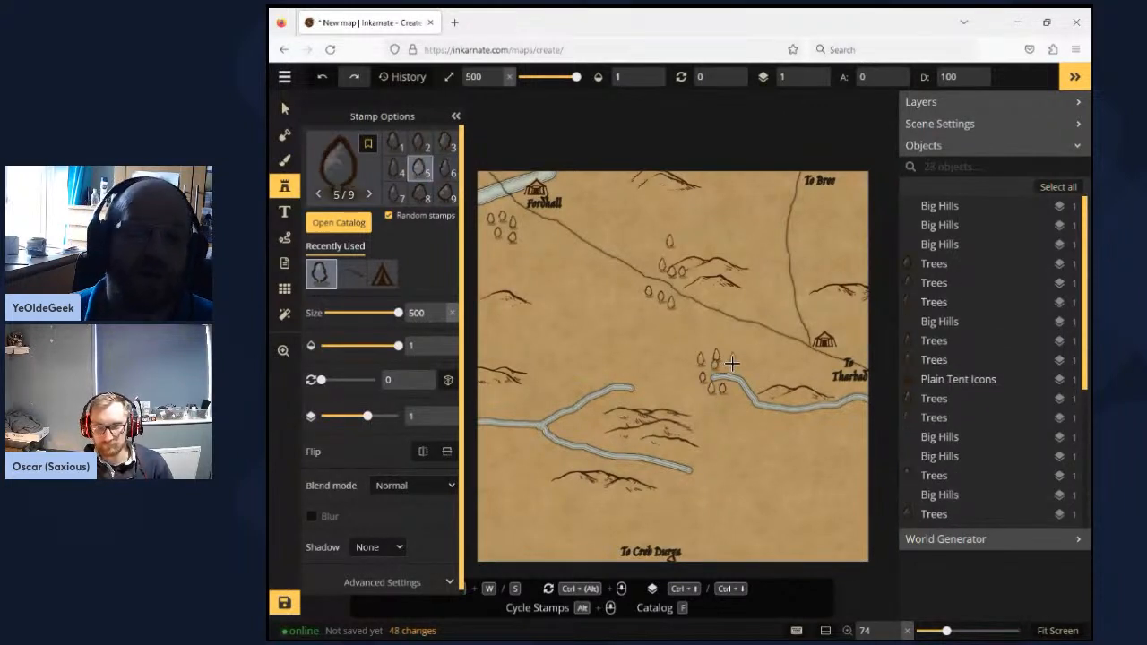
- Place a small group of trees between the Tharbad label and the hill beside the east river
left_click(790, 374)
left_click(786, 373)
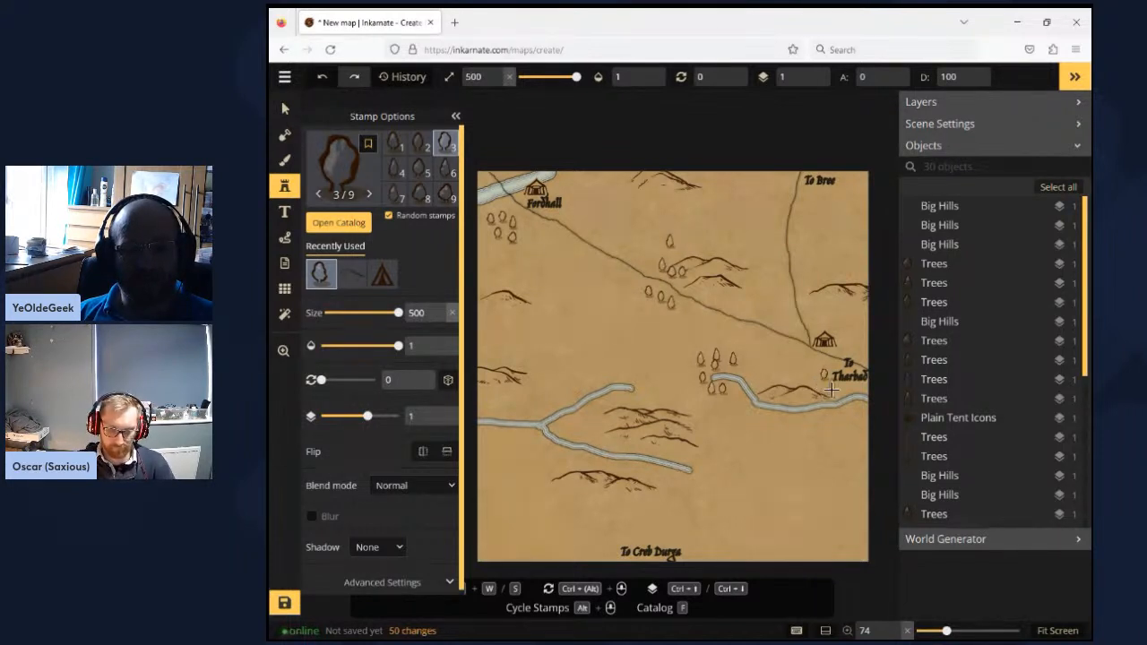
key("s")
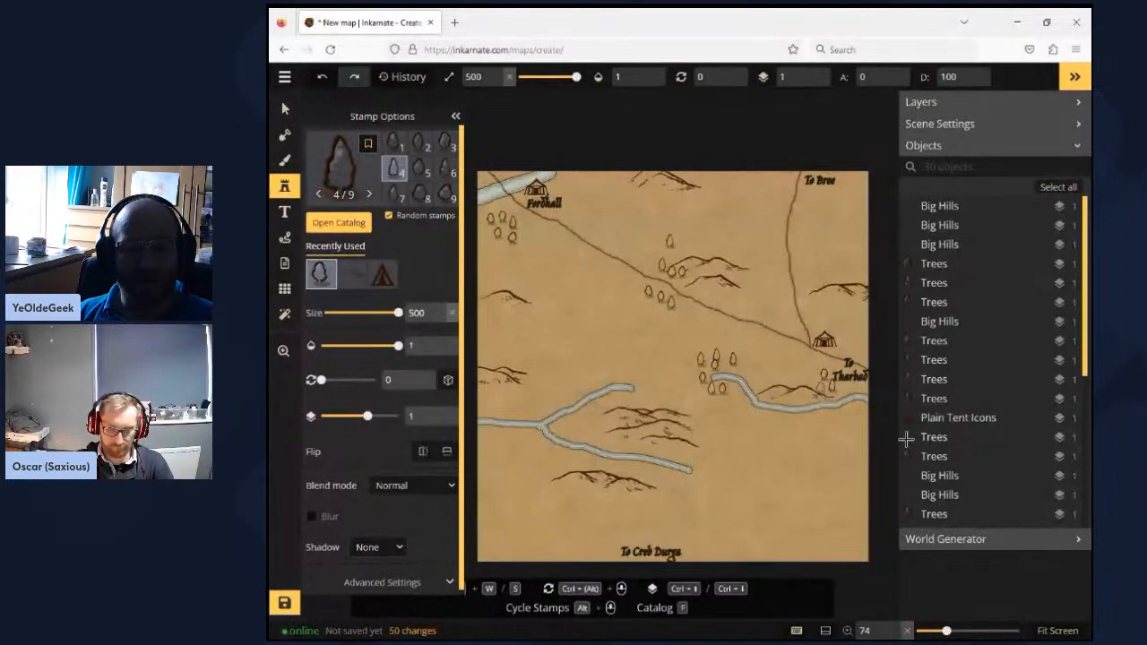
key("s")
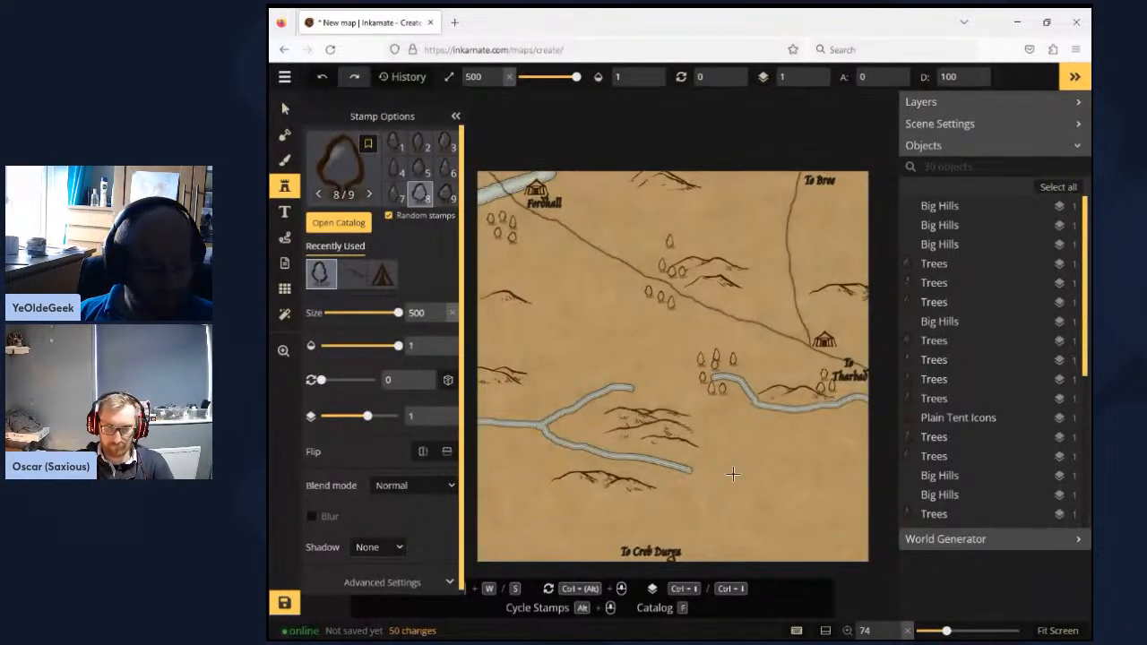
- Place three trees above and two trees below the west river near the map's west edge
key("w")
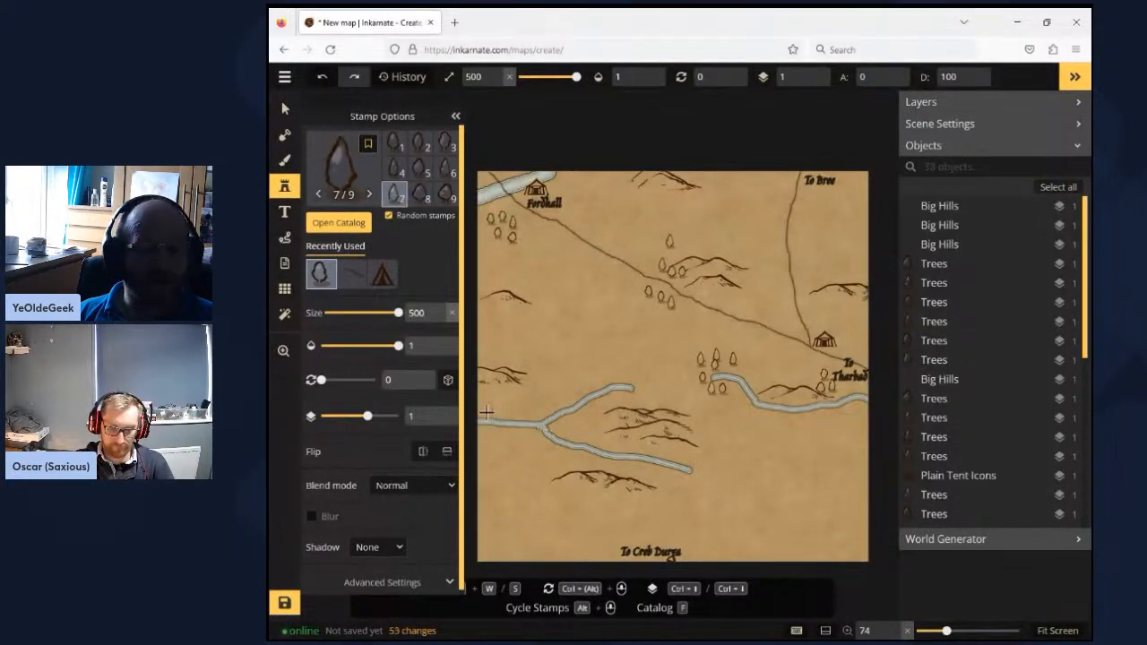
left_click(485, 411)
left_click(499, 414)
left_click(512, 413)
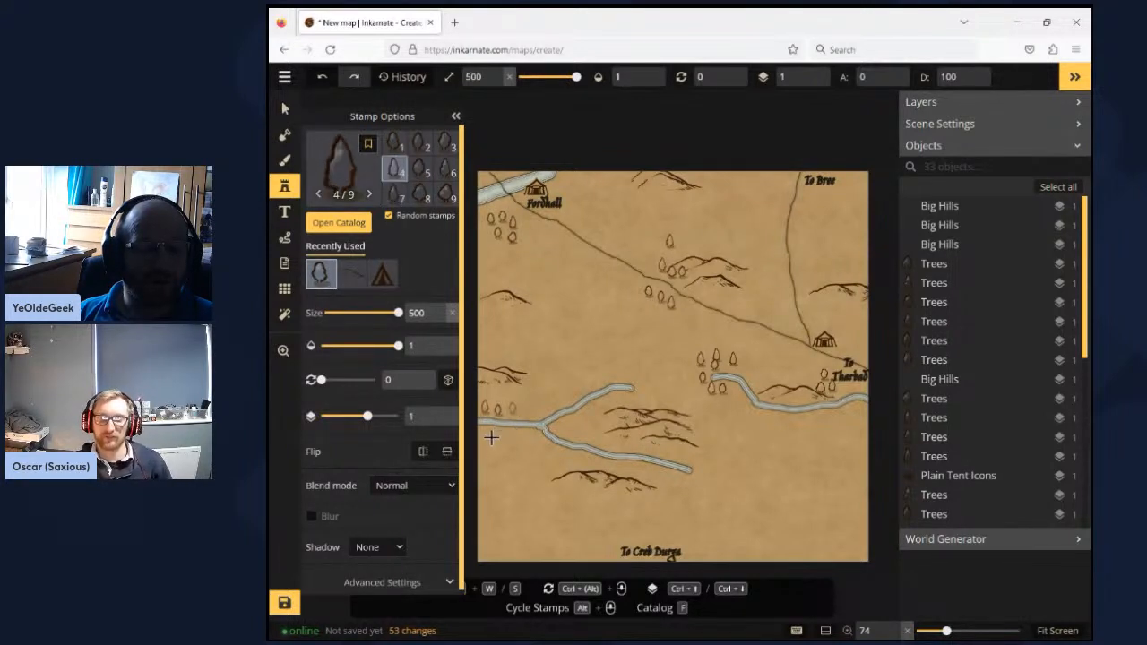
key("w")
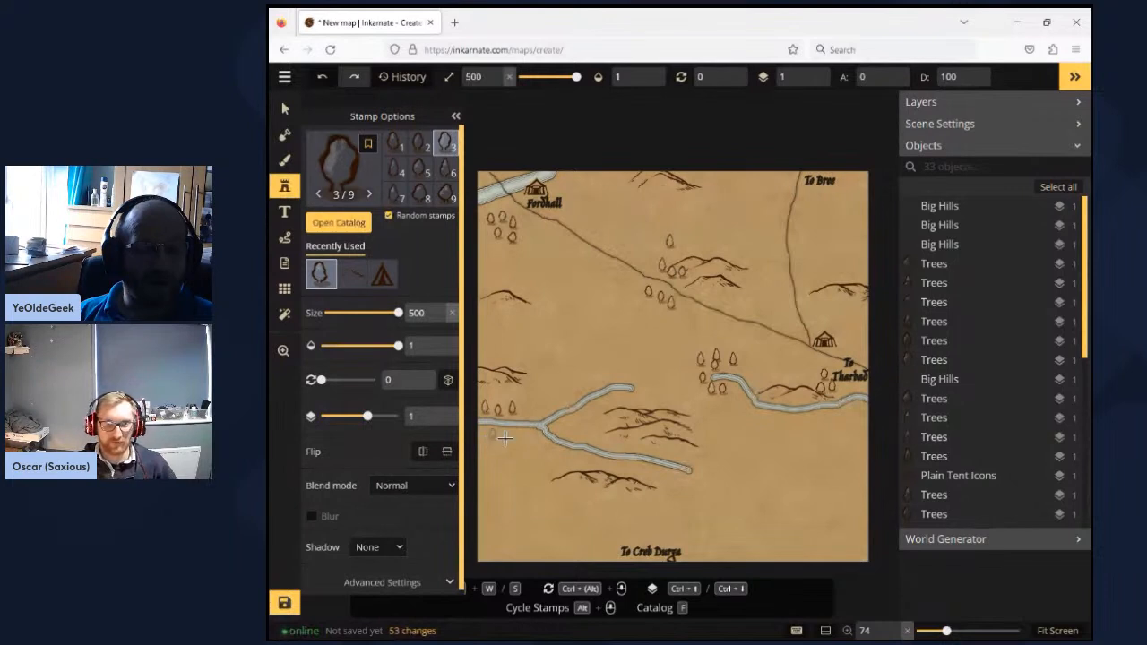
left_click(491, 438)
left_click(506, 437)
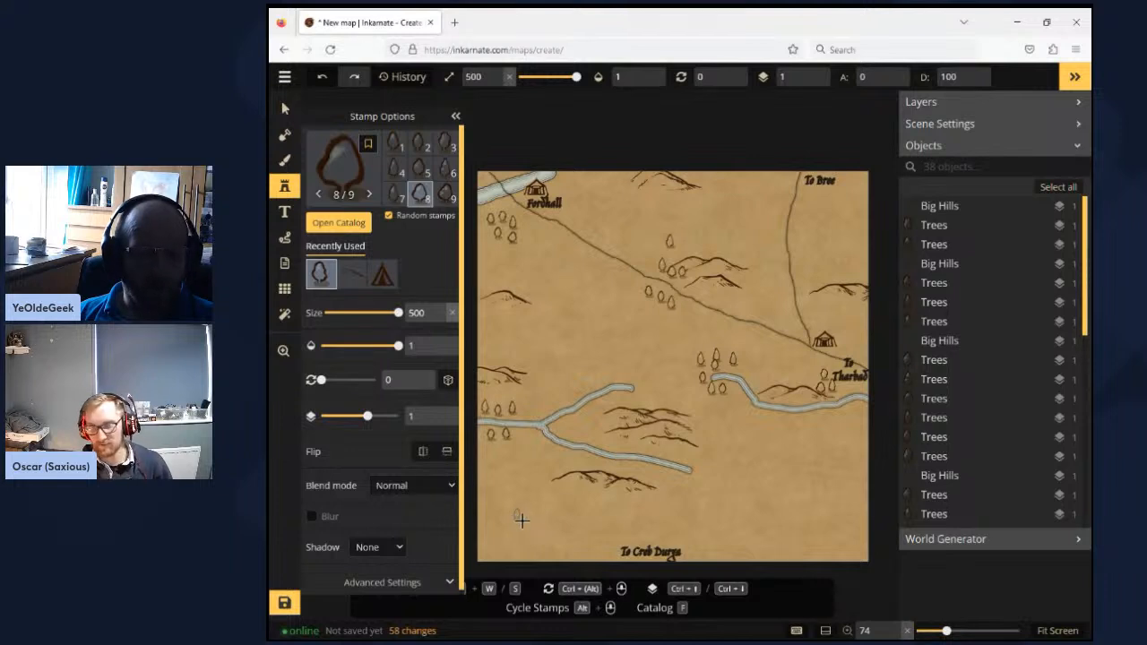
- Place a cluster of seven trees in the map's southwest corner
left_click(528, 527)
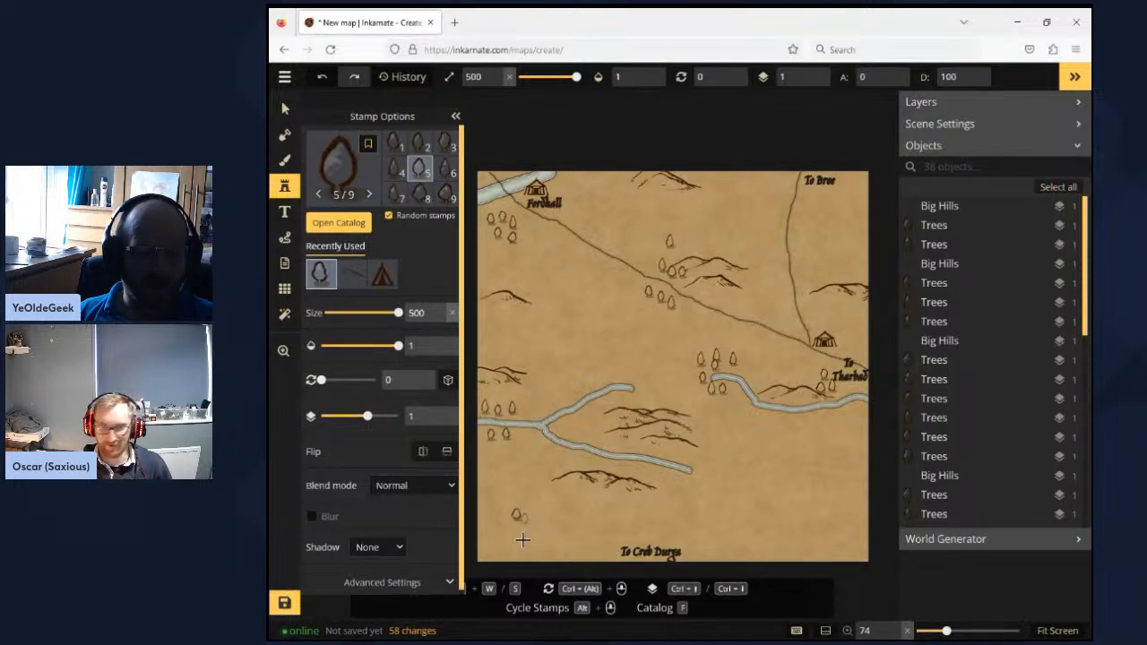
left_click(523, 537)
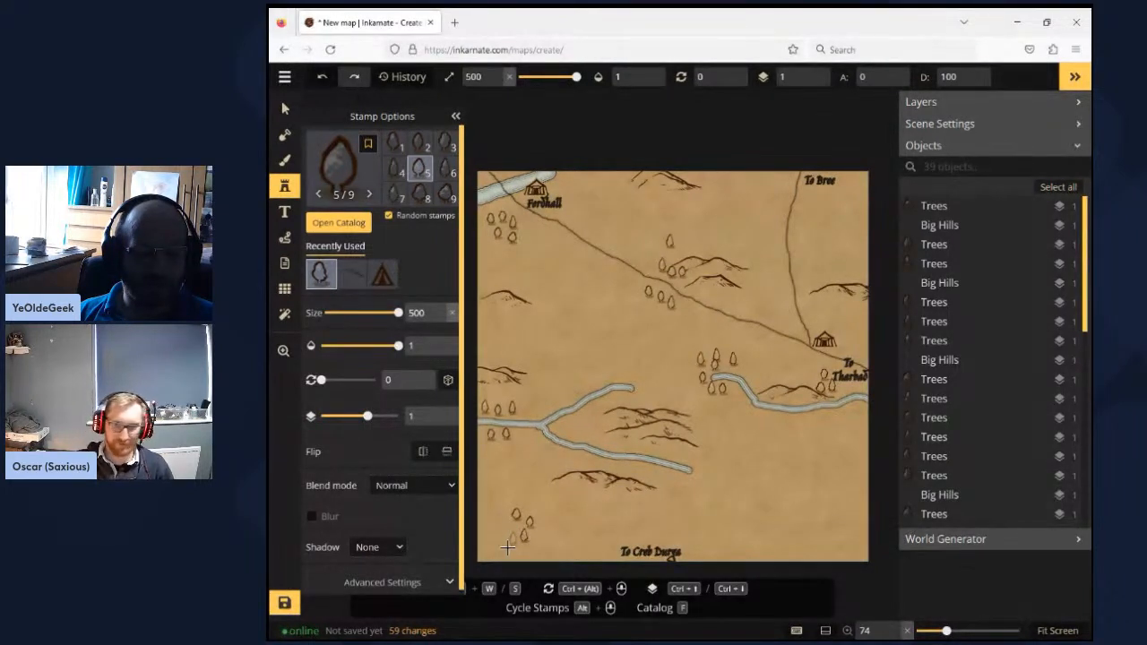
left_click(513, 539)
left_click(499, 521)
left_click(548, 543)
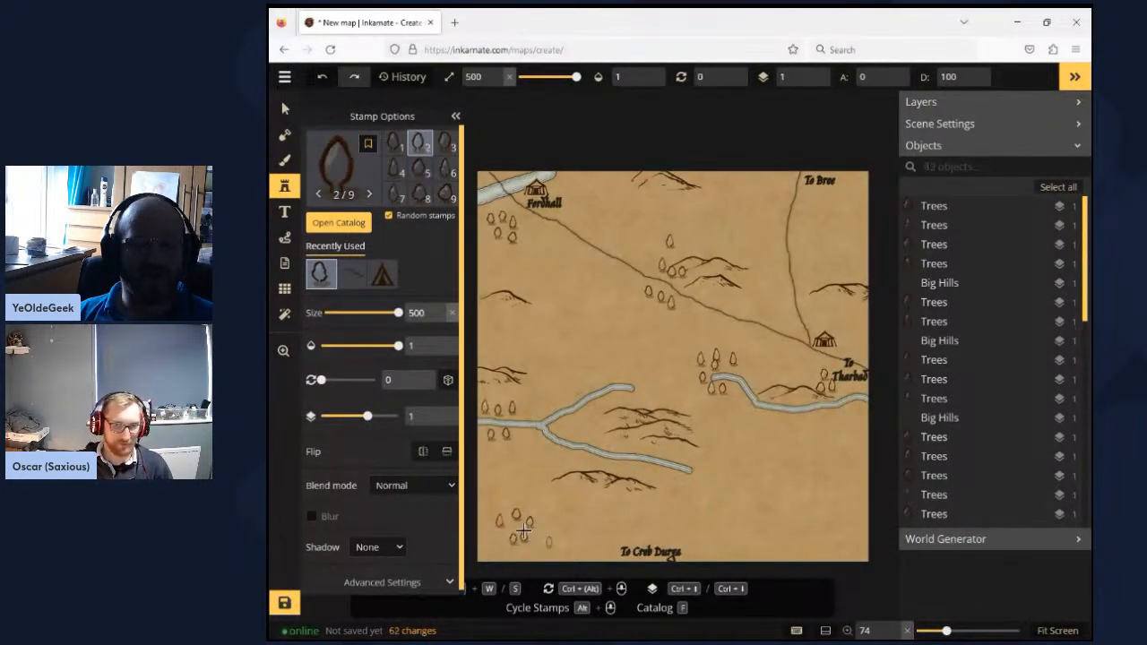
left_click(514, 530)
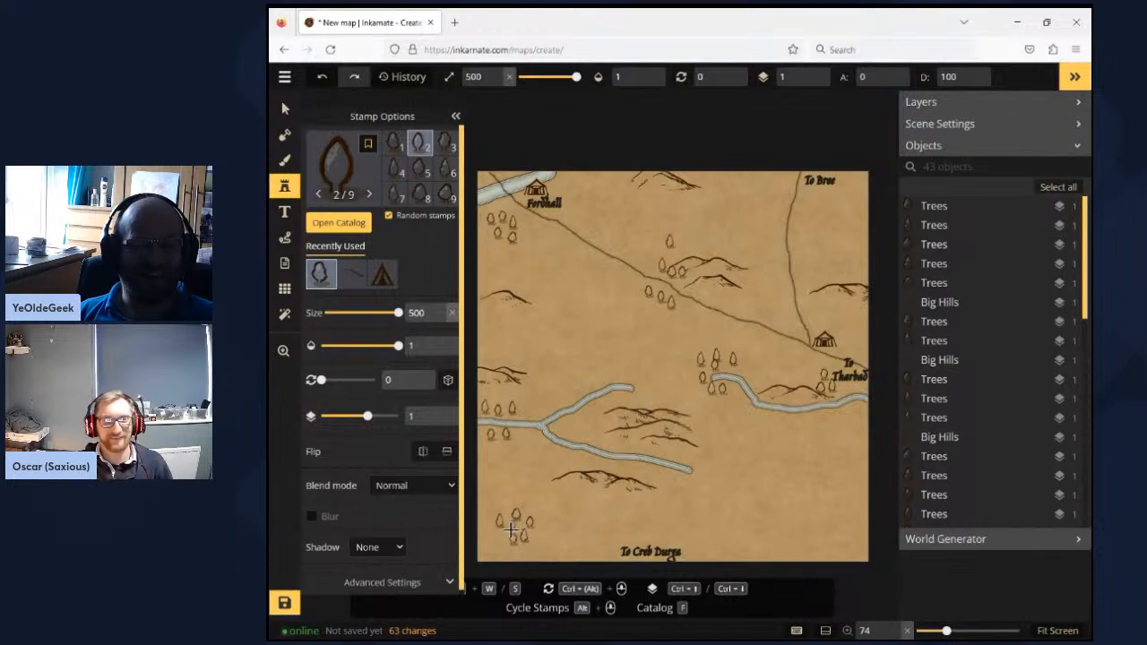
left_click(501, 548)
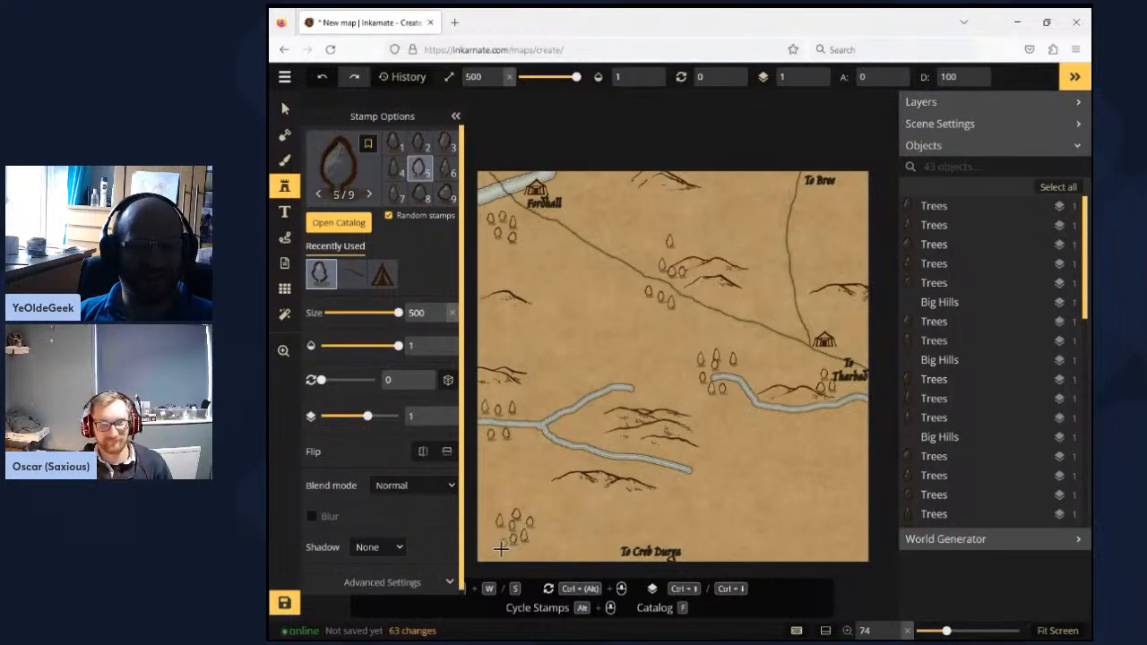
left_click(531, 555)
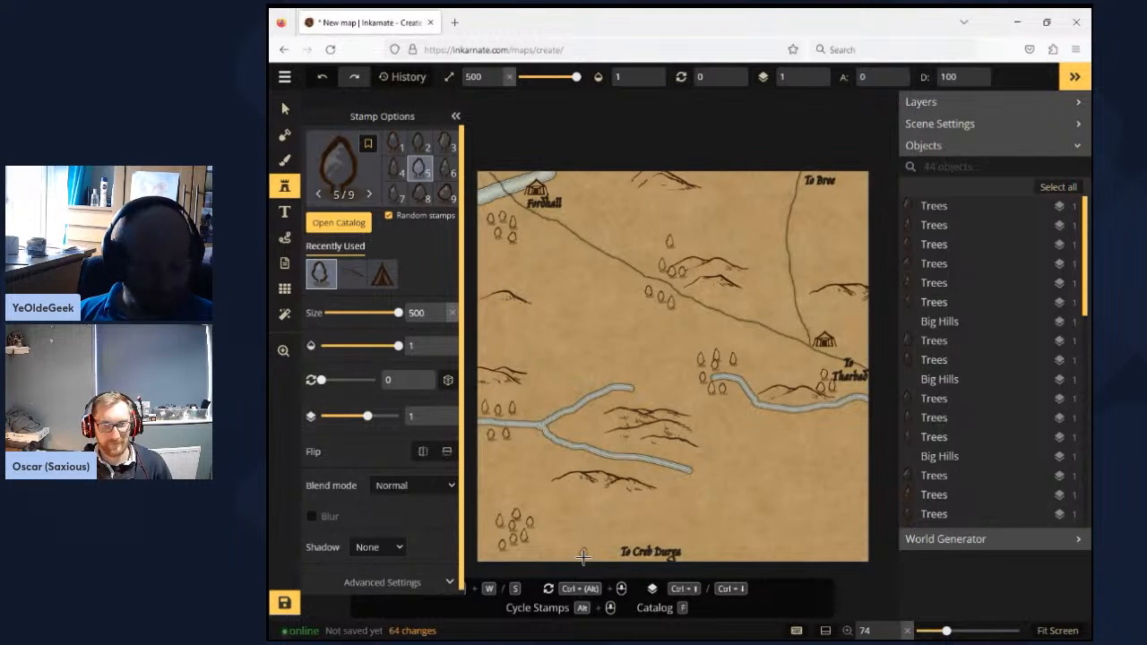
left_click(583, 557)
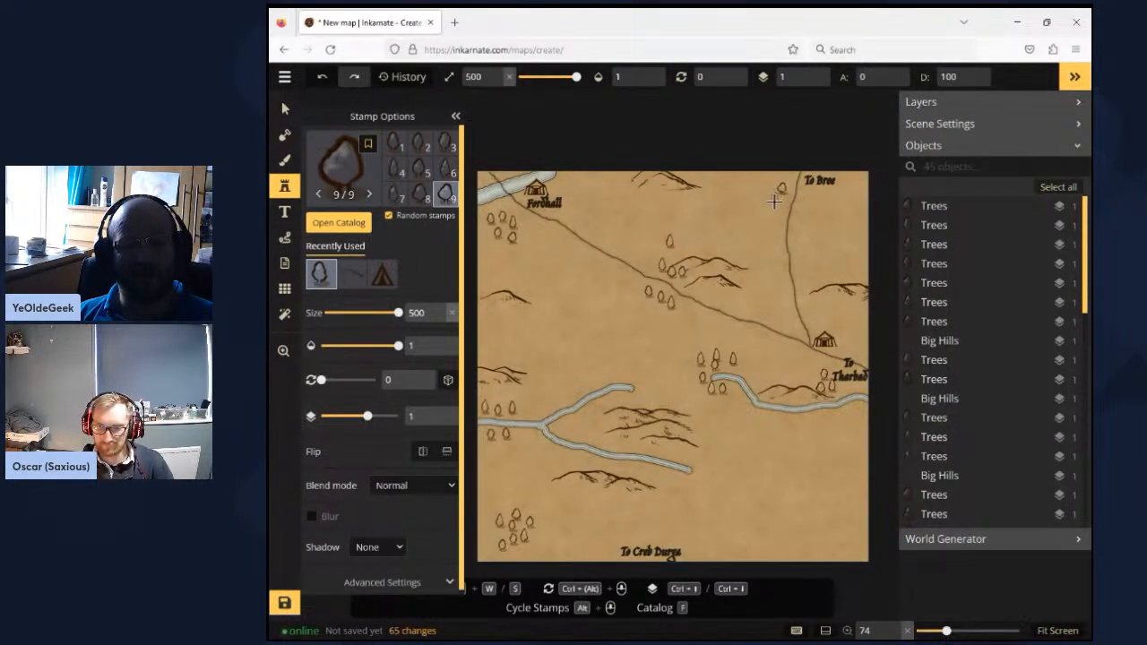
- Place a cluster of trees just west of the road's northern end near the To Bree label
left_click(782, 211)
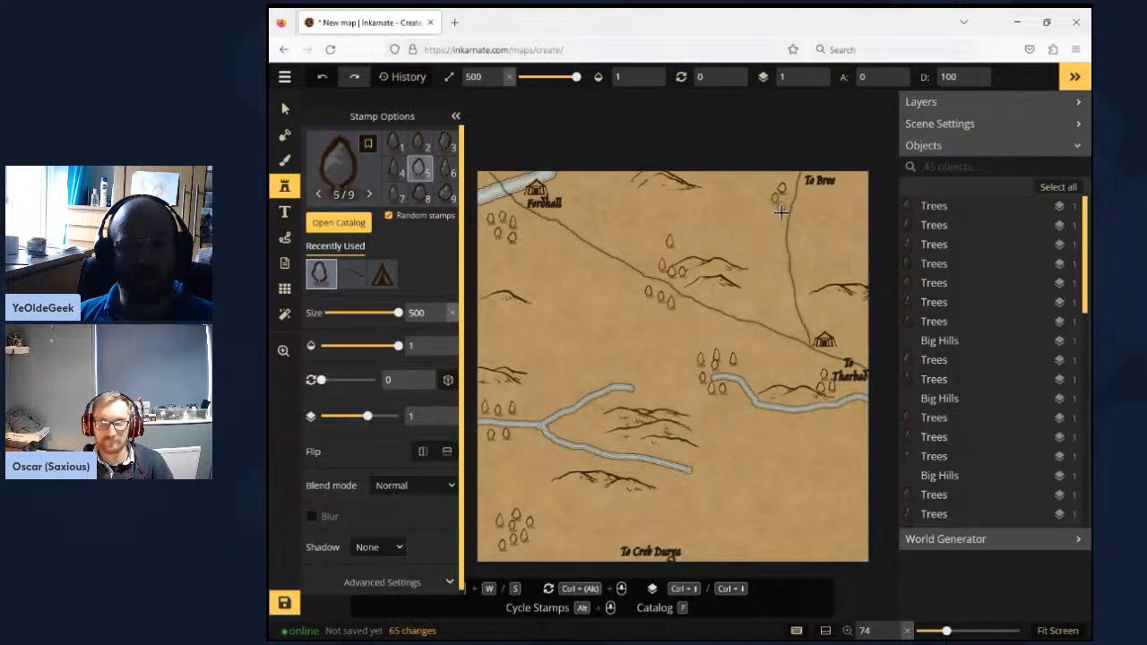
left_click(780, 216)
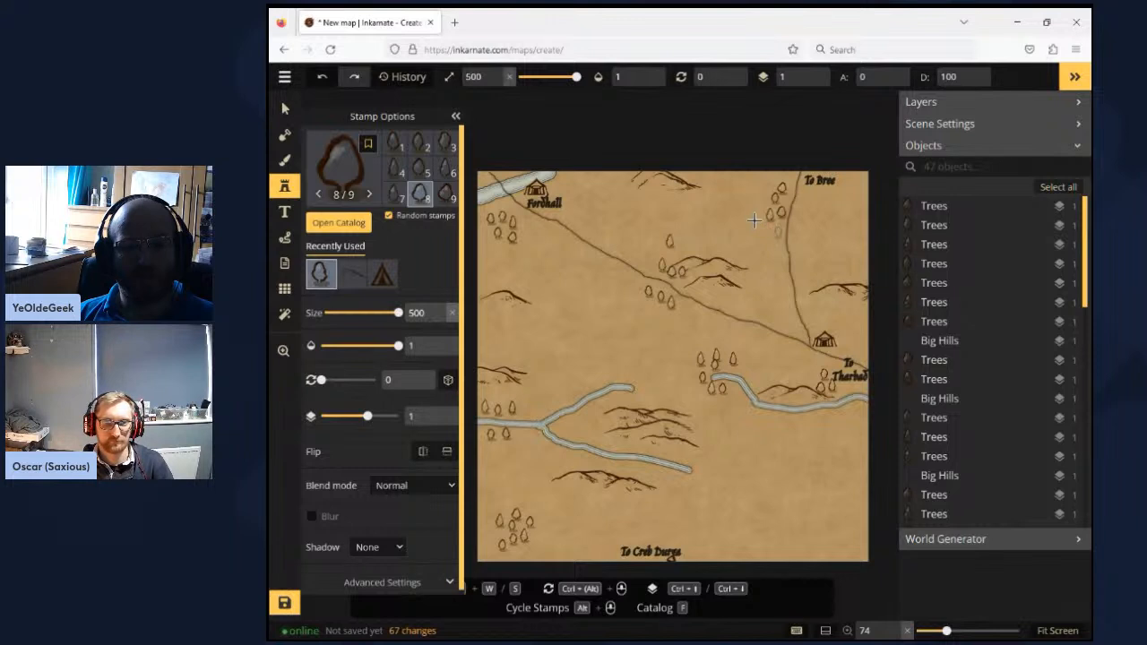
left_click(757, 229)
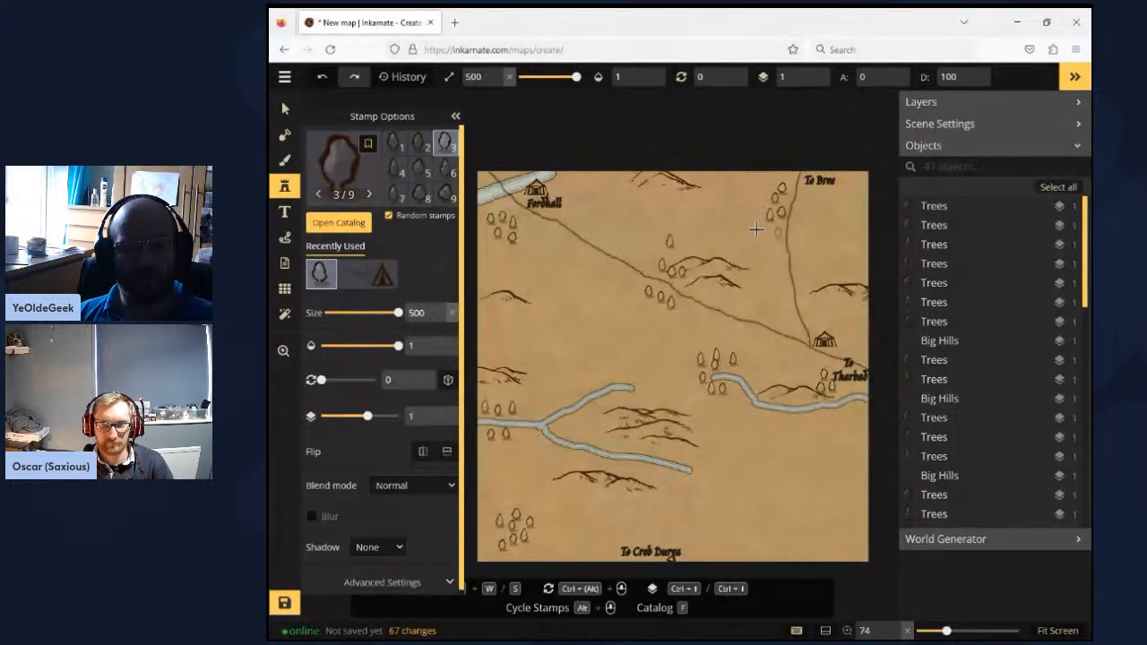
left_click(758, 229)
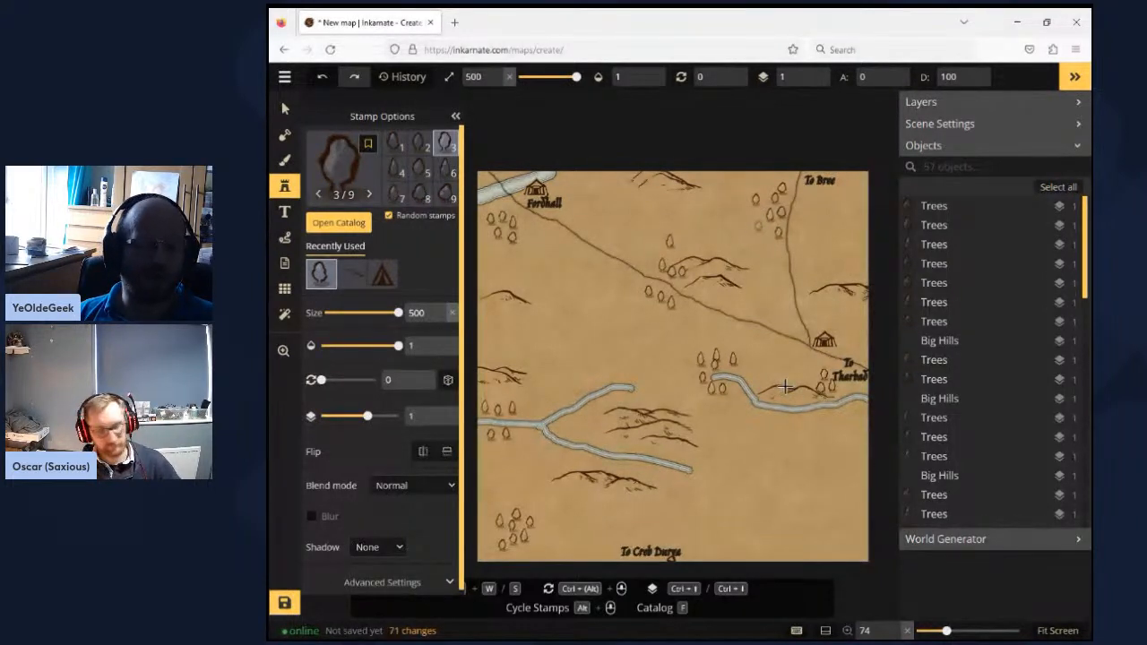
- Save the map under the name NW Cardolan
left_click(284, 605)
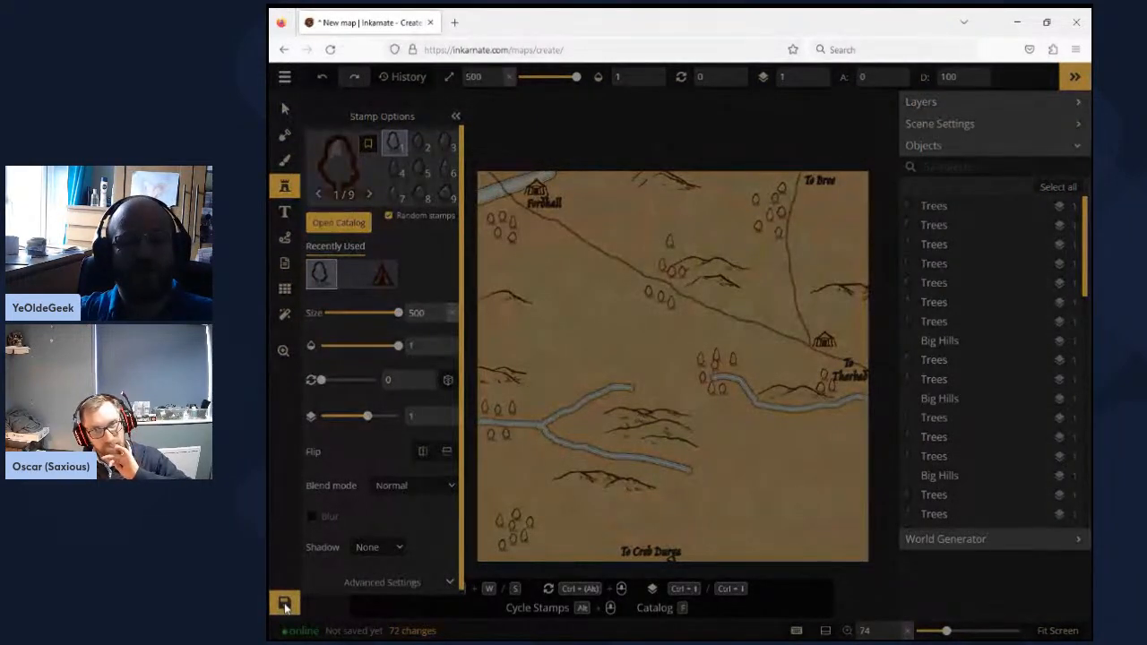
left_click(285, 606)
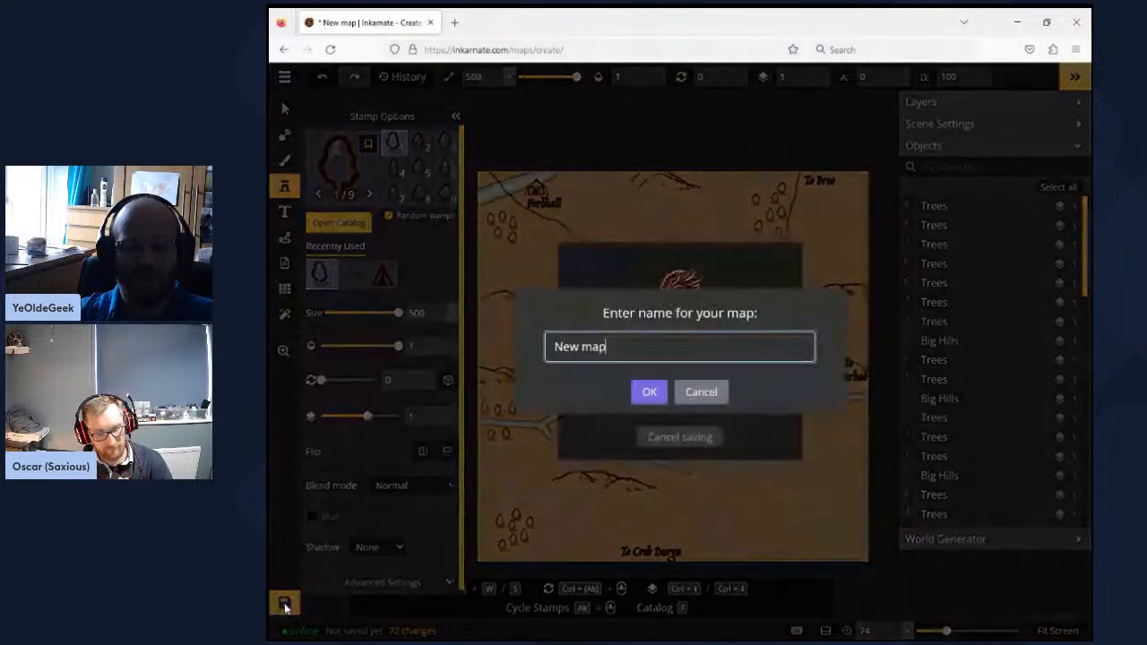
key("BackSpace")
key("BackSpace")
key("BackSpace")
key("BackSpace")
key("BackSpace")
key("BackSpace")
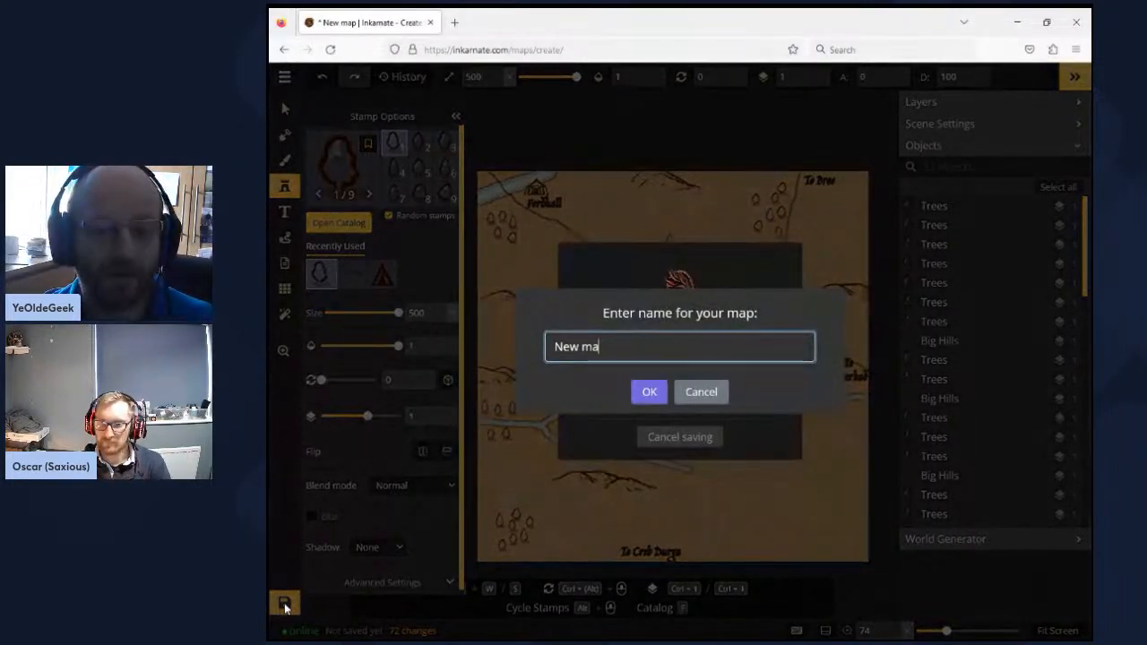
type("W ")
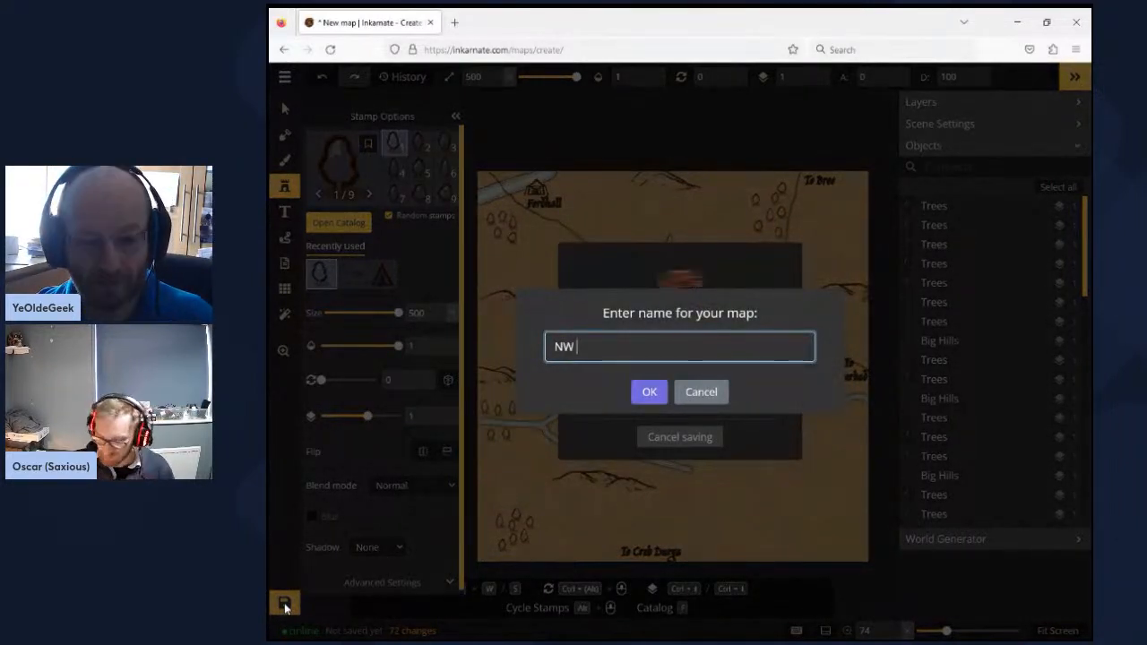
type("Cardolan")
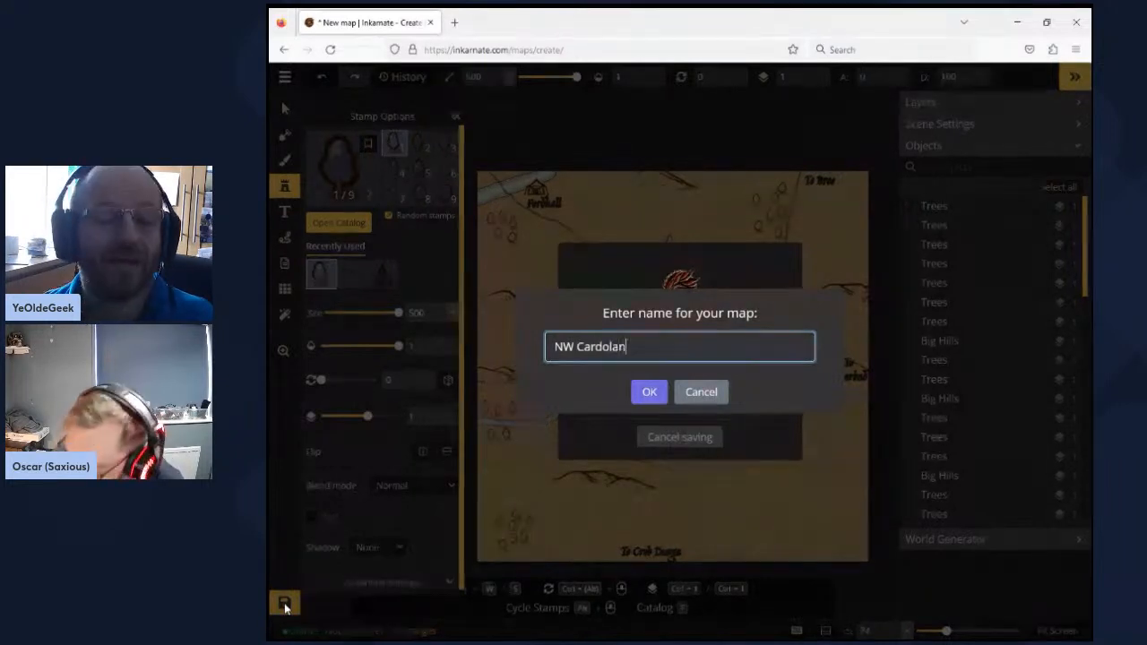
left_click(645, 392)
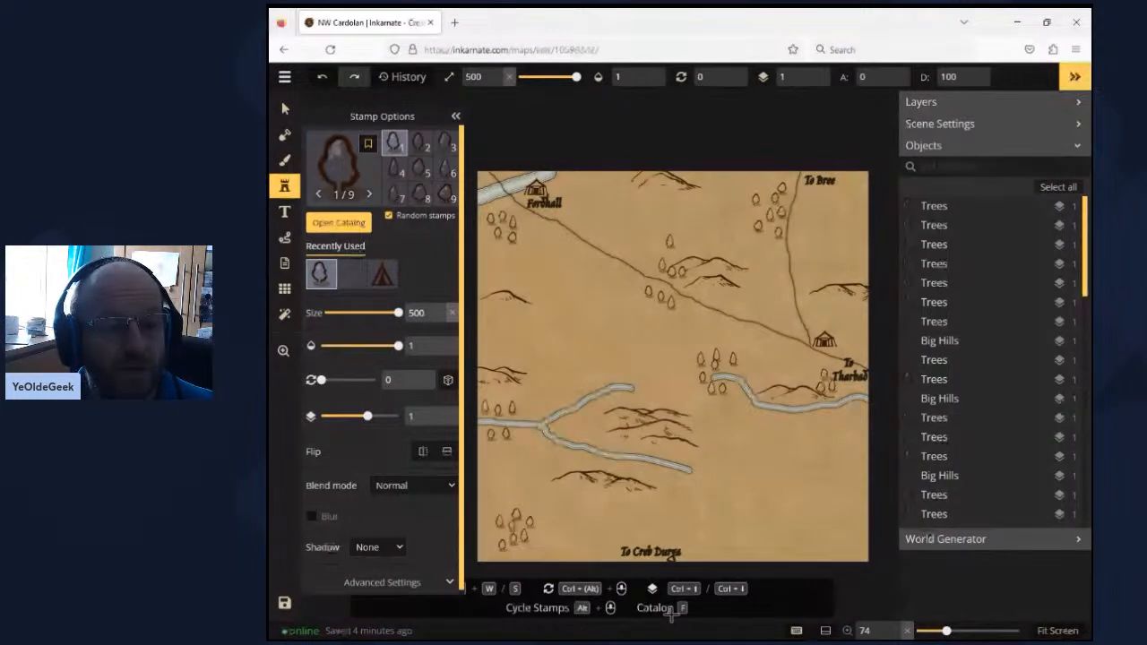
- Search the stamp catalog for ruin and place a ruin at size 286 between the west river's southern branch and the hills below it
left_click(284, 215)
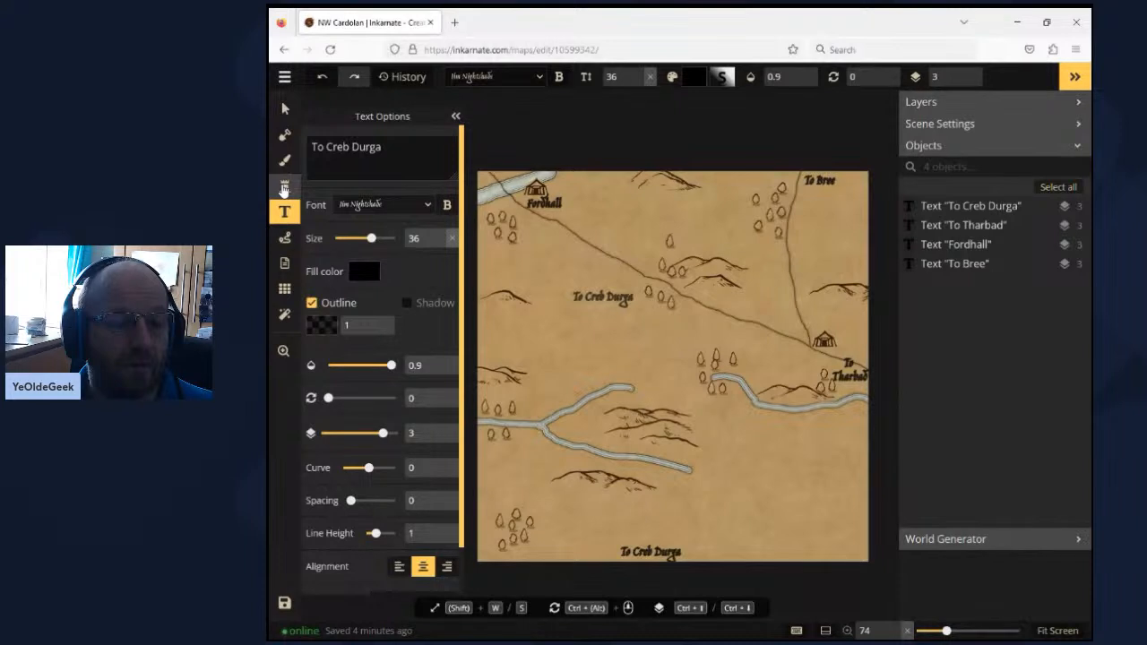
left_click(284, 187)
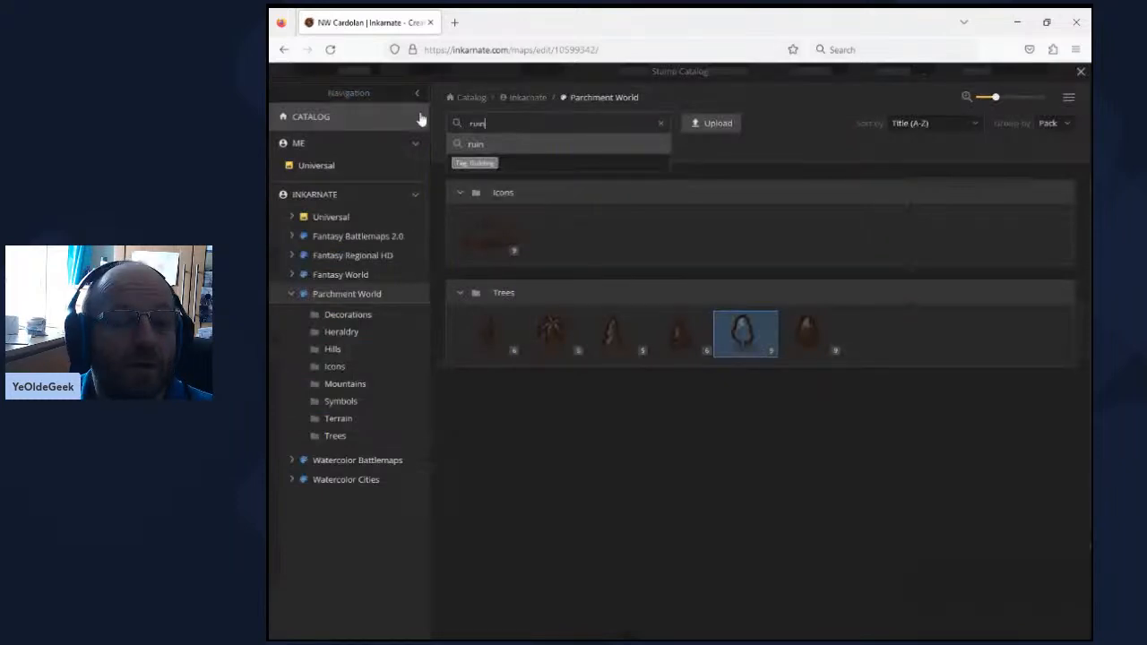
key("Return")
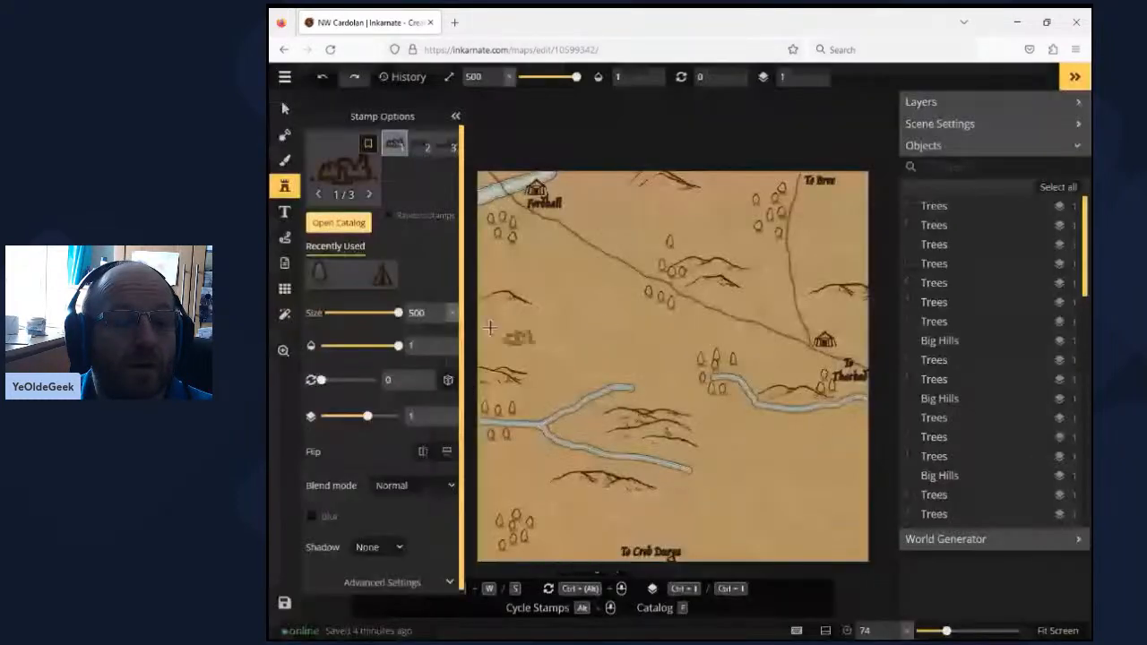
left_click_drag(398, 312, 367, 313)
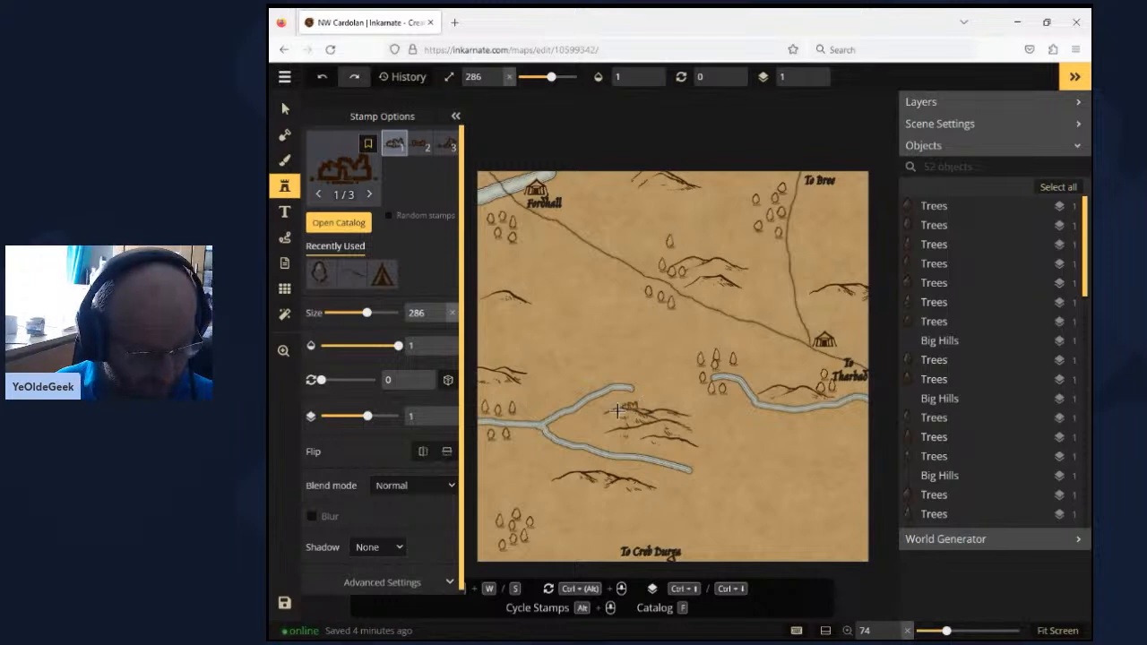
left_click(585, 459)
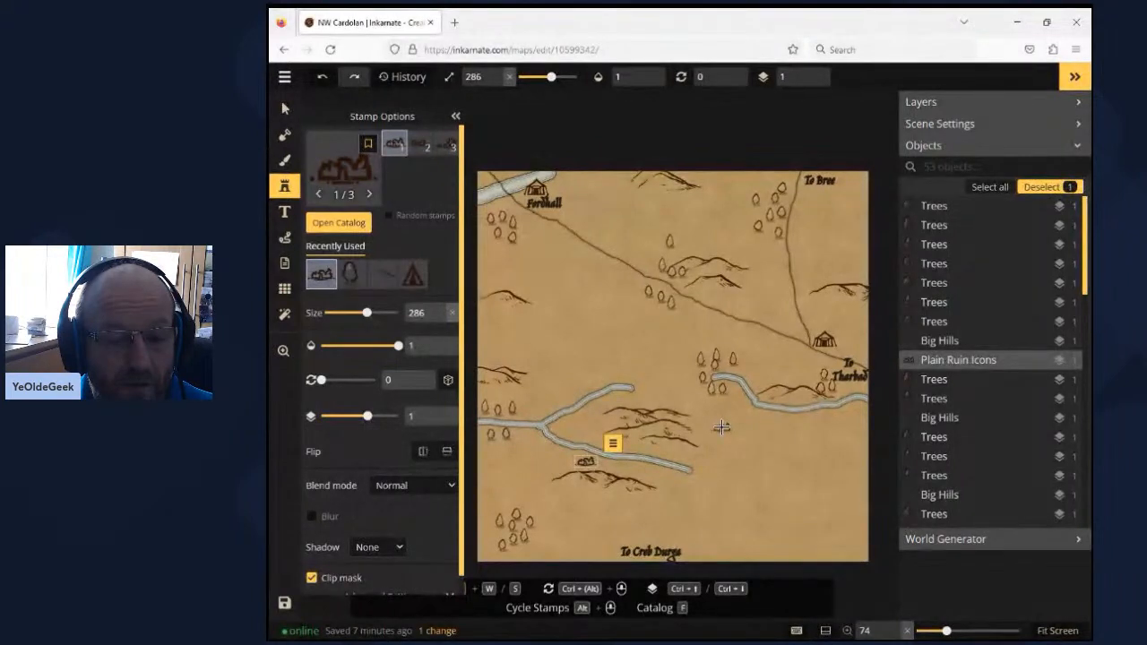
- Place layer 4 ruins on the hills between the west river's branches, in the southeast, and beside the trees below Fordhall
left_click(629, 426)
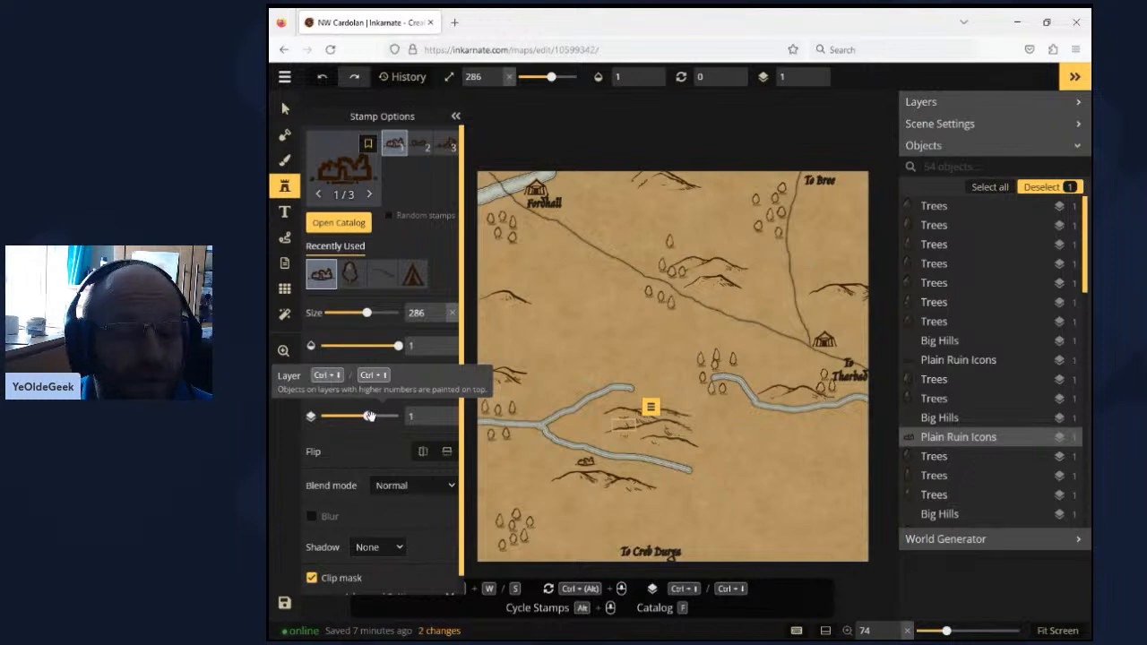
left_click_drag(369, 416, 389, 415)
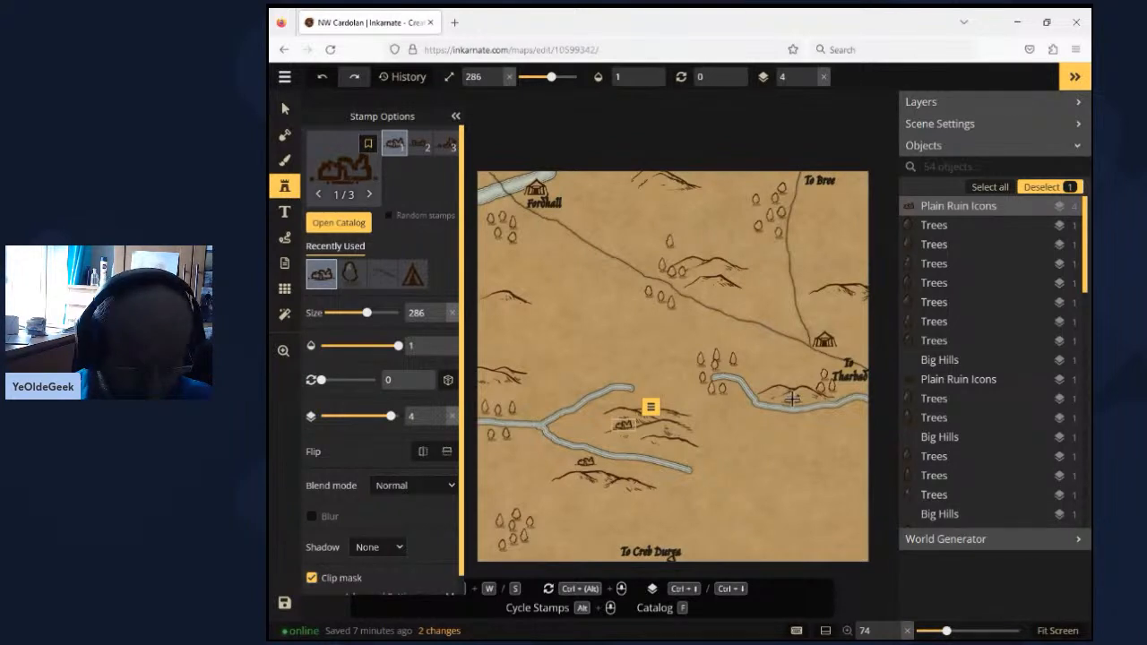
left_click(819, 460)
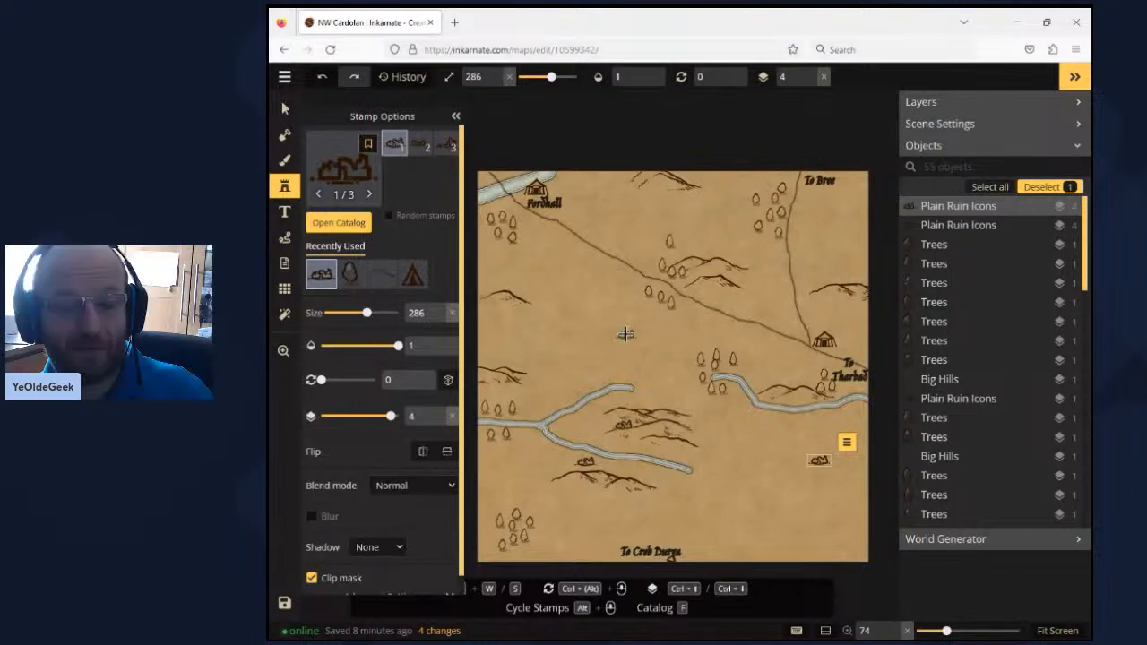
left_click(523, 231)
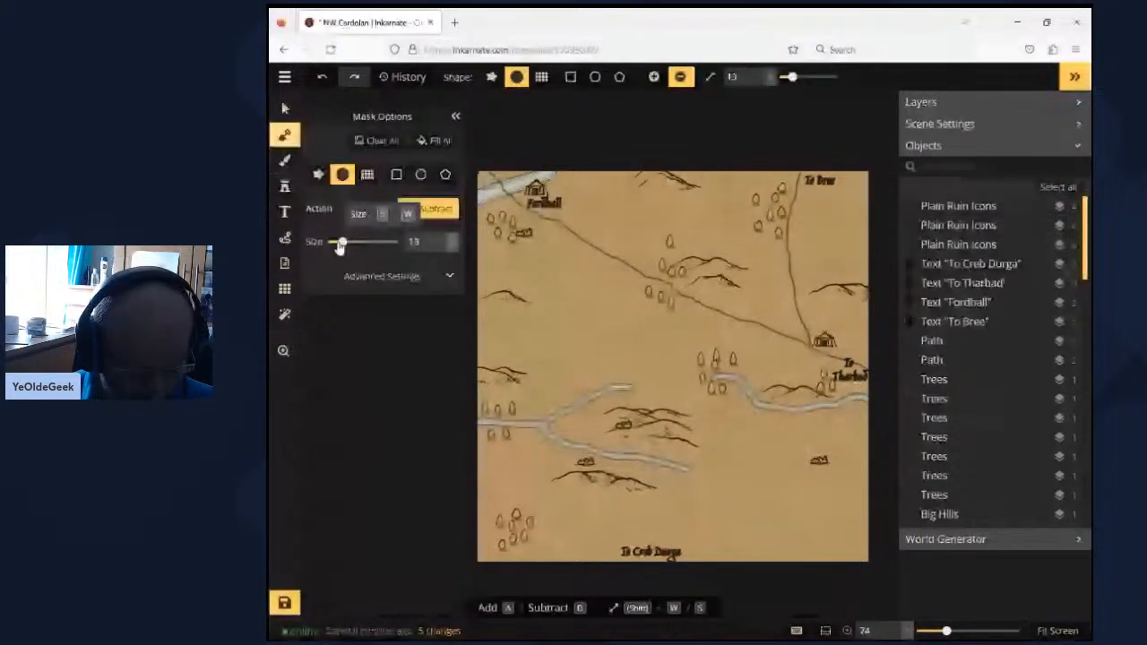
- Carve a thin river from the east edge just above the southeast ruin, subtracting with a mask brush of size 8
left_click_drag(339, 247, 333, 248)
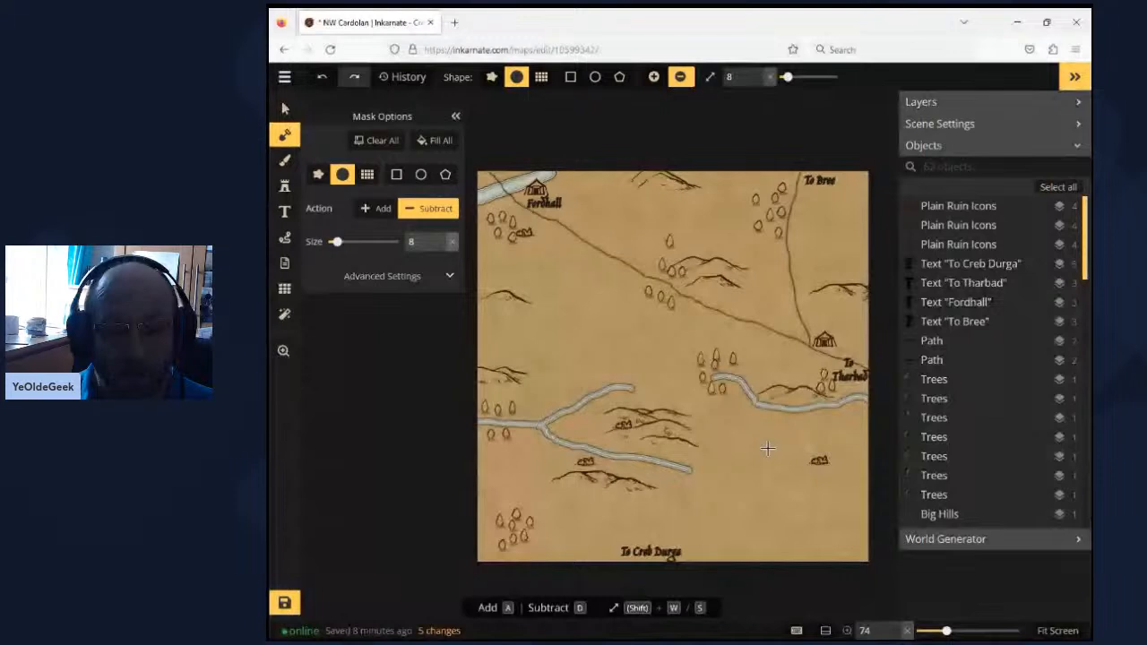
- Place four Big Hills stamps at size 158 above and below the small southeast river, down to the south edge
left_click(285, 186)
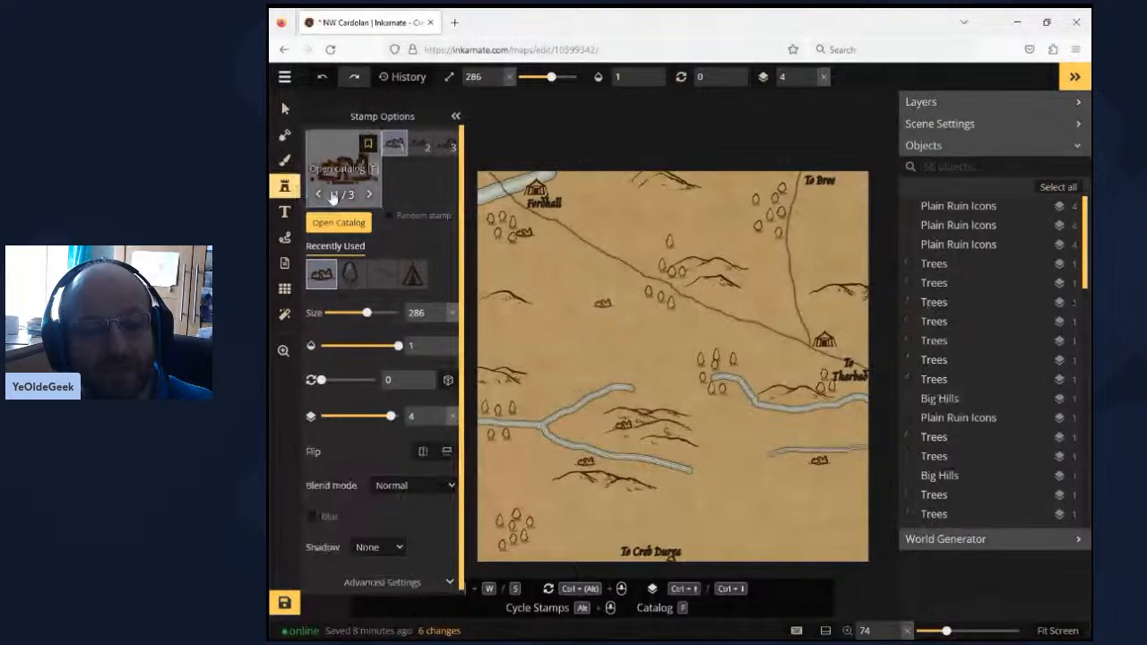
left_click(382, 275)
left_click(804, 427)
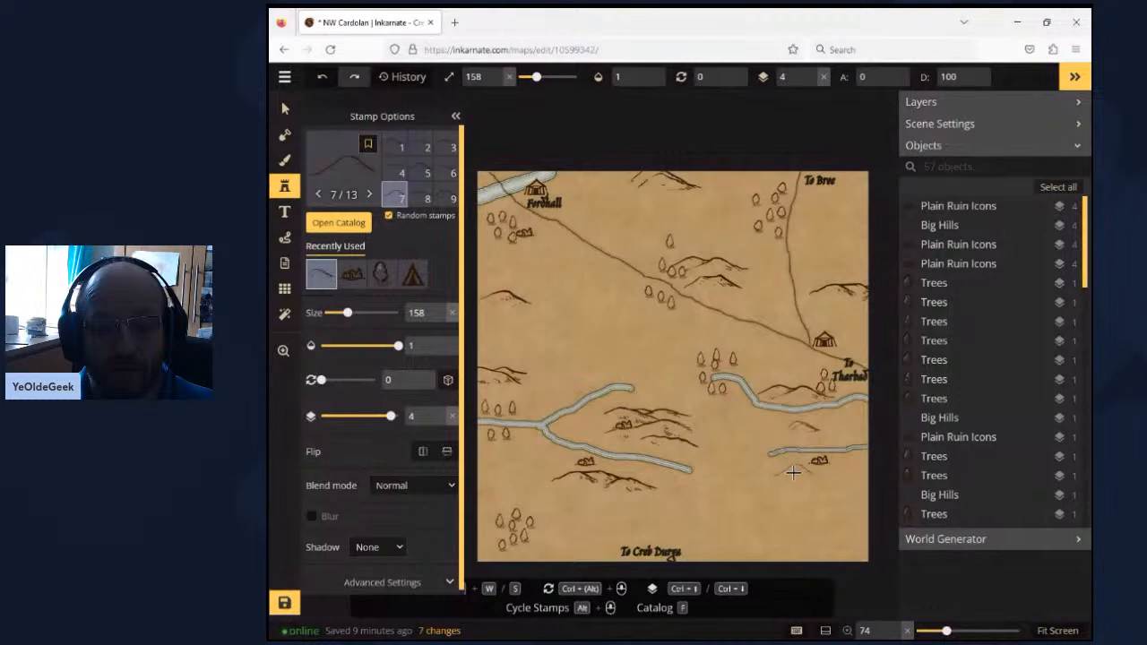
left_click(793, 472)
left_click(812, 511)
left_click(792, 553)
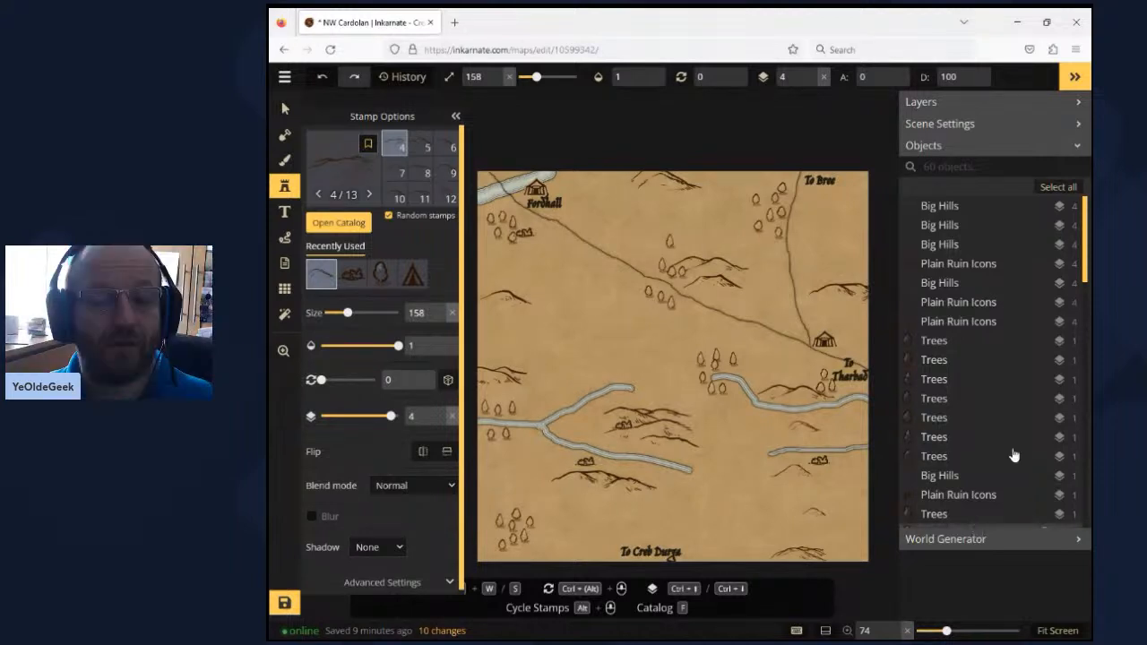
- Add the title NW Cardolan at text size 91 along the map's north edge between Fordhall and To Bree
key("t")
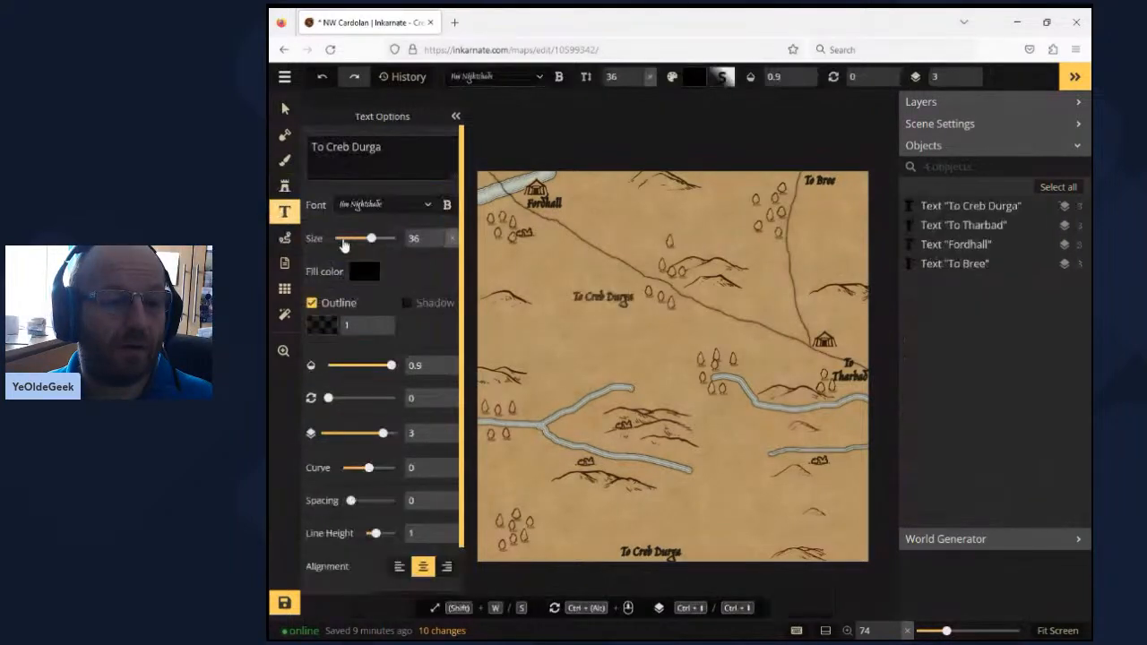
mouse_move(371, 238)
left_mouse_down()
mouse_move(397, 239)
mouse_move(386, 238)
left_mouse_up()
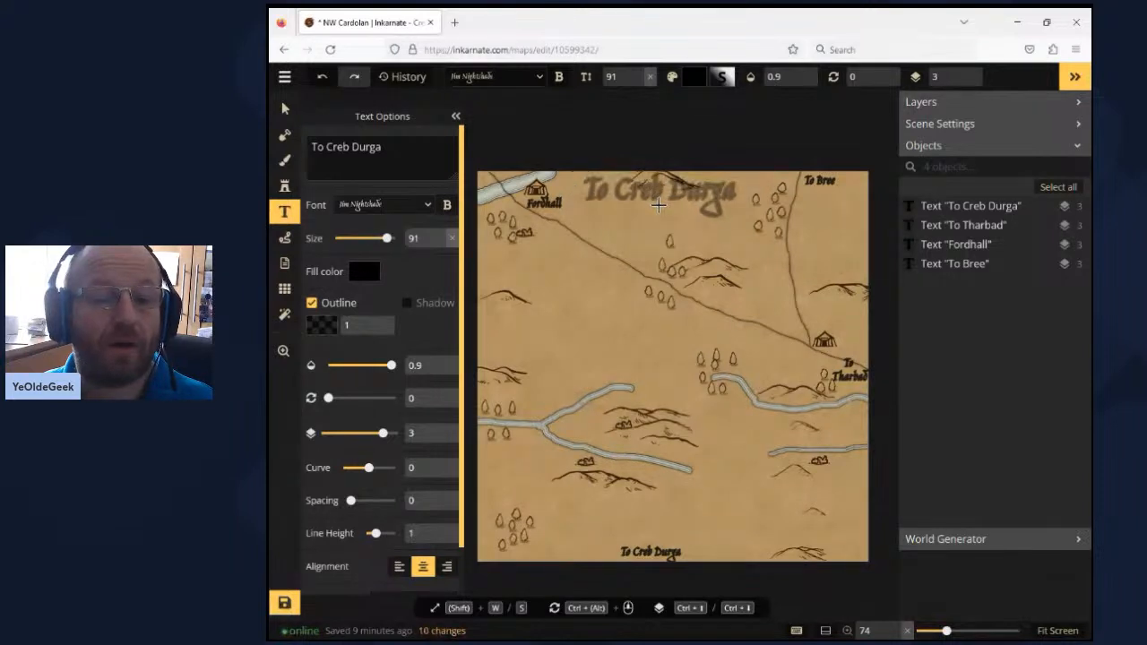
left_click(659, 205)
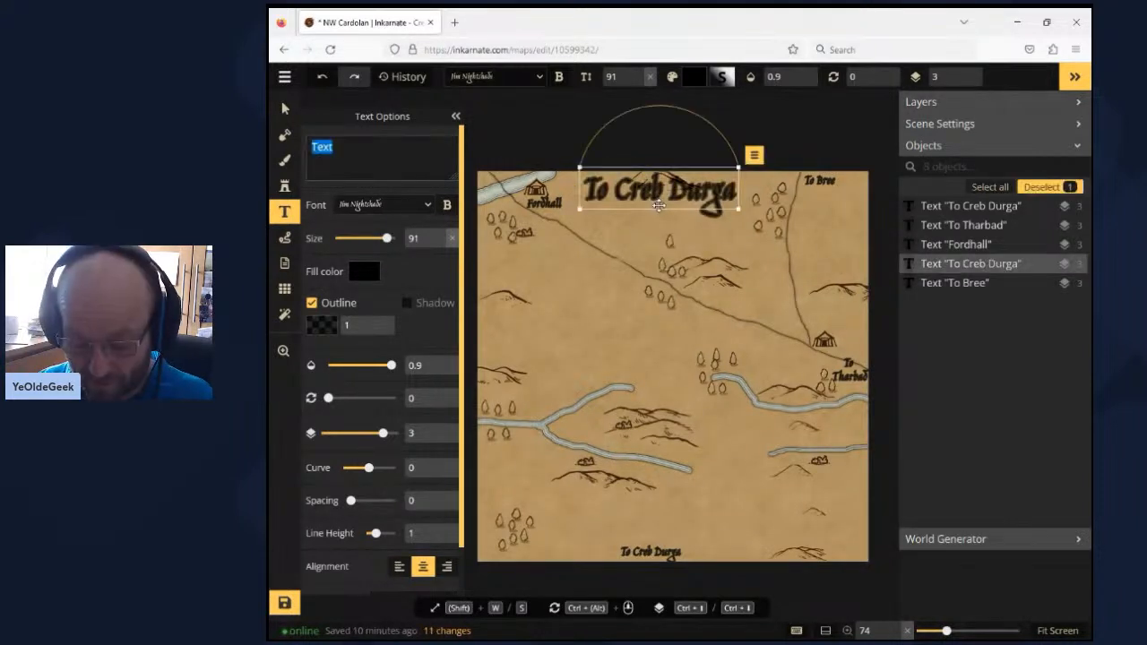
type("NW Cardolan")
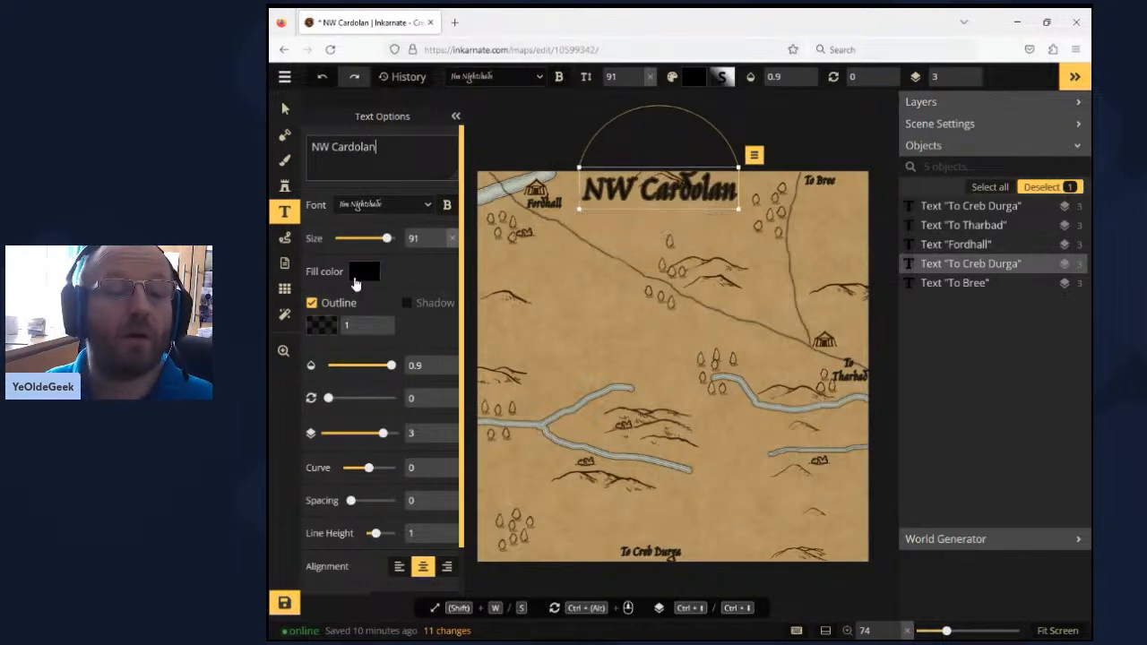
left_click(283, 223)
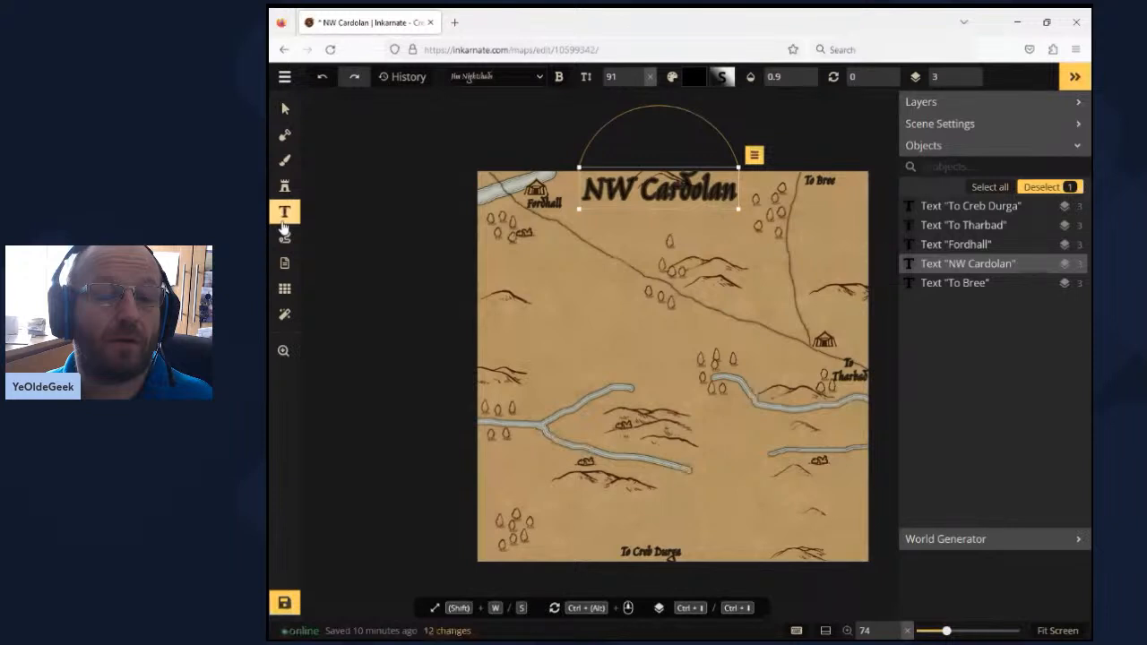
- Place the Compass 2 stamp from the Parchment World catalog at size 158 in the map's southeast corner and save the map
left_click(285, 187)
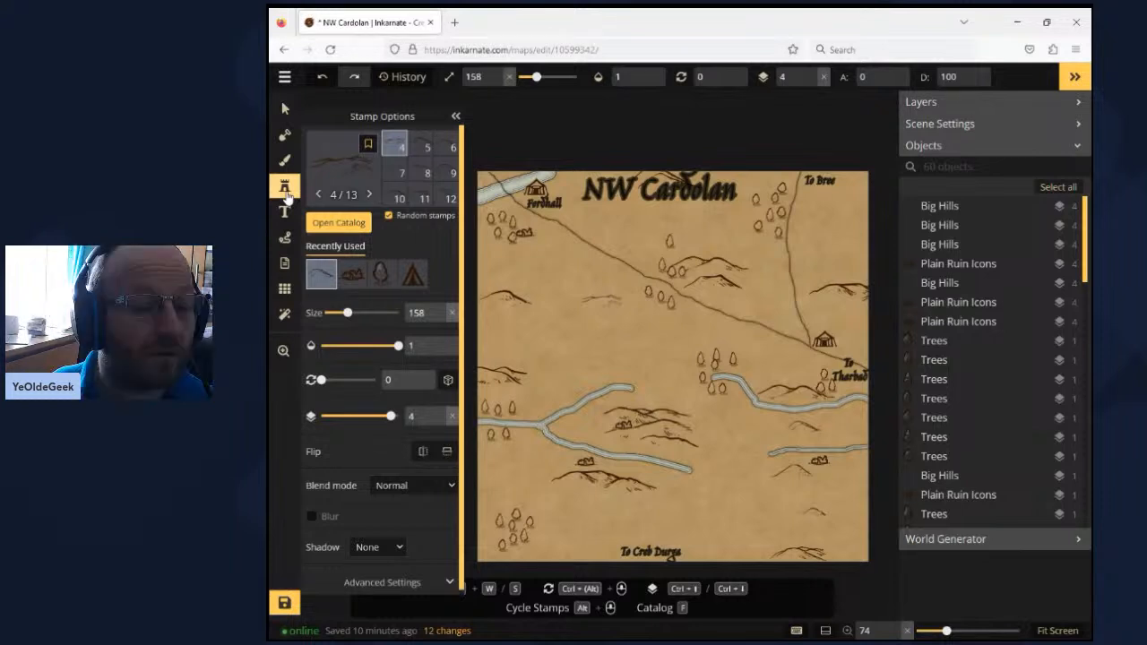
left_click(338, 222)
left_click(340, 401)
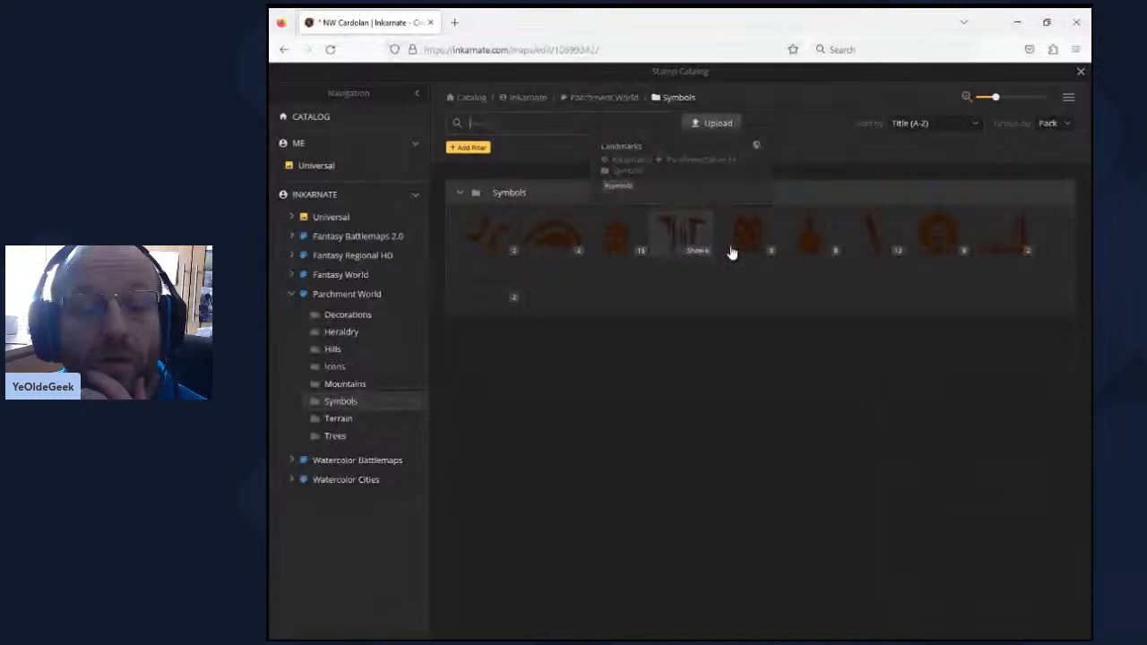
left_click(341, 331)
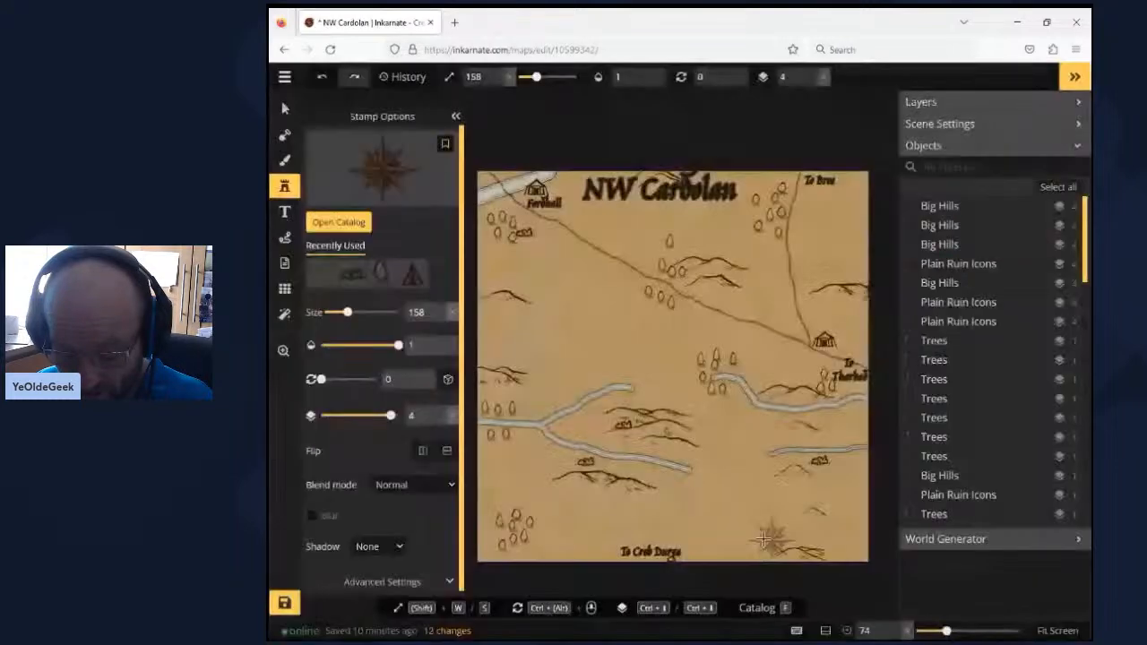
left_click(845, 540)
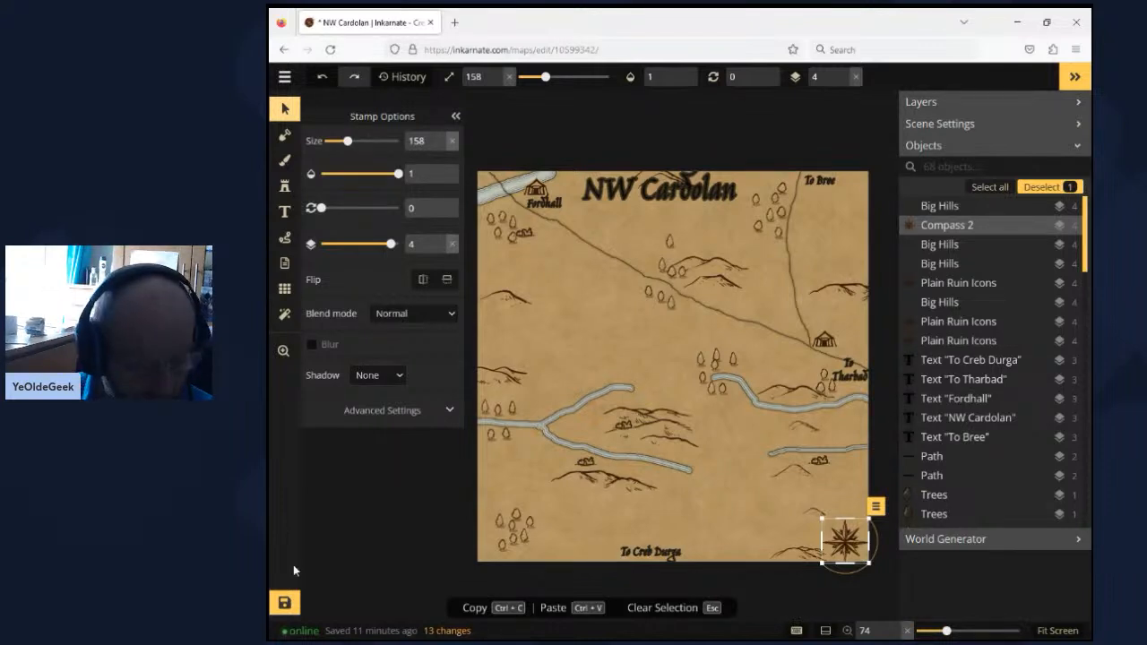
left_click(283, 605)
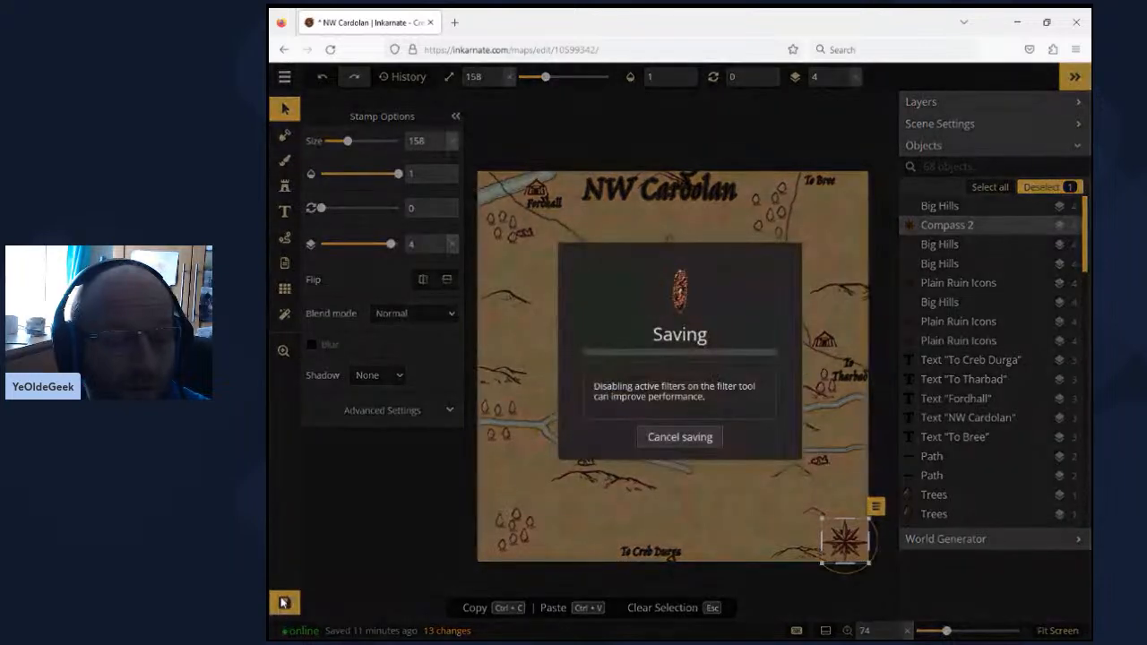
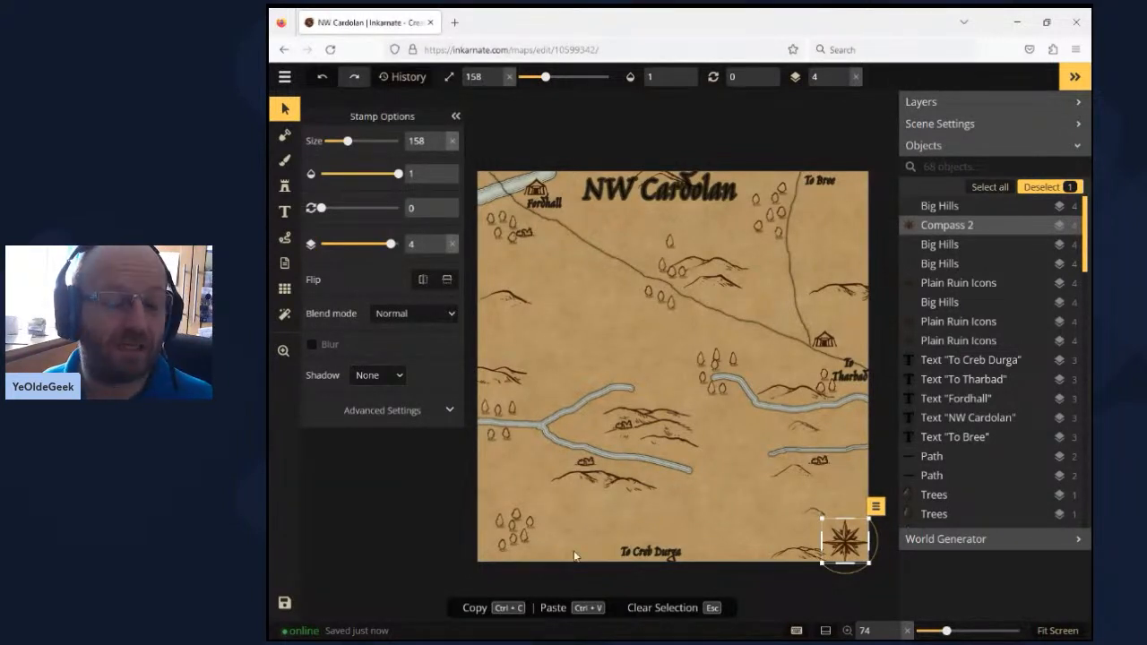
- Leave NW Cardolan for the maps list and create a new Parchment World map at Medium (2K) resolution in Portrait, 30 x 40 tiles
left_click(284, 79)
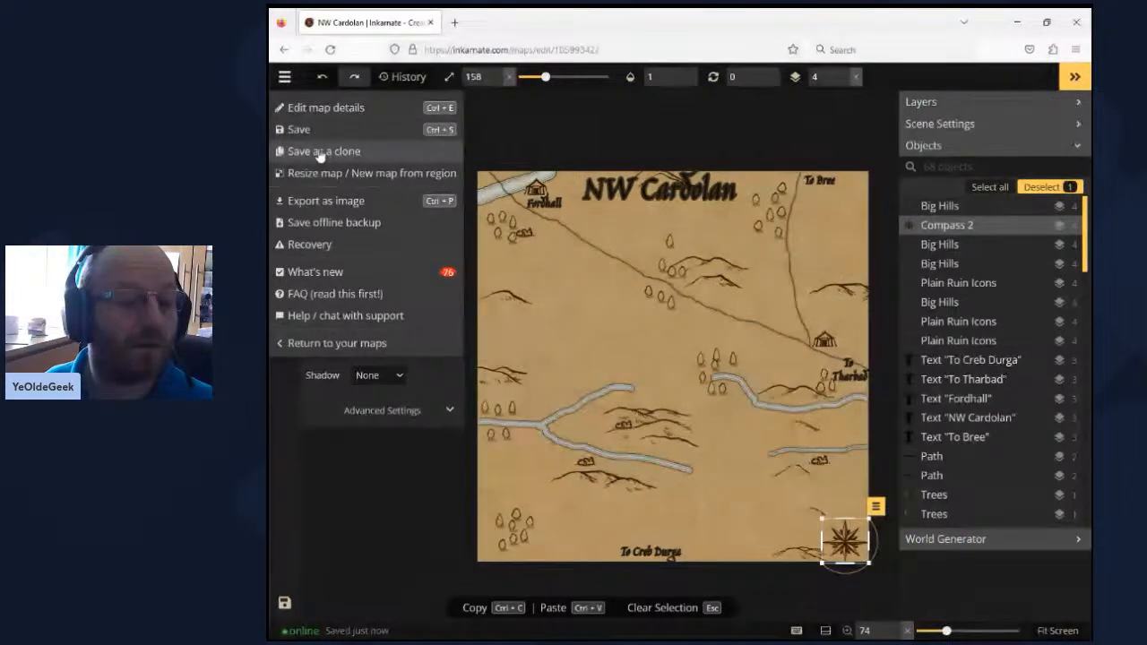
left_click(329, 345)
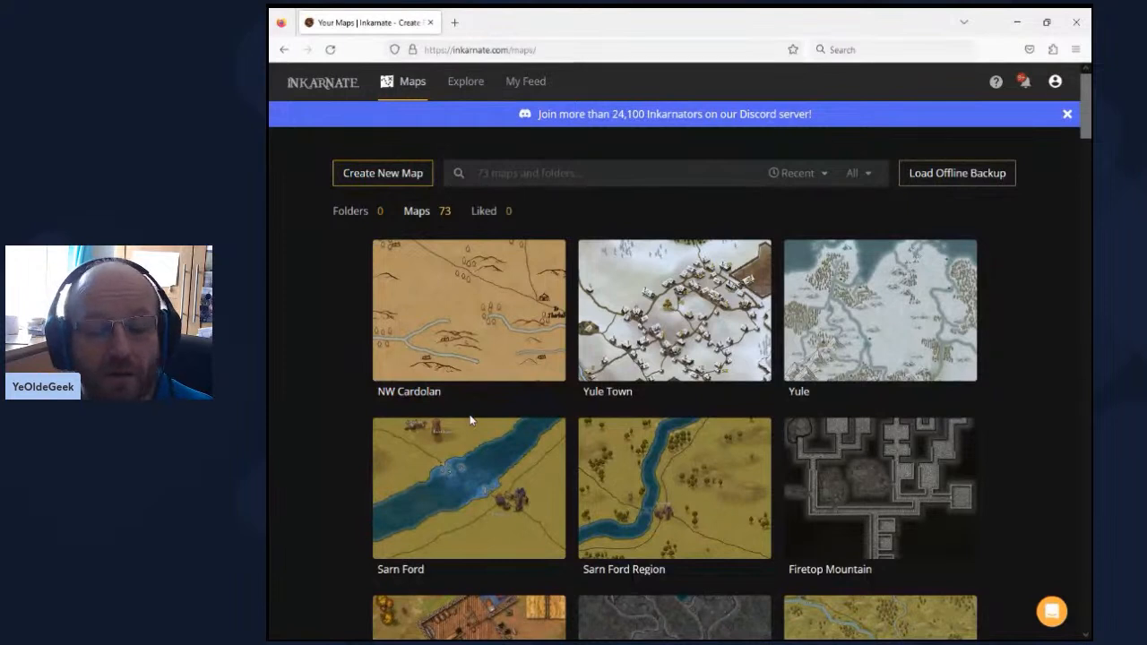
mouse_move(508, 457)
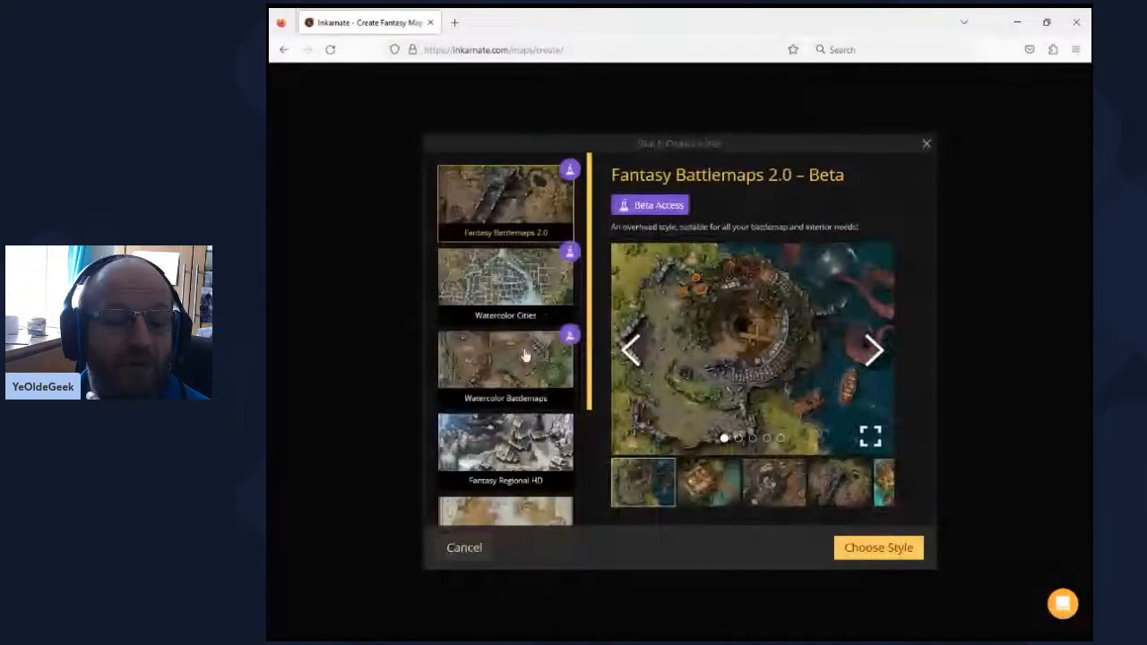
scroll(499, 379, "down", 2)
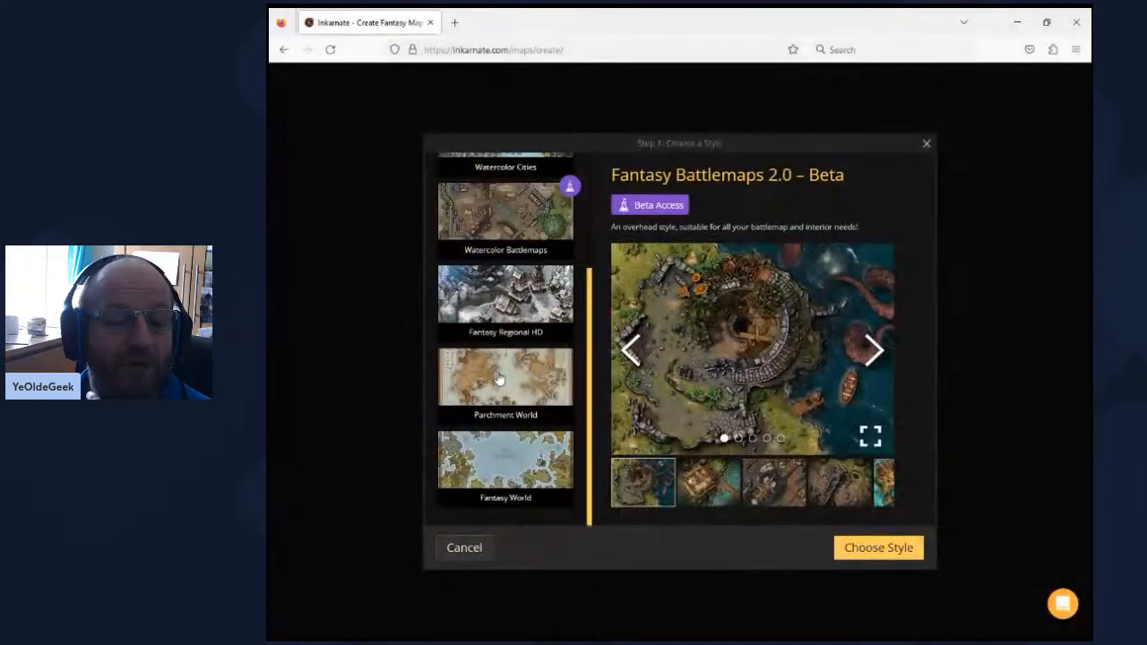
left_click(499, 379)
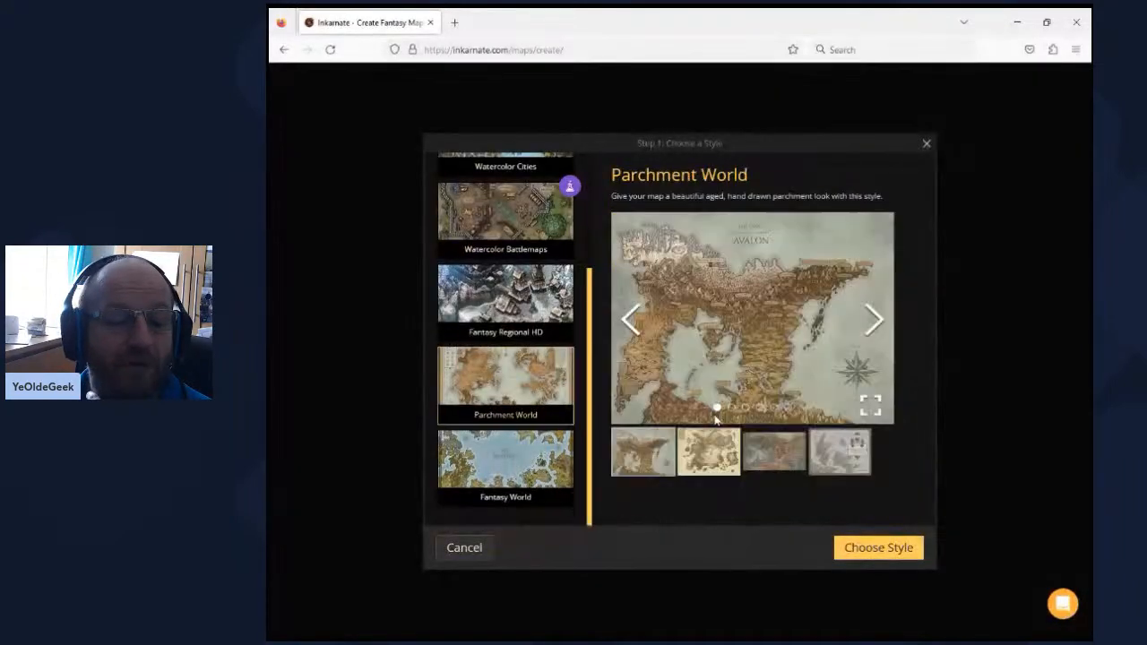
left_click(880, 549)
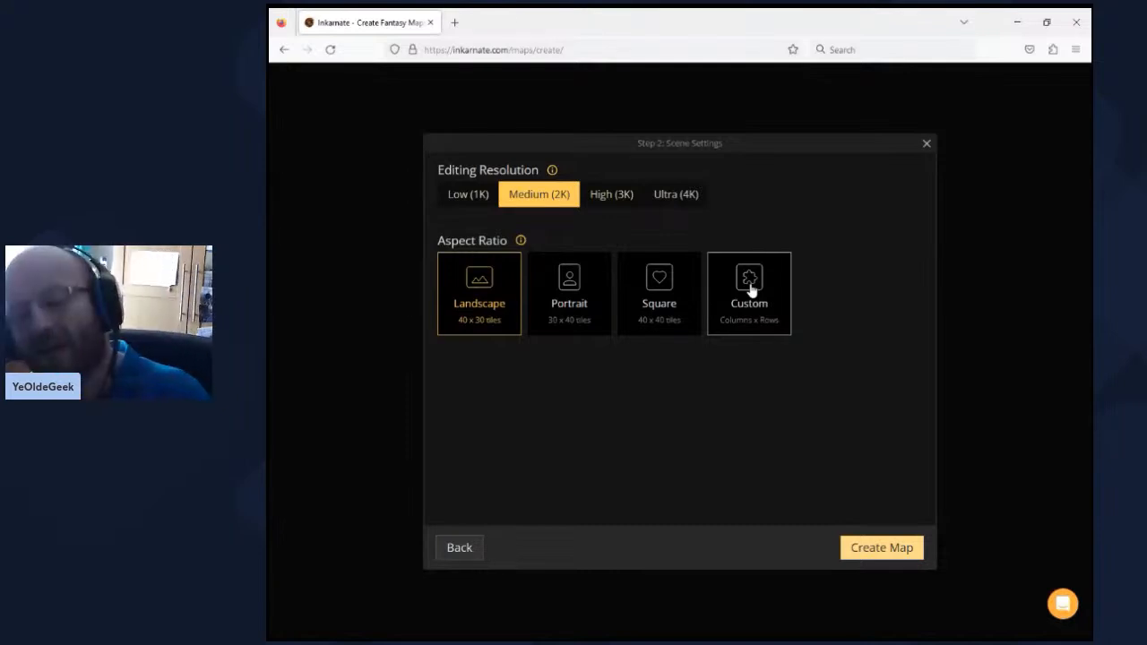
left_click(568, 302)
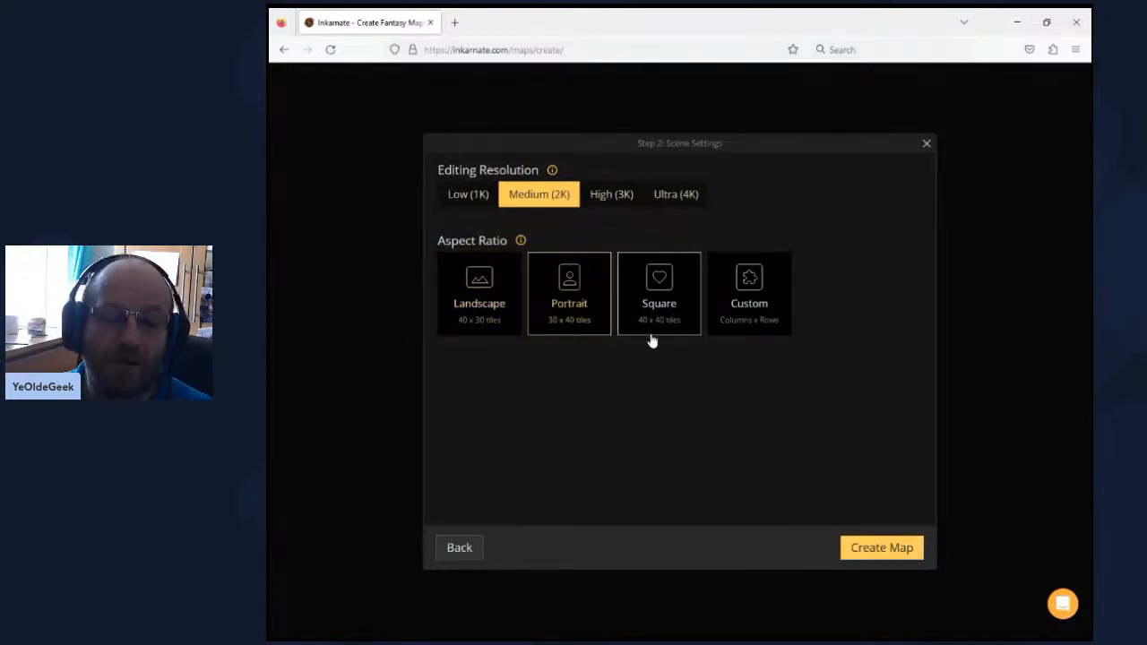
left_click(866, 551)
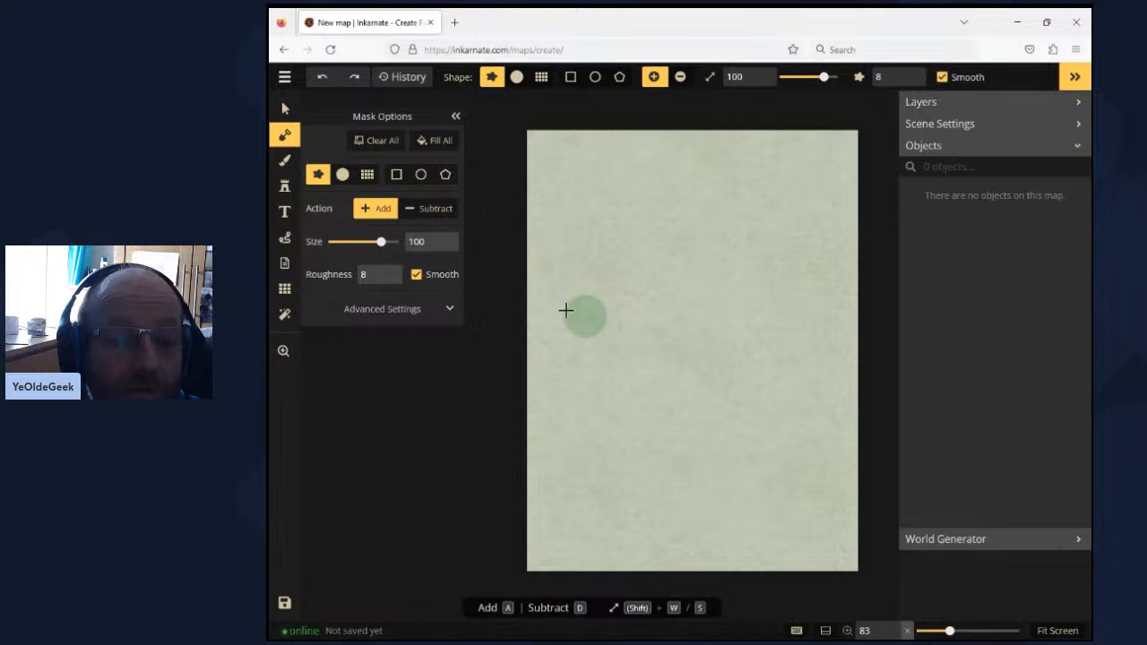
- Cover the entire canvas with land, adding with a mask brush of size 200
left_click(398, 242)
mouse_move(533, 167)
left_mouse_down()
mouse_move(851, 167)
mouse_move(855, 558)
mouse_move(560, 549)
mouse_move(616, 499)
mouse_move(582, 282)
left_mouse_up()
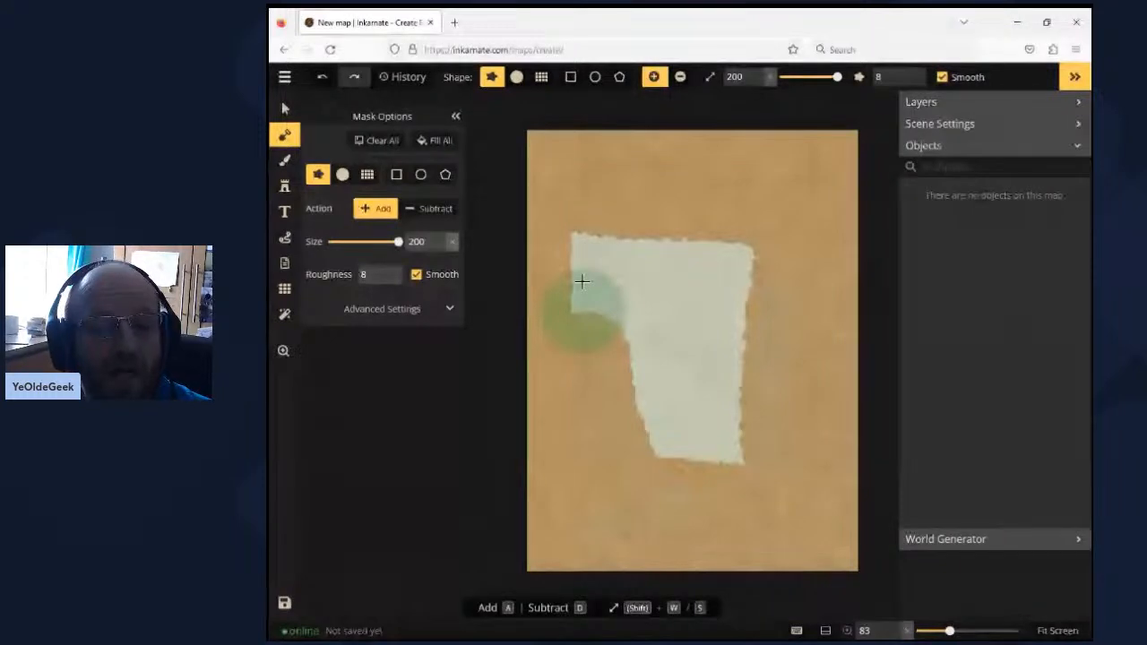
mouse_move(582, 282)
left_mouse_down()
mouse_move(740, 249)
mouse_move(674, 444)
left_mouse_up()
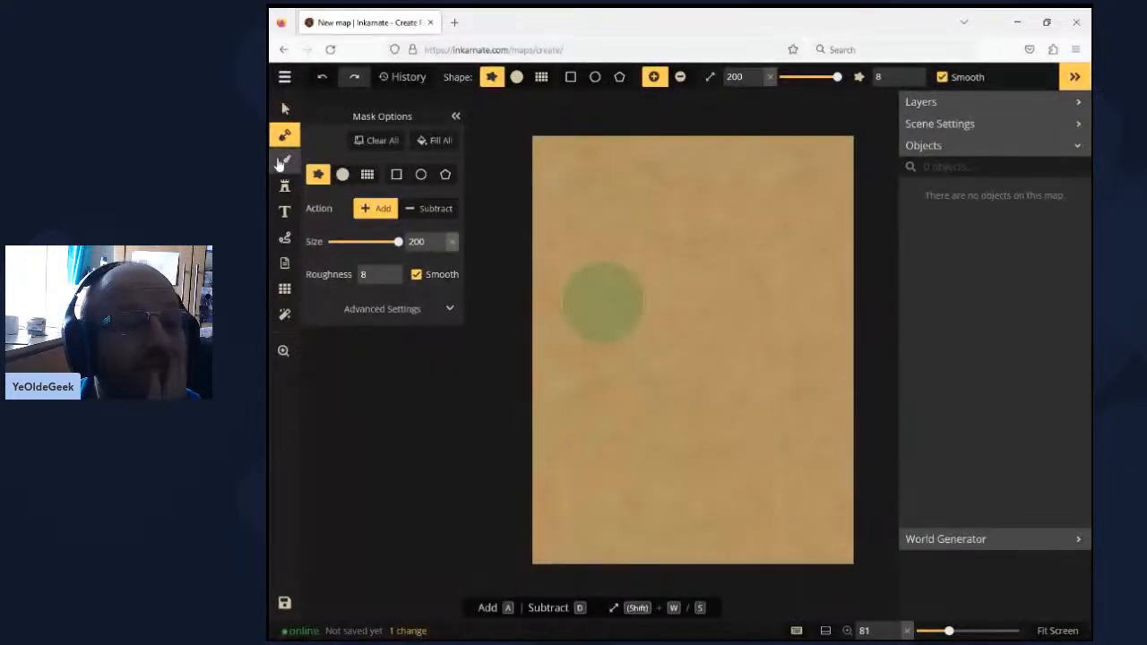
- Paint the whole foreground with the mottled brown texture from the Parchment Textures set, using a brush of size 200
left_click(281, 162)
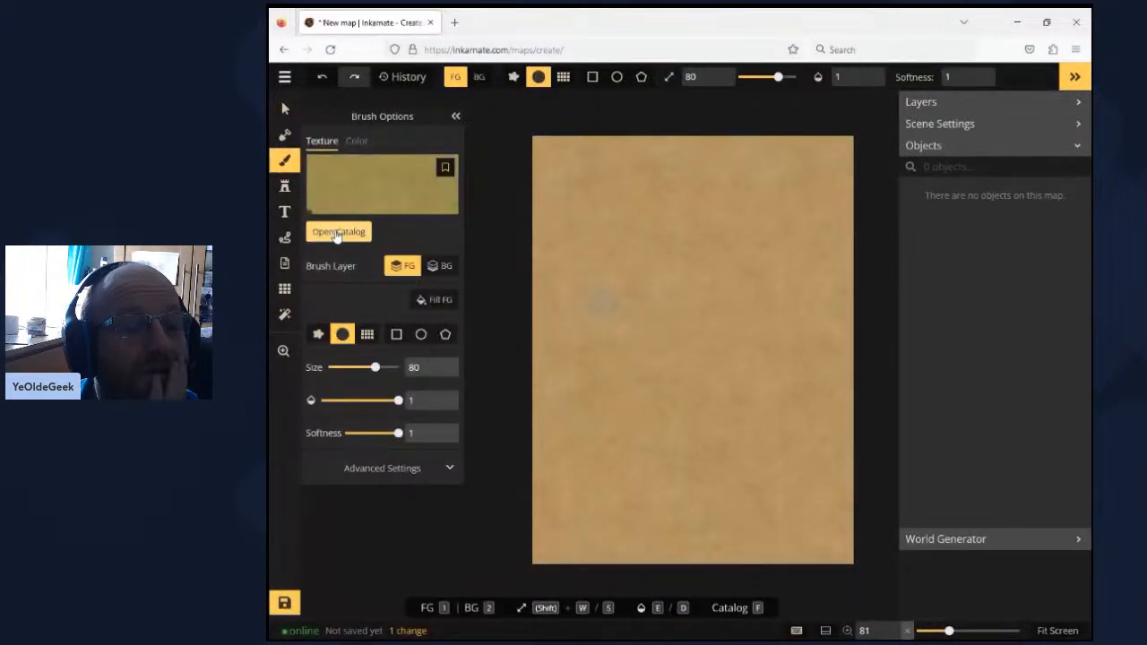
left_click(338, 232)
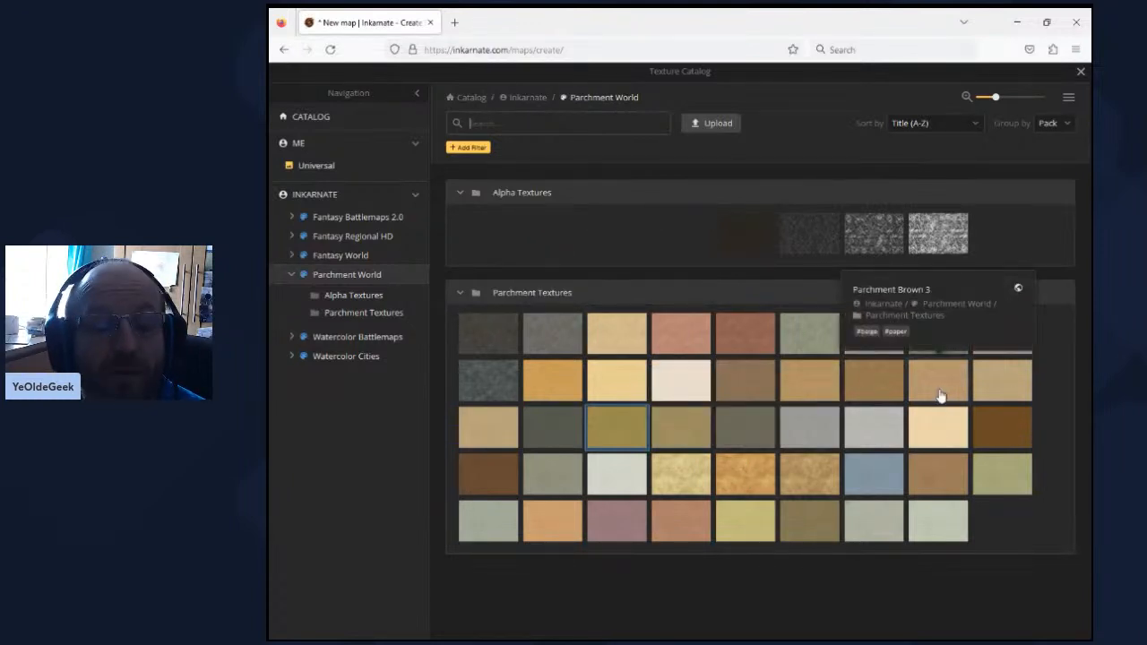
left_click(807, 472)
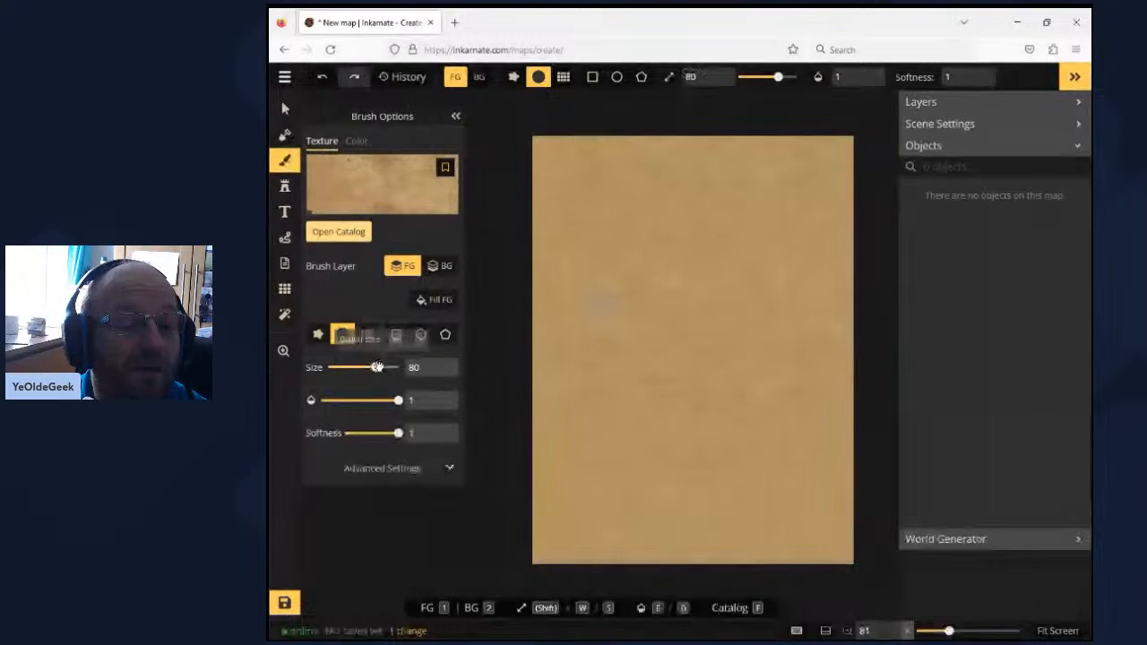
left_click_drag(376, 367, 397, 367)
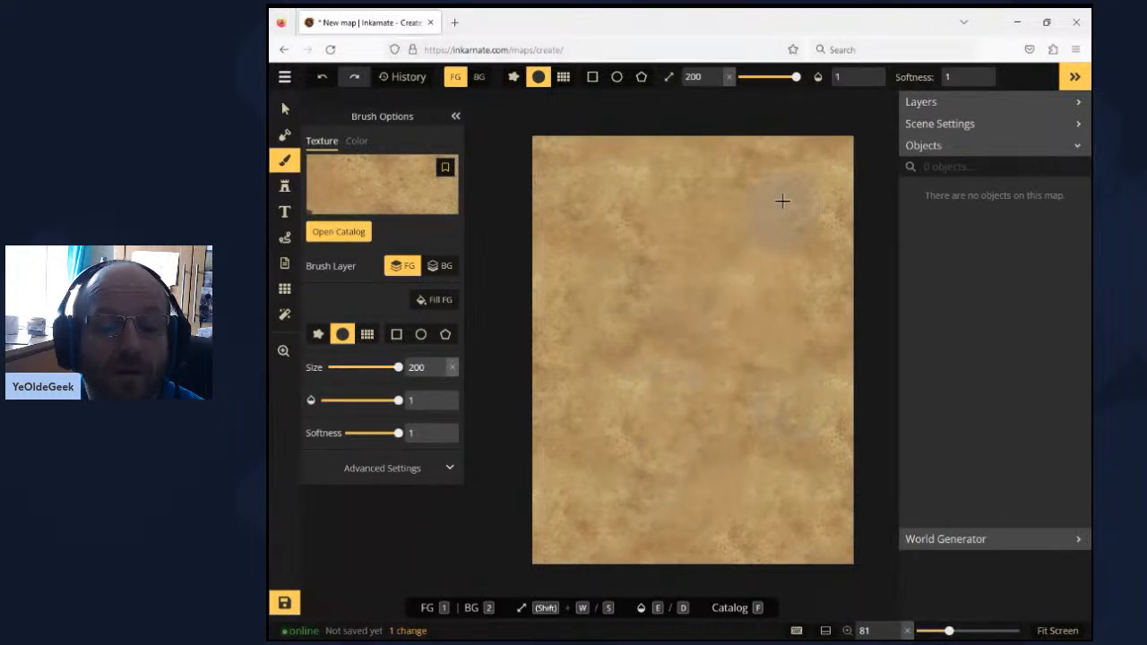
left_click(782, 200)
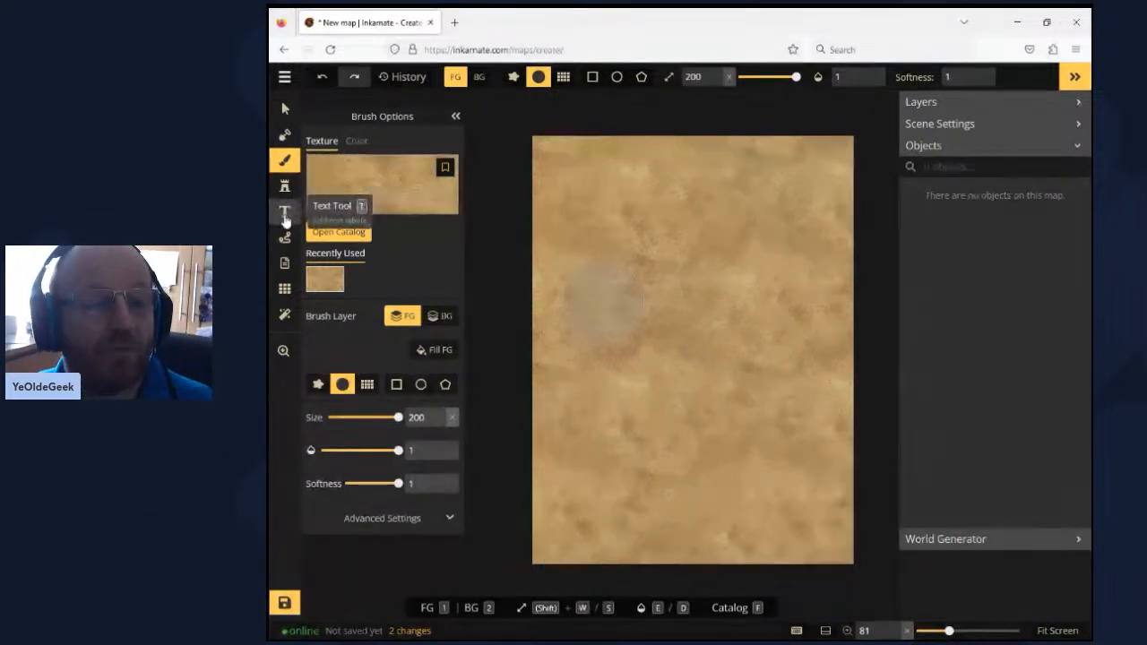
- Carve a winding river from the north-centre of the map down to the south edge, subtracting with a round mask brush of size 15
left_click(284, 135)
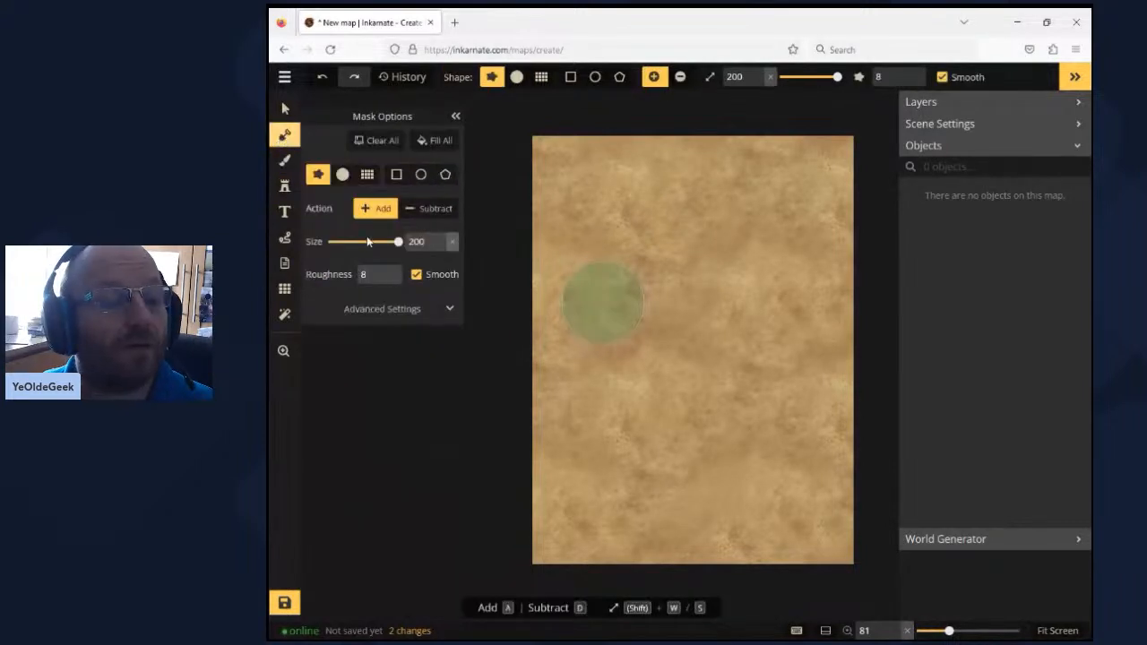
left_click(338, 245)
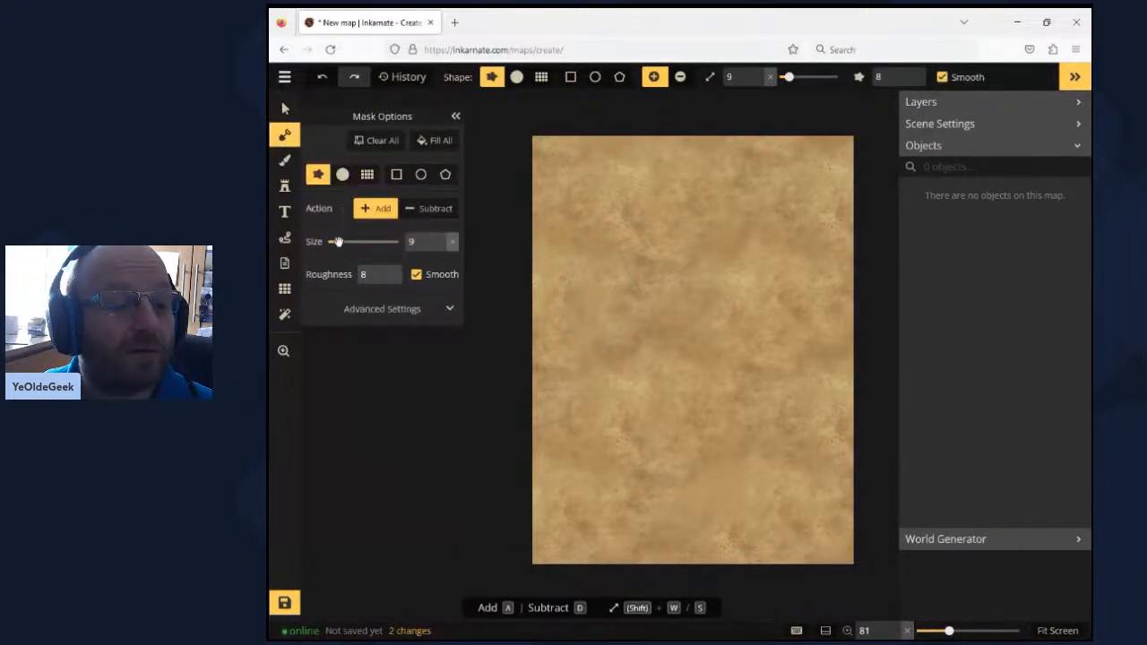
left_click(342, 173)
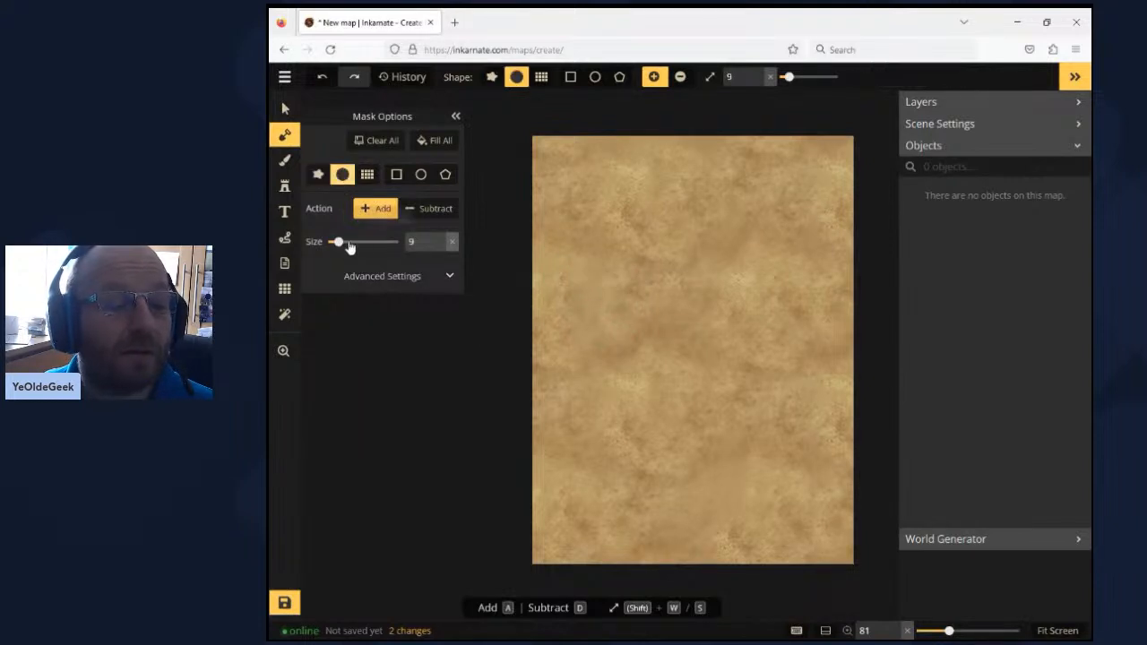
left_click_drag(349, 243, 344, 242)
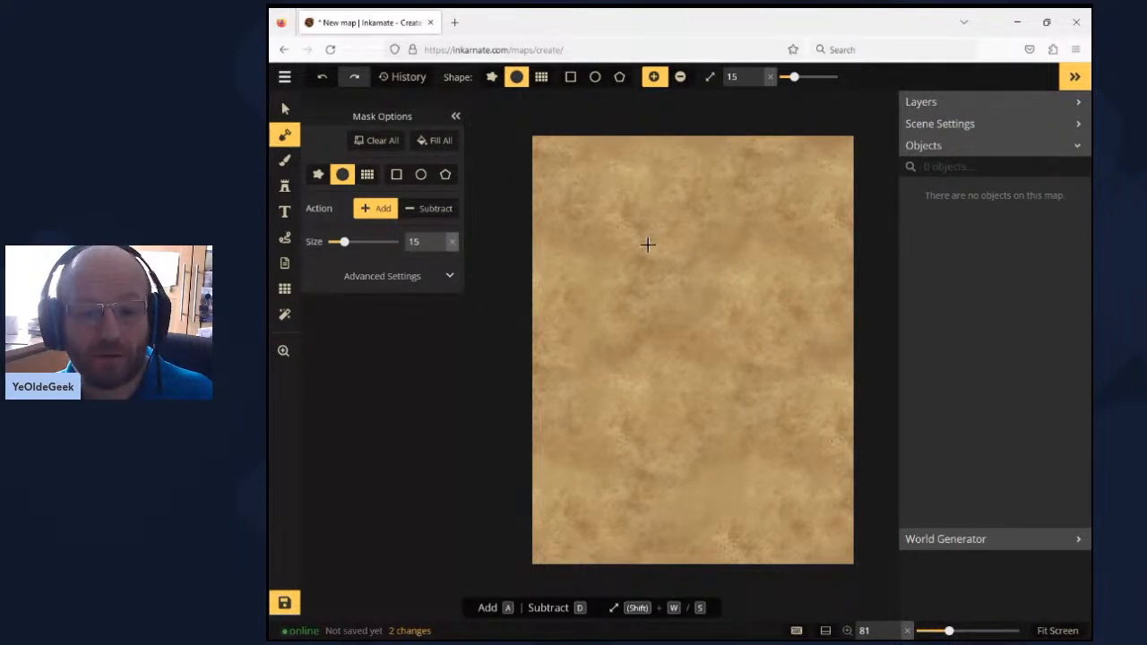
left_click(370, 212)
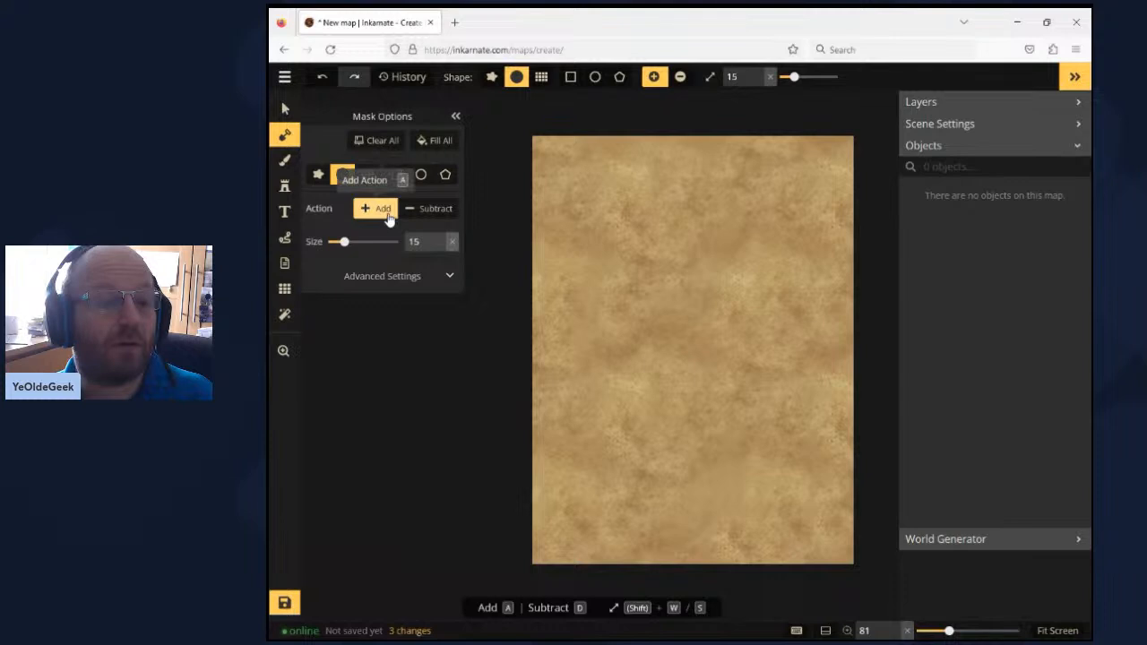
left_click(428, 209)
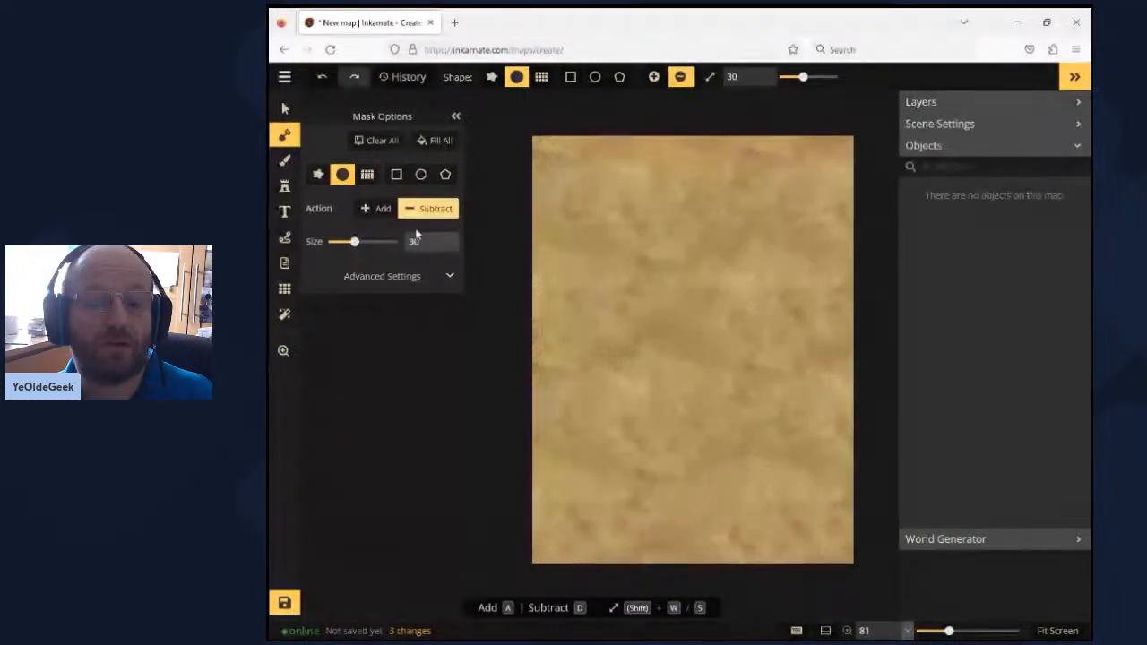
left_click(341, 244)
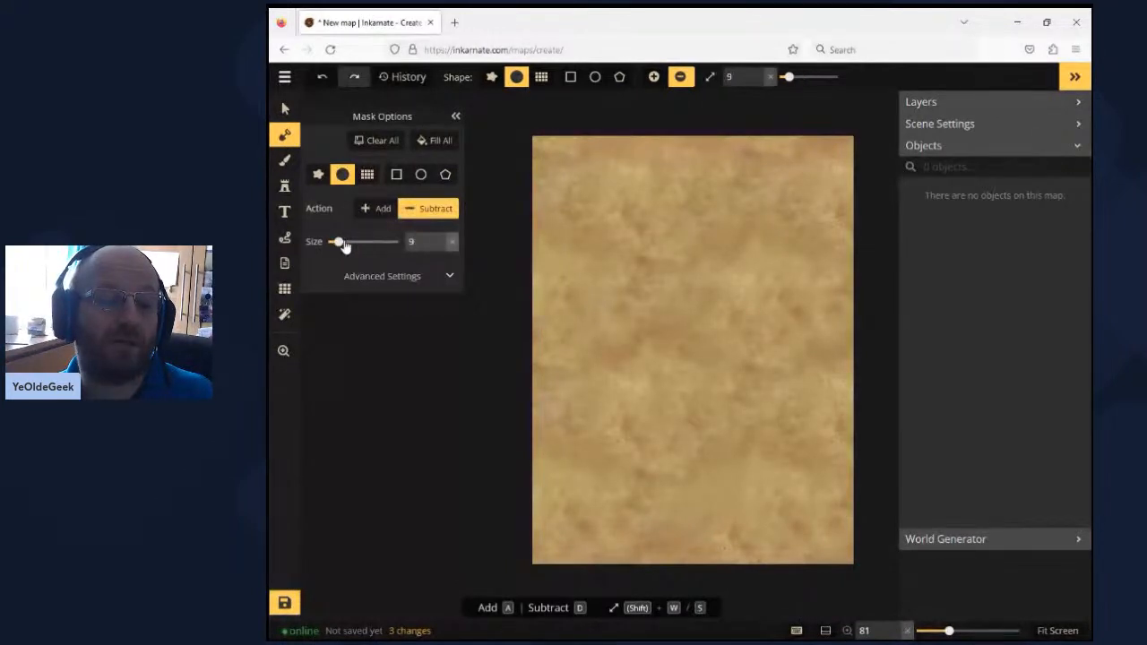
left_click(344, 243)
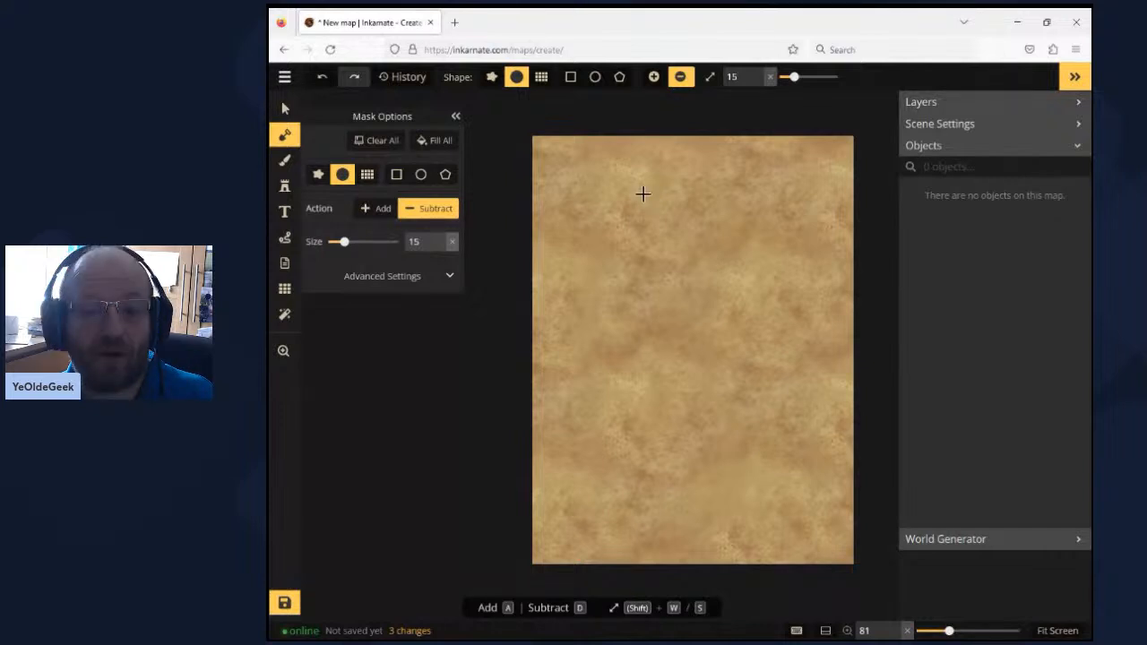
mouse_move(643, 194)
left_mouse_down()
mouse_move(662, 231)
mouse_move(691, 399)
mouse_move(671, 577)
mouse_move(690, 586)
left_mouse_up()
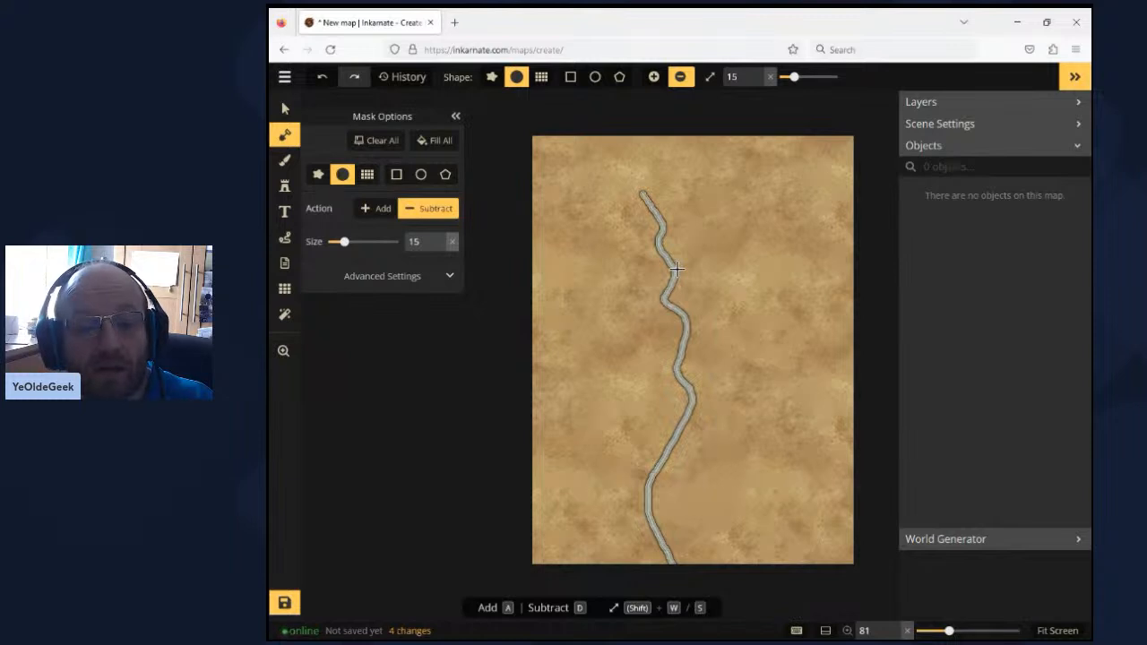
- Carve three tributaries off the main river: a short northeast branch, a longer one to the east and one to the west
mouse_move(677, 269)
left_mouse_down()
mouse_move(722, 256)
mouse_move(716, 233)
left_mouse_up()
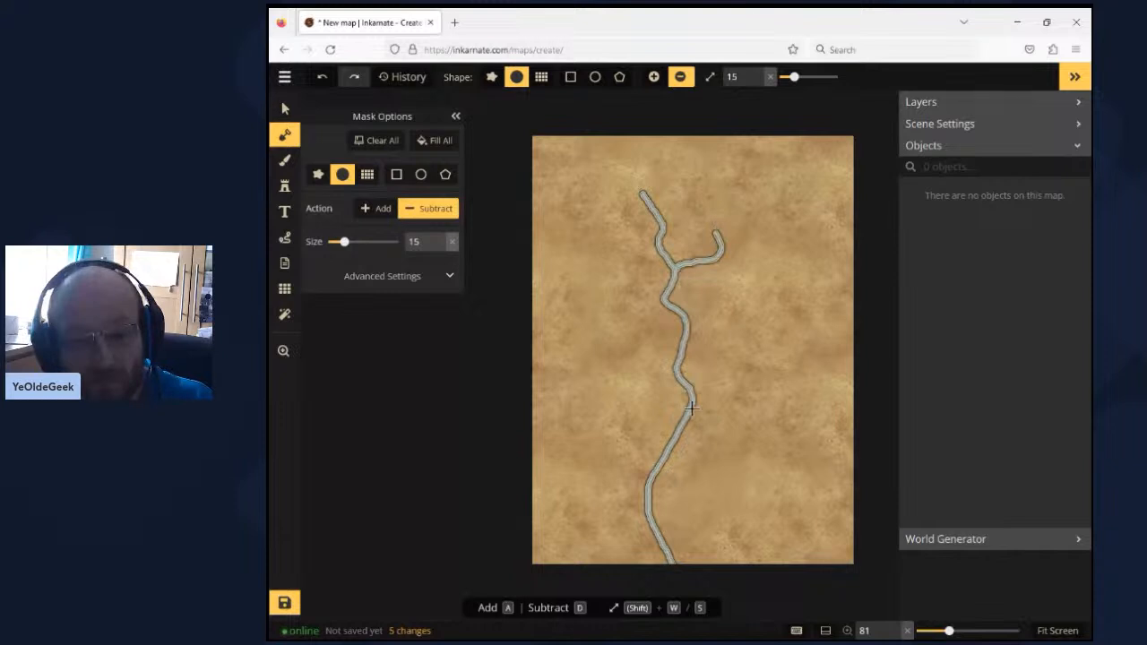
left_click_drag(691, 408, 767, 347)
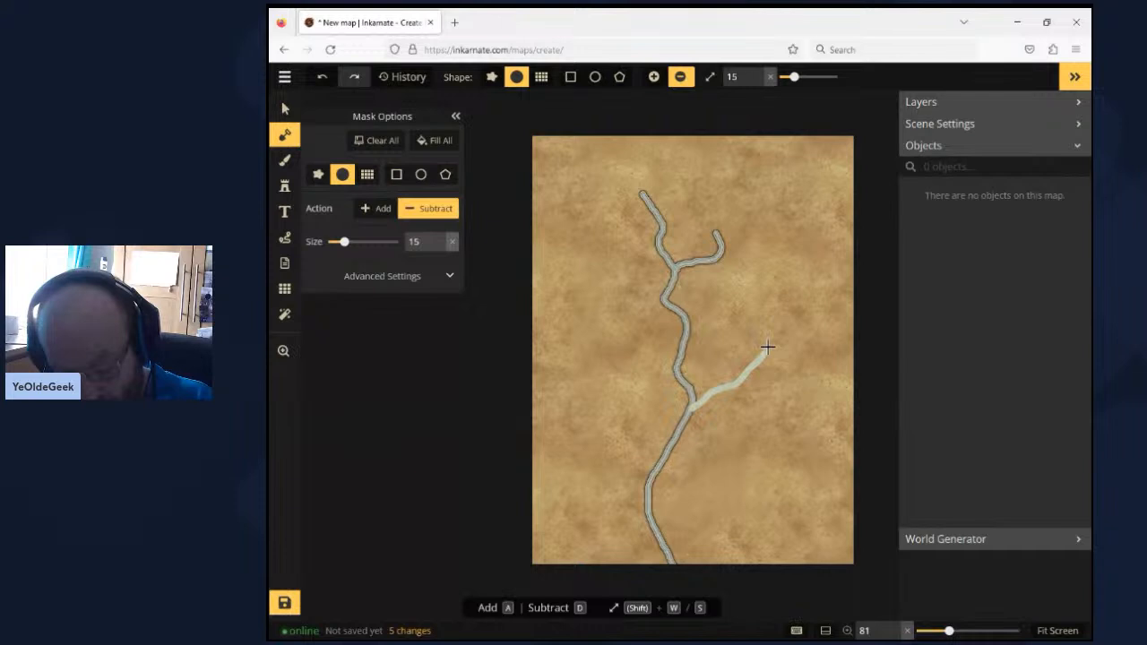
left_click_drag(677, 369, 618, 342)
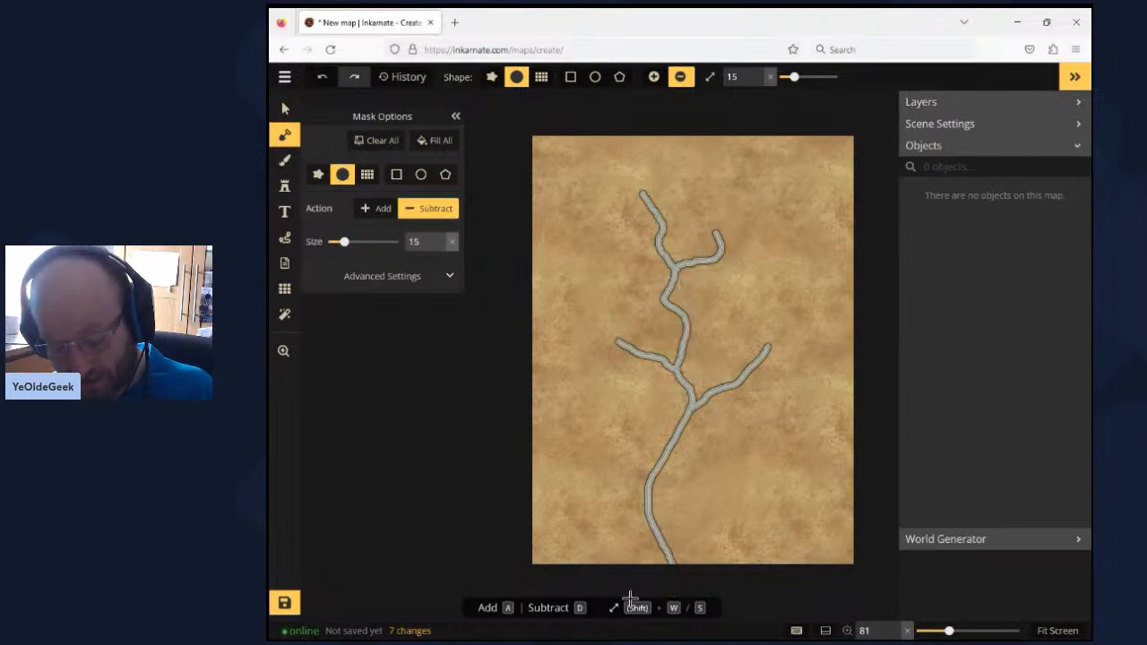
- Place the third Plain Orc Icons stamp from the Parchment World catalog at size 363, just east of the short northeast tributary
left_click(284, 187)
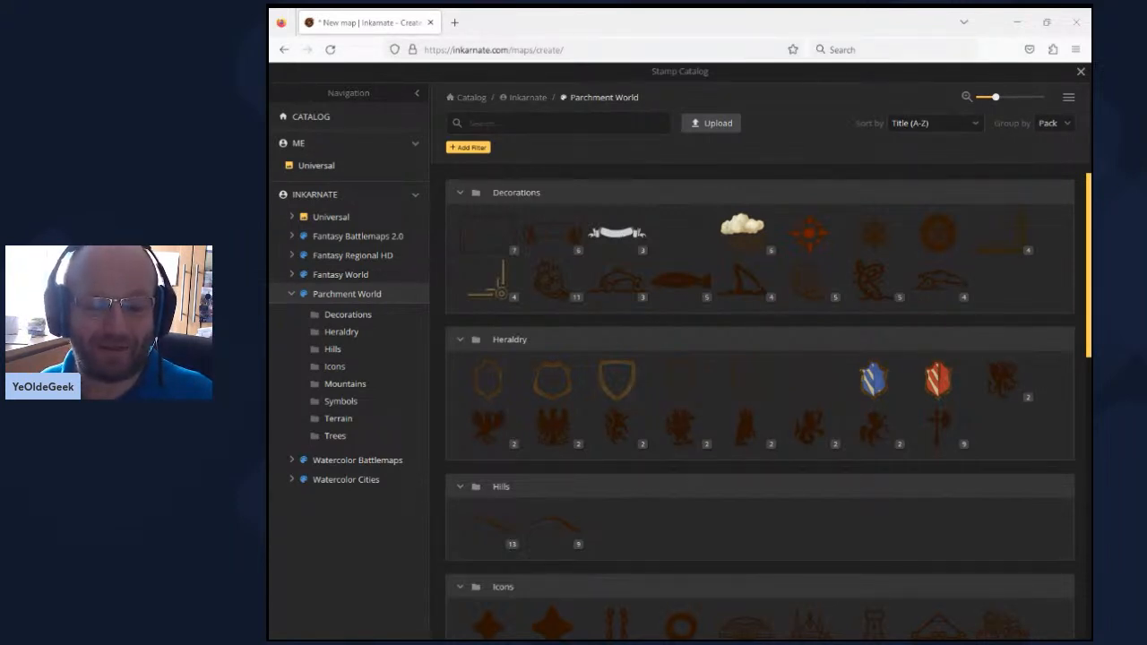
left_click(654, 613)
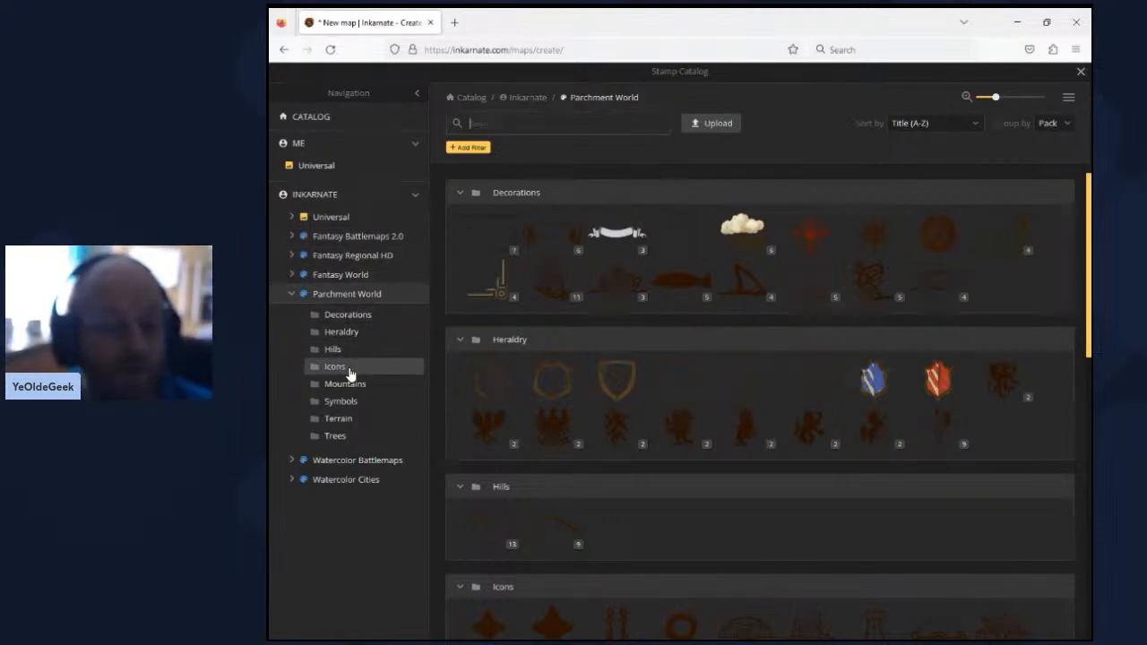
mouse_move(717, 431)
left_click(361, 422)
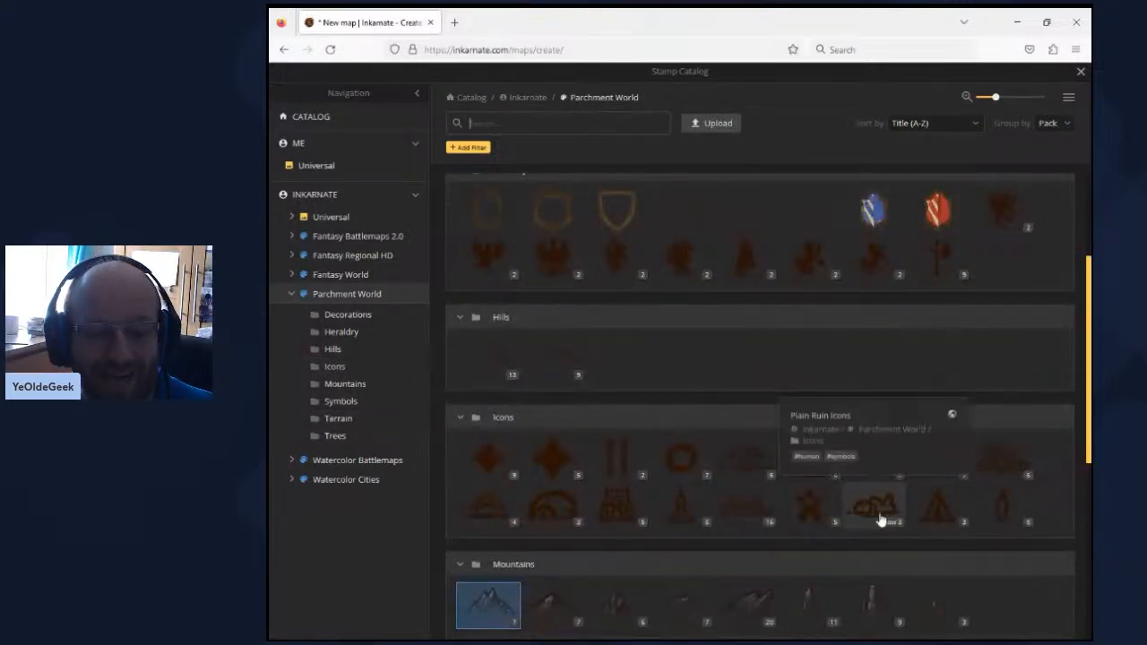
mouse_move(639, 509)
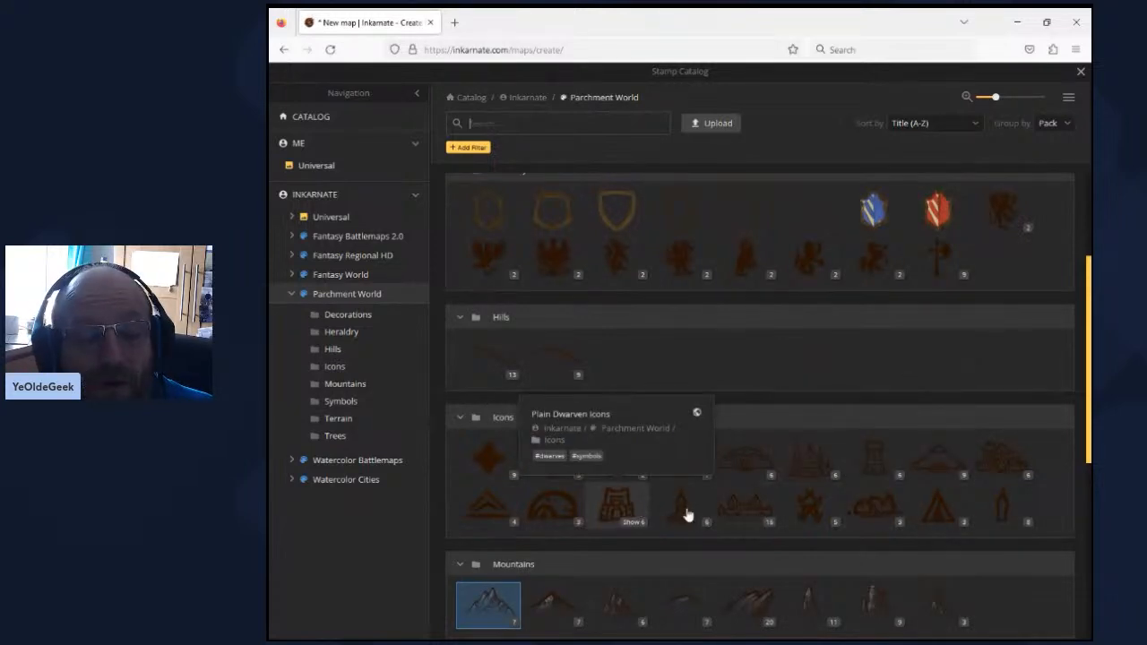
mouse_move(999, 478)
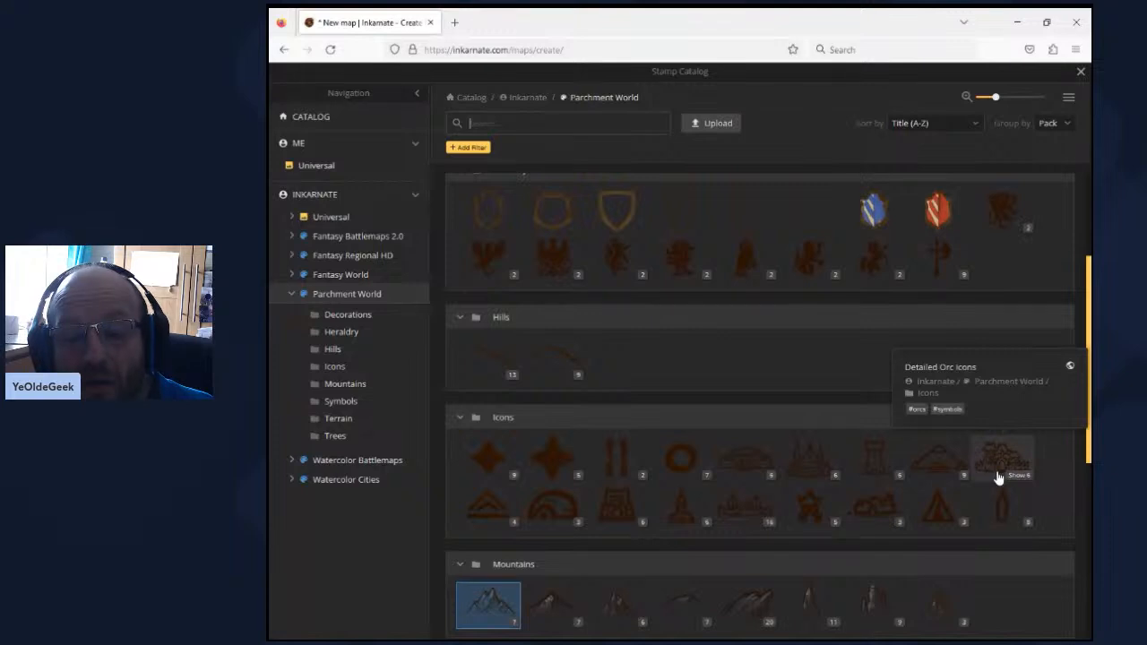
mouse_move(874, 480)
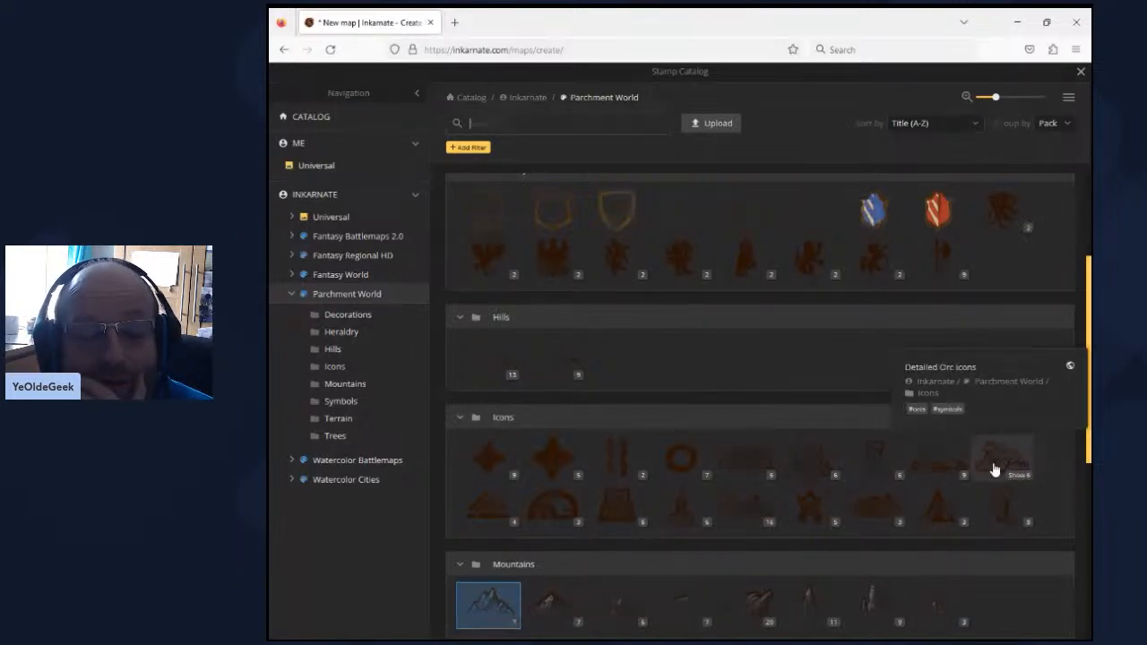
mouse_move(734, 514)
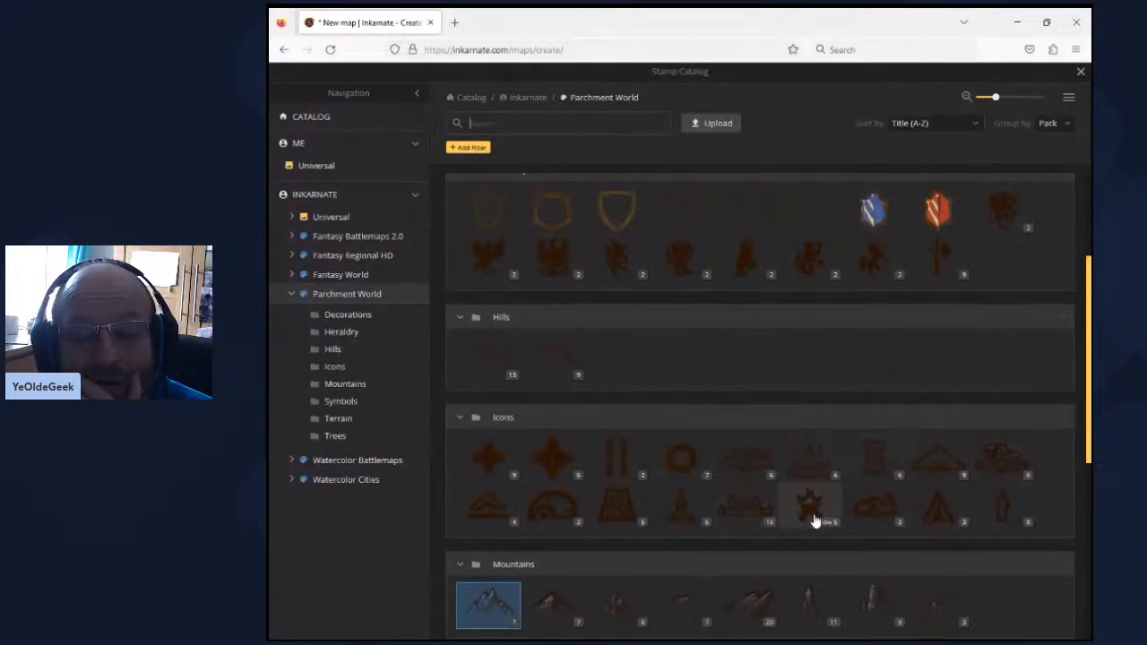
mouse_move(813, 520)
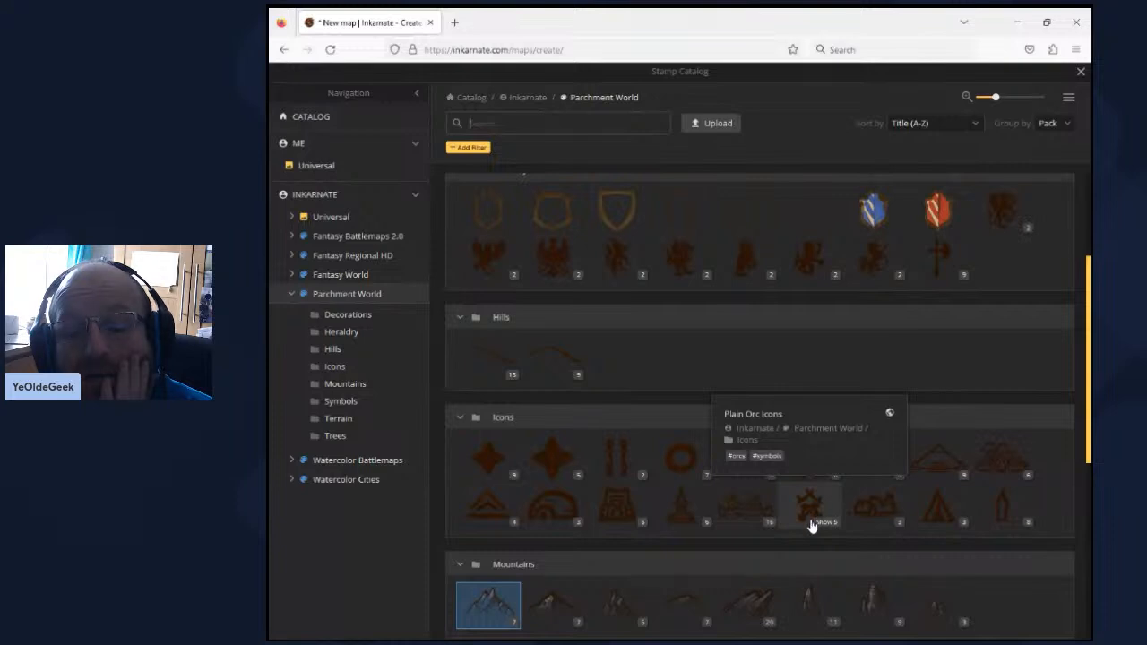
left_click(809, 511)
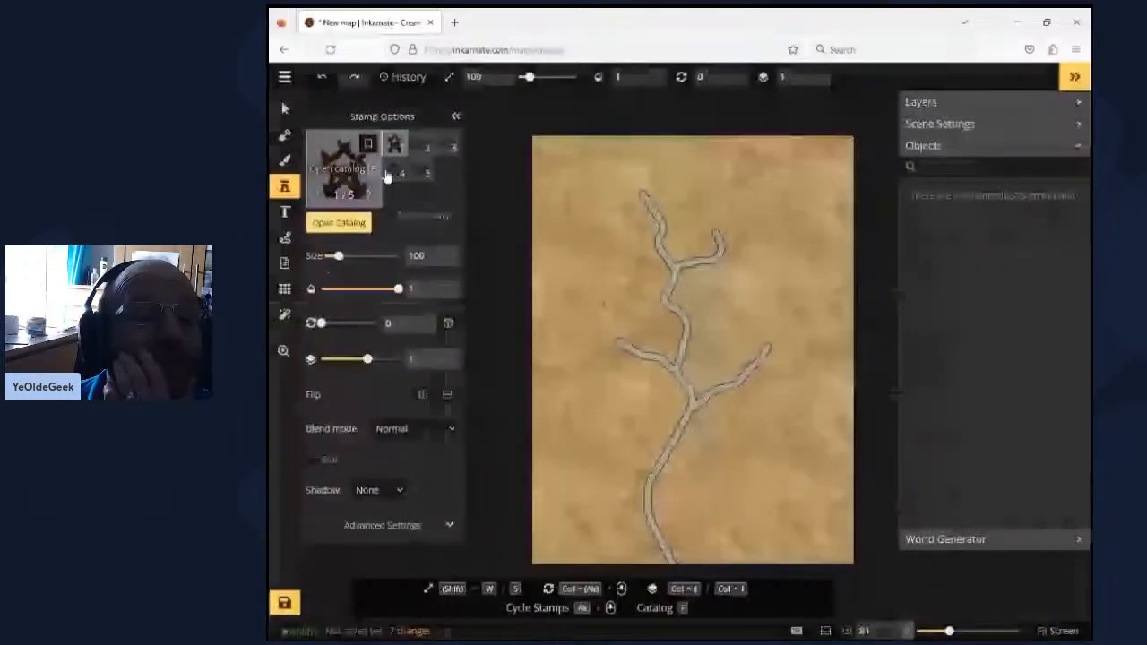
left_click(446, 143)
left_click_drag(339, 257, 379, 256)
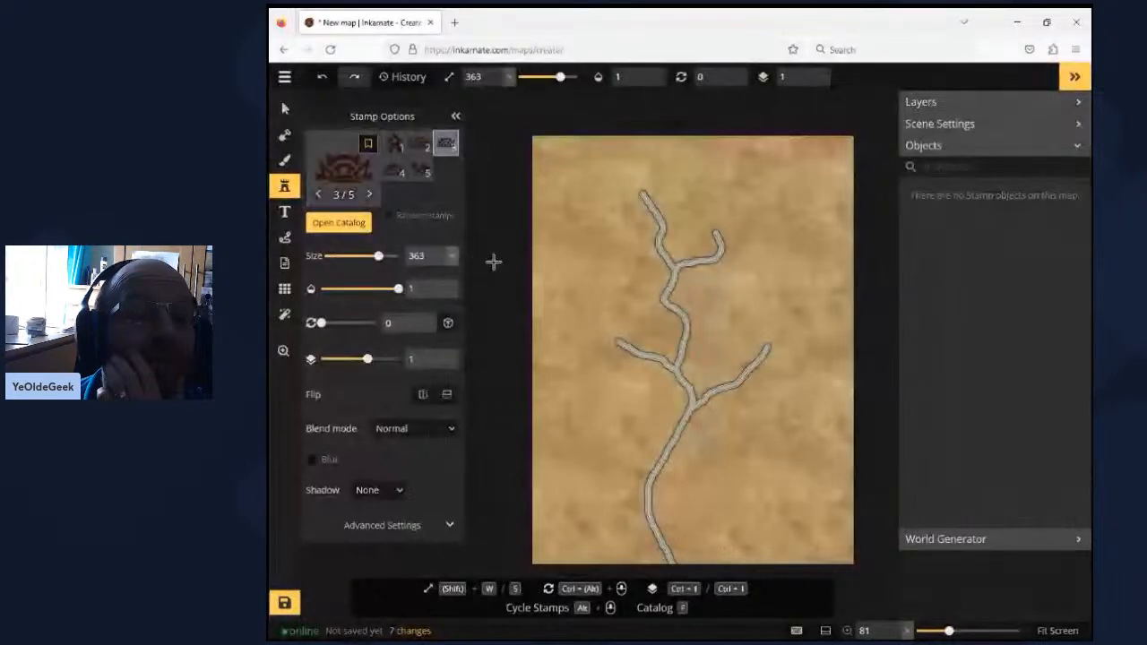
left_click(752, 248)
- Set the map label style to the UnifrakturCook font with a black fill and size 32
key("t")
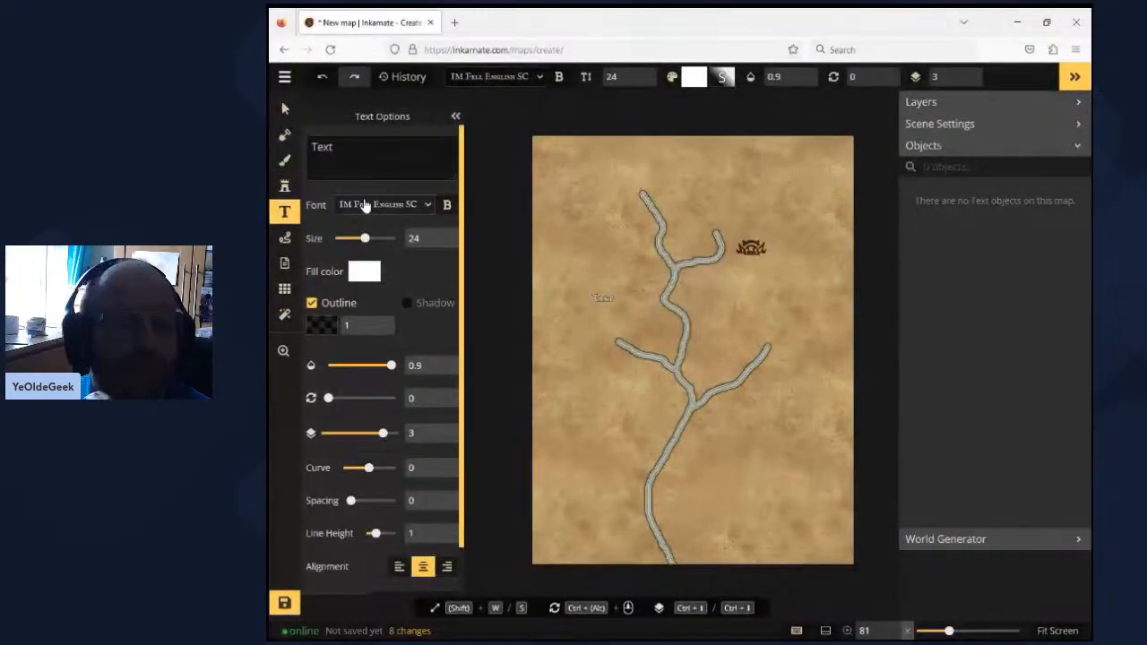
left_click(365, 206)
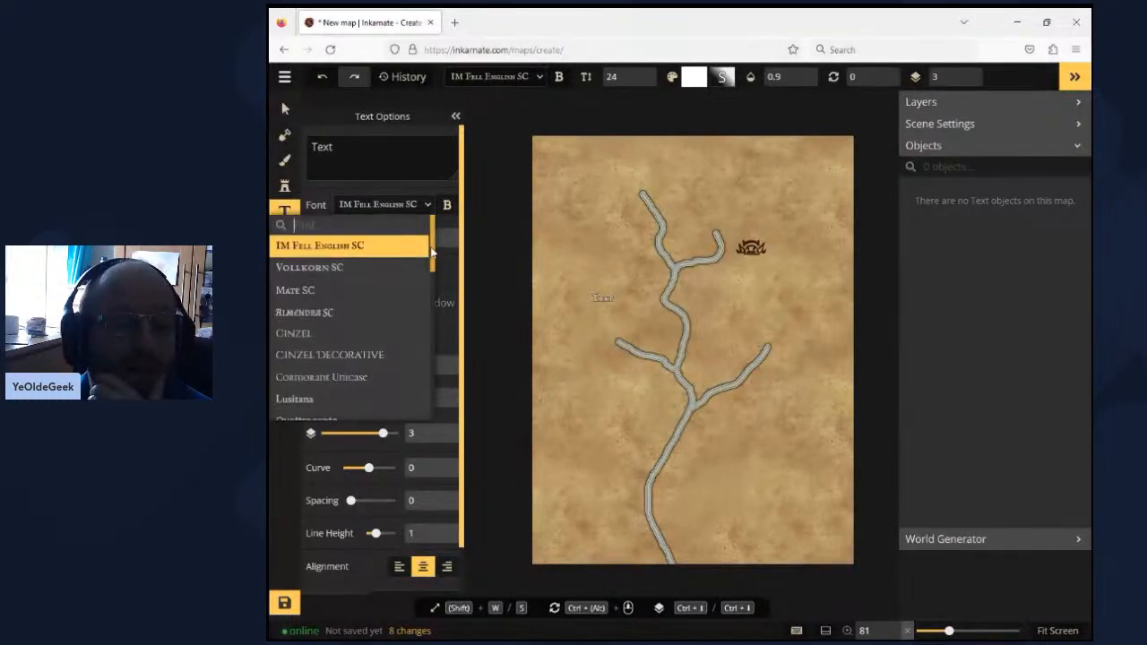
left_click_drag(432, 252, 439, 309)
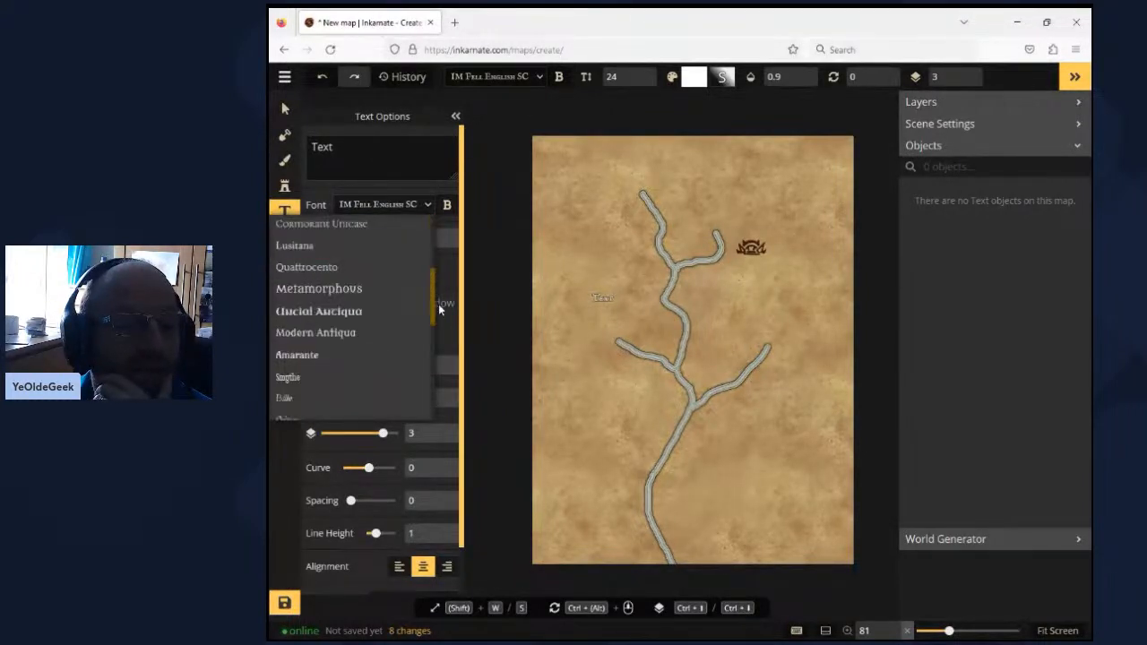
left_click_drag(439, 309, 439, 406)
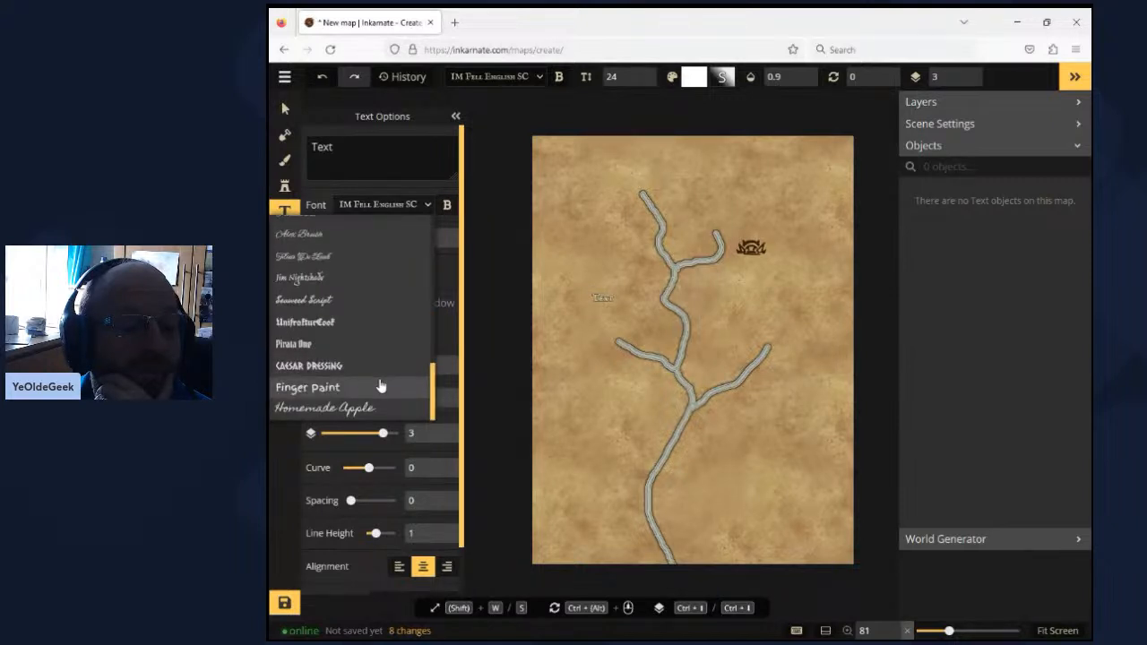
left_click(310, 326)
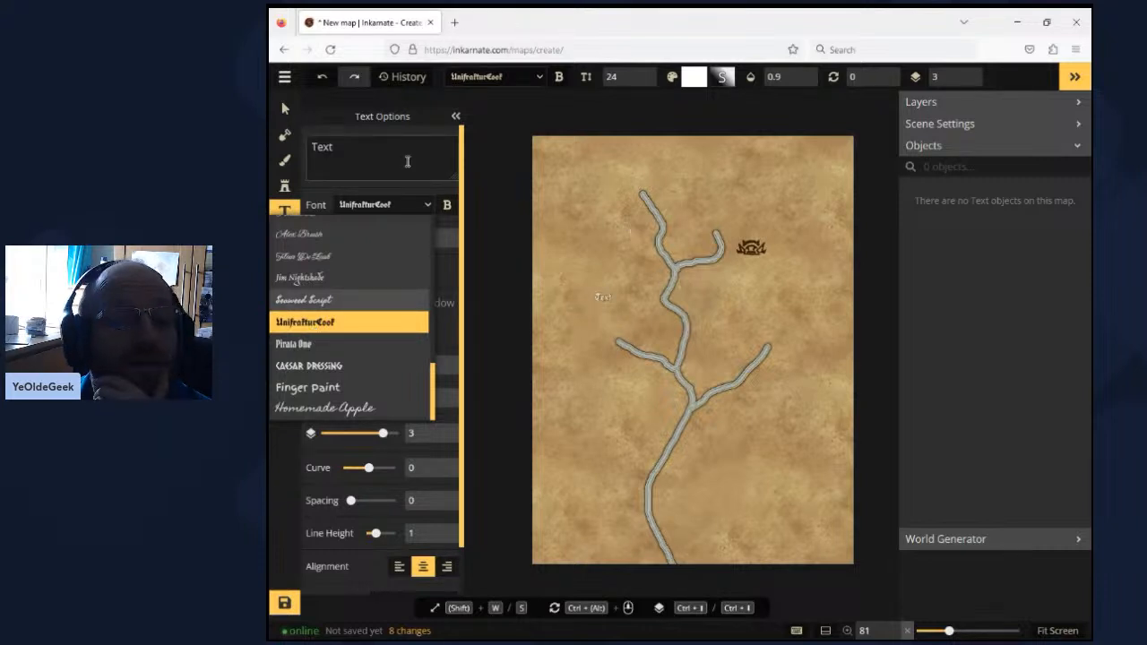
left_click(406, 161)
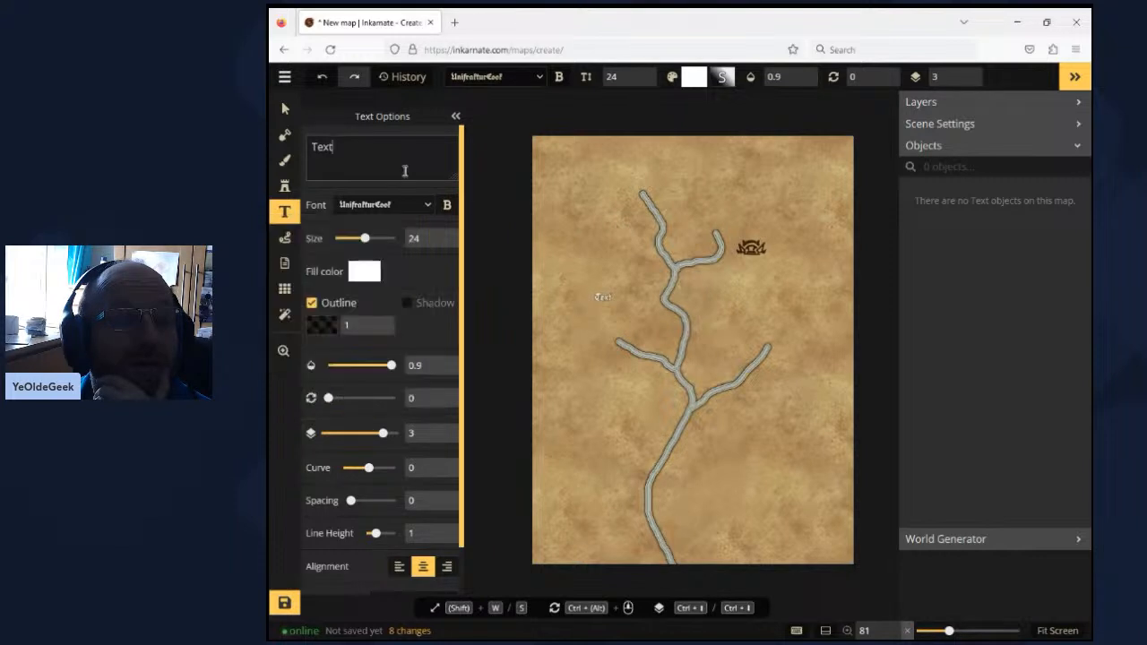
left_click(366, 272)
left_click(526, 363)
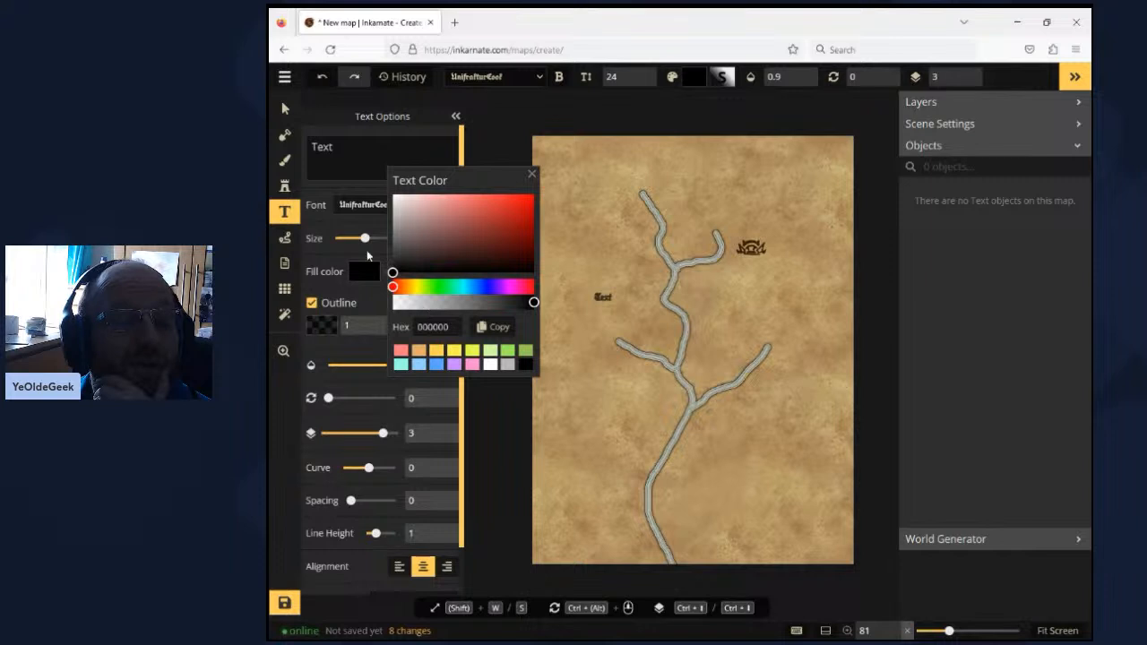
left_click(382, 238)
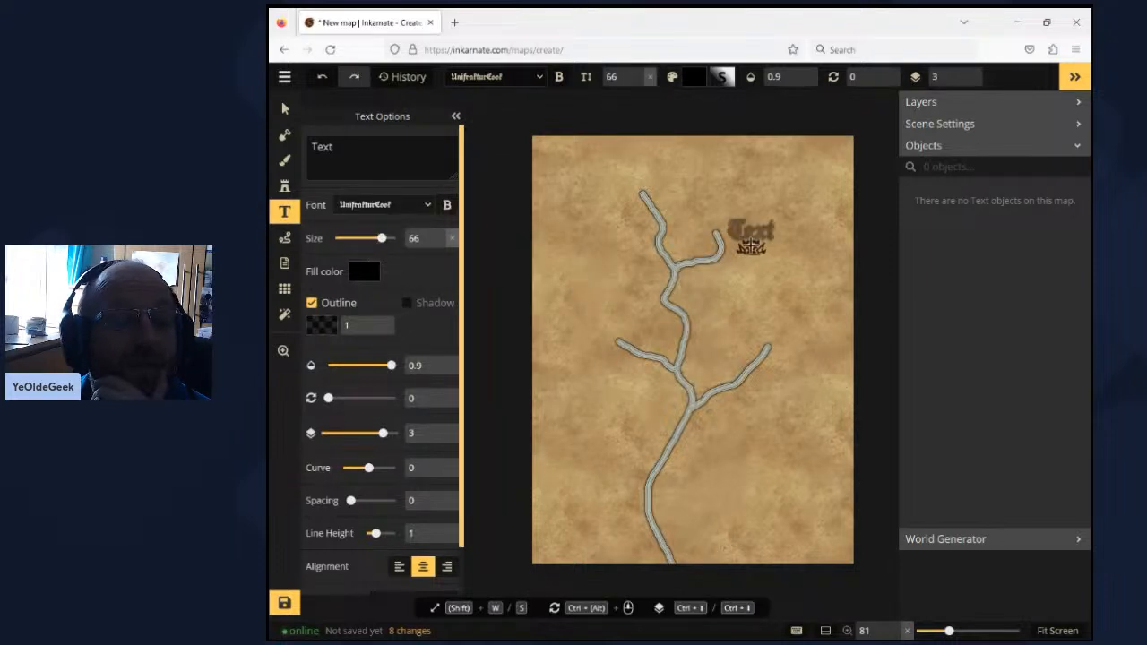
left_click(369, 239)
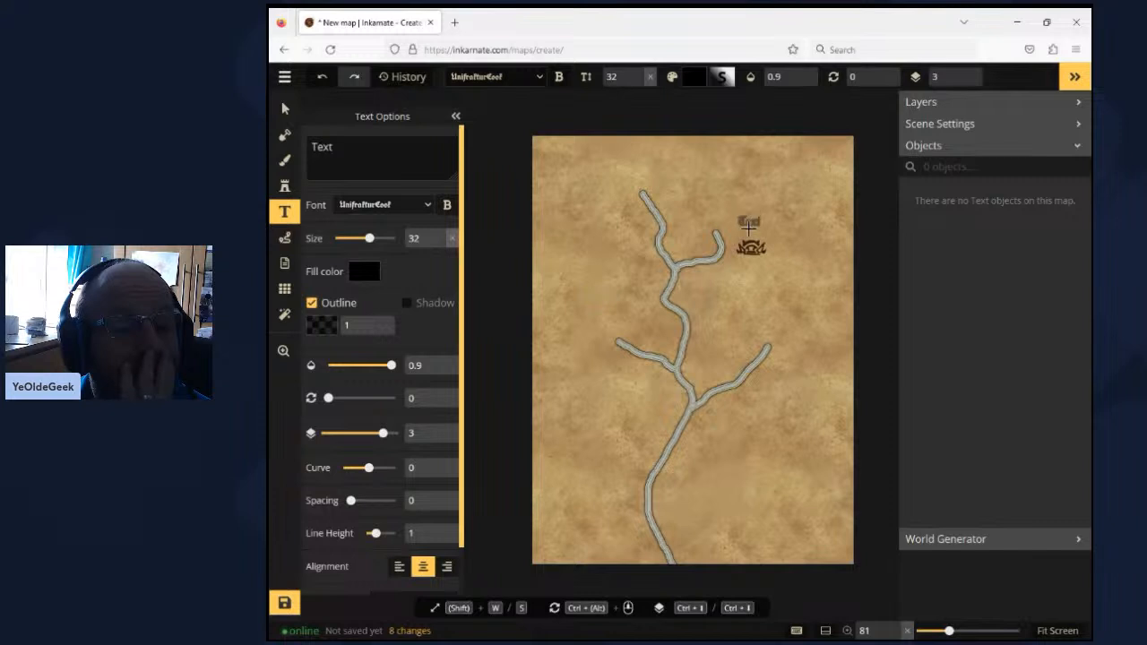
- Add the label "Creb Durga" and position it just above the orc icon in the northeast
left_click(748, 228)
type("Creb ")
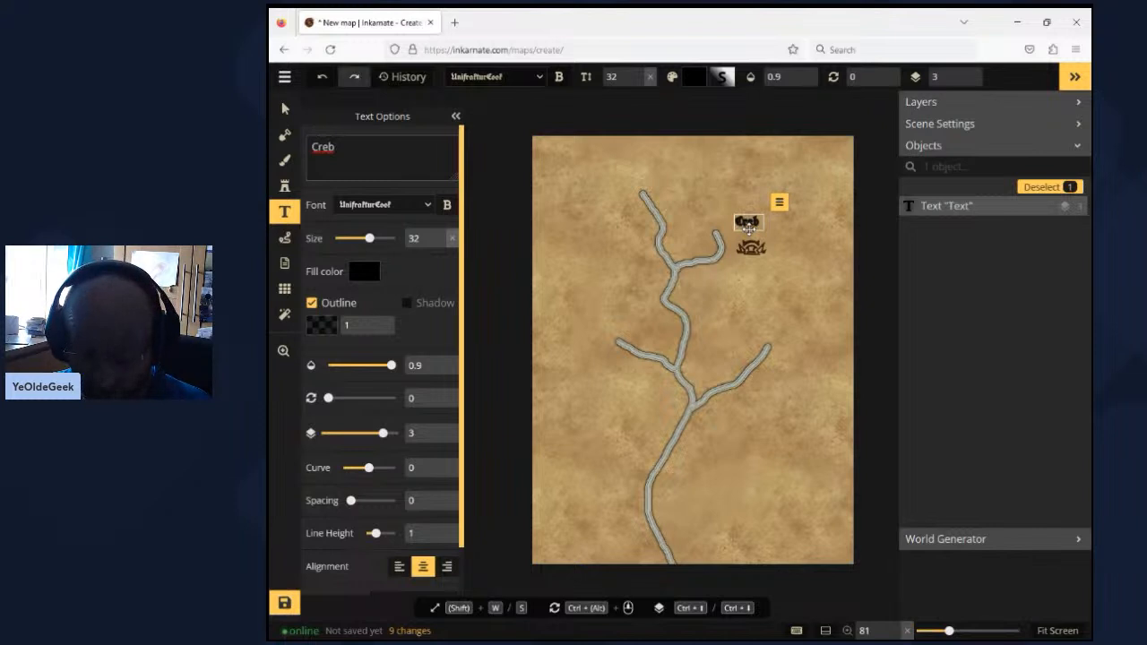
type("Durga")
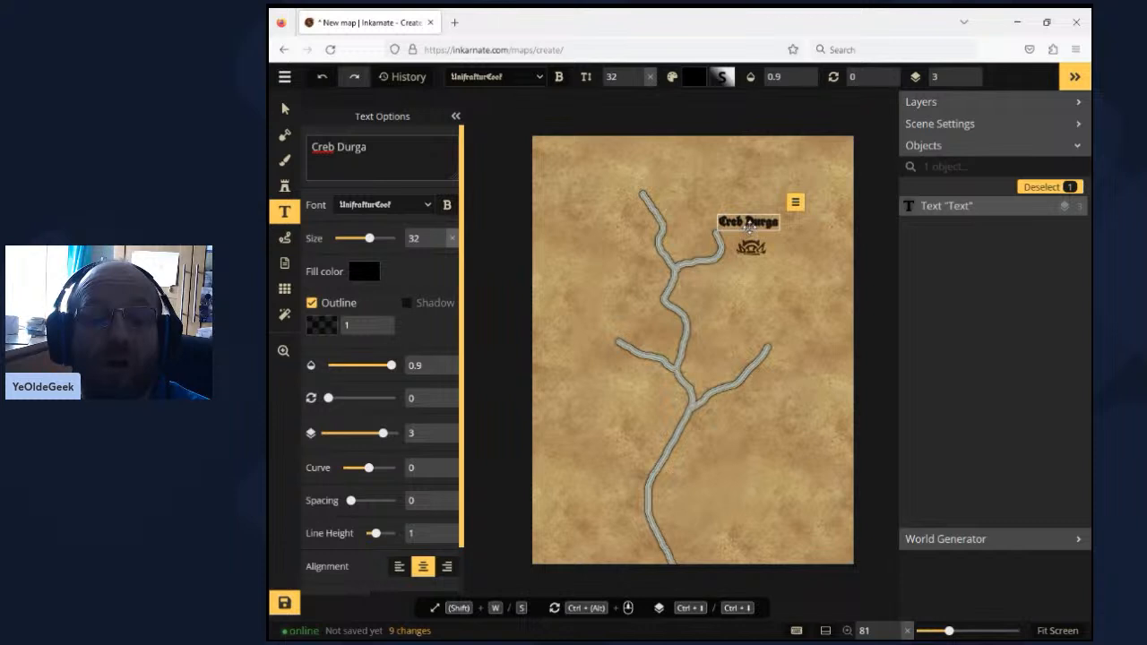
left_click(765, 234)
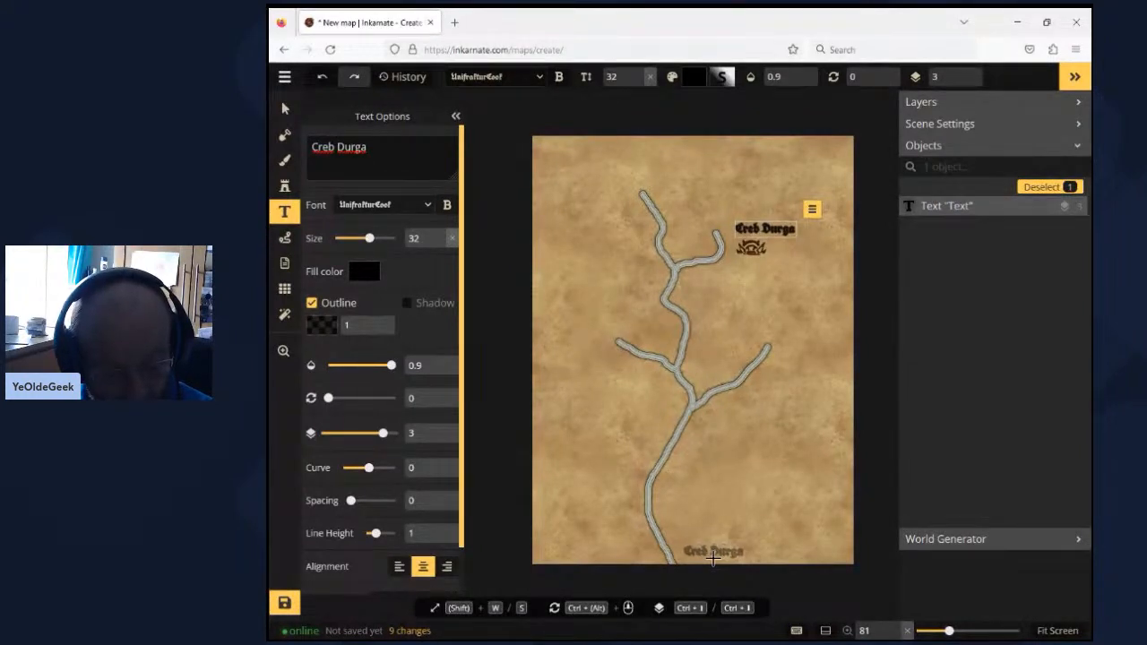
- Add the label "To Suduri" beside the river at the map's south edge, nudging it slightly into position
left_click(709, 559)
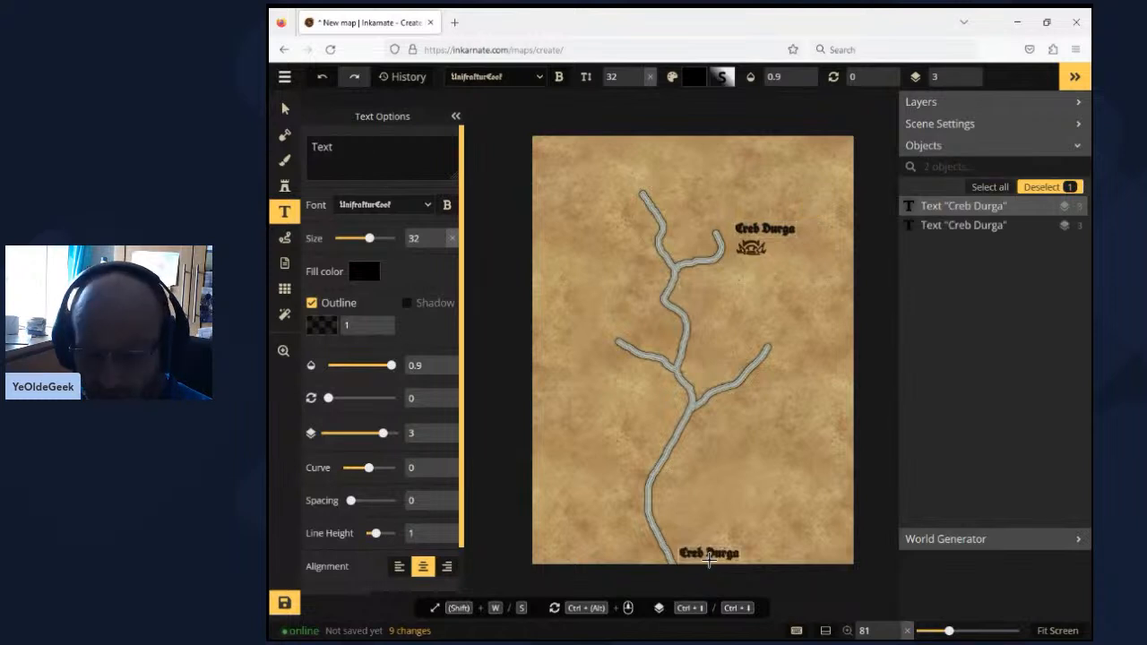
type("Ti")
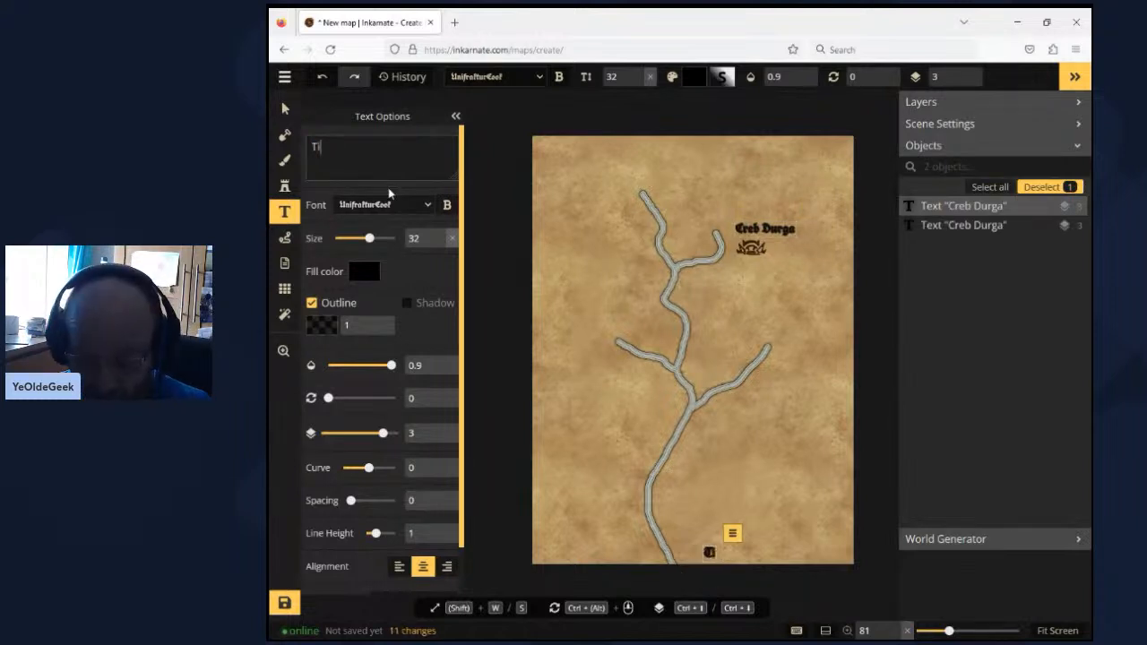
key("BackSpace")
type("o Suduri")
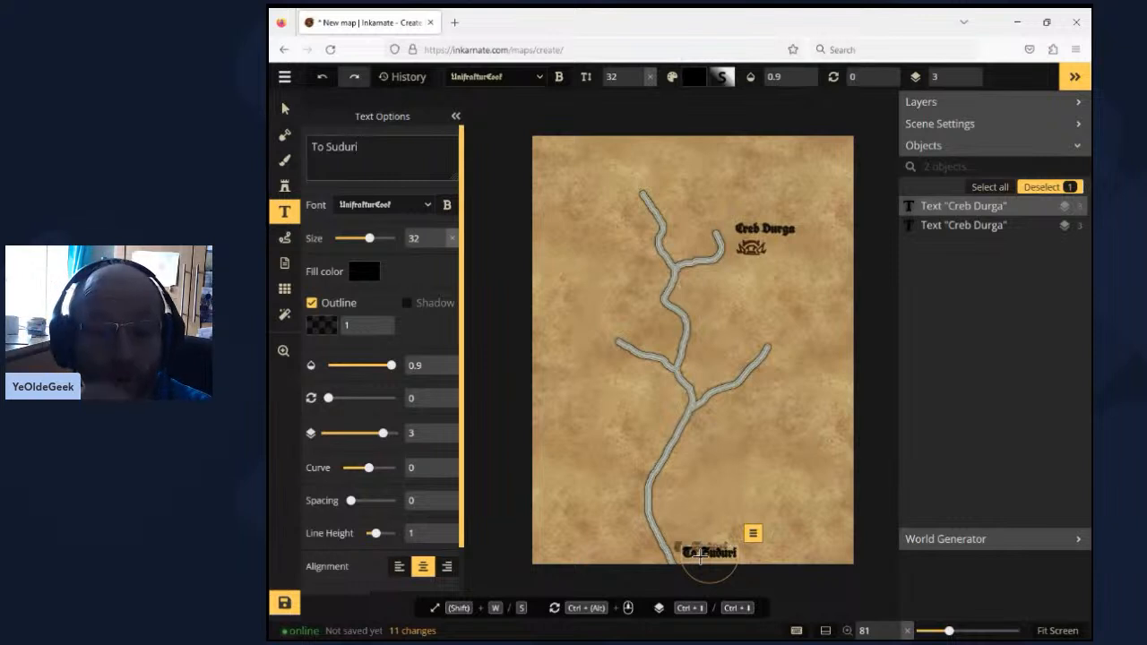
left_click(691, 550)
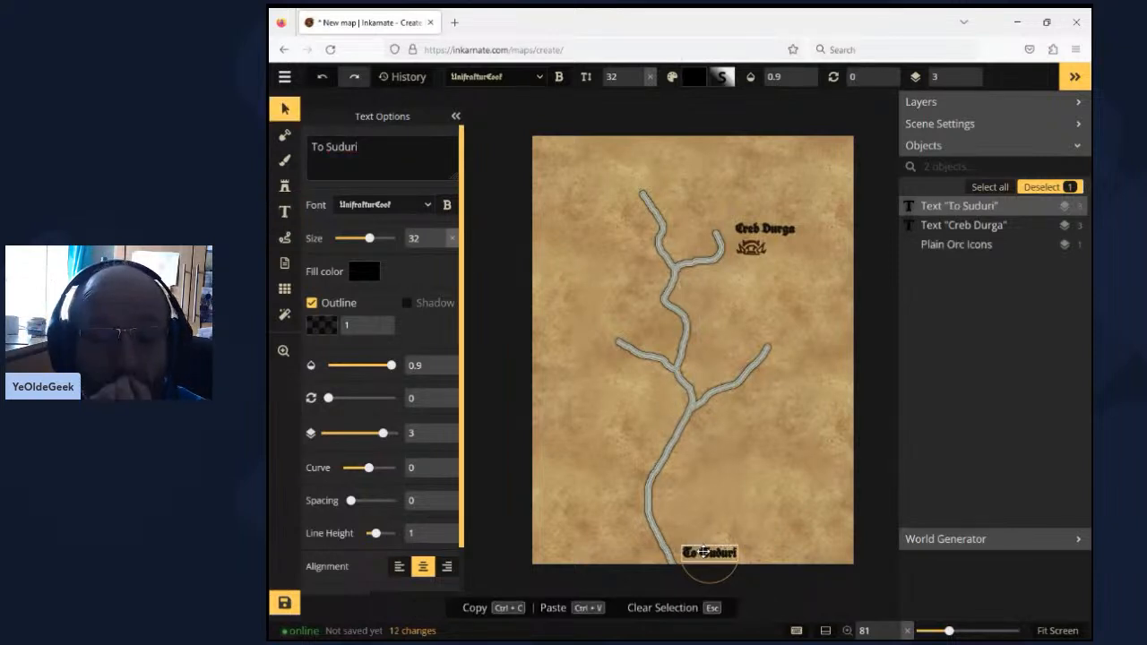
left_click_drag(694, 552, 698, 552)
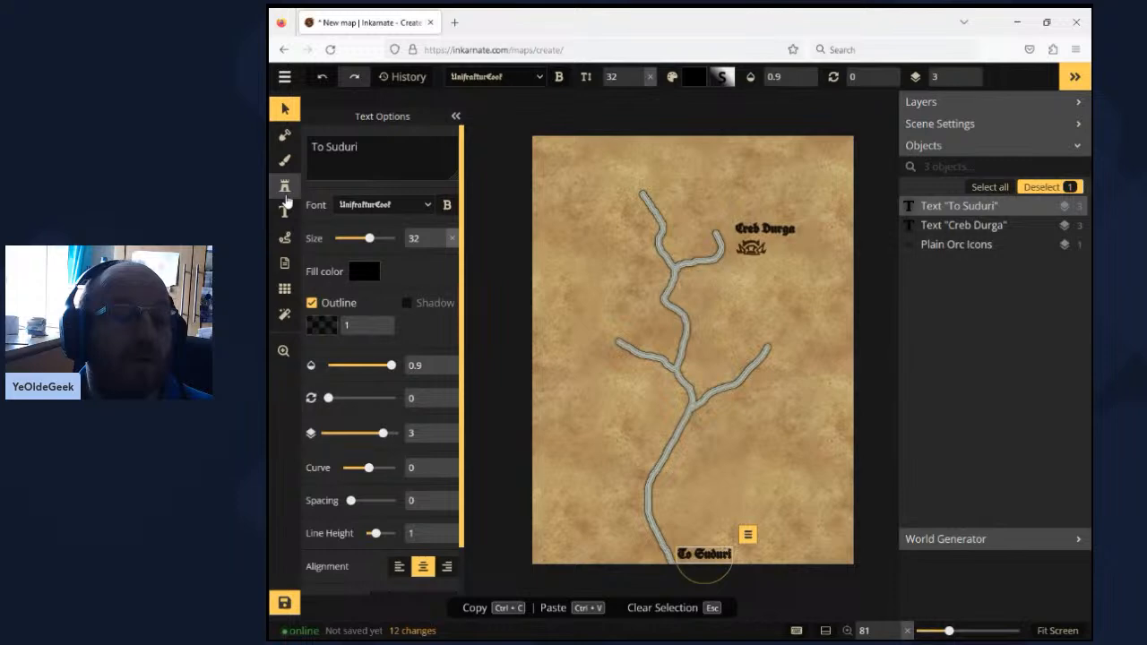
- Set up the Small Hills stamp from the Parchment World catalog at size 226 and place several west of the upper river
left_click(285, 187)
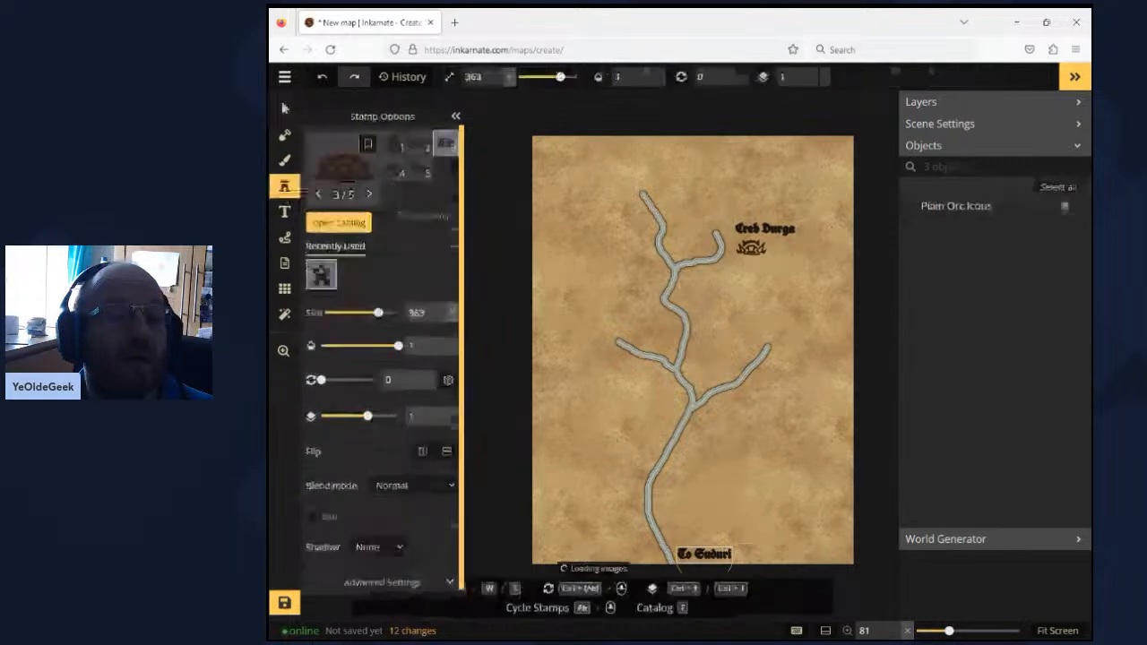
left_click(339, 222)
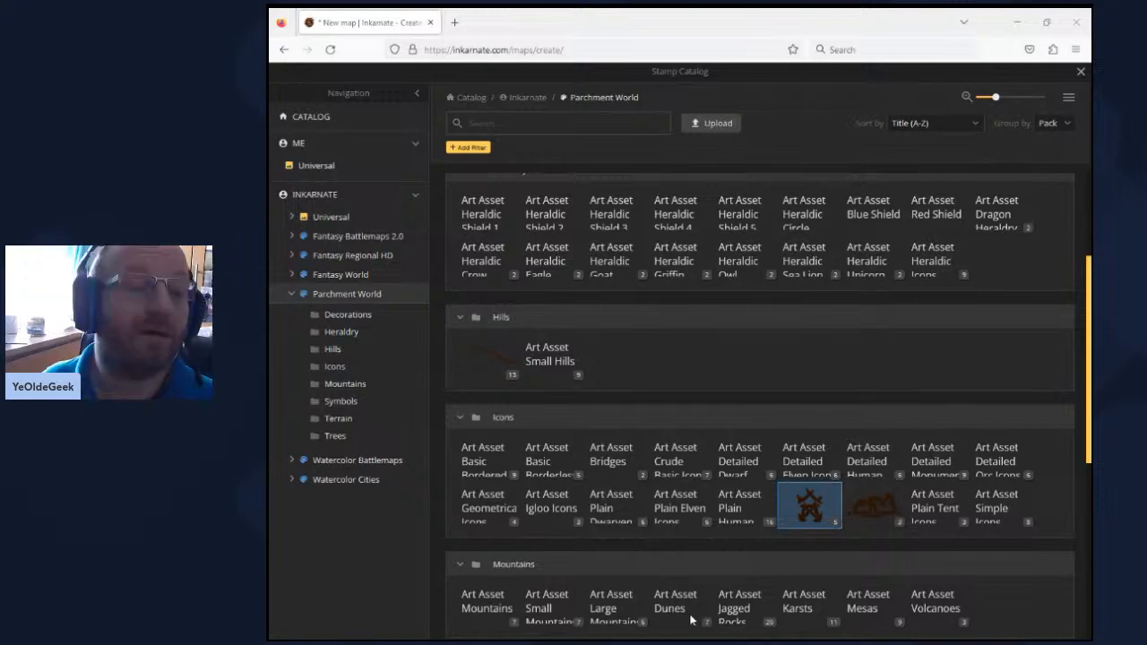
left_click(550, 355)
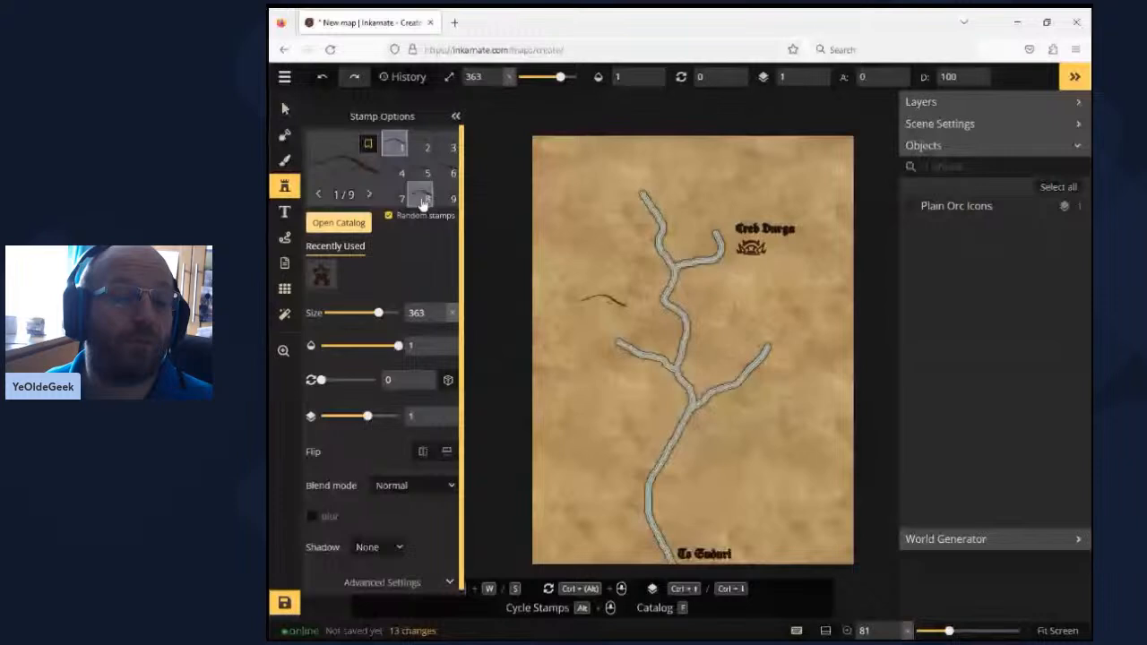
left_click_drag(379, 311, 357, 312)
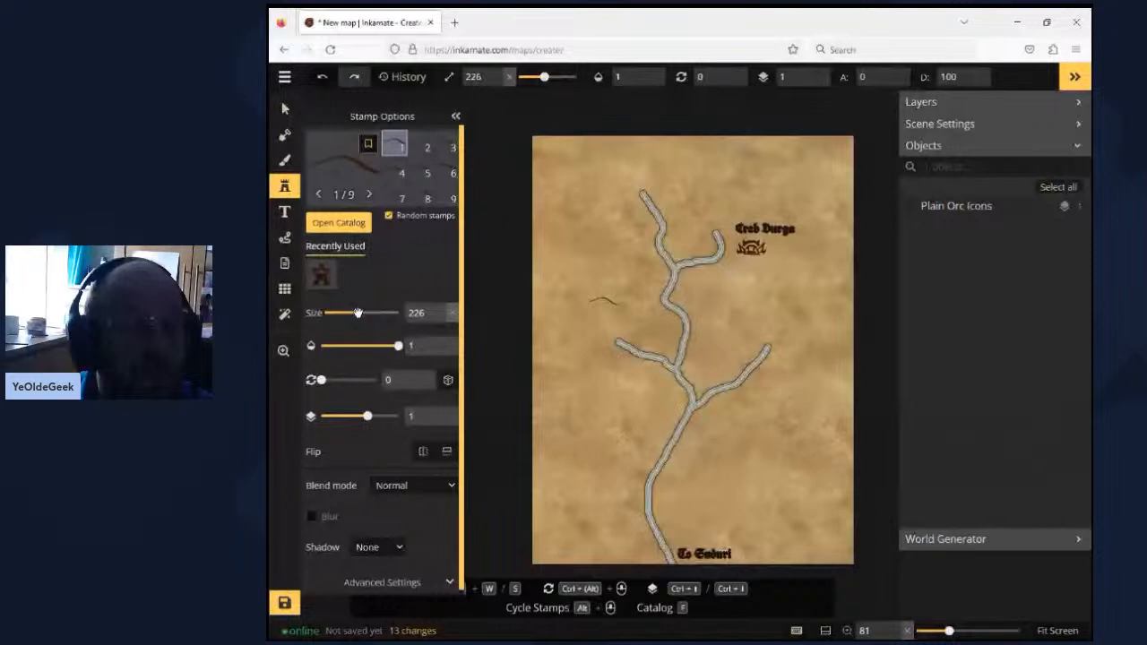
left_click(607, 300)
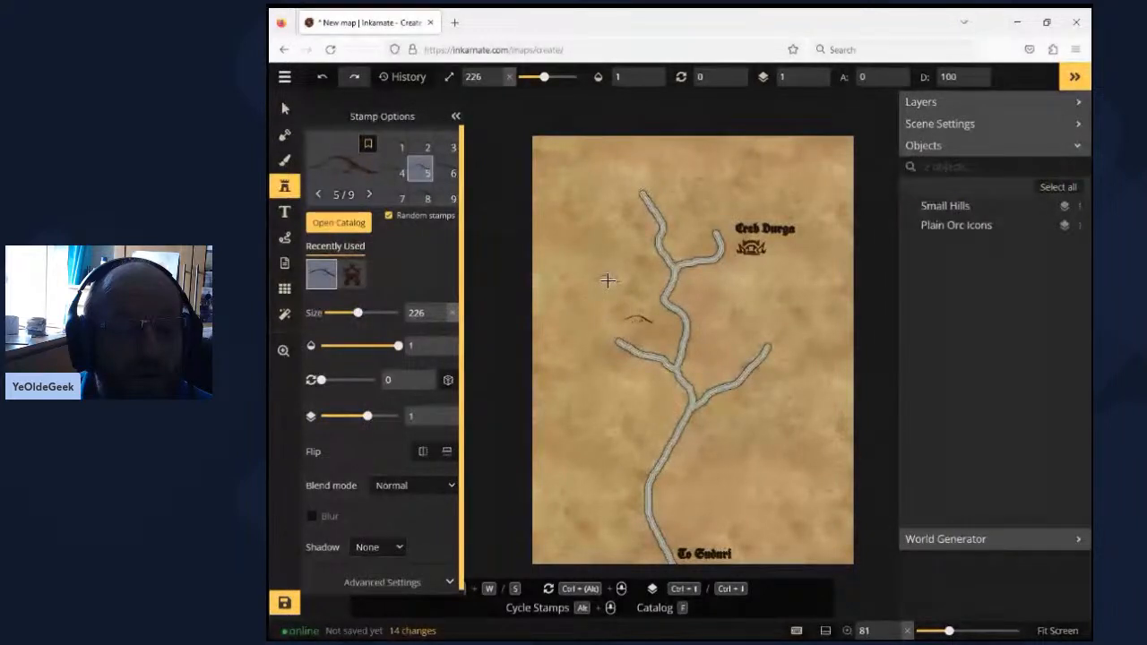
left_click(608, 280)
left_click(591, 216)
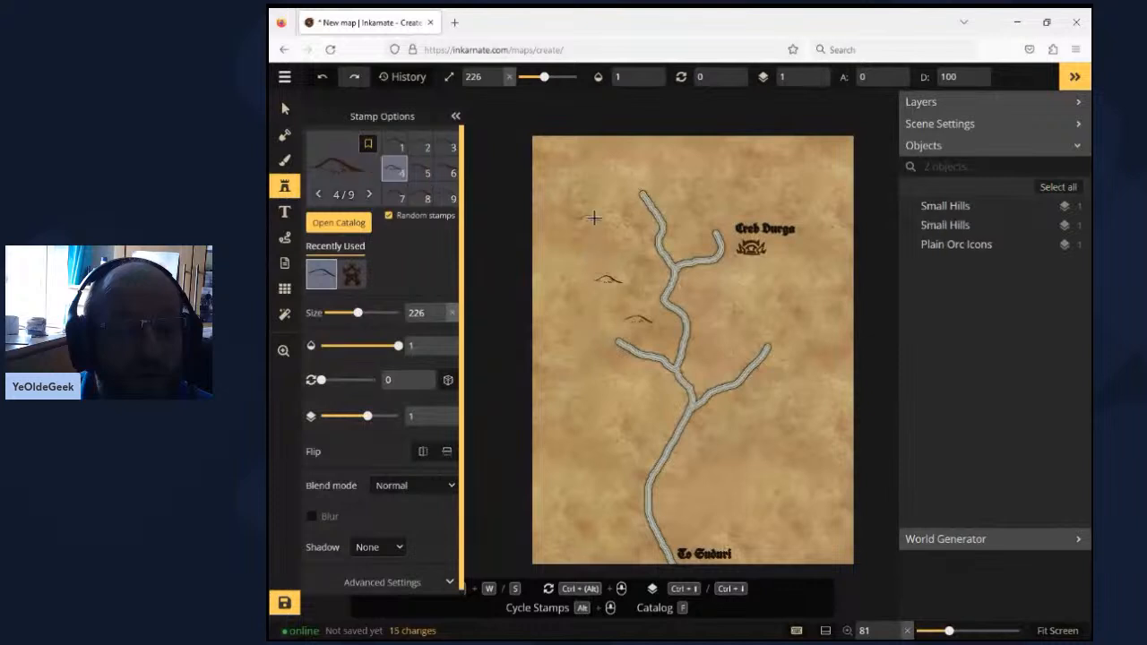
- Scatter more Small Hills stamps along the map's north edge, at its west edge, and across the land east of the river
left_click(843, 252)
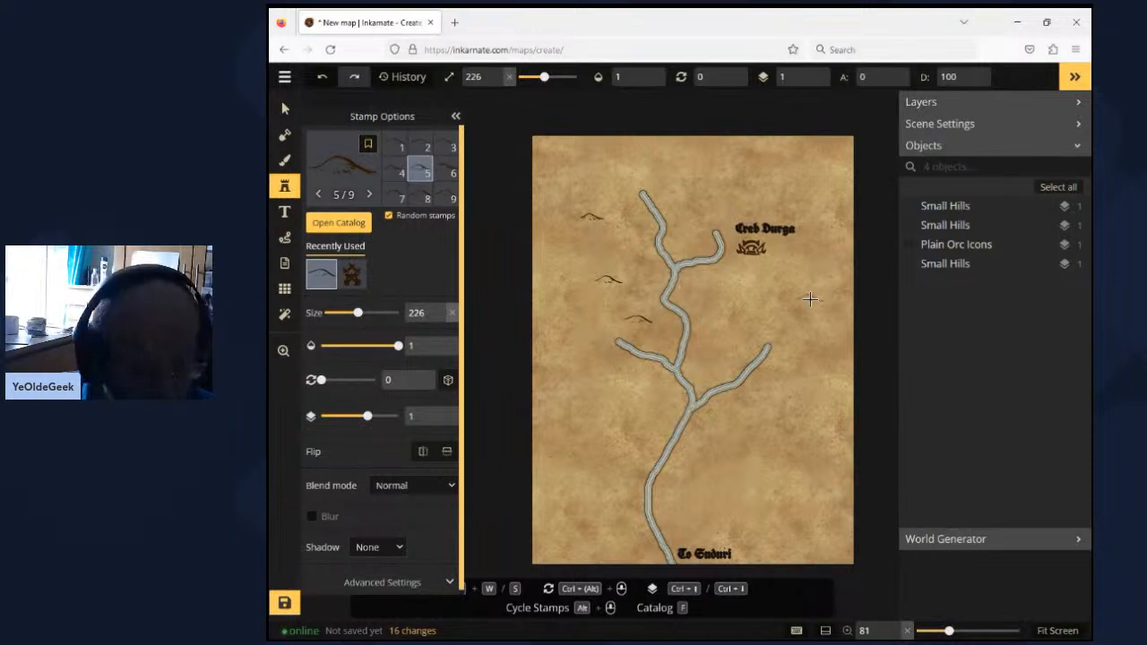
left_click(717, 363)
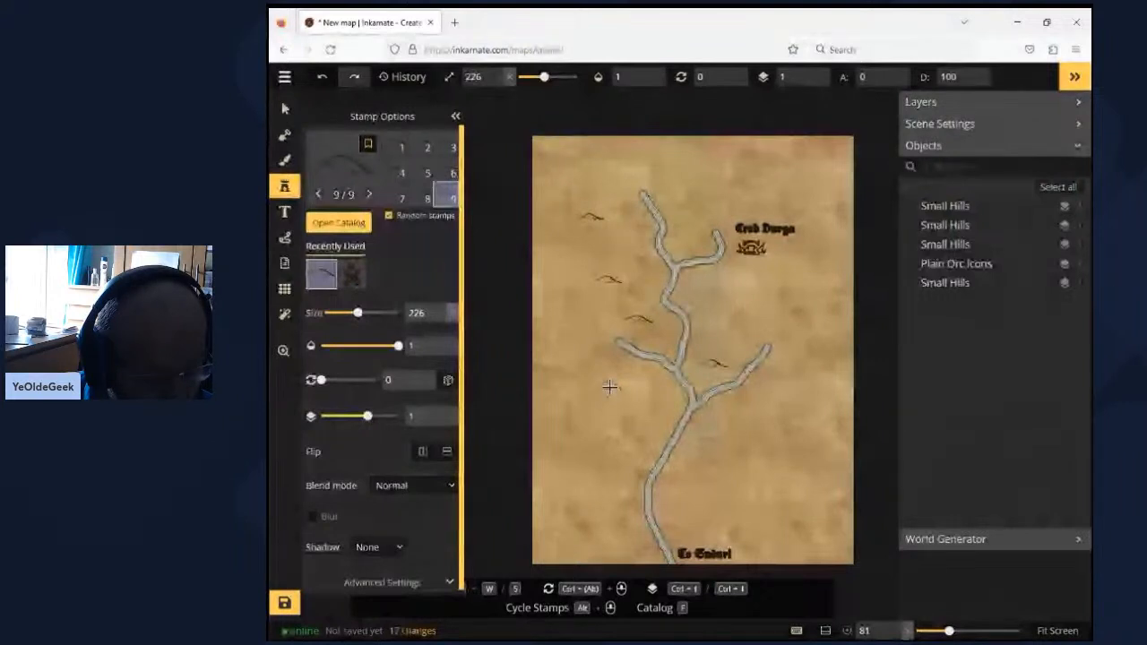
left_click_drag(548, 273, 817, 171)
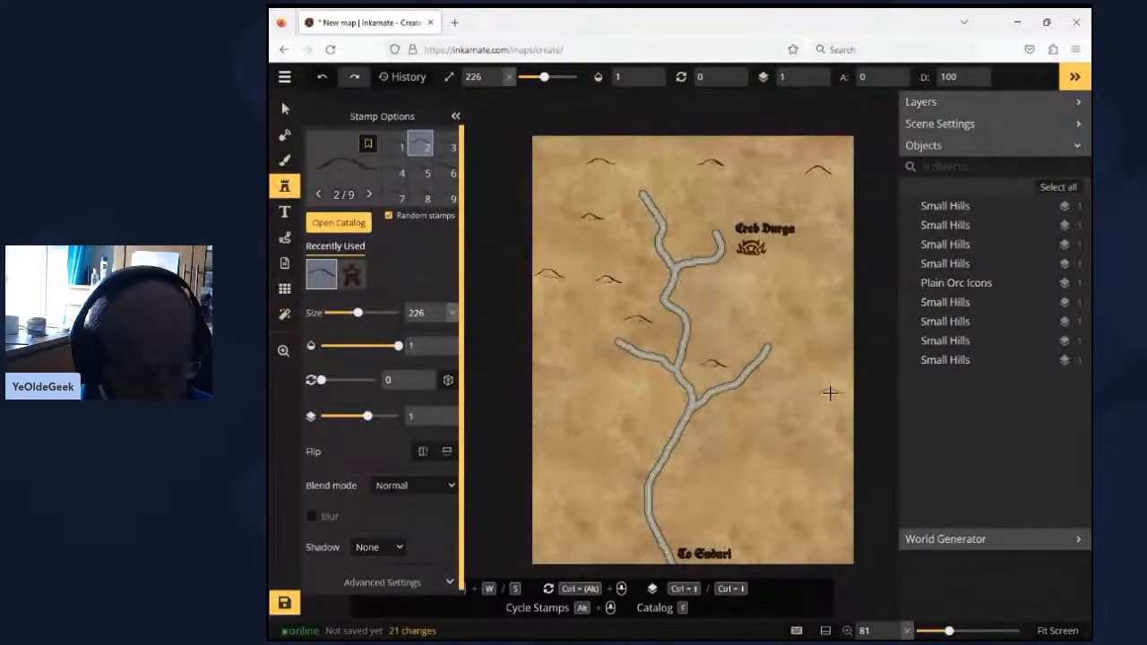
left_click(814, 343)
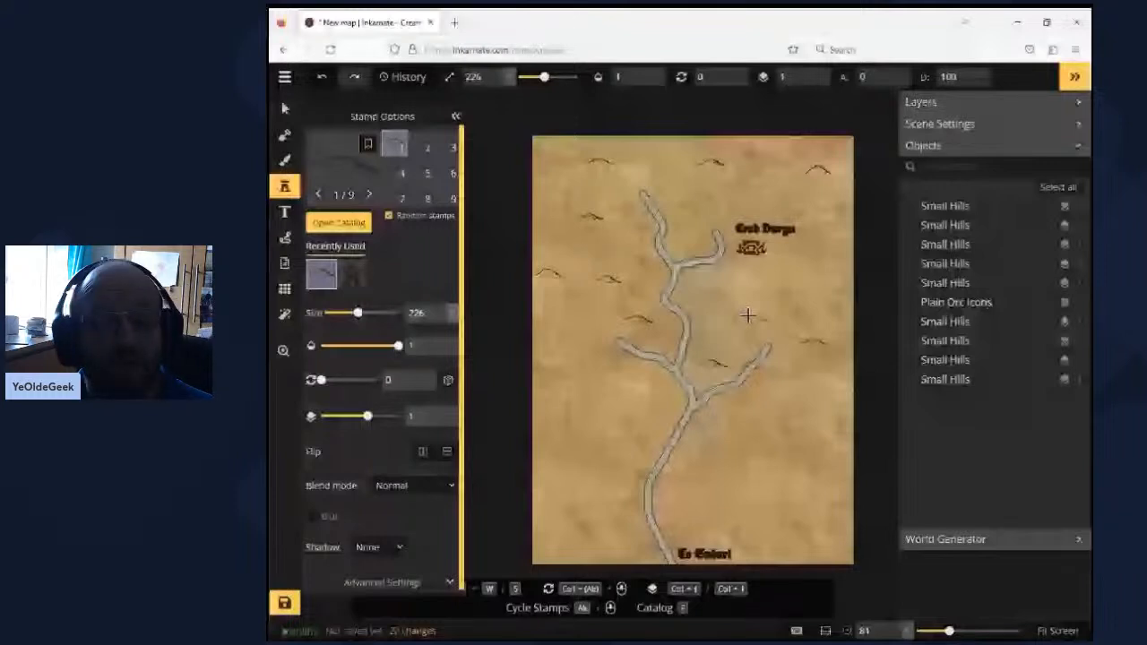
left_click(748, 316)
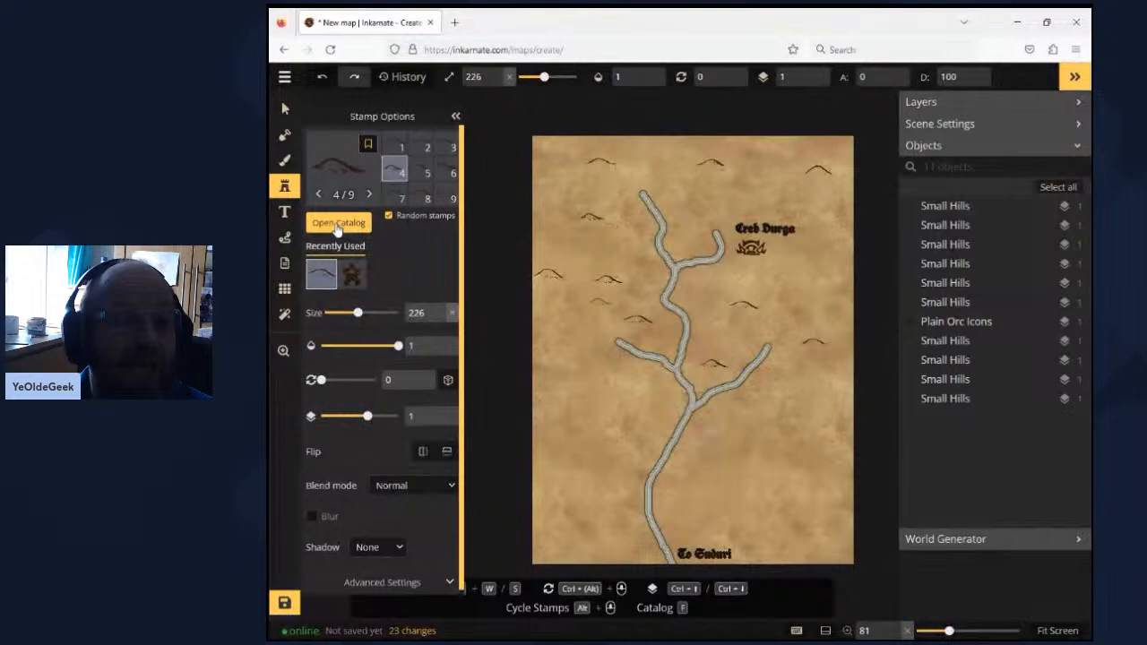
- Place Big Hills stamps at size 226 around the Creb Durga settlement and on both sides of the short northeast tributary
left_click(337, 229)
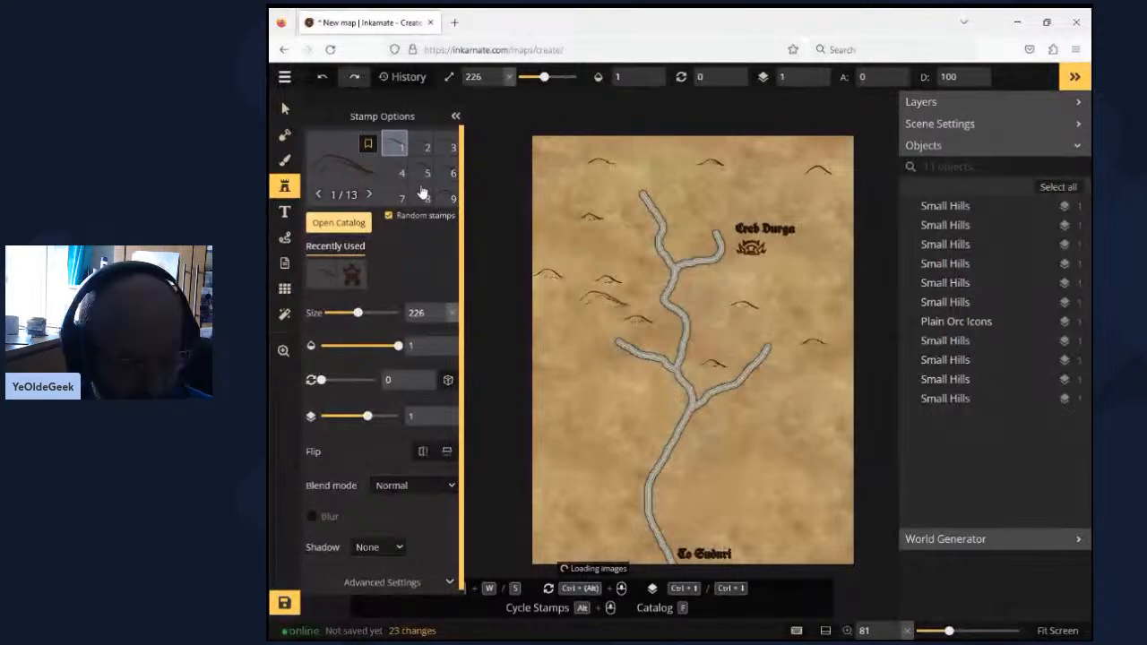
left_click(692, 211)
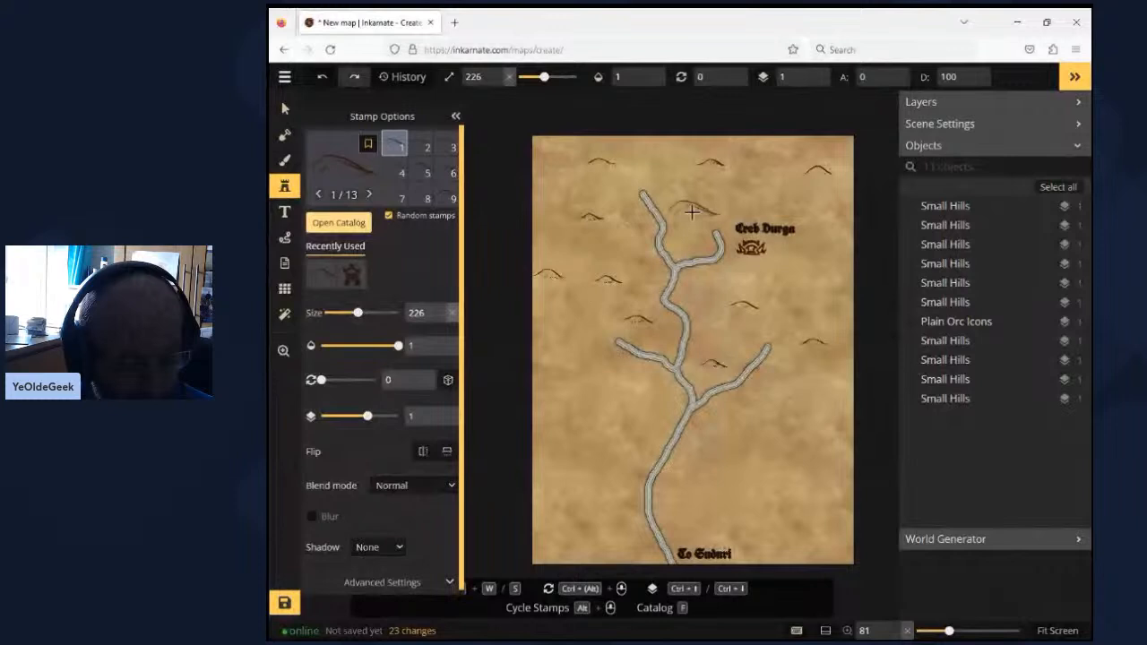
left_click(692, 212)
left_click(727, 284)
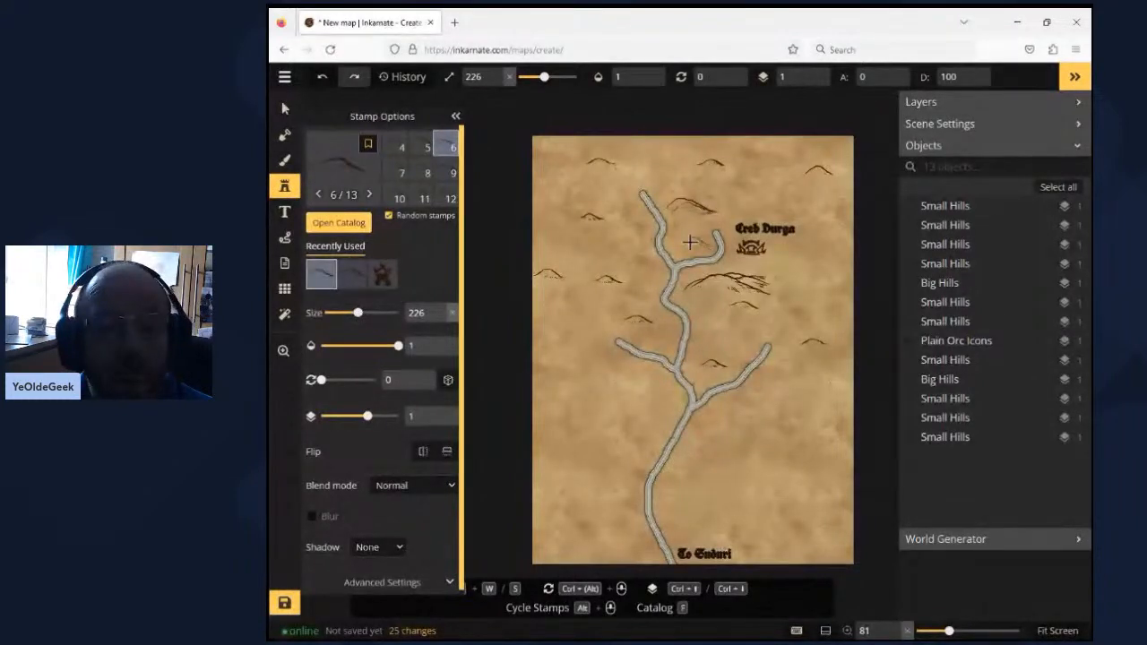
left_click(690, 241)
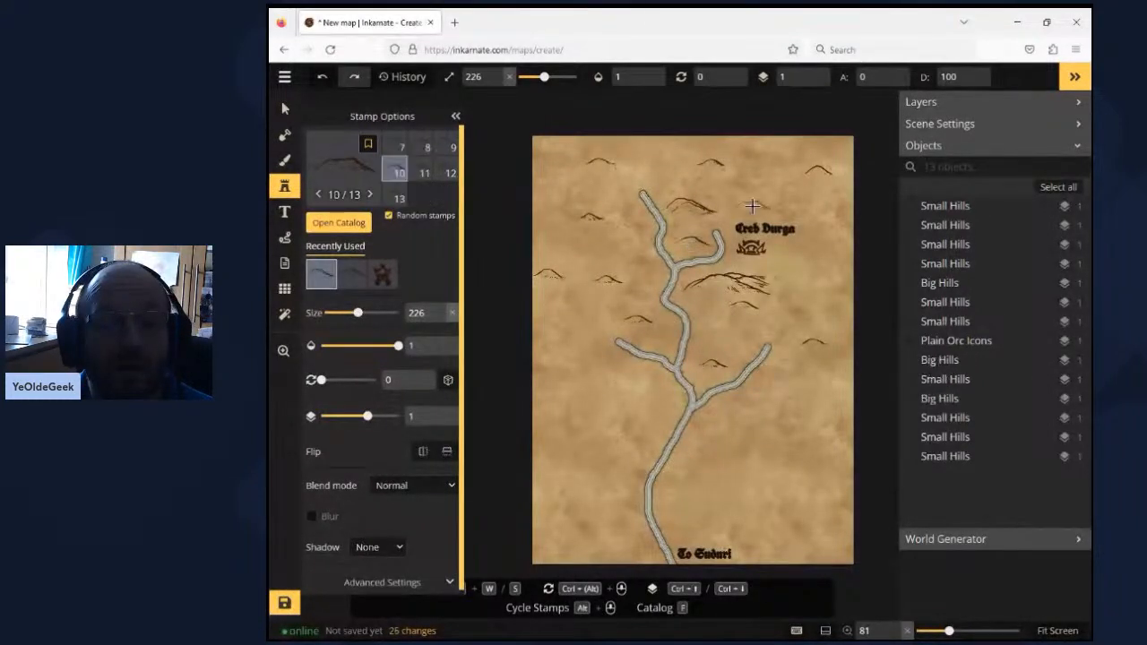
left_click(752, 206)
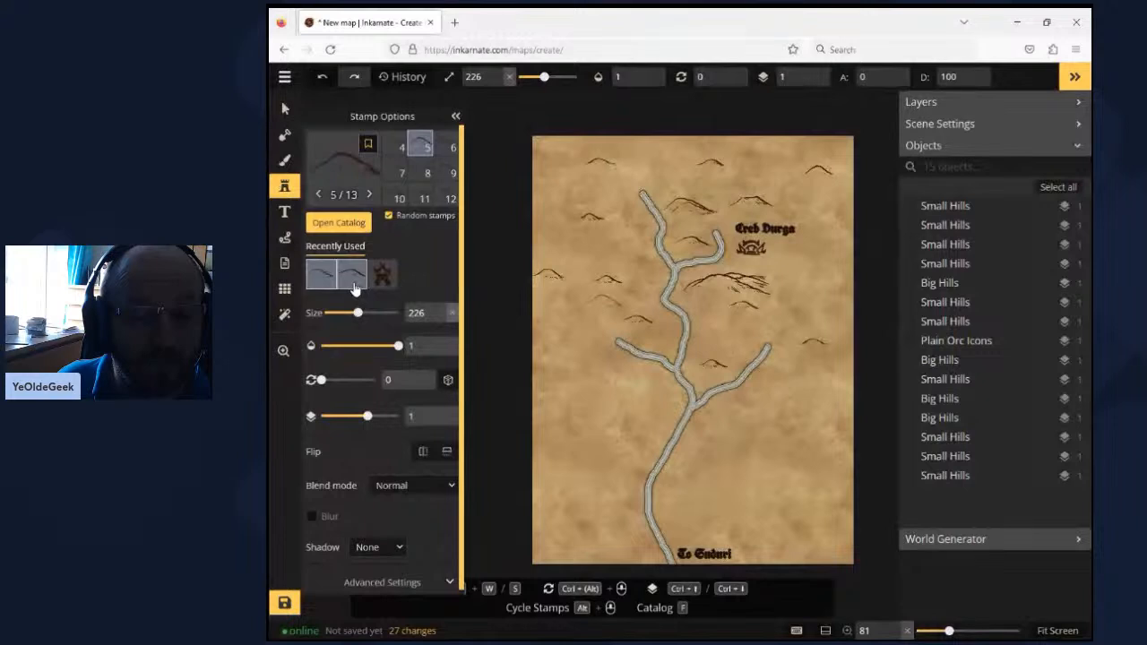
- Scatter Small Hills stamps at size 226 across the southern half of the map on both sides of the river
left_click(353, 275)
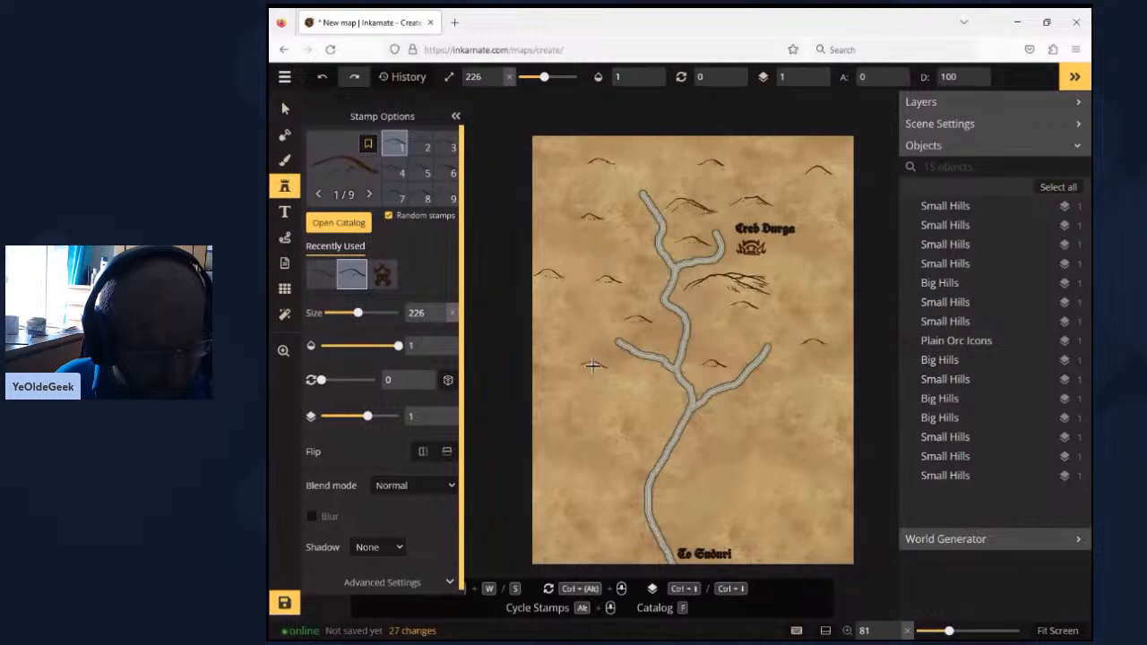
left_click(592, 364)
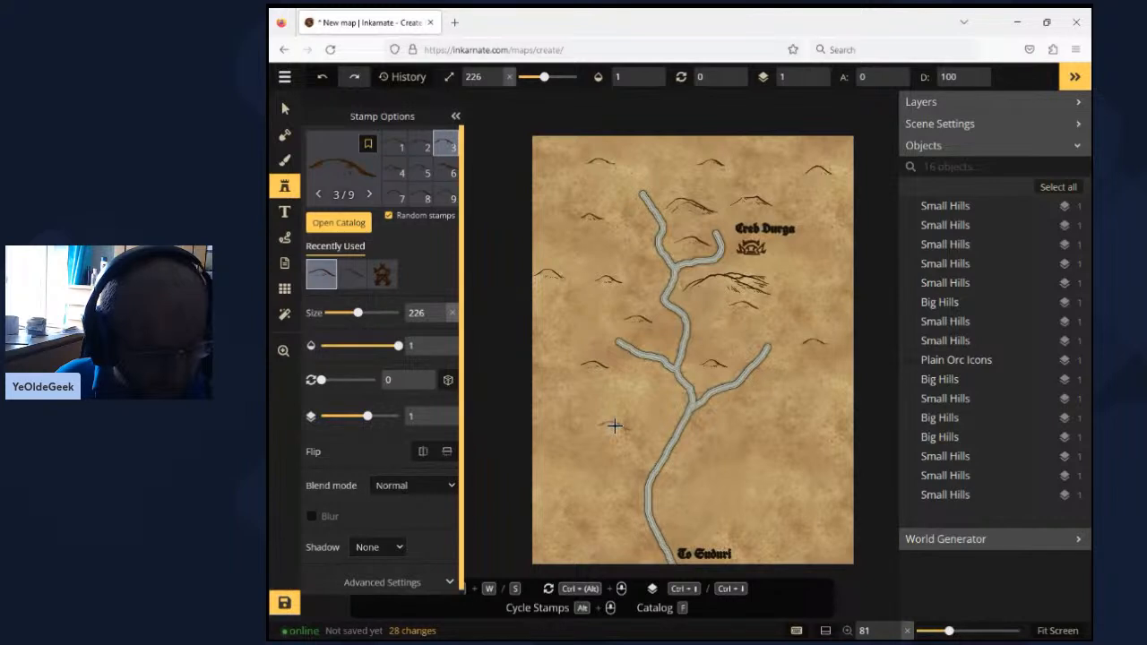
left_click(615, 426)
left_click(572, 497)
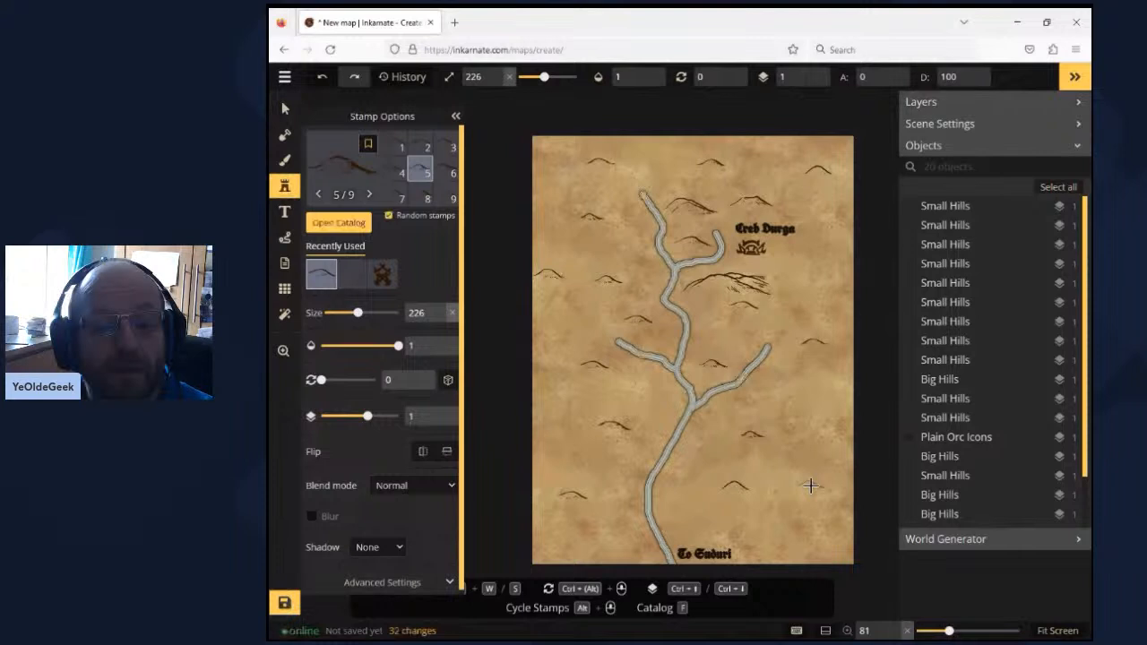
- Search the Parchment World stamp catalog for "swamp" and look through its Terrain, Trees and Icons folders
left_click(285, 188)
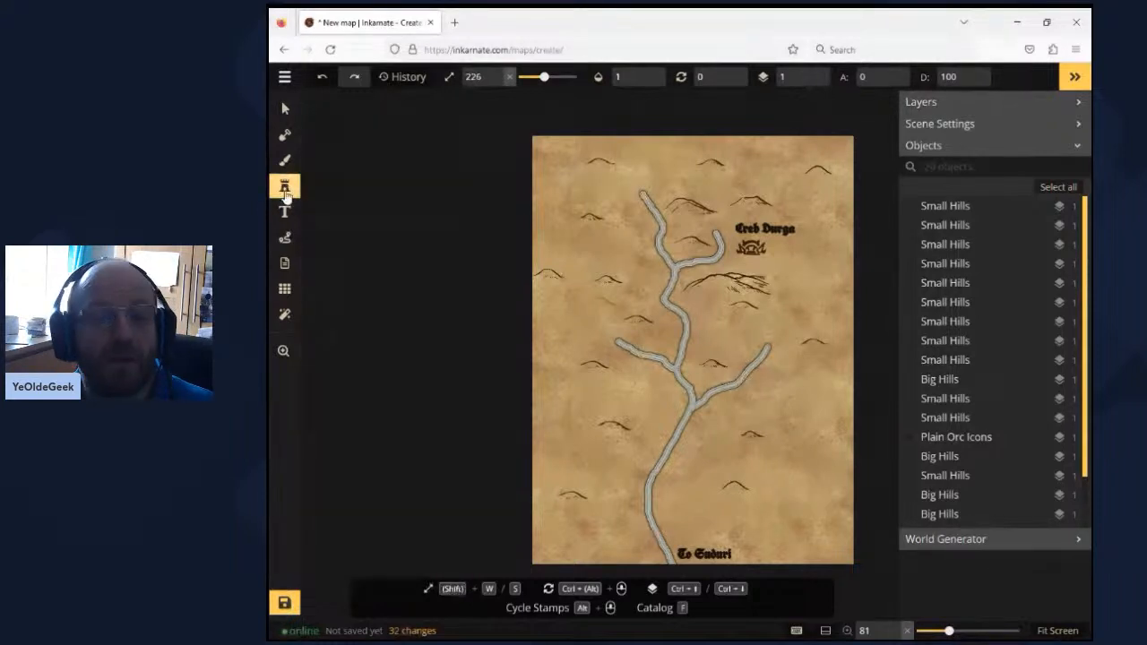
left_click(285, 190)
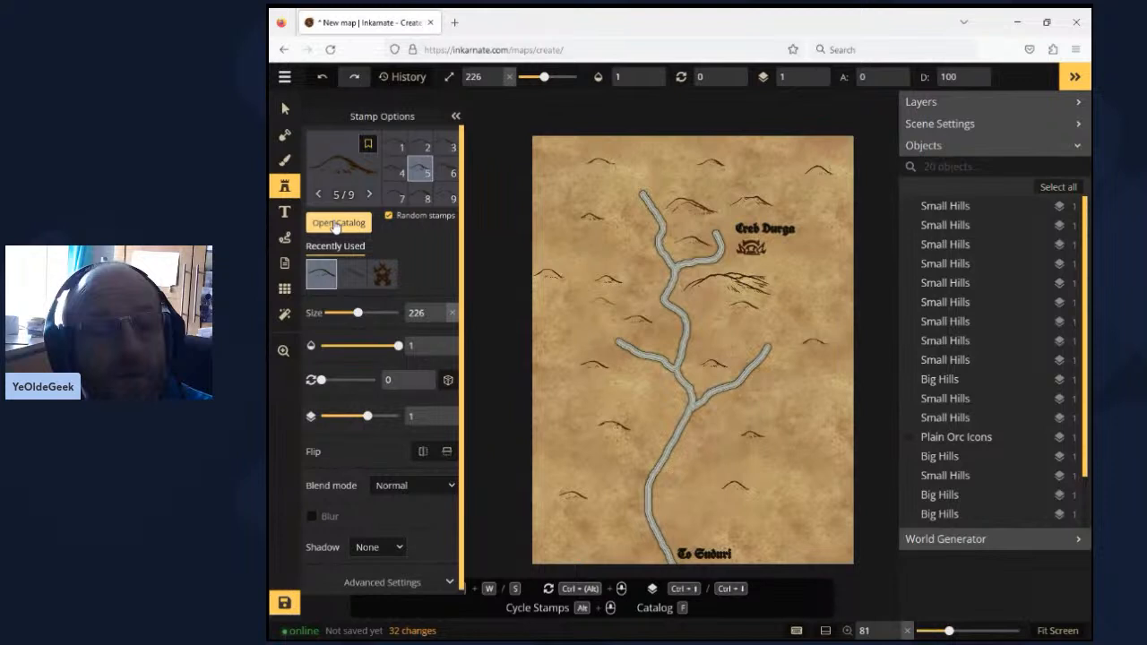
left_click(336, 224)
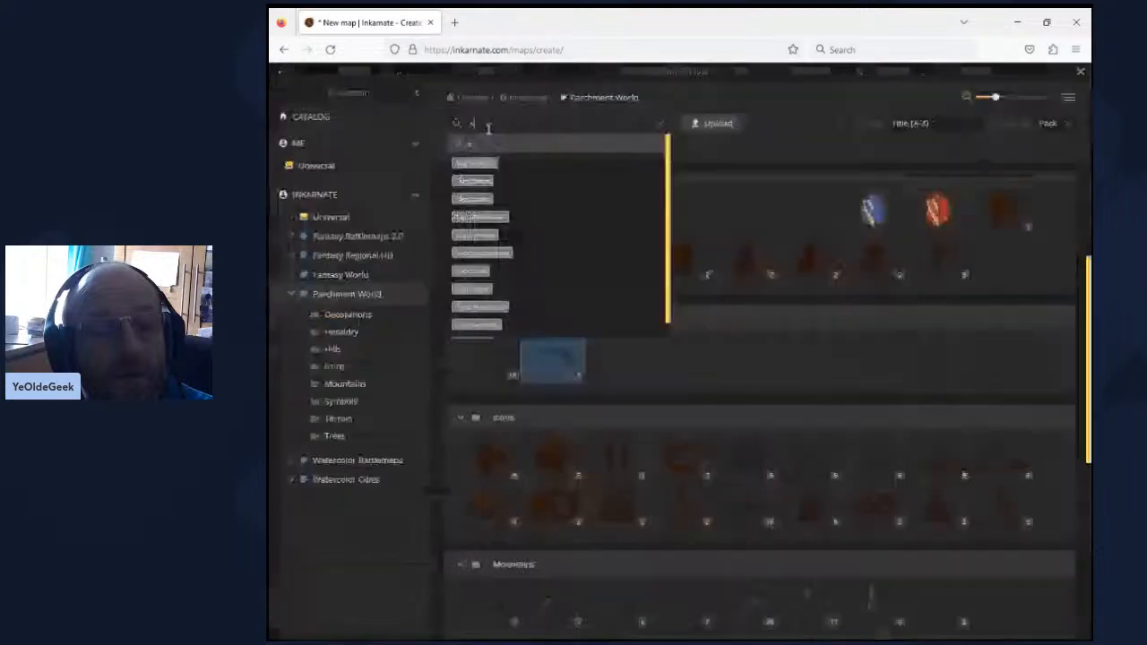
left_click(489, 130)
type("swamp")
key("Return")
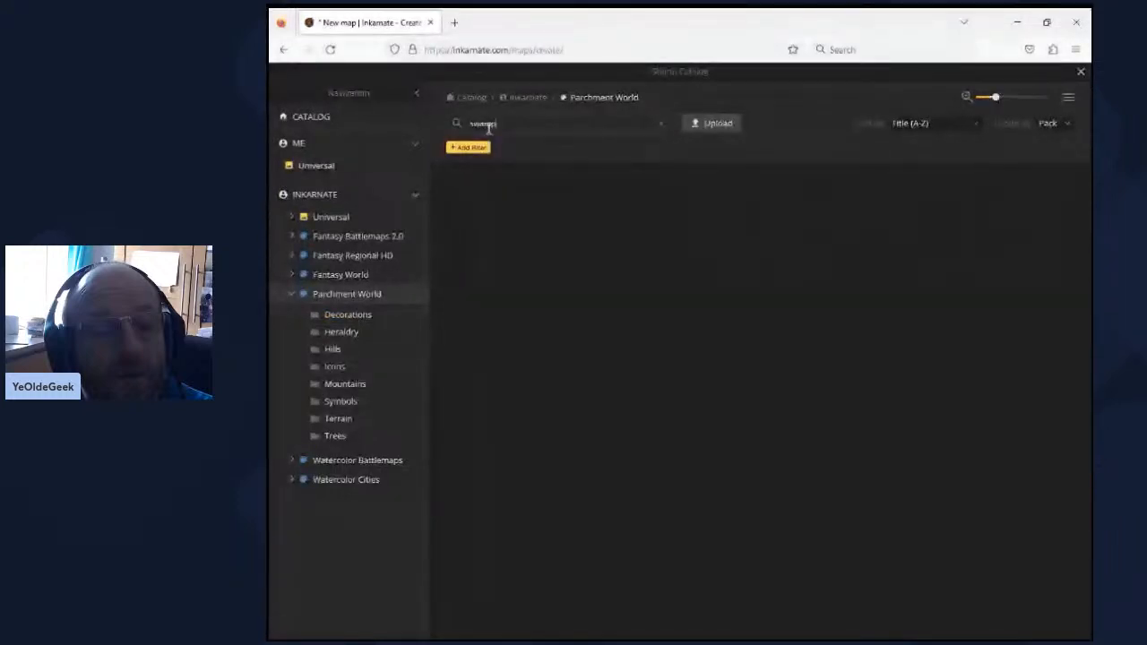
left_click(422, 421)
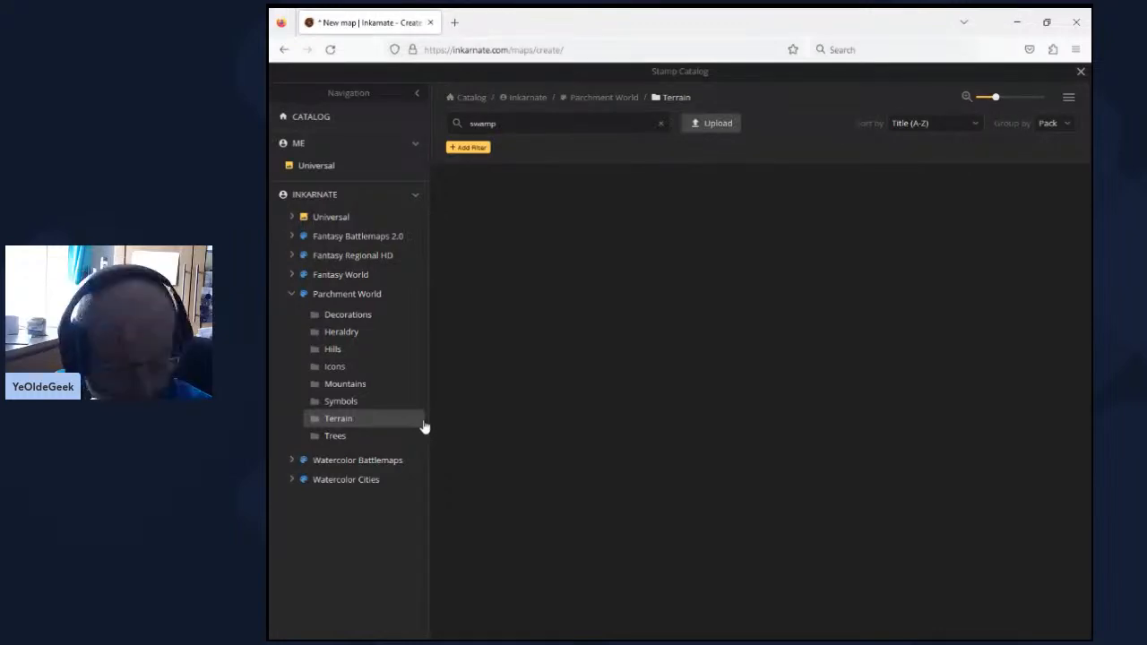
left_click(662, 124)
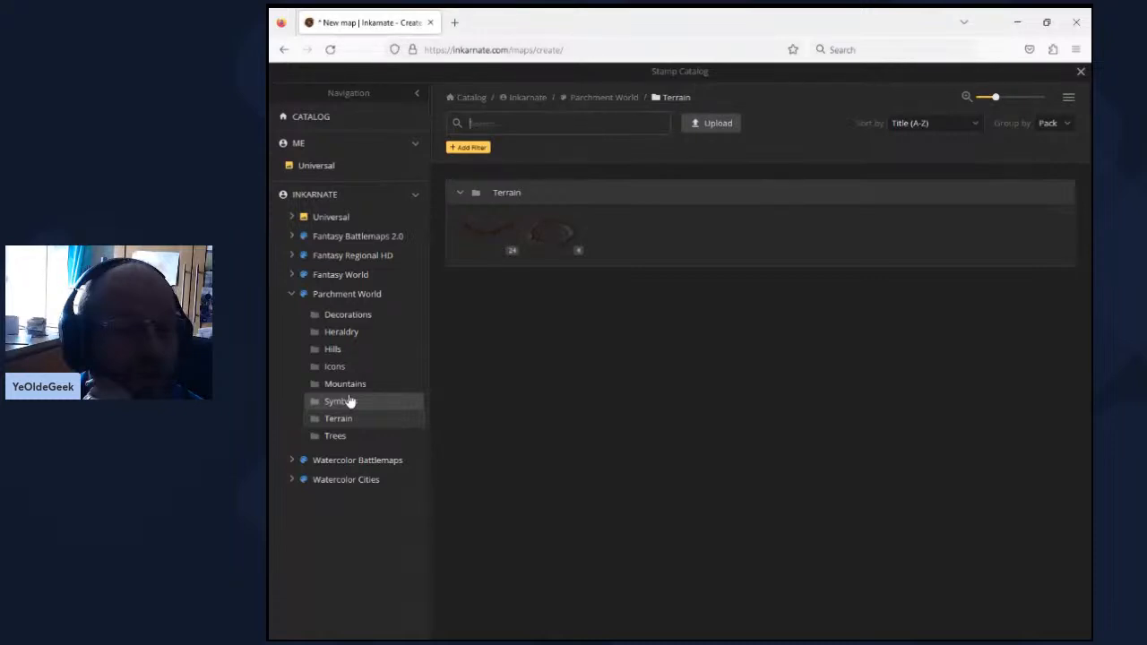
left_click(335, 435)
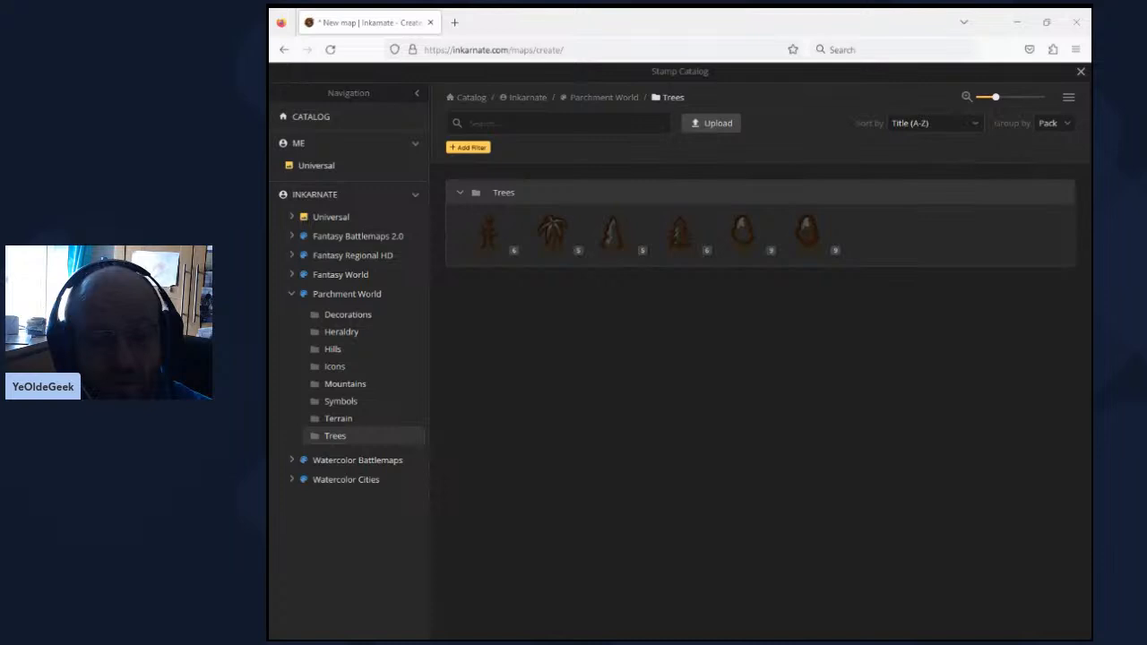
left_click(333, 367)
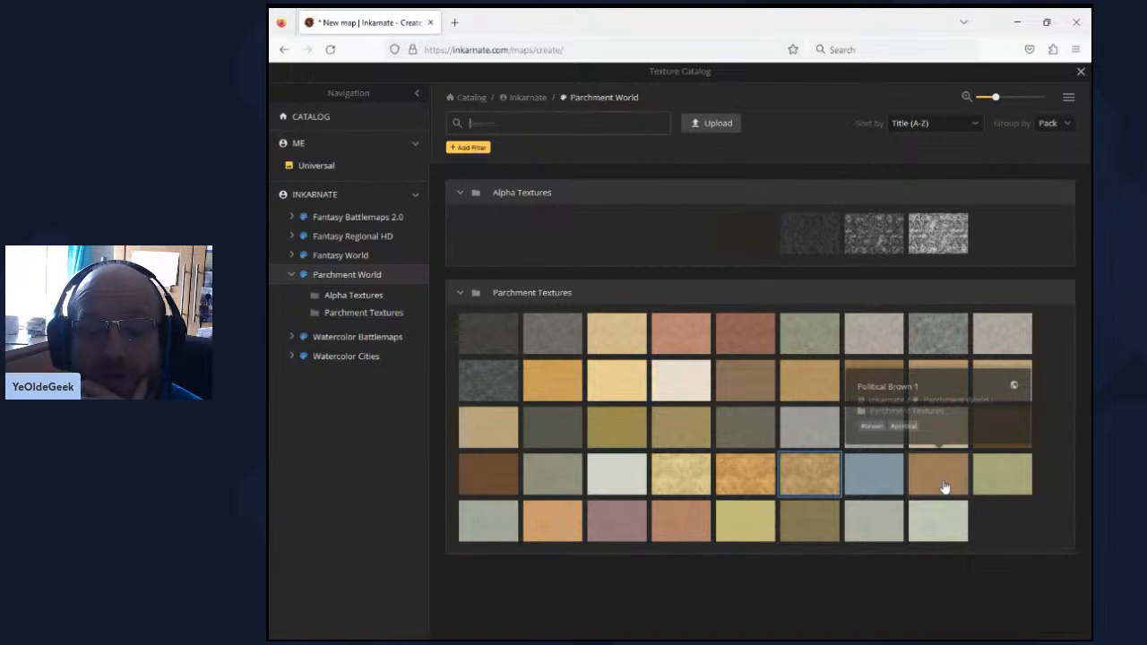
- Paint pale yellow parchment texture patches on the foreground with a size 44 brush, inside the northeast river fork and the central one
left_click(692, 477)
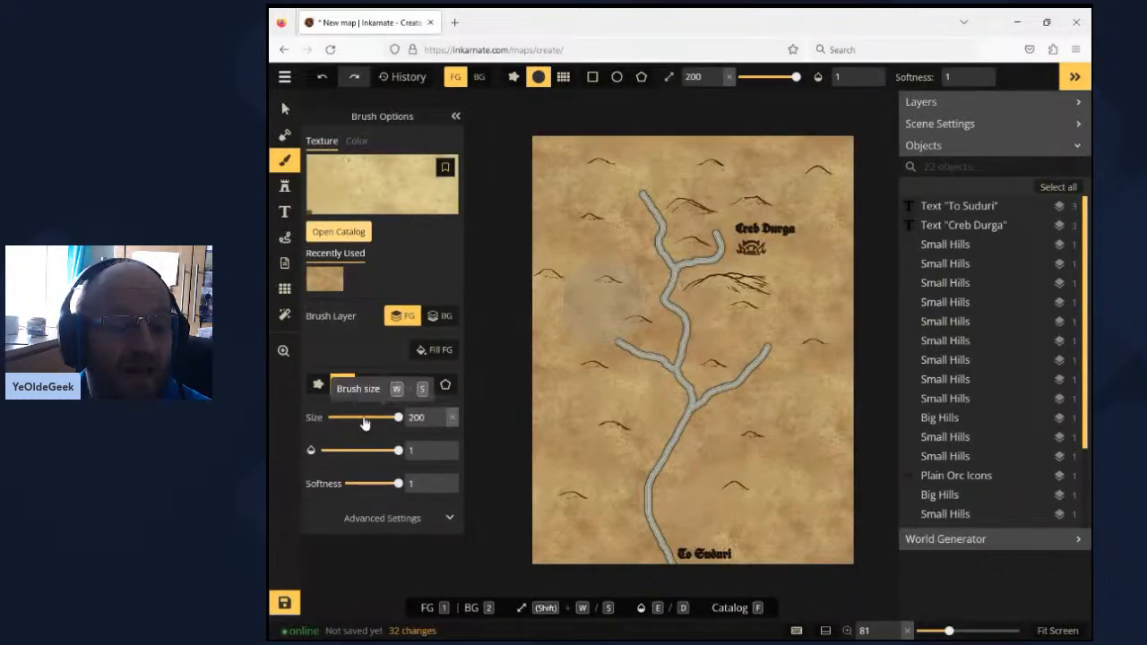
left_click(363, 417)
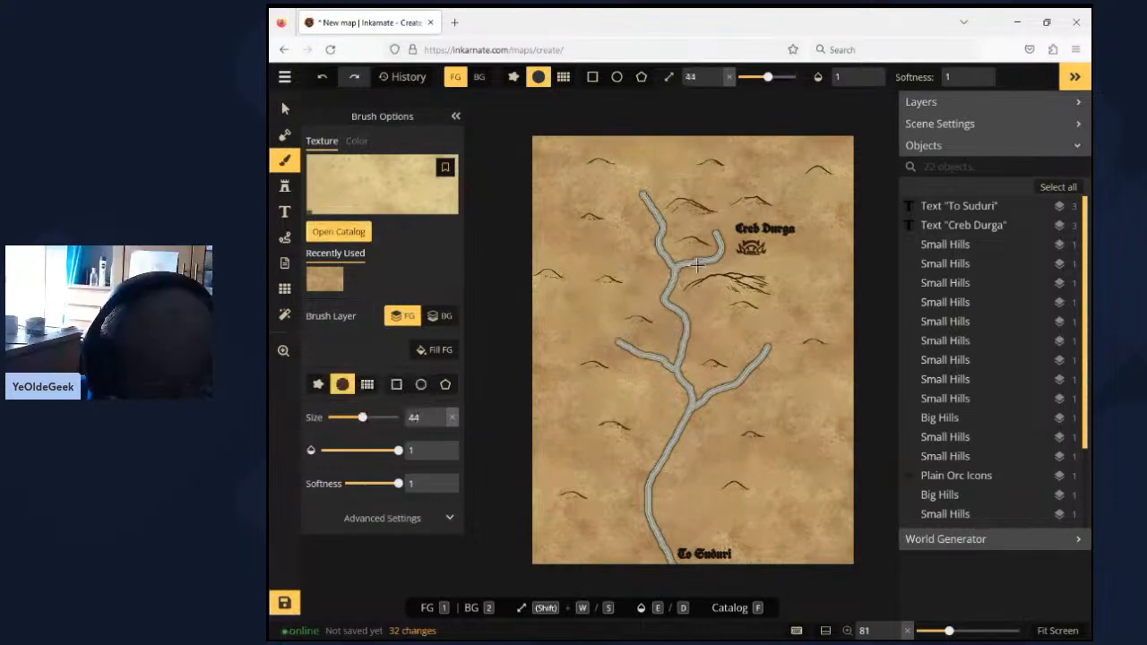
mouse_move(700, 265)
left_mouse_down()
mouse_move(679, 283)
mouse_move(692, 274)
left_mouse_up()
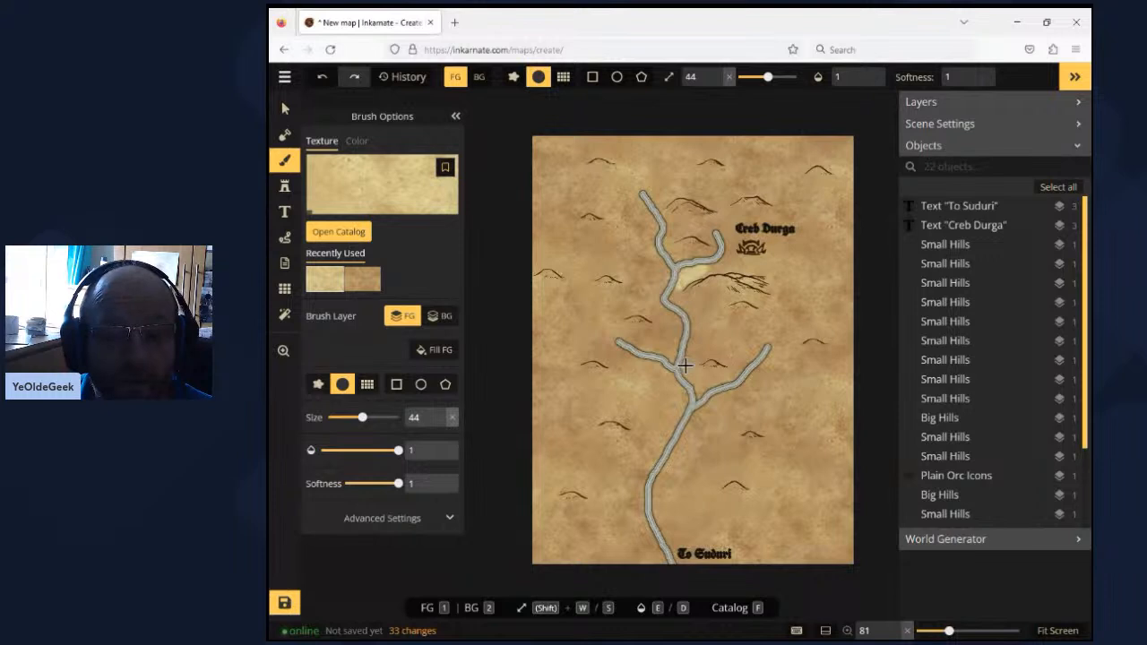
left_click_drag(684, 365, 690, 381)
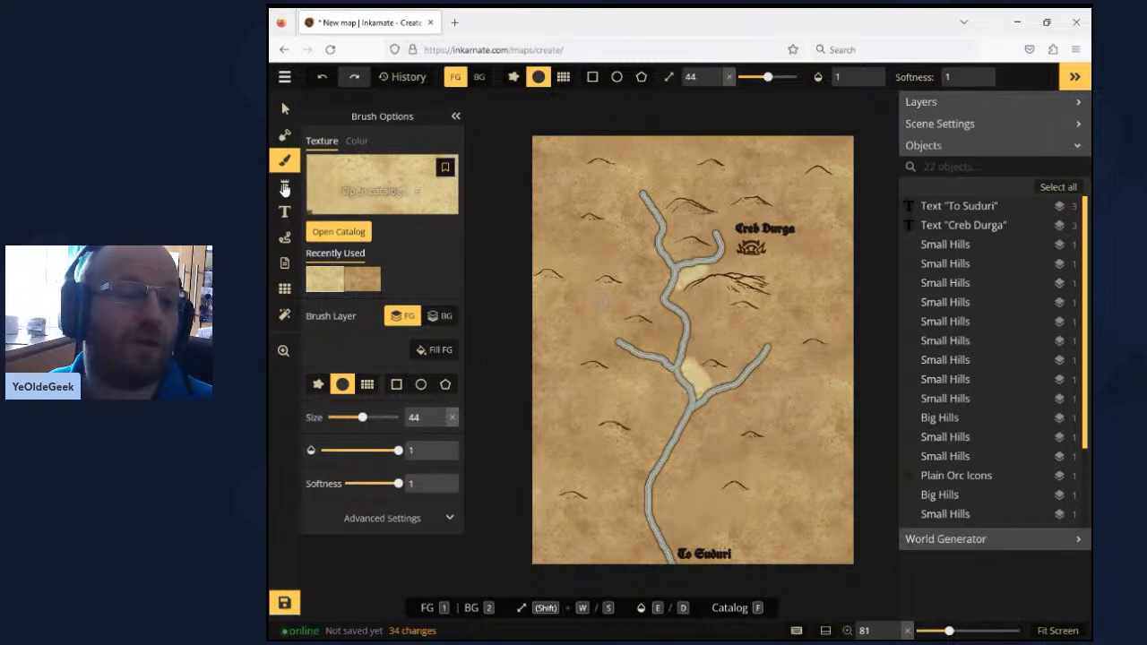
- Place Dead Trees stamps from the Parchment World Trees folder at size 500 on the pale patches beside the river forks
key("f")
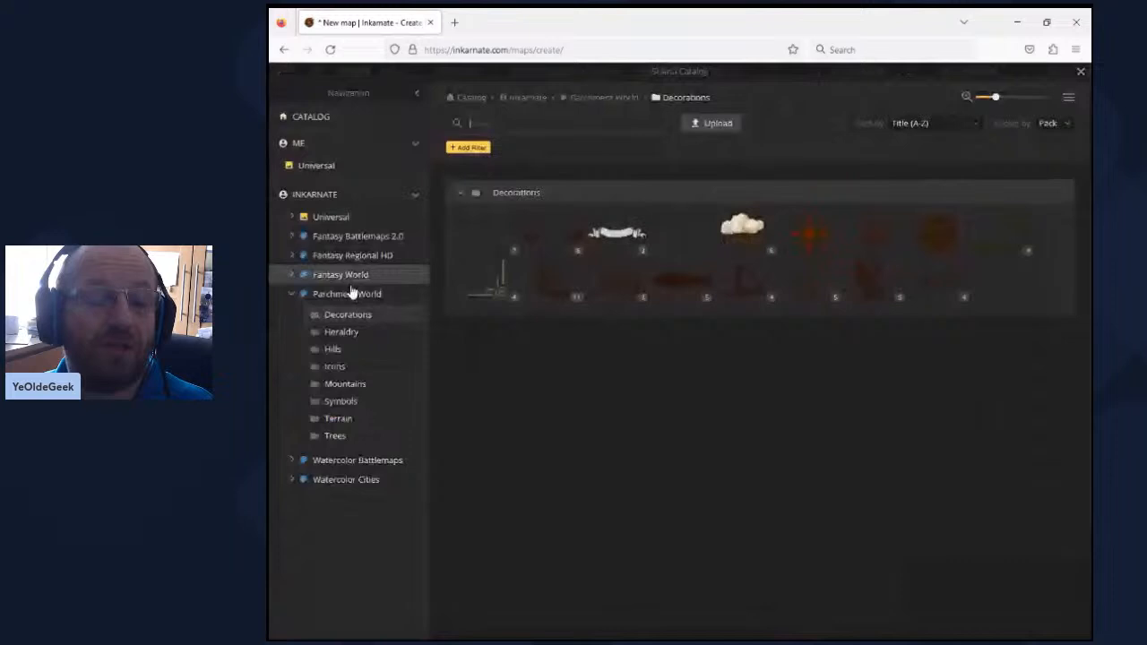
left_click(335, 436)
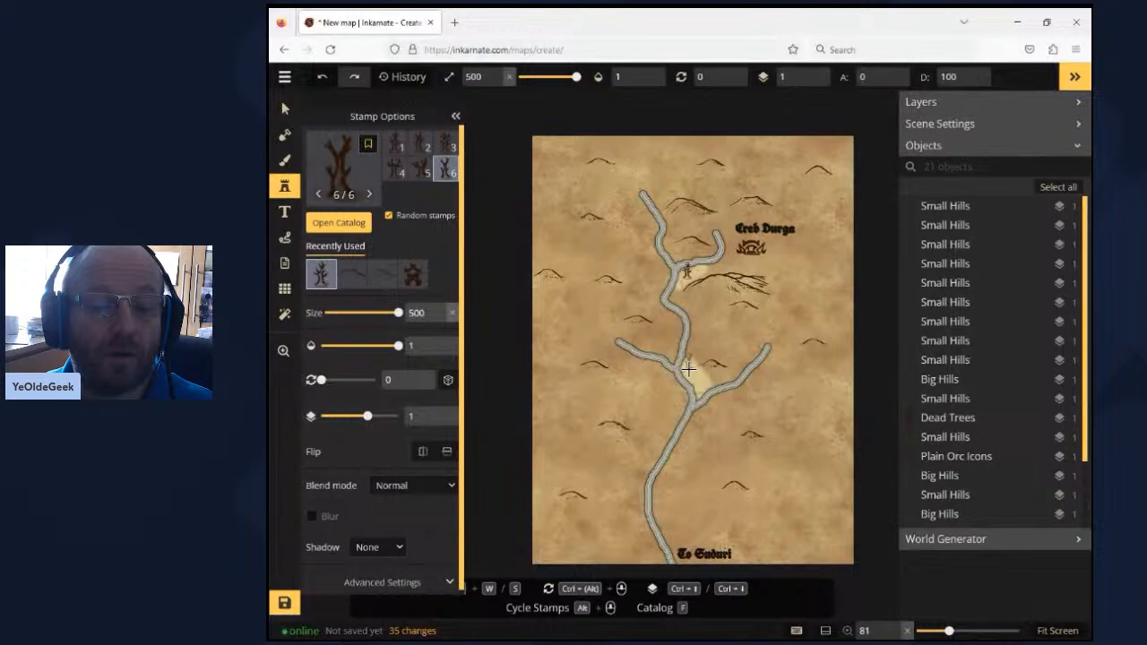
left_click(689, 366)
left_click(699, 377)
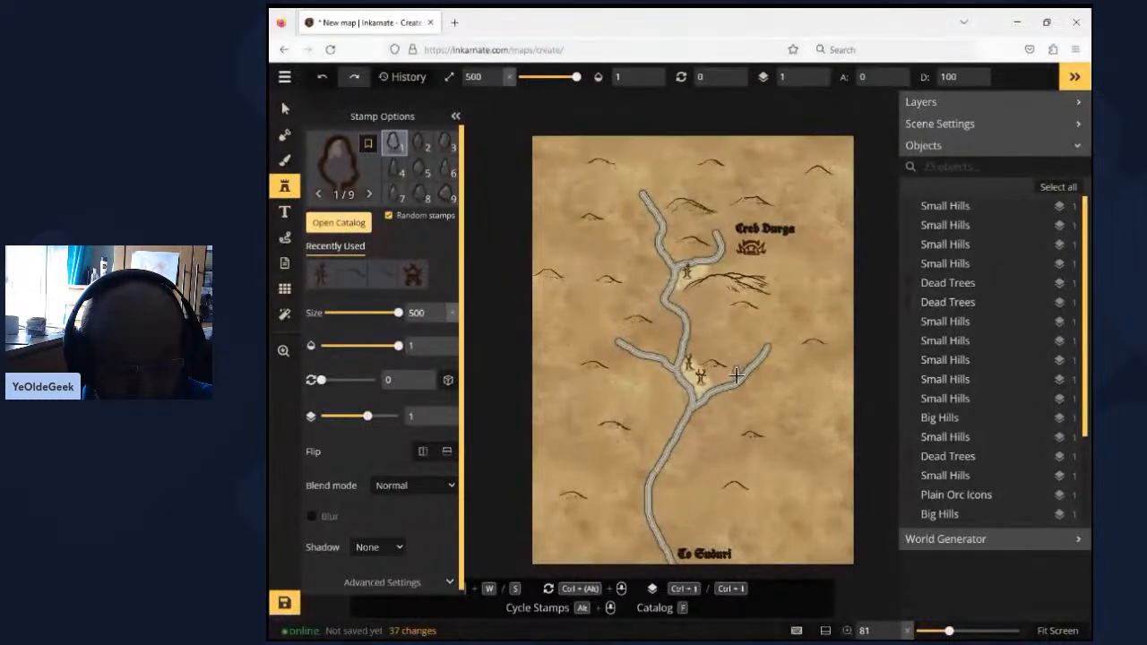
- Scatter random Trees stamps at size 500, clustering them beside the "To Suduri" label and spreading others over the map's western side
left_click(706, 526)
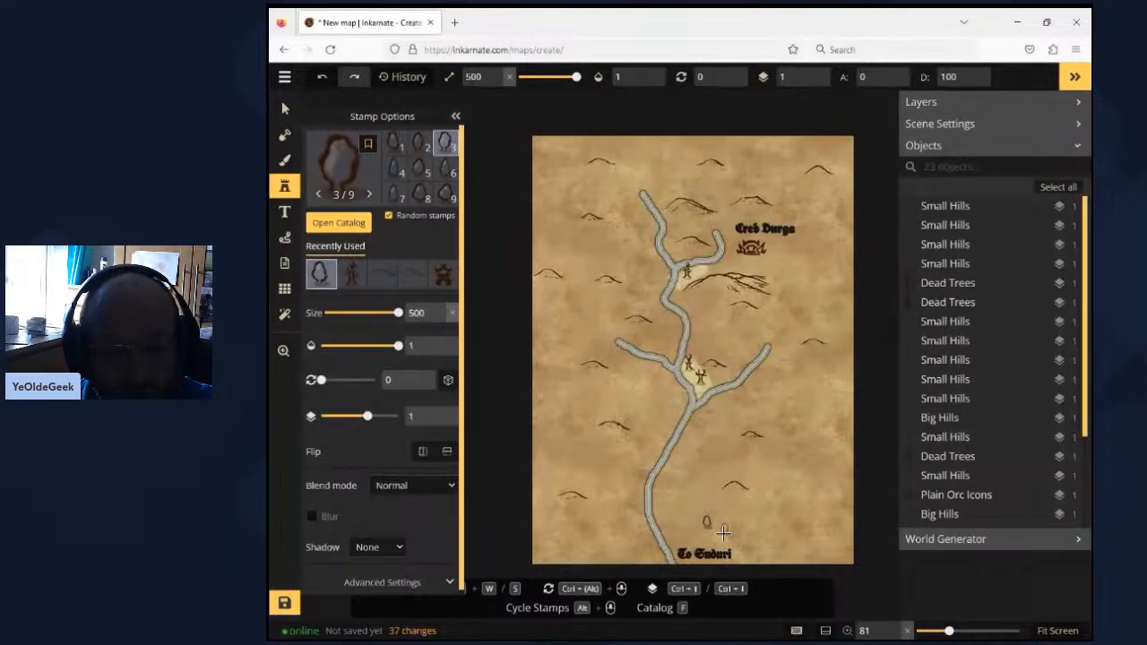
left_click(723, 531)
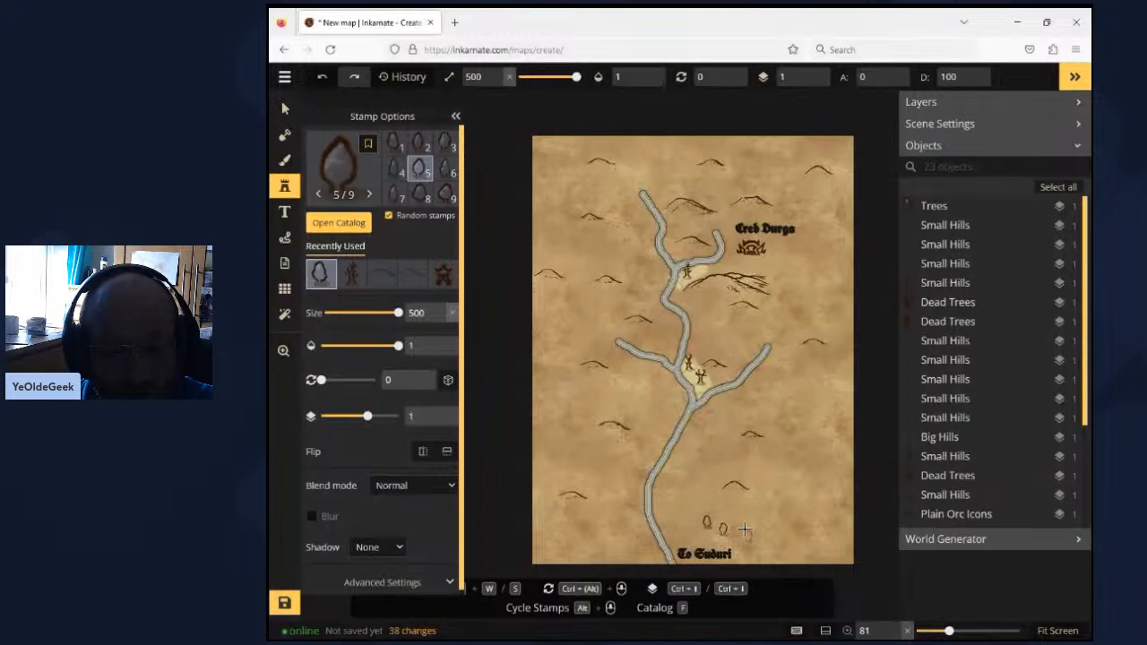
left_click(737, 523)
left_click(751, 538)
left_click(742, 548)
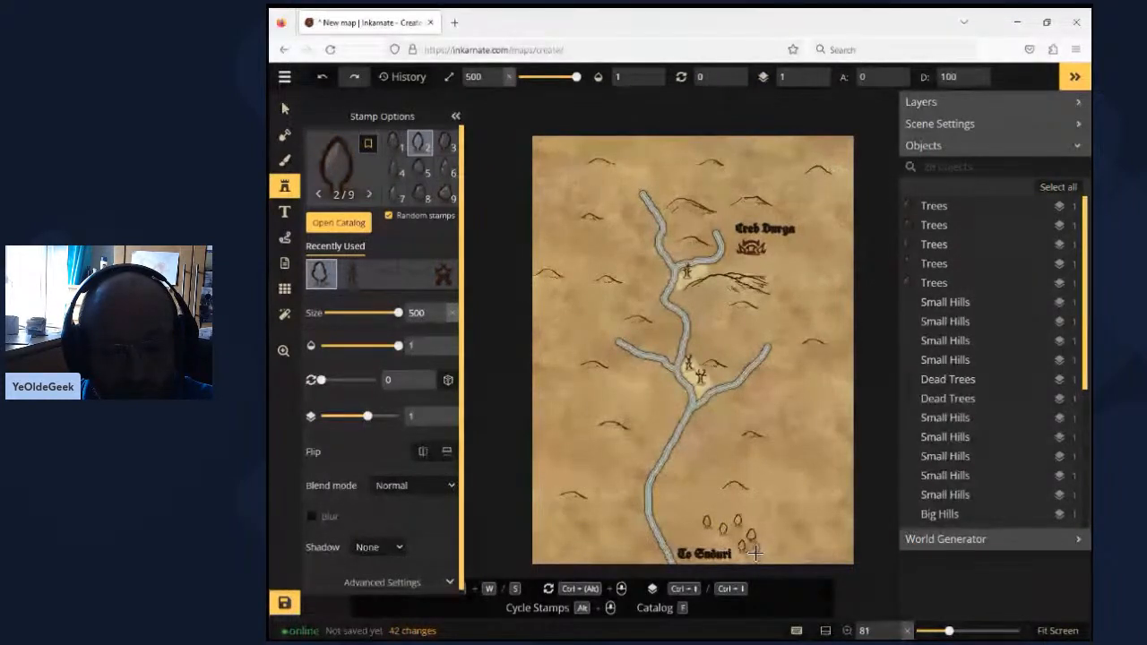
left_click(602, 506)
left_click(552, 415)
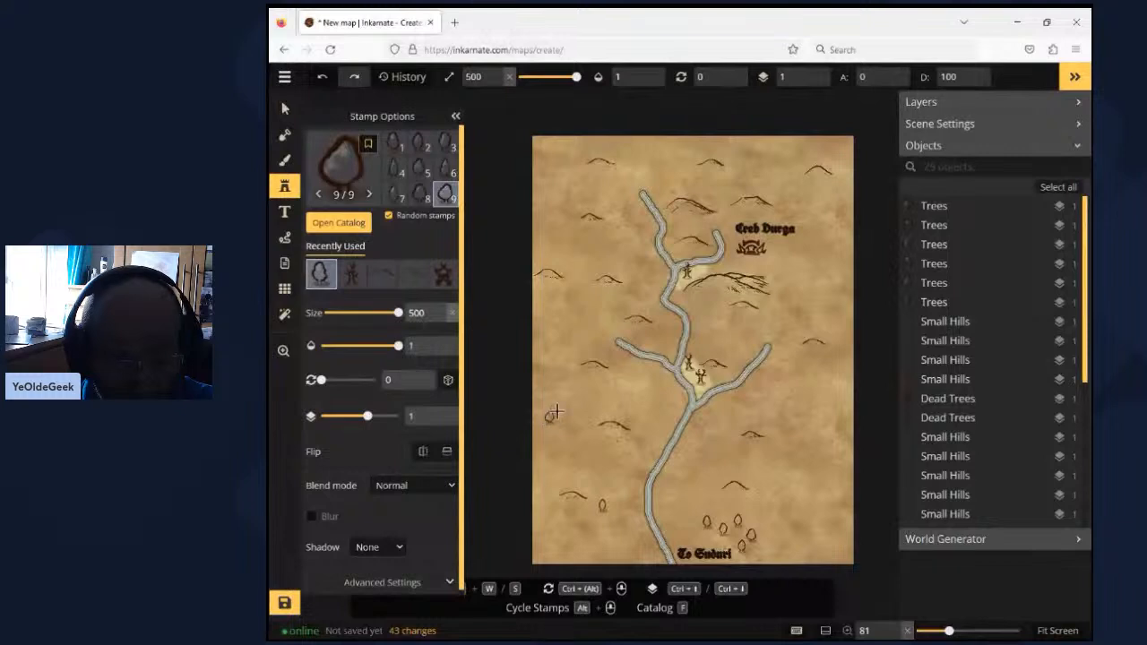
left_click(656, 418)
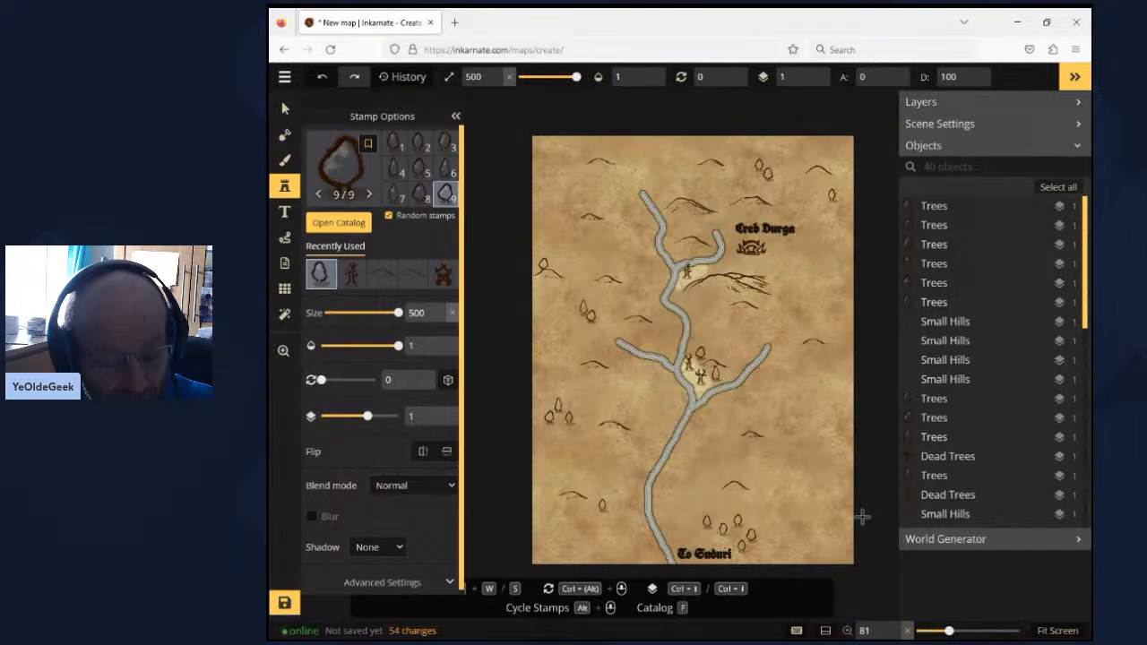
- Carve a short river branch eastward from the main river, south of the big hills, with a size 15 round subtracting mask brush
key("m")
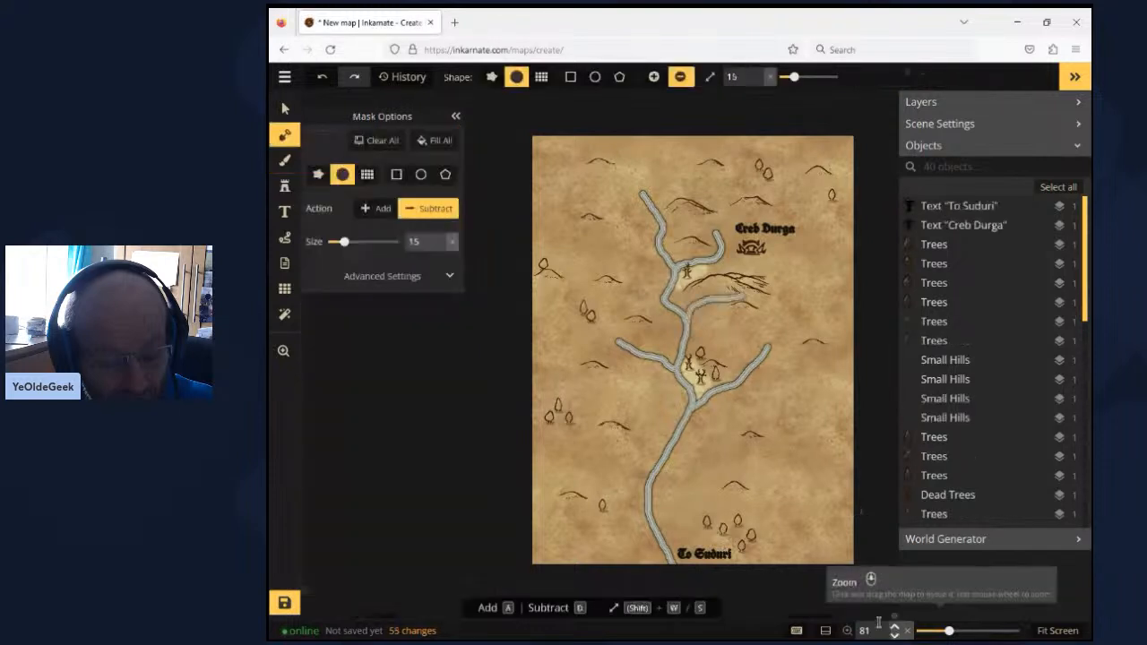
- Search the Parchment World stamp catalog for "village"
left_click(284, 190)
left_click(333, 179)
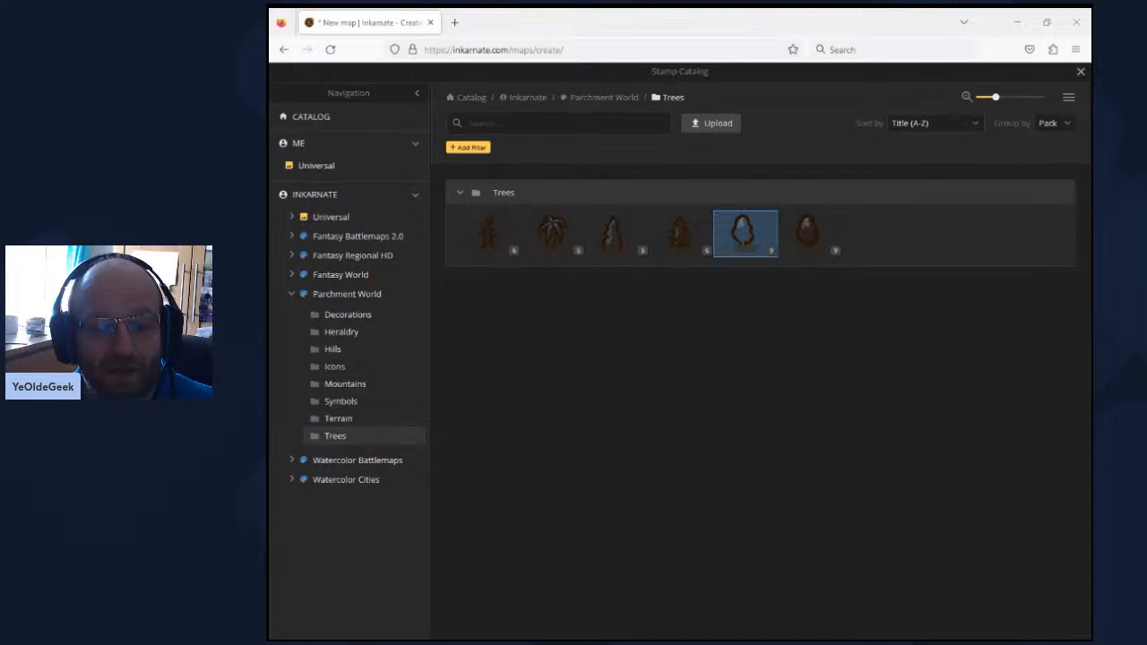
left_click(488, 126)
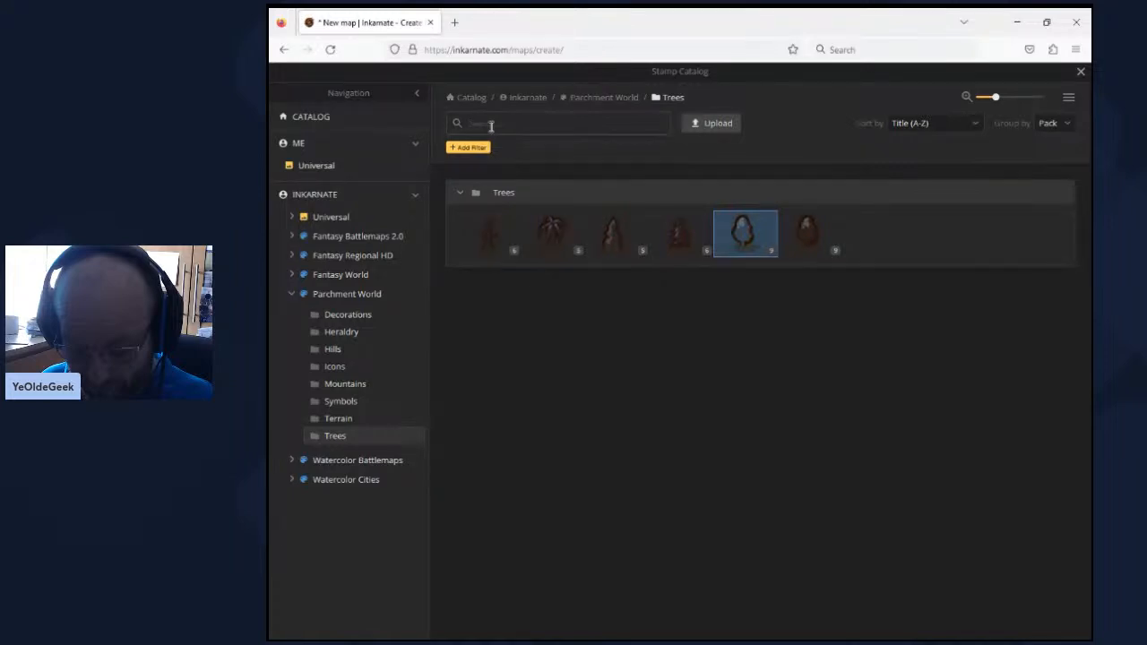
type("vilae")
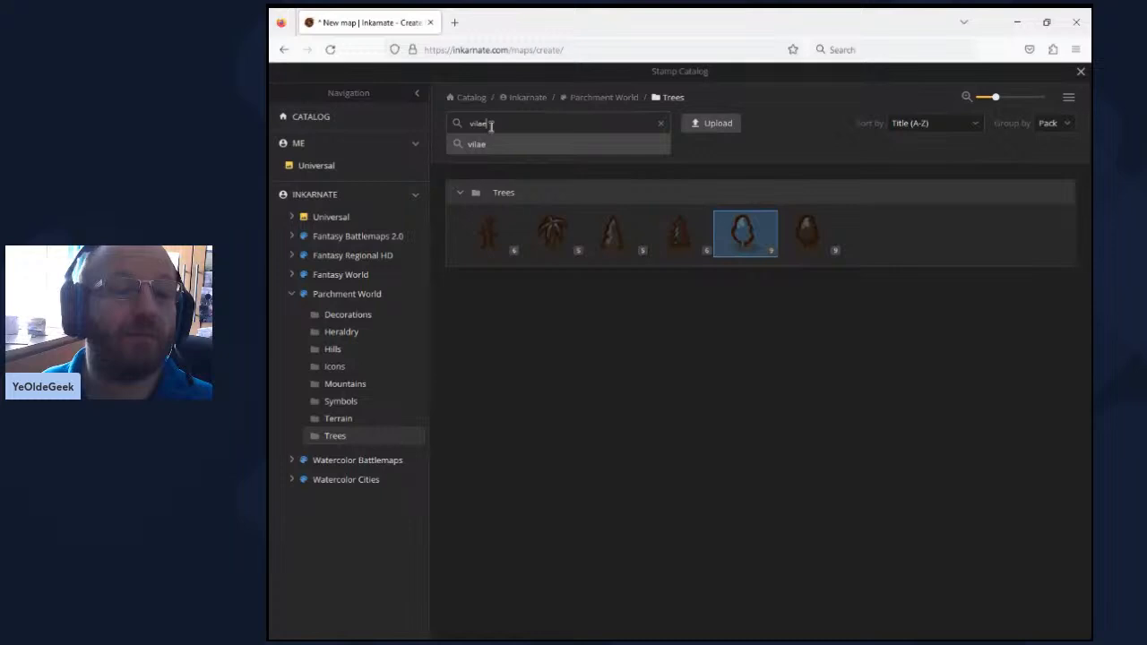
key("BackSpace")
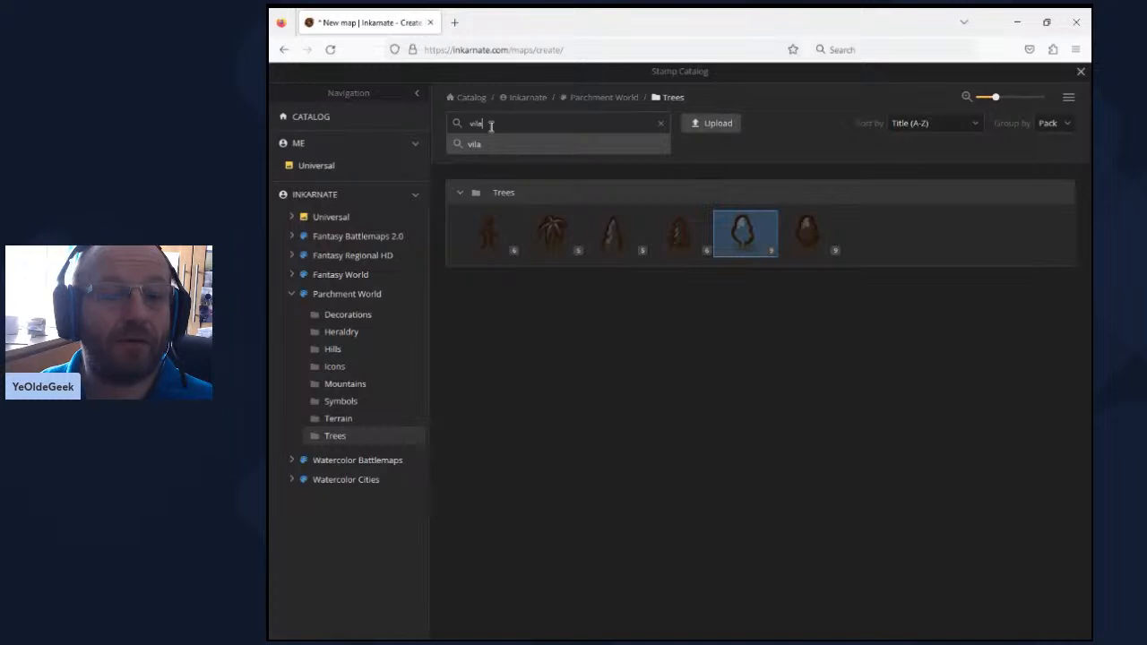
type("ge")
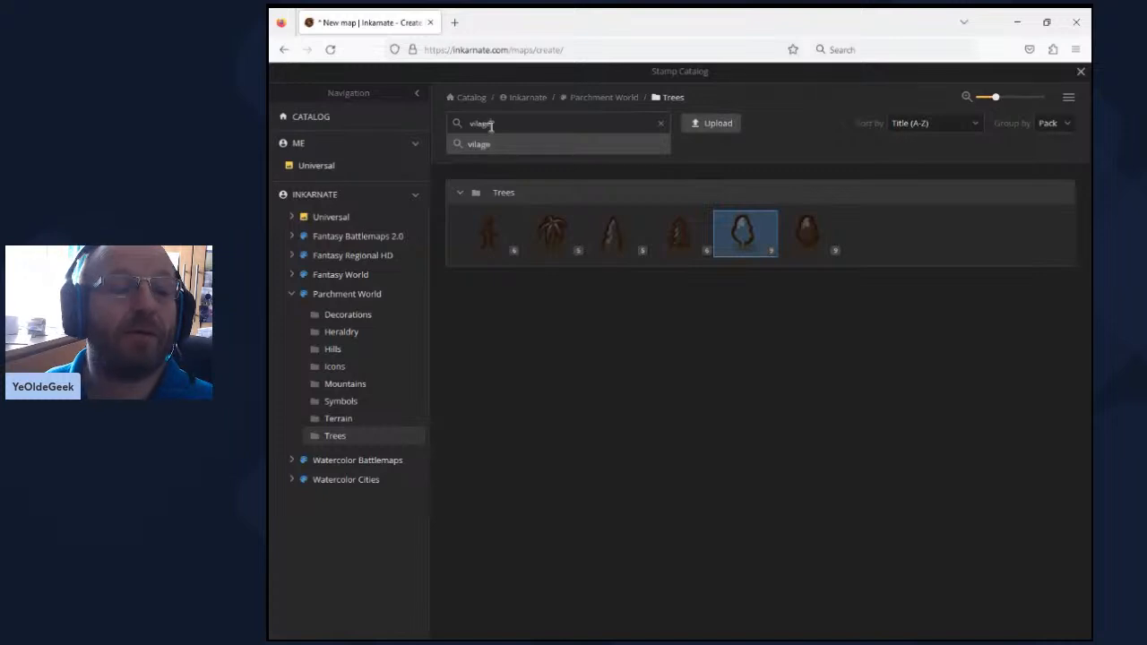
key("Return")
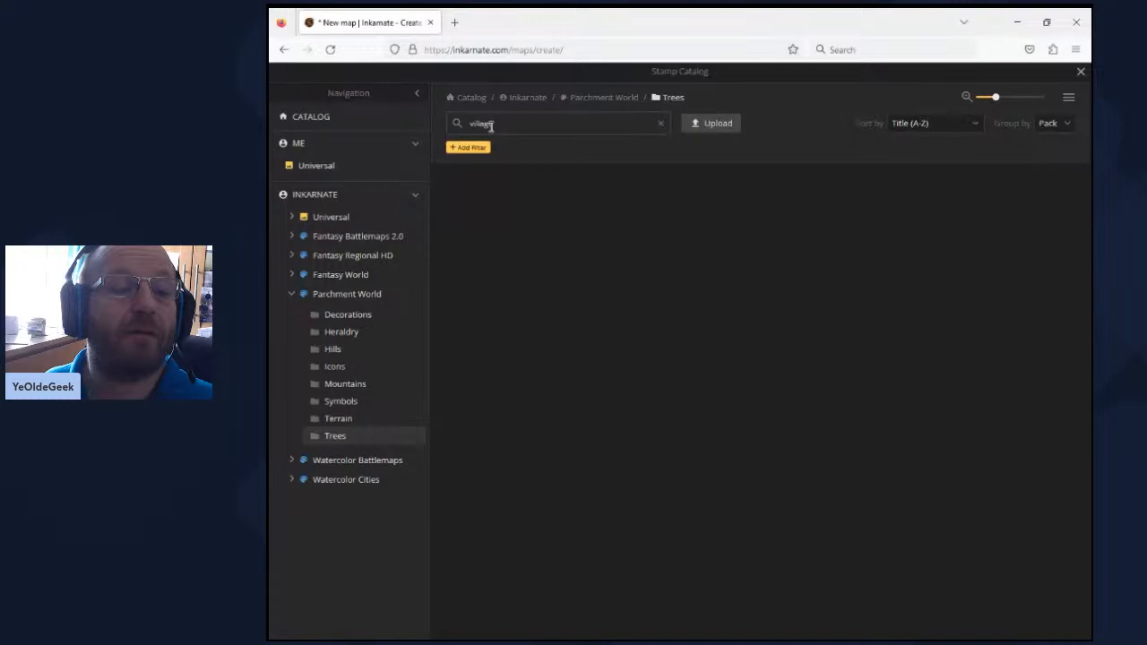
left_click(331, 296)
mouse_move(502, 251)
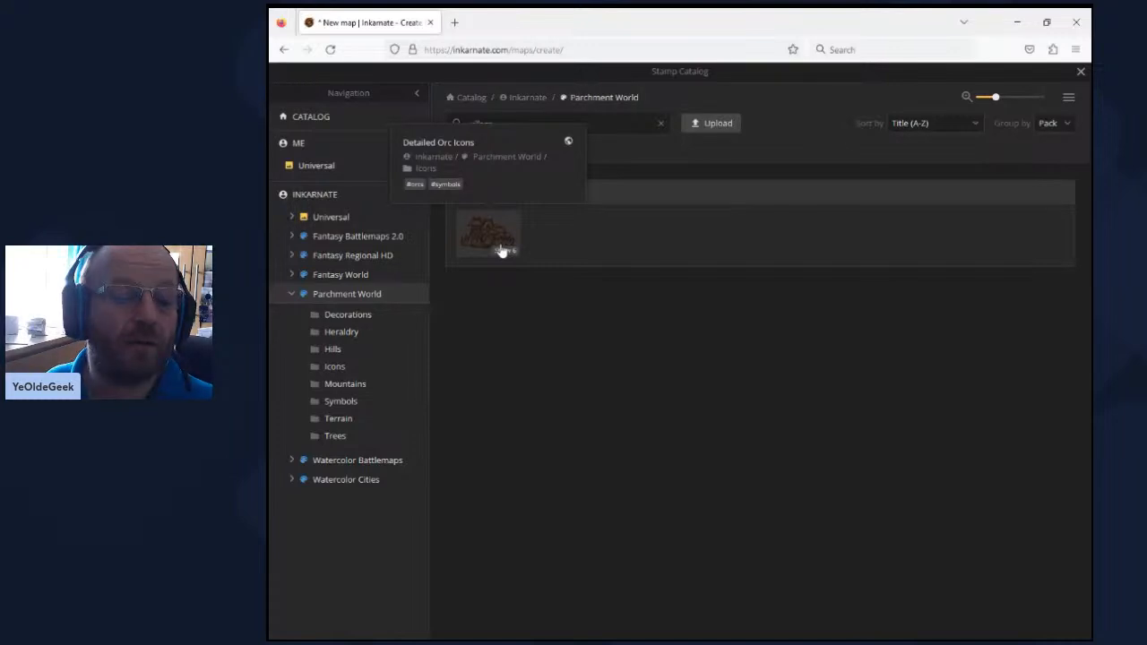
- Place the second Simple Icons stamp at size 251 beside the middle river junction, the new east branch, the west branch and the lower river
left_click_drag(501, 123, 422, 125)
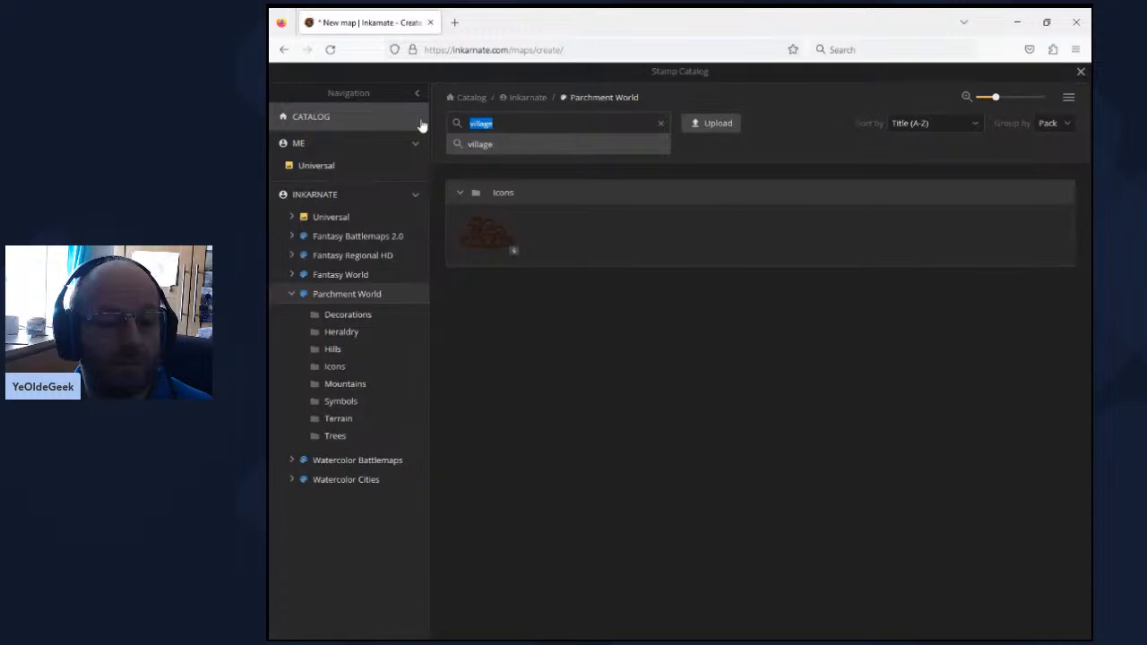
key("Return")
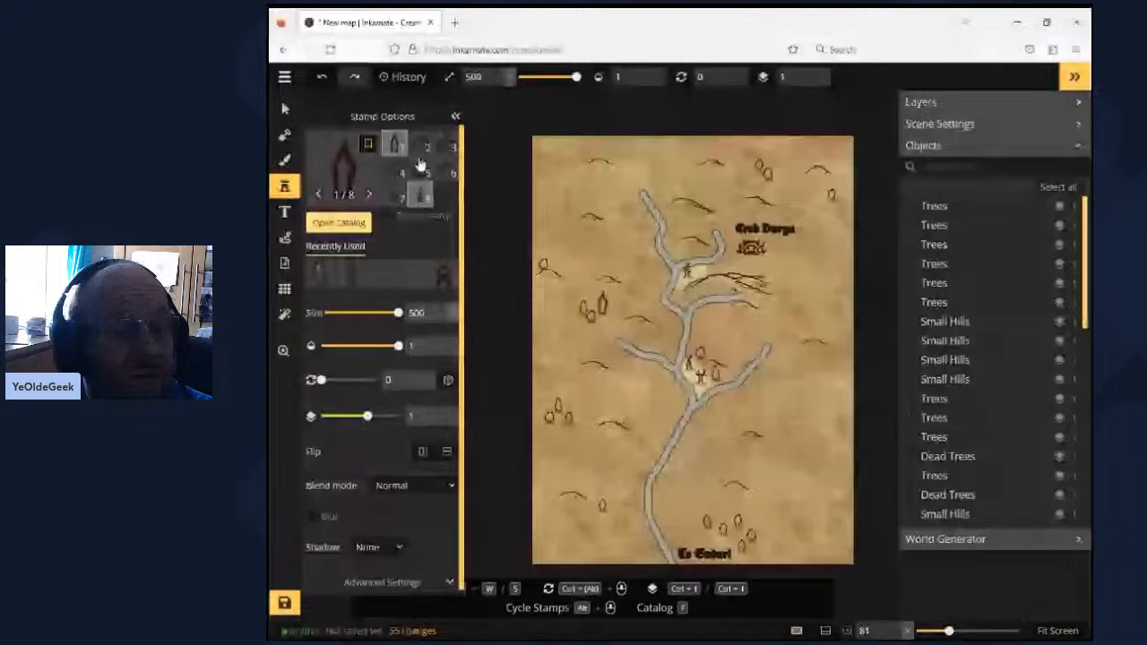
left_click(421, 146)
left_click_drag(399, 312, 352, 314)
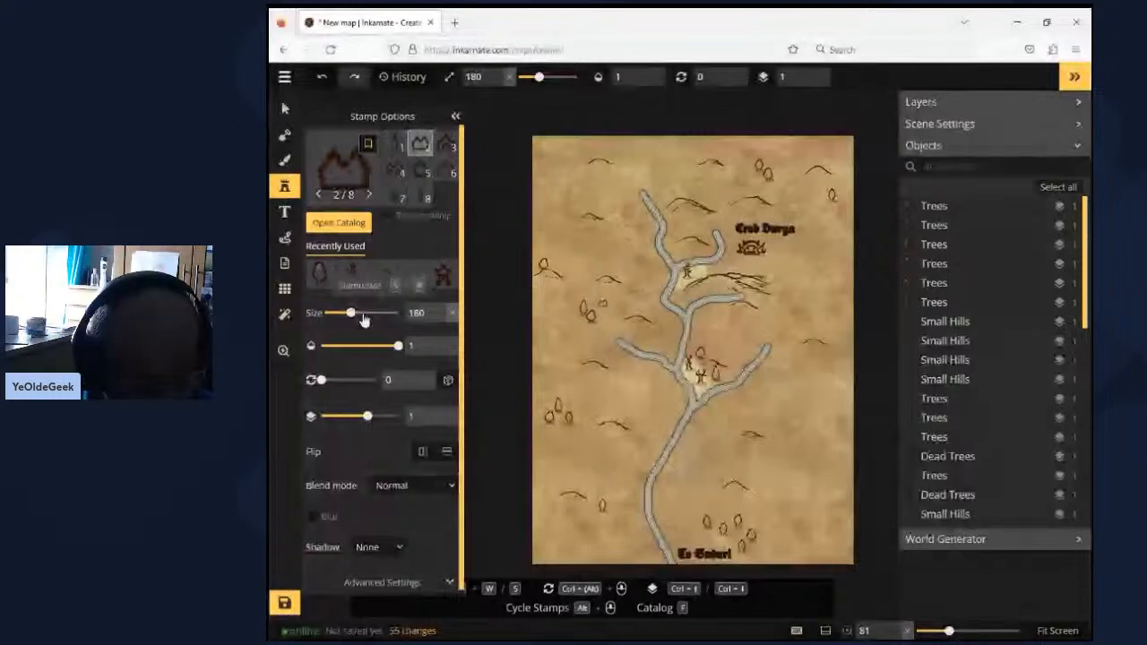
left_click(362, 315)
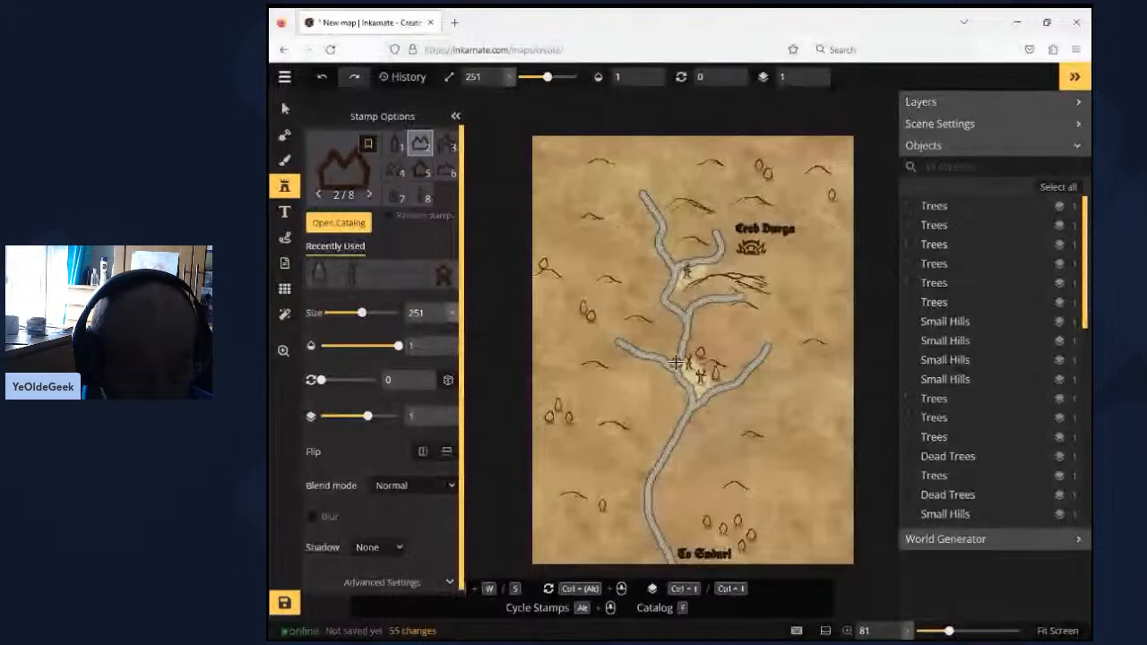
left_click(668, 315)
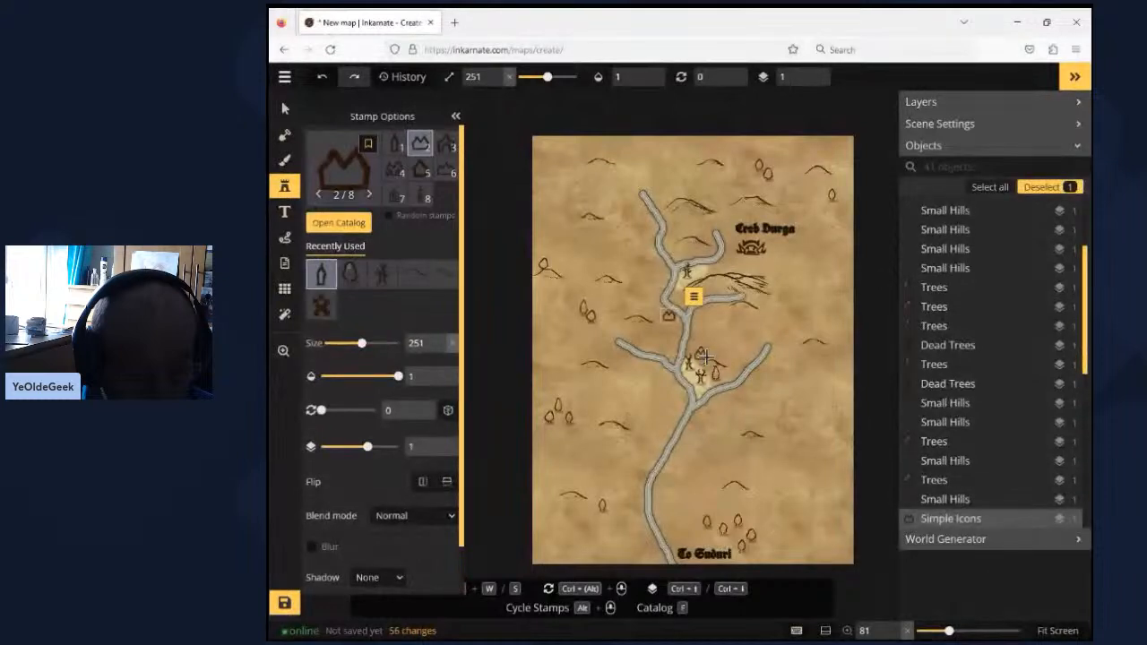
left_click(733, 310)
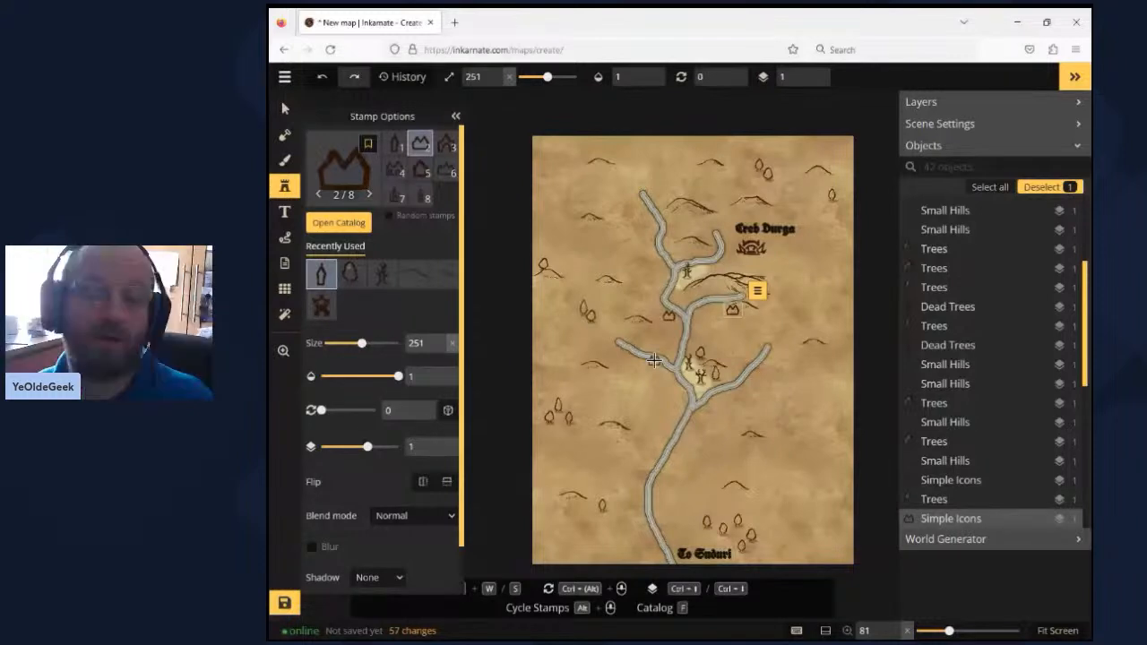
left_click(636, 507)
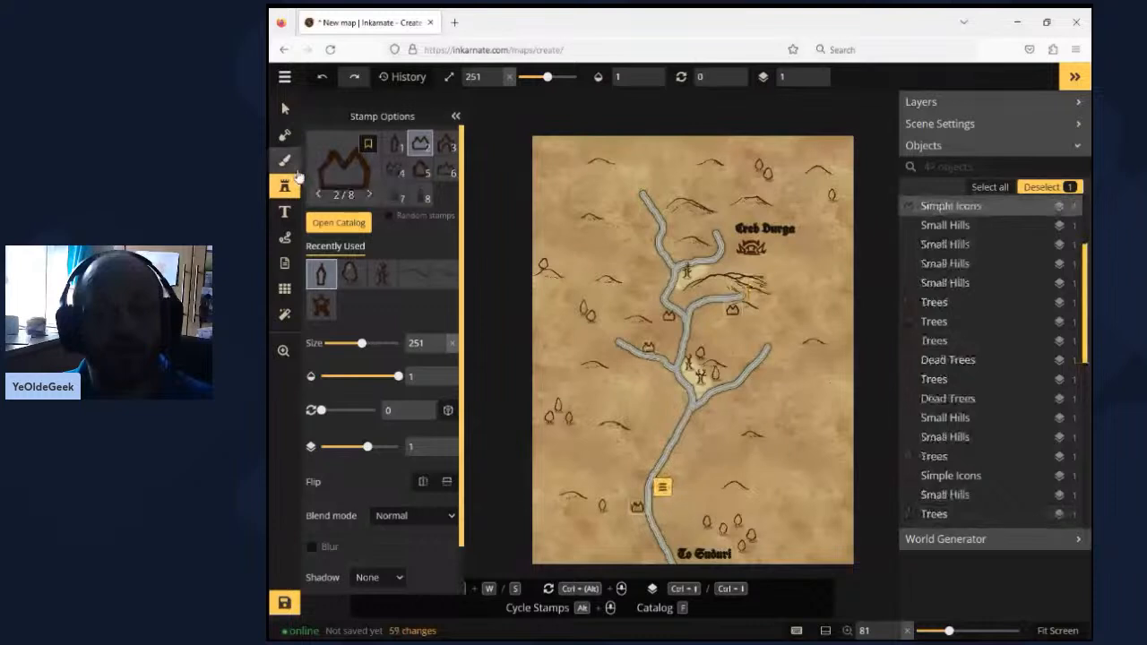
- Draw a black free-draw path of width 1.5 from the west-branch building icon down the river's west side to the southern map edge
left_click(285, 237)
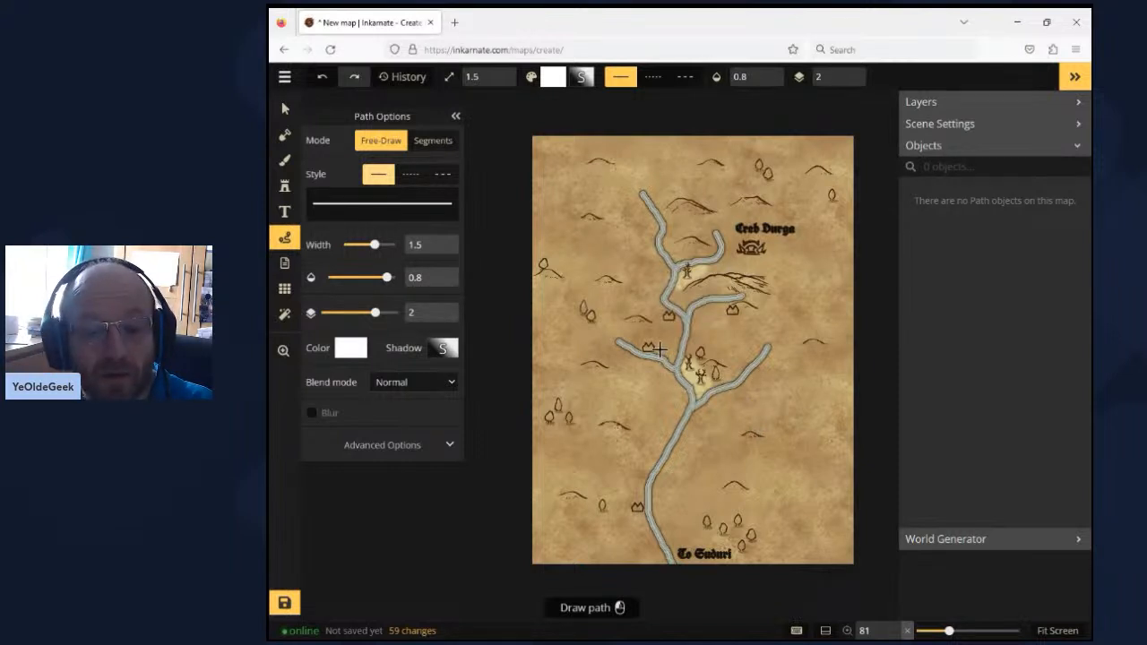
left_click(660, 350)
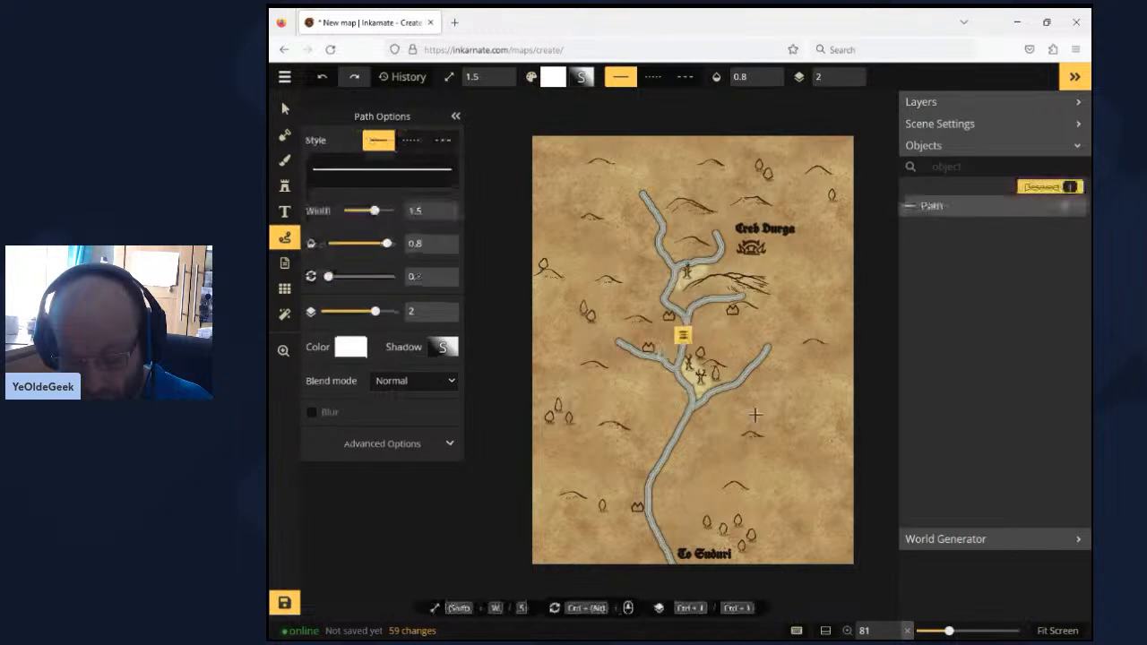
key("Delete")
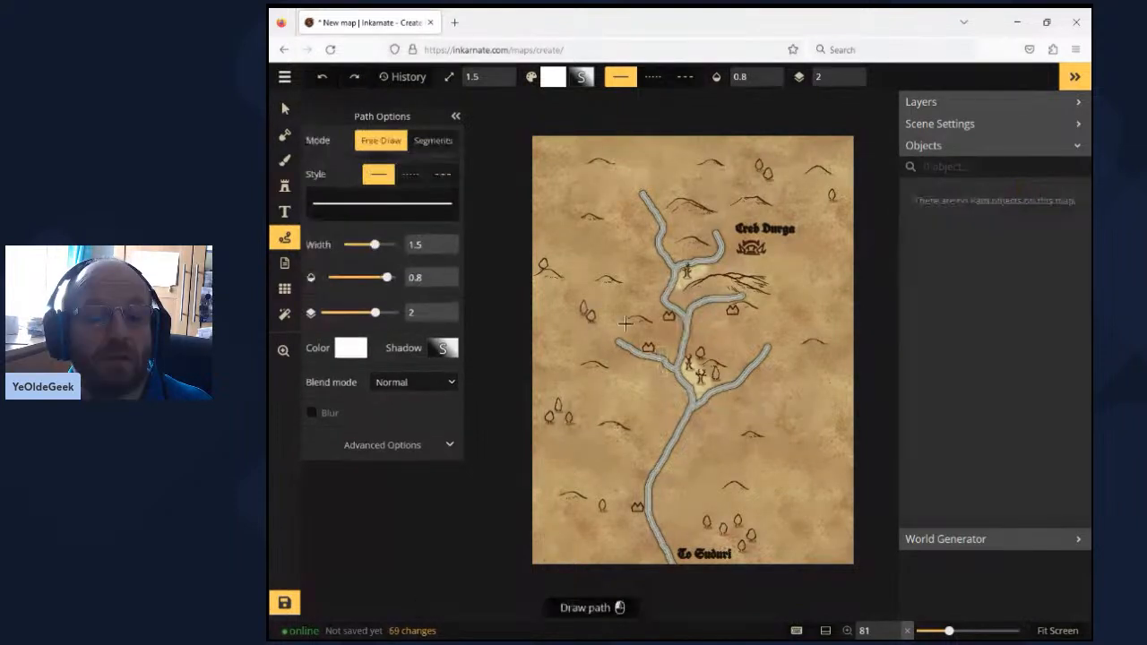
left_click(352, 348)
left_click(512, 440)
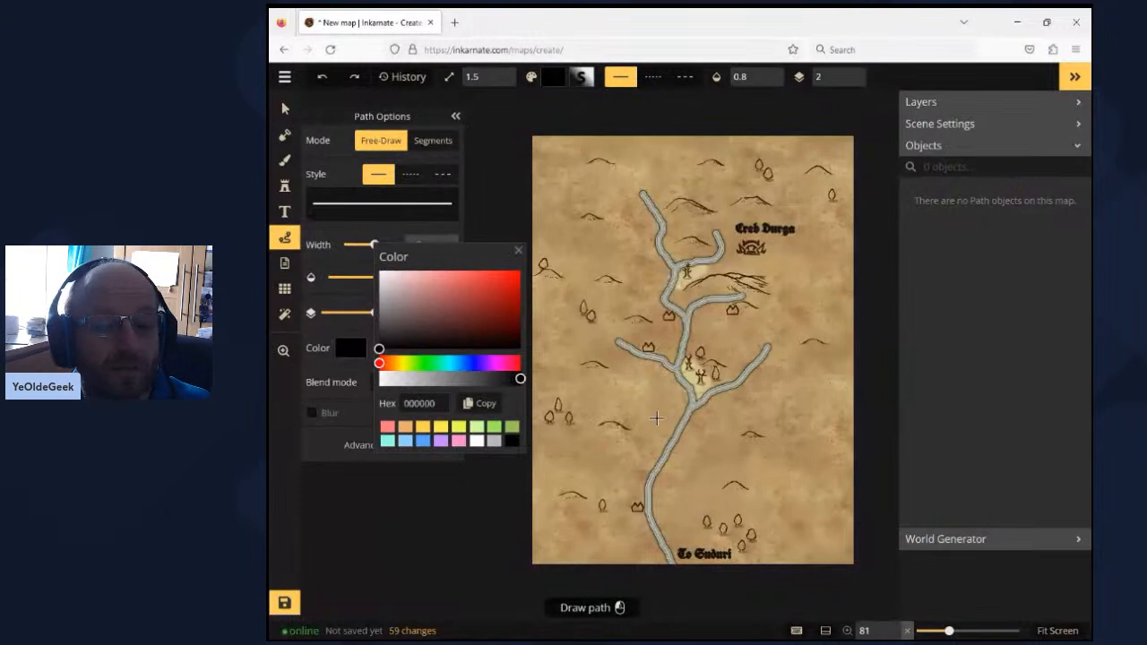
left_click(659, 342)
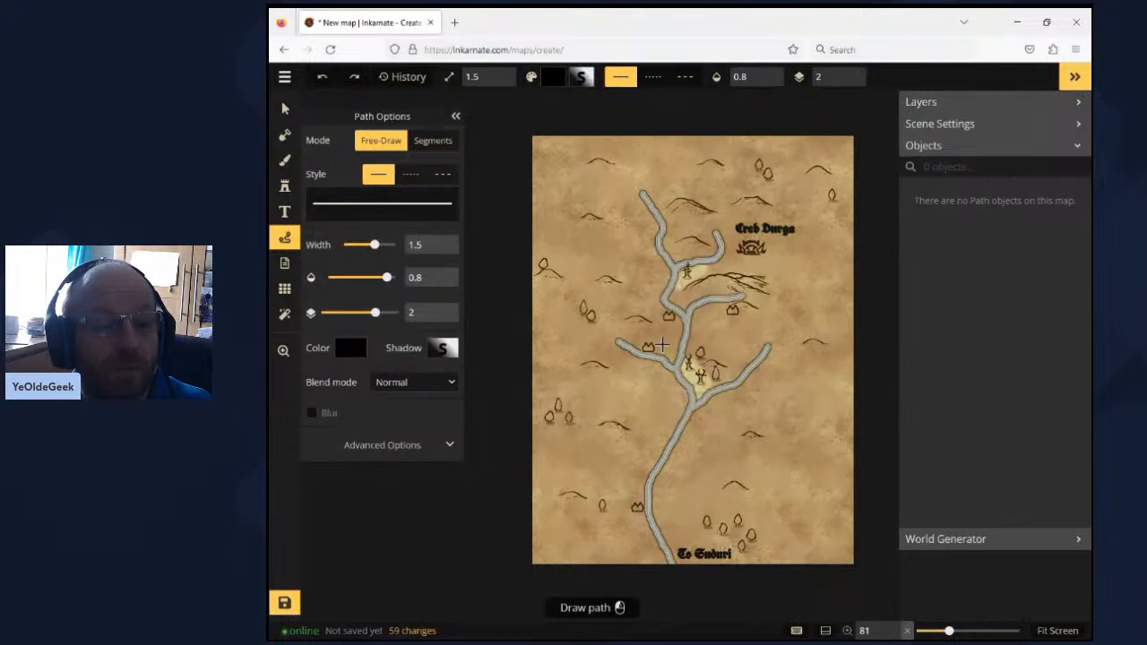
left_click_drag(661, 341, 663, 401)
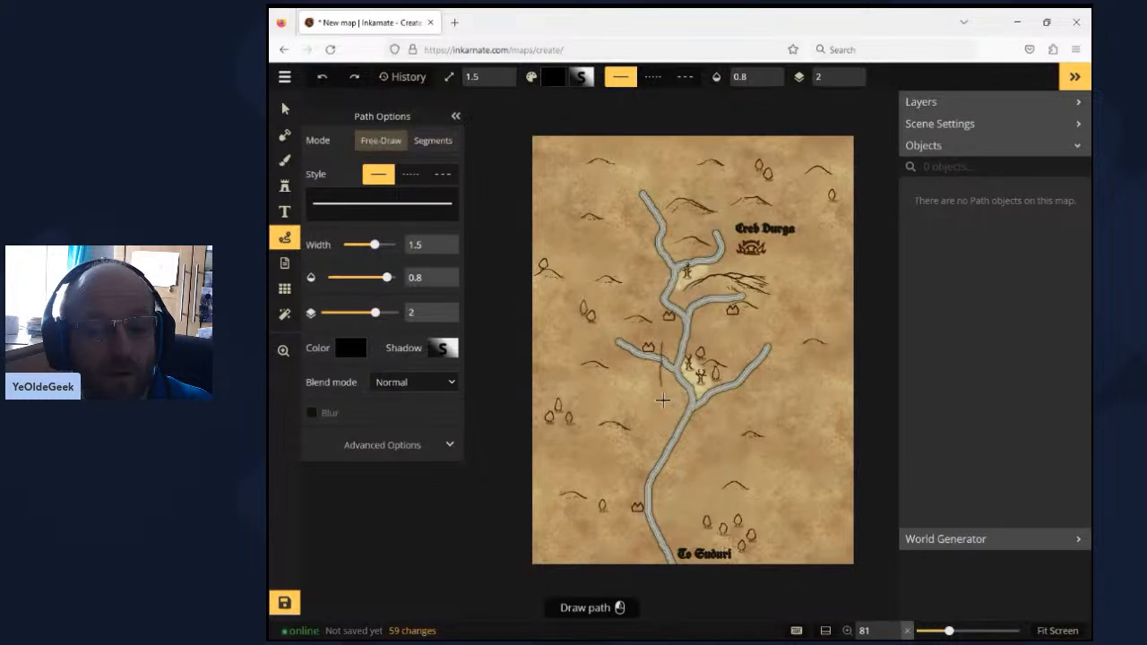
left_click_drag(663, 401, 647, 560)
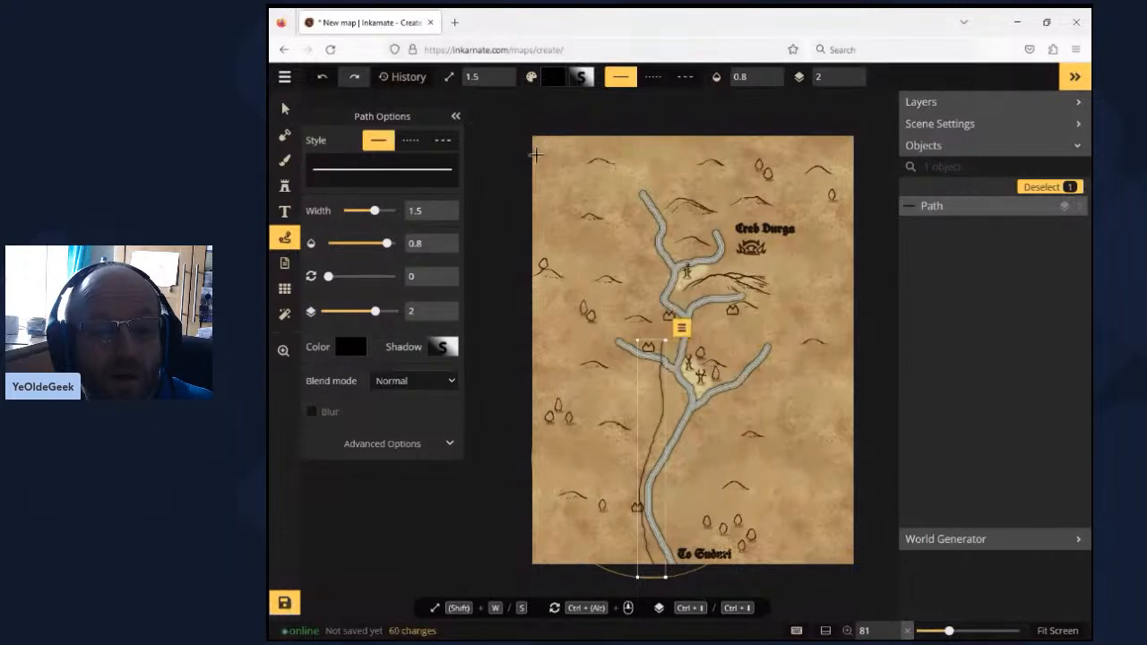
- Draw black road paths from the northwest edge down the west bank, from the northeast edge to that road, and from the east edge to the east-branch building
mouse_move(536, 155)
left_mouse_down()
mouse_move(648, 225)
mouse_move(657, 274)
left_mouse_up()
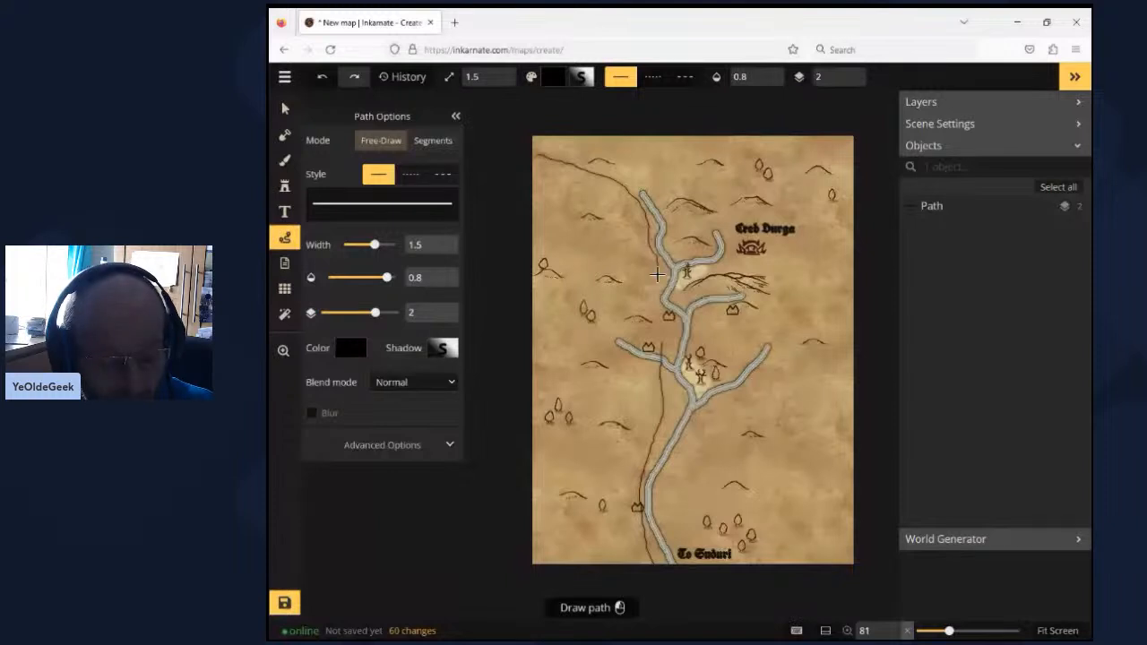
left_click_drag(656, 275, 657, 274)
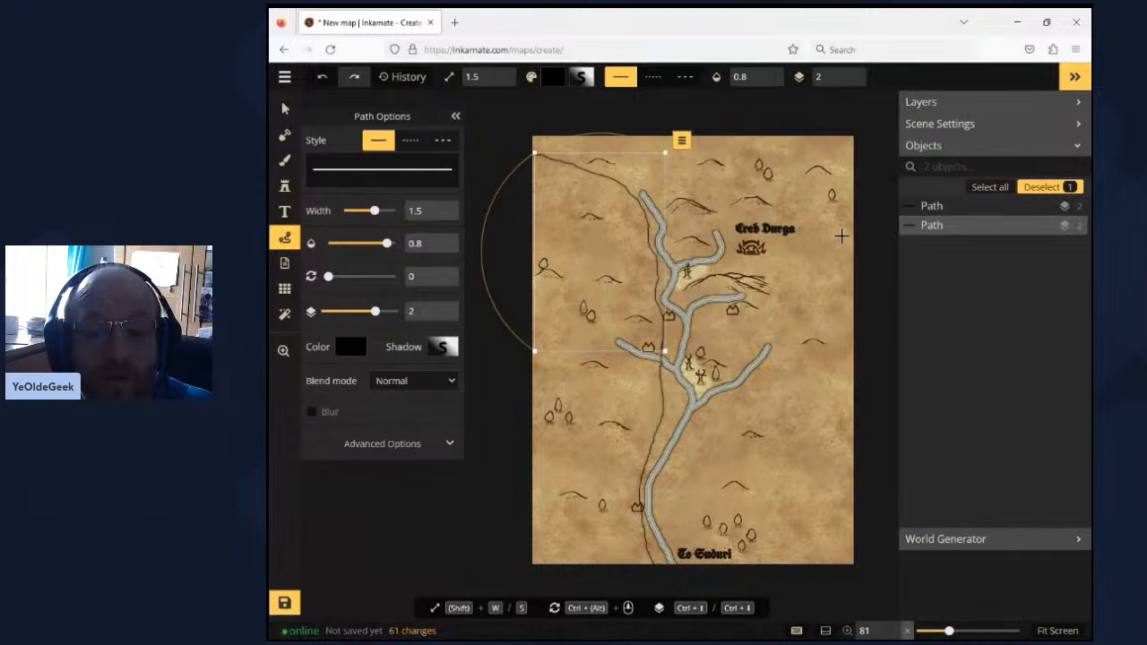
left_click_drag(847, 228, 717, 311)
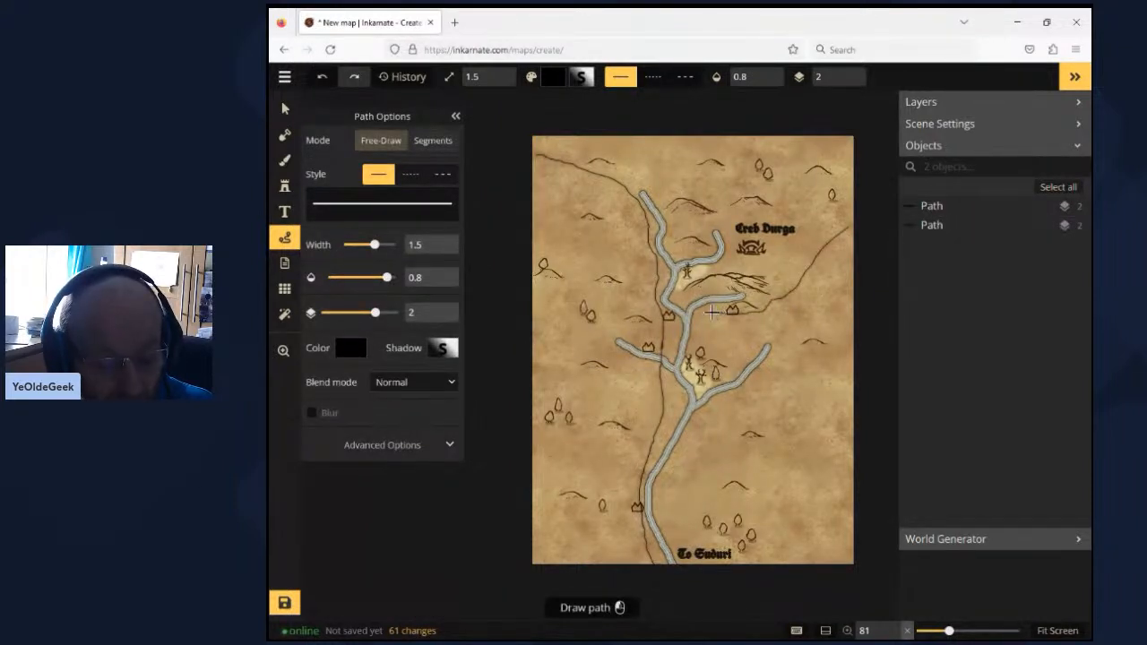
left_click_drag(712, 312, 663, 337)
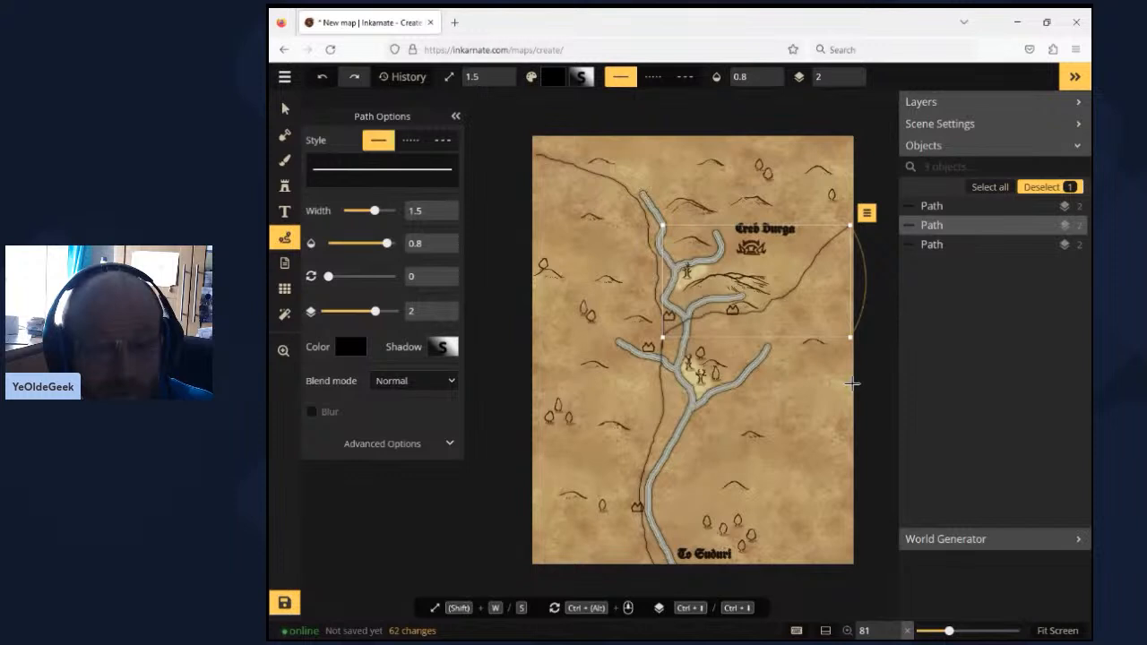
left_click_drag(844, 379, 750, 313)
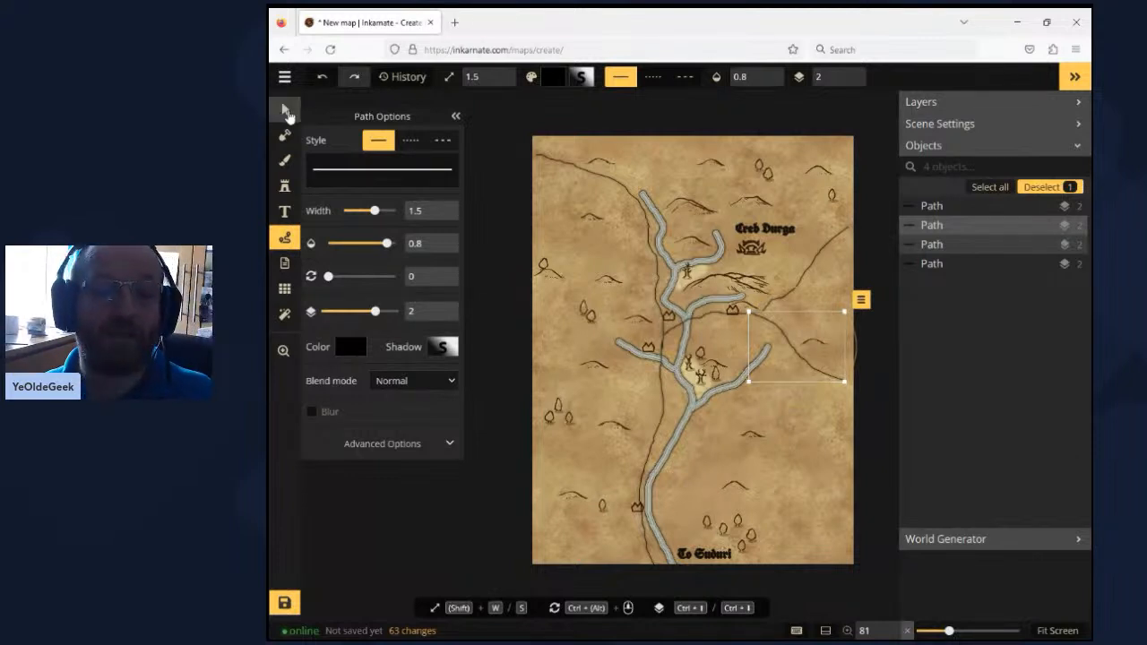
left_click(286, 110)
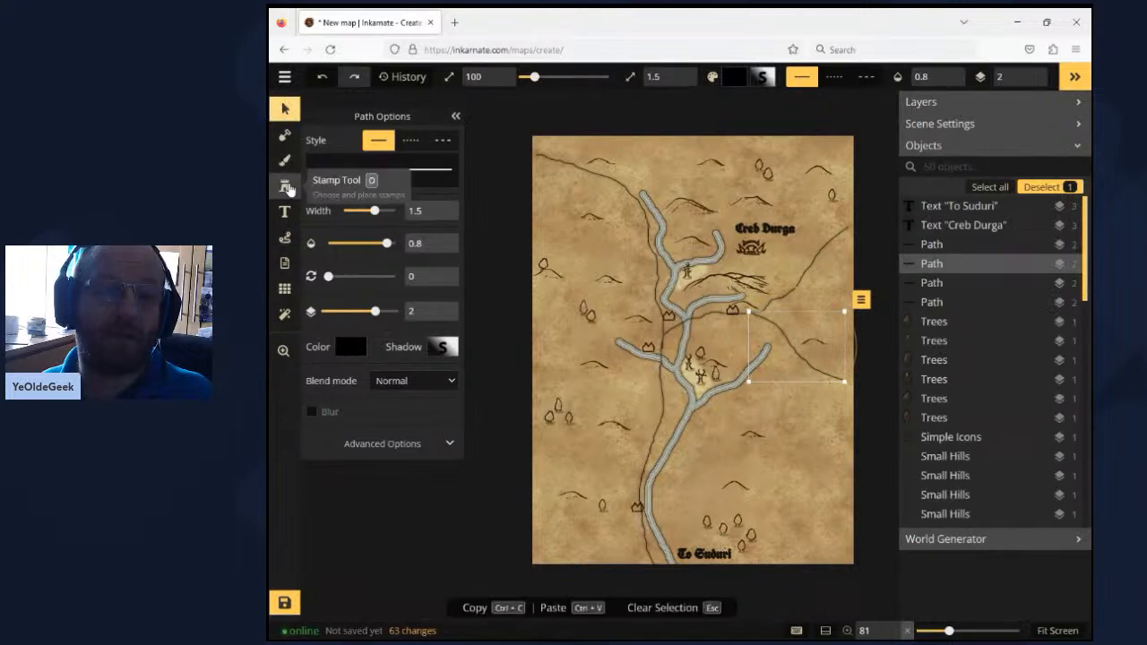
left_click(287, 359)
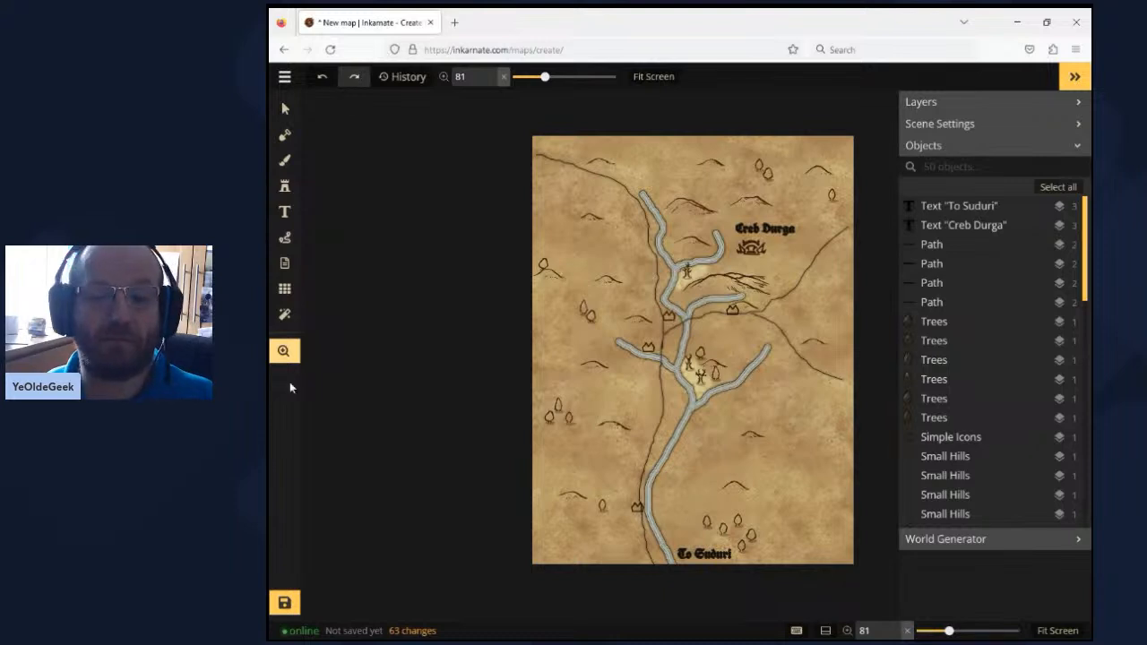
- Save the map under the name "Creb Durga"
left_click(284, 604)
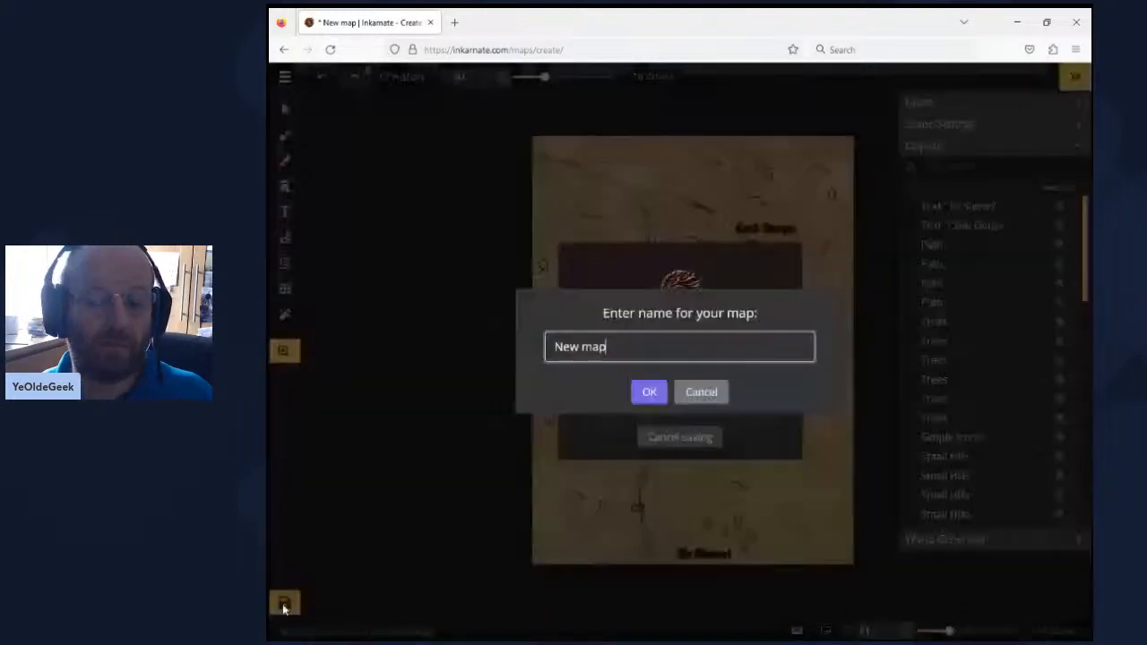
type("CRe")
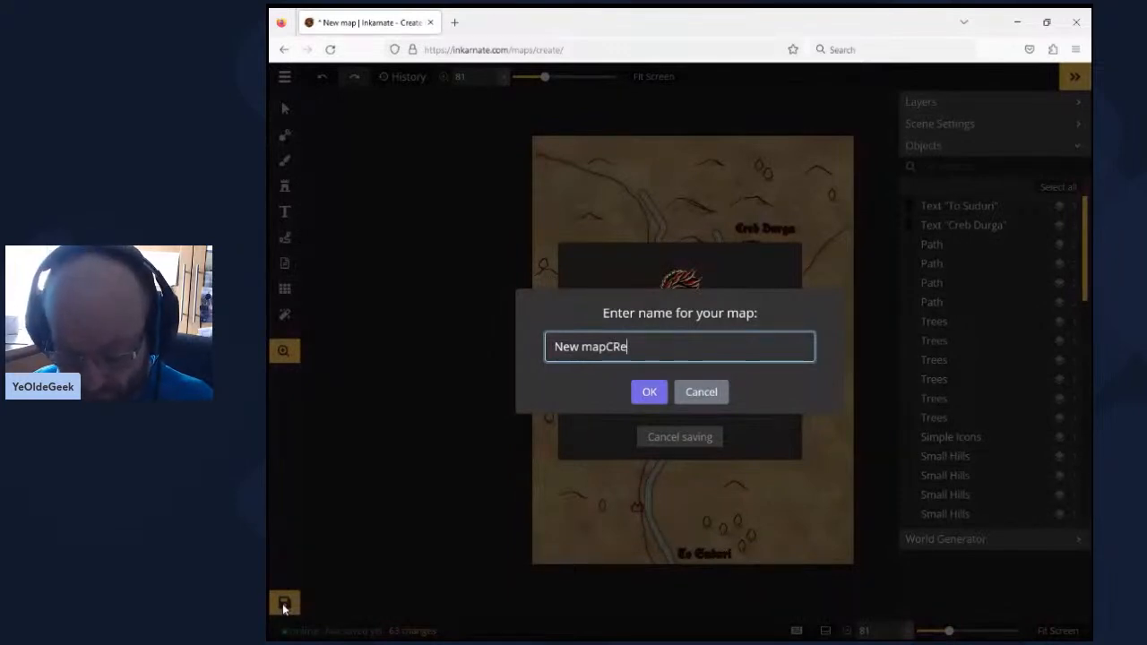
key("ctrl+a")
key("BackSpace")
type("Creb Durga")
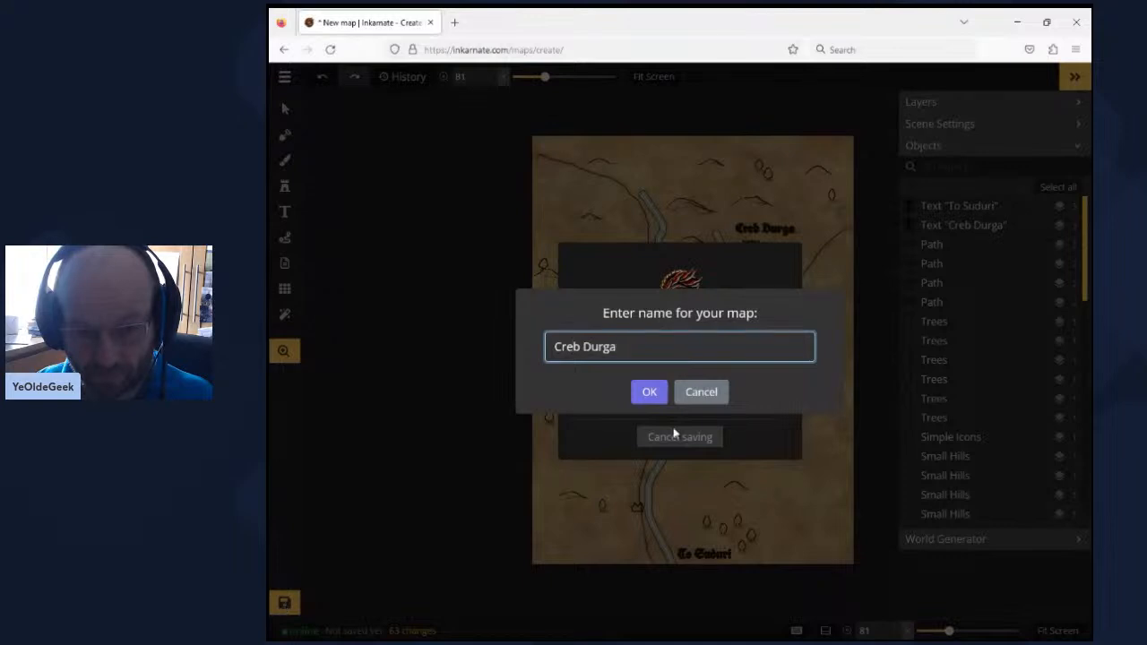
left_click(650, 393)
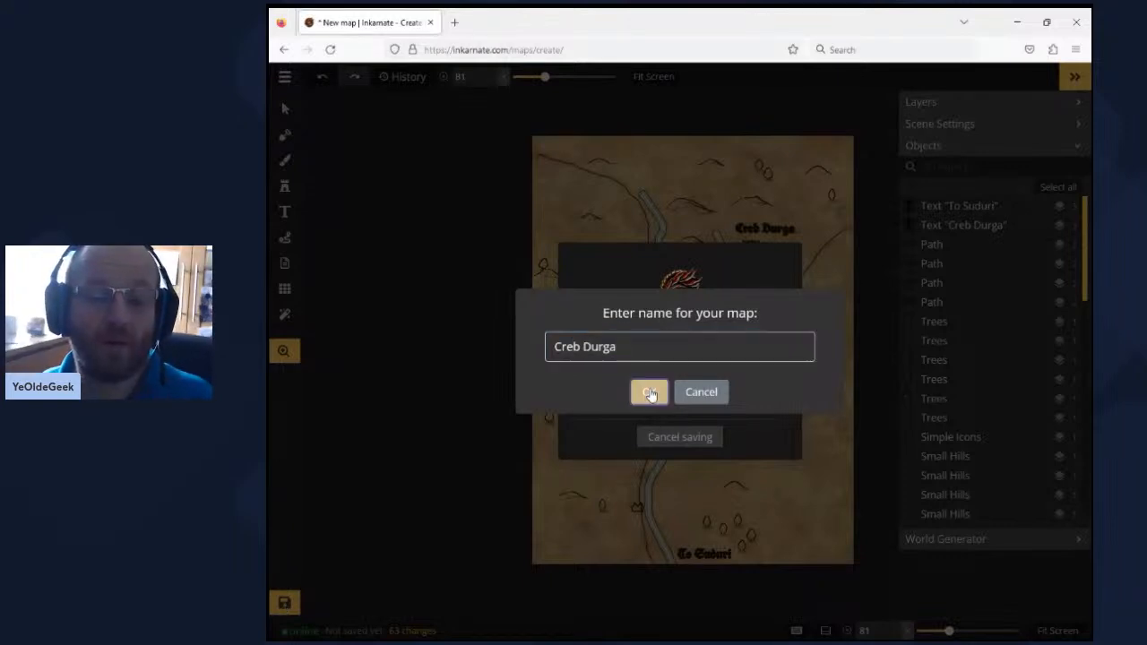
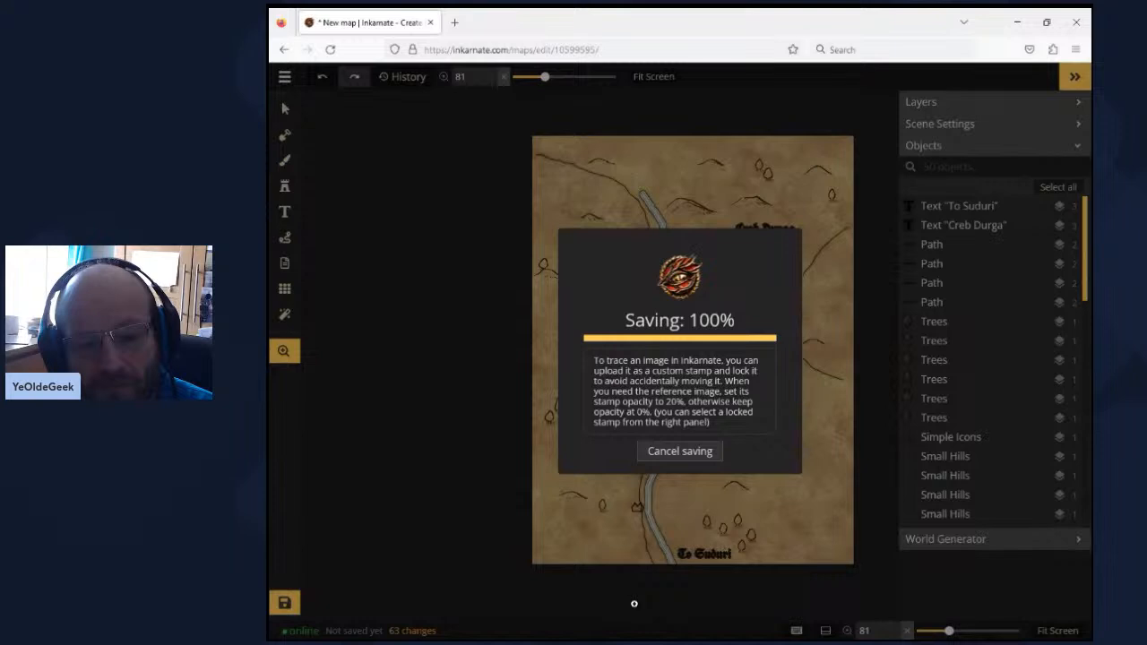
- Return from the Creb Durga map to the saved maps and survey the overall layout of the Yule Town map
left_click(284, 77)
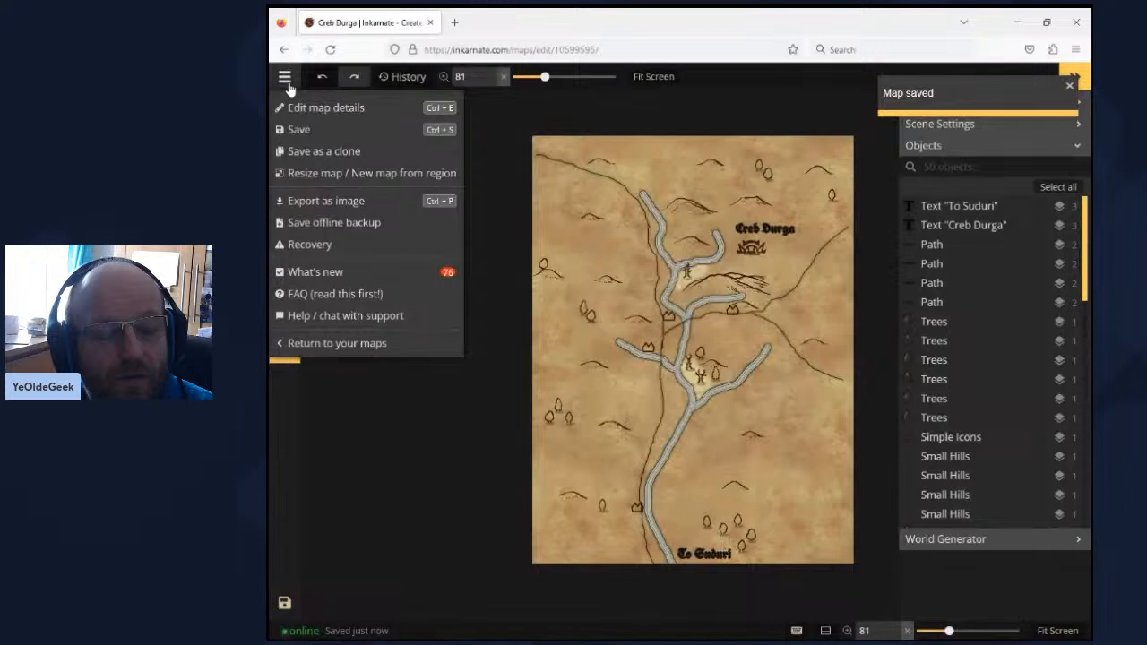
left_click(332, 344)
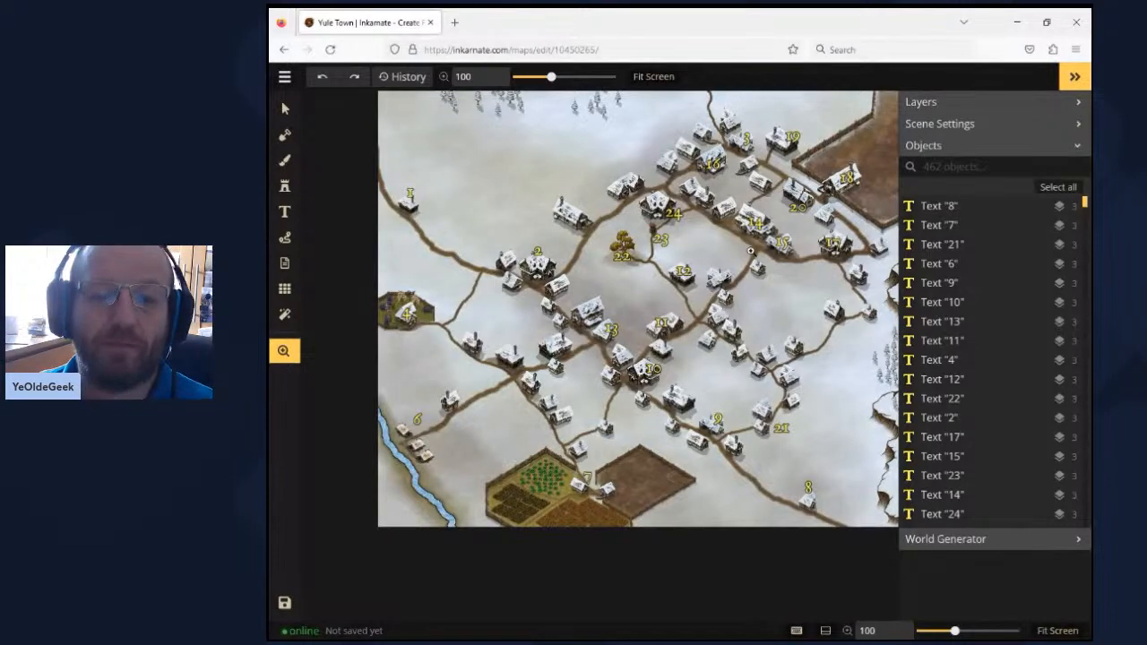
scroll(717, 230, "down", 3)
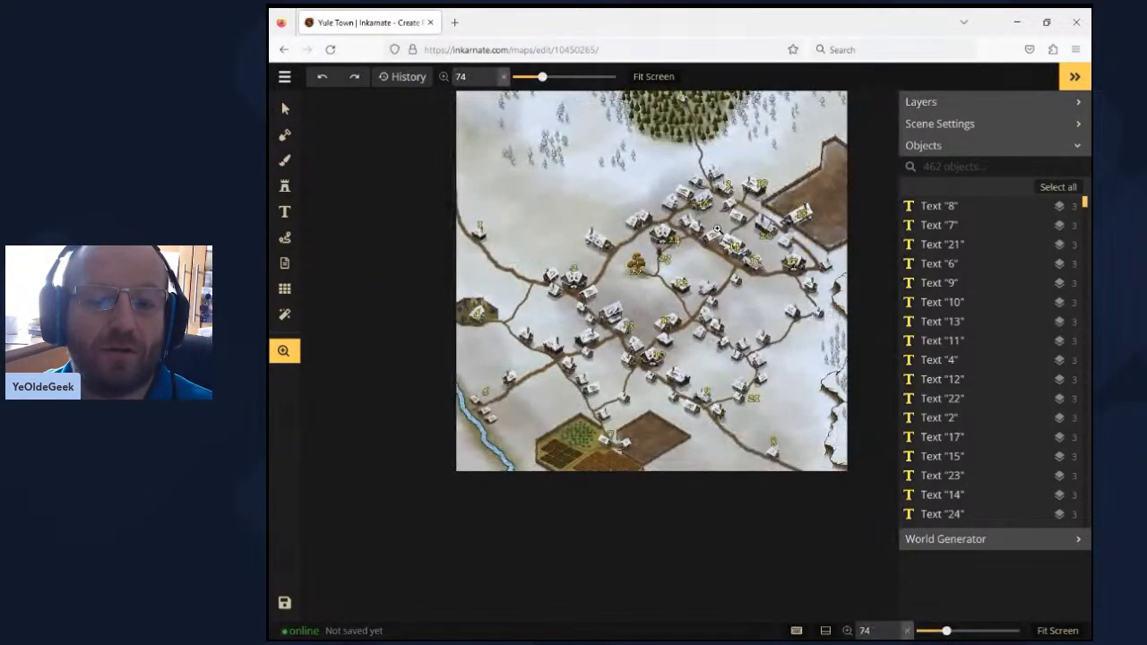
left_click_drag(717, 230, 657, 280)
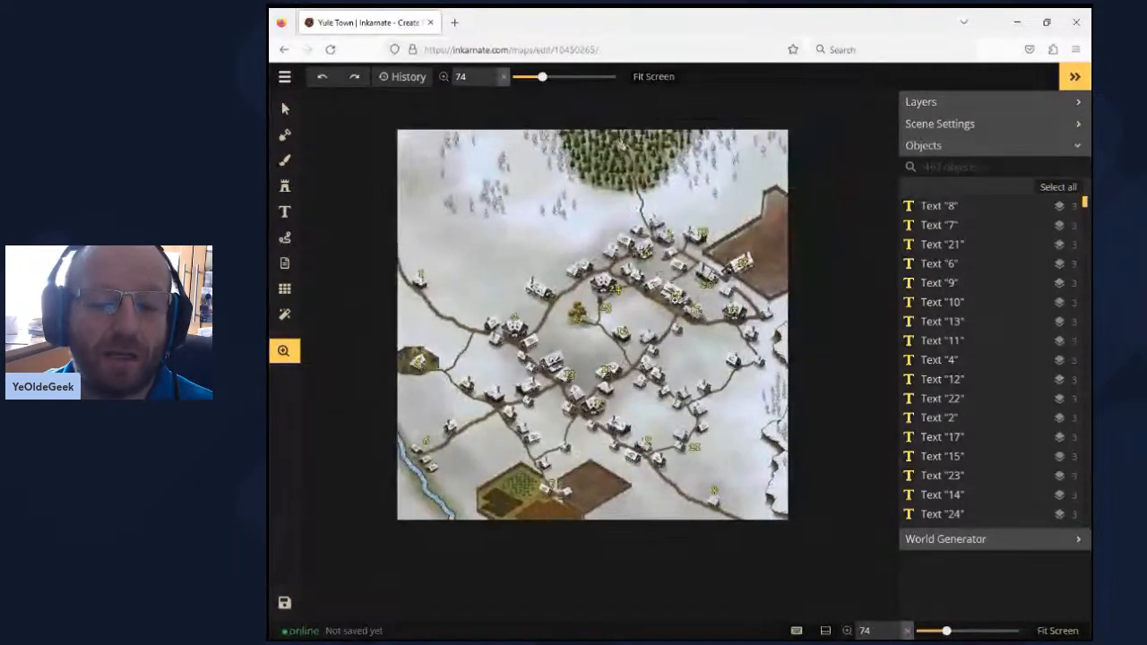
scroll(670, 294, "up", 1)
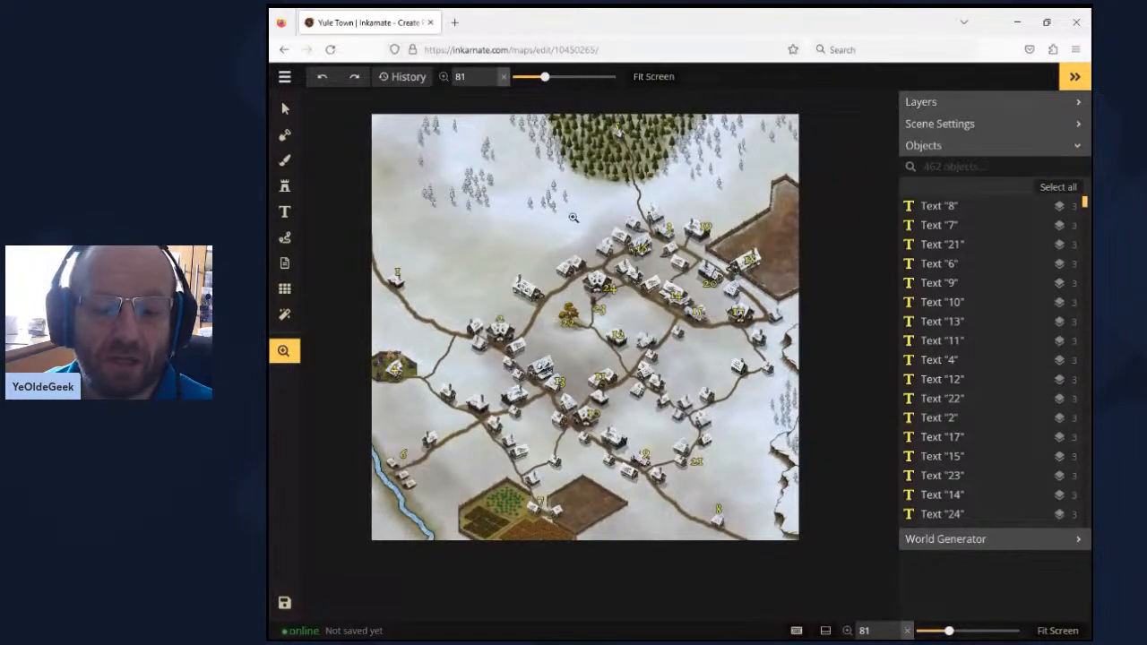
left_click(608, 476)
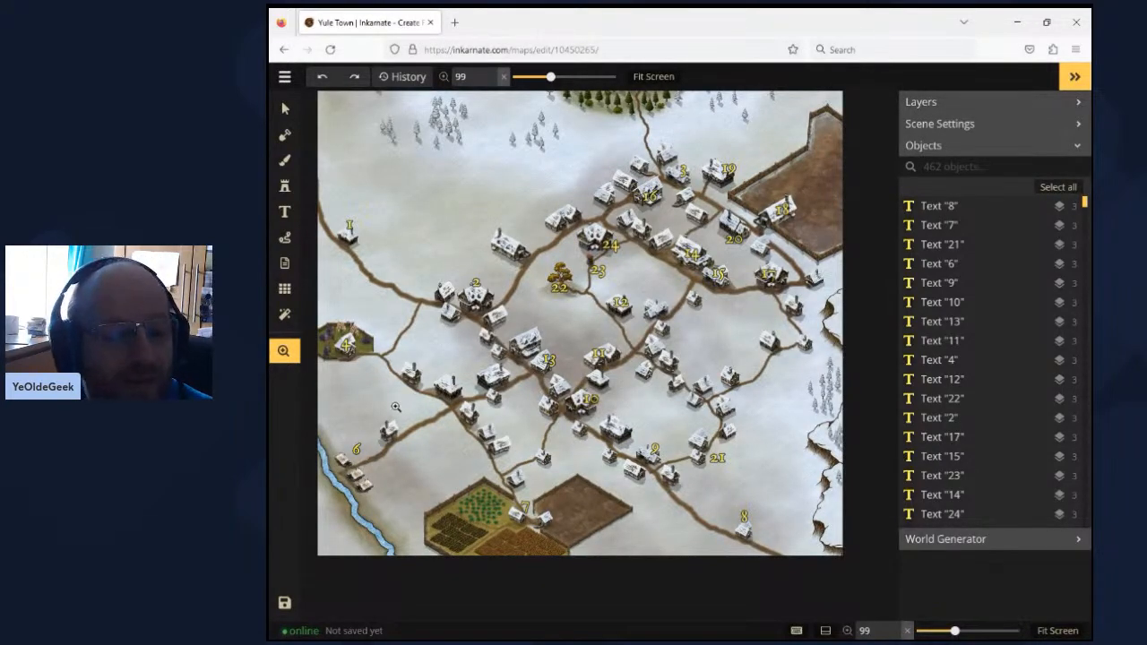
- Examine Yule Town's numbered buildings, roads and fields up close, from the western river side to the town centre and eastern cliffs
scroll(395, 407, "up", 4)
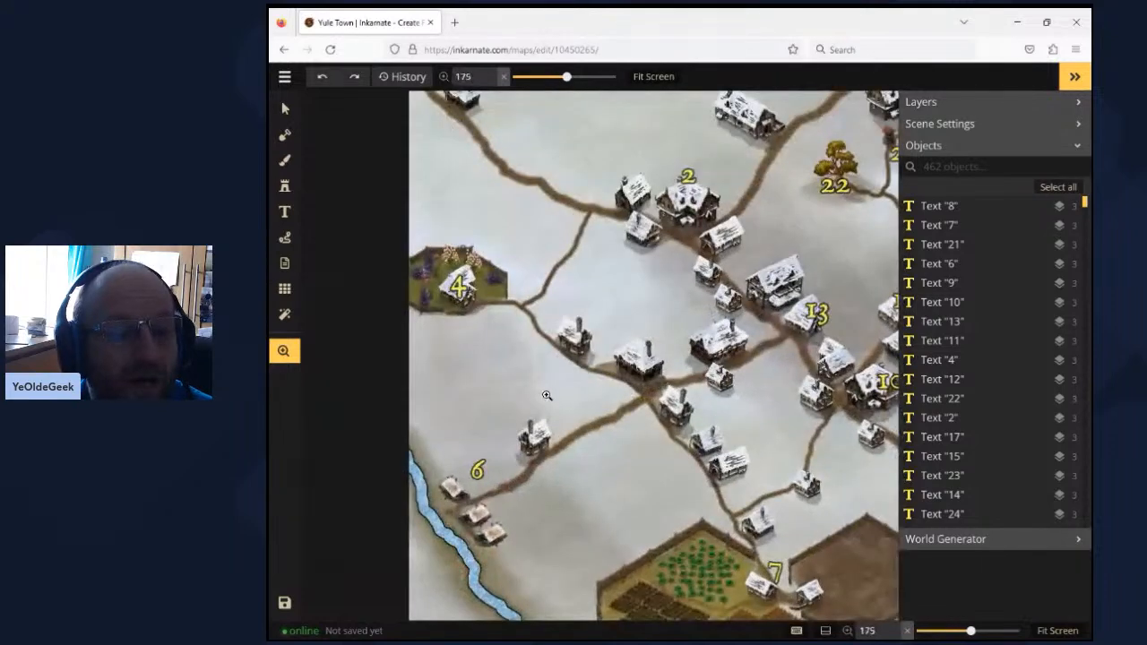
scroll(547, 395, "up", 1)
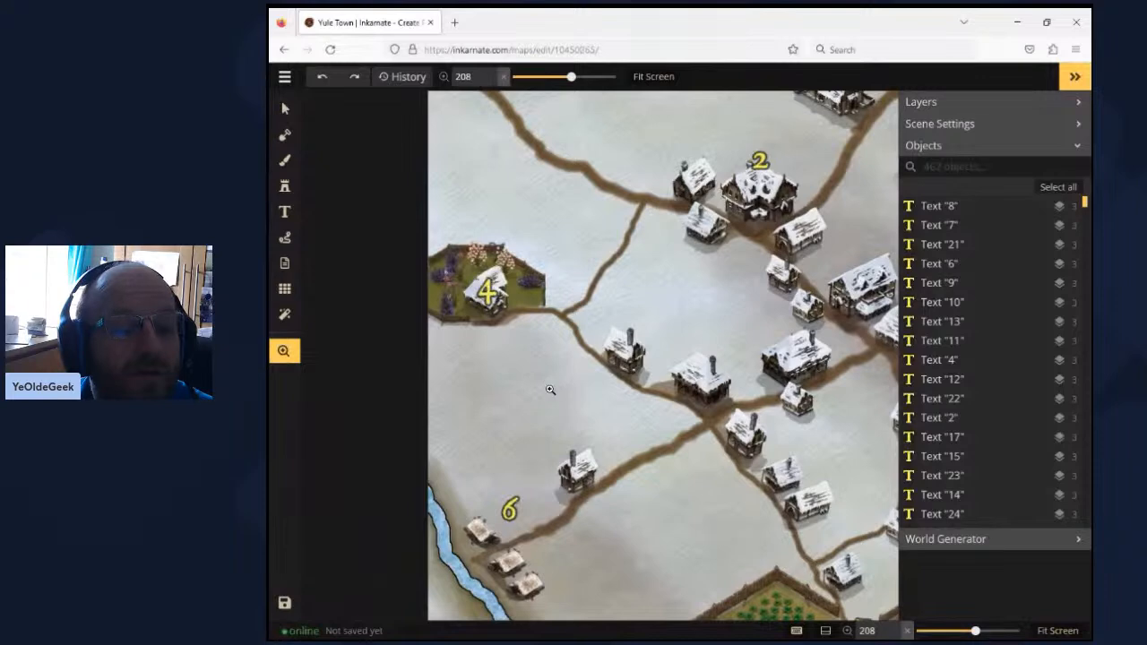
scroll(550, 390, "down", 2)
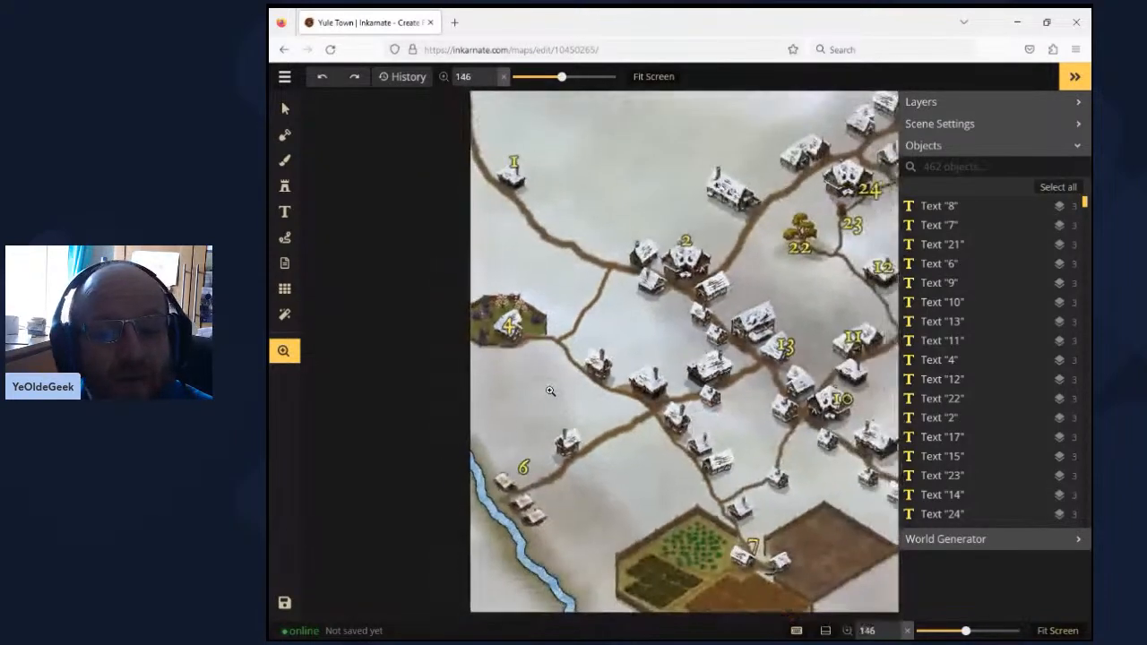
scroll(550, 390, "down", 3)
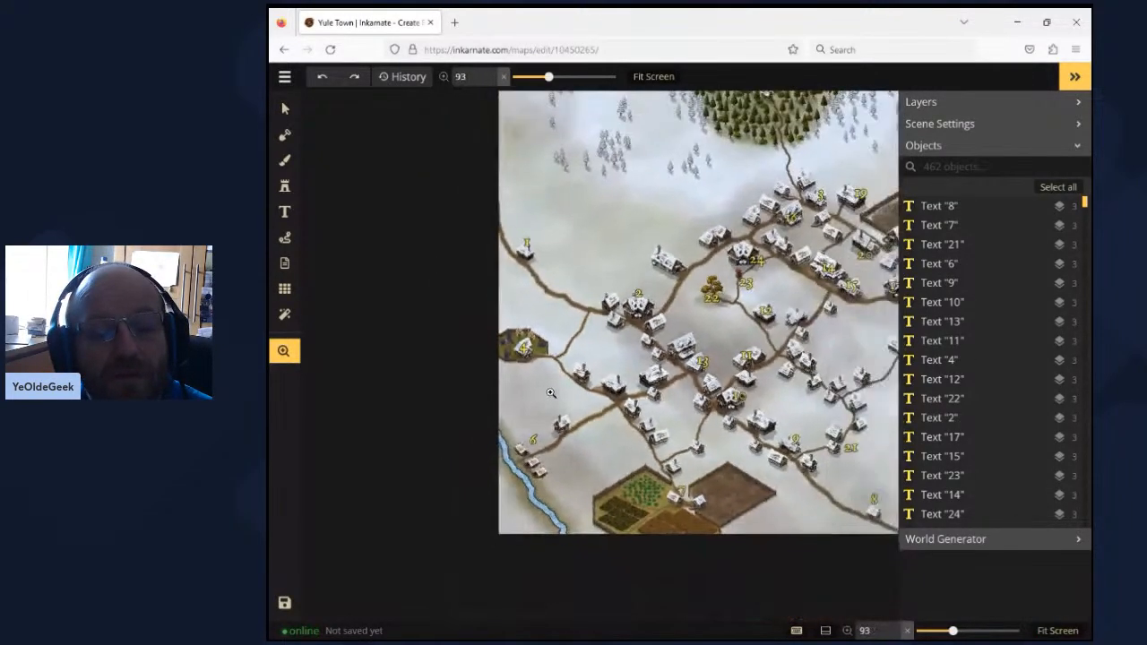
left_click_drag(820, 335, 690, 307)
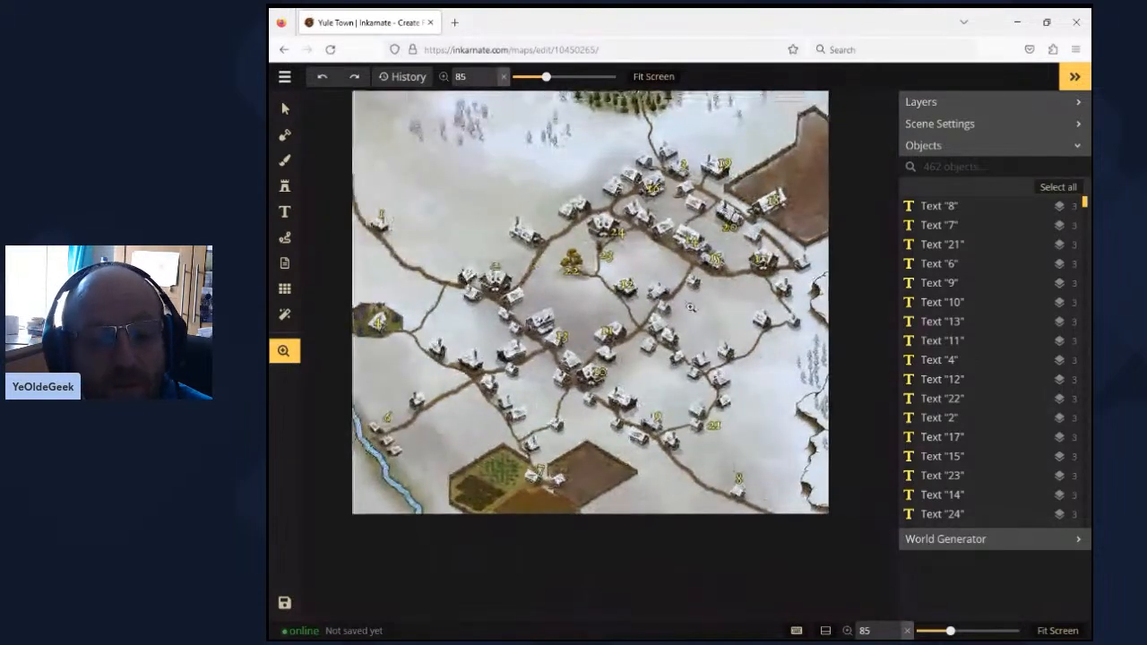
left_click(689, 308)
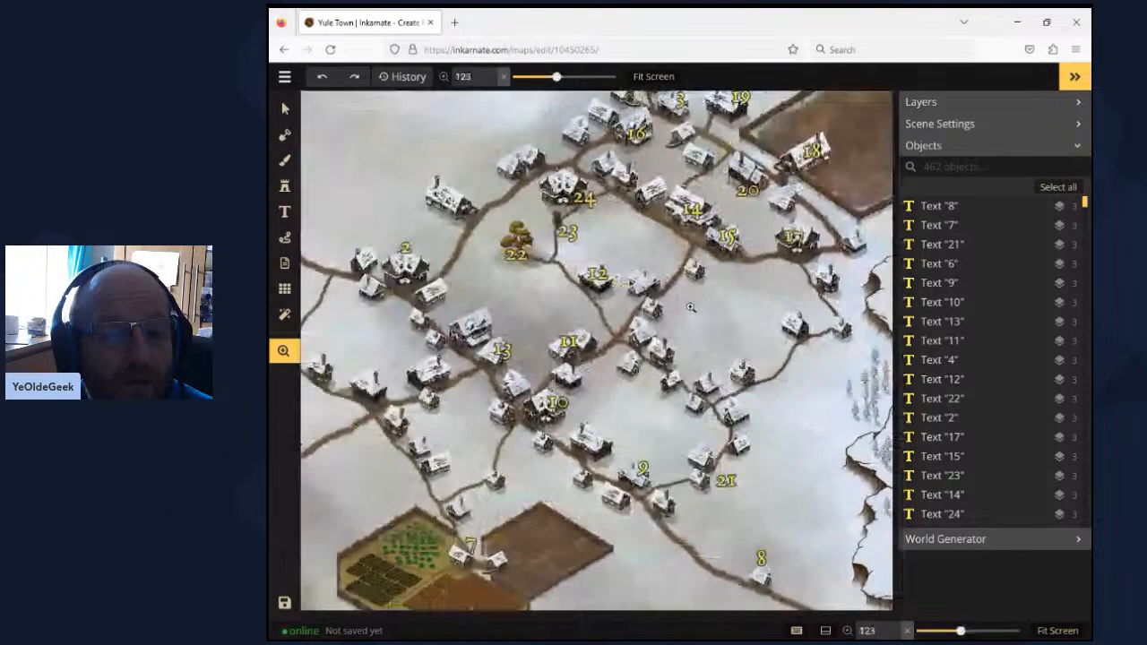
left_click(689, 307)
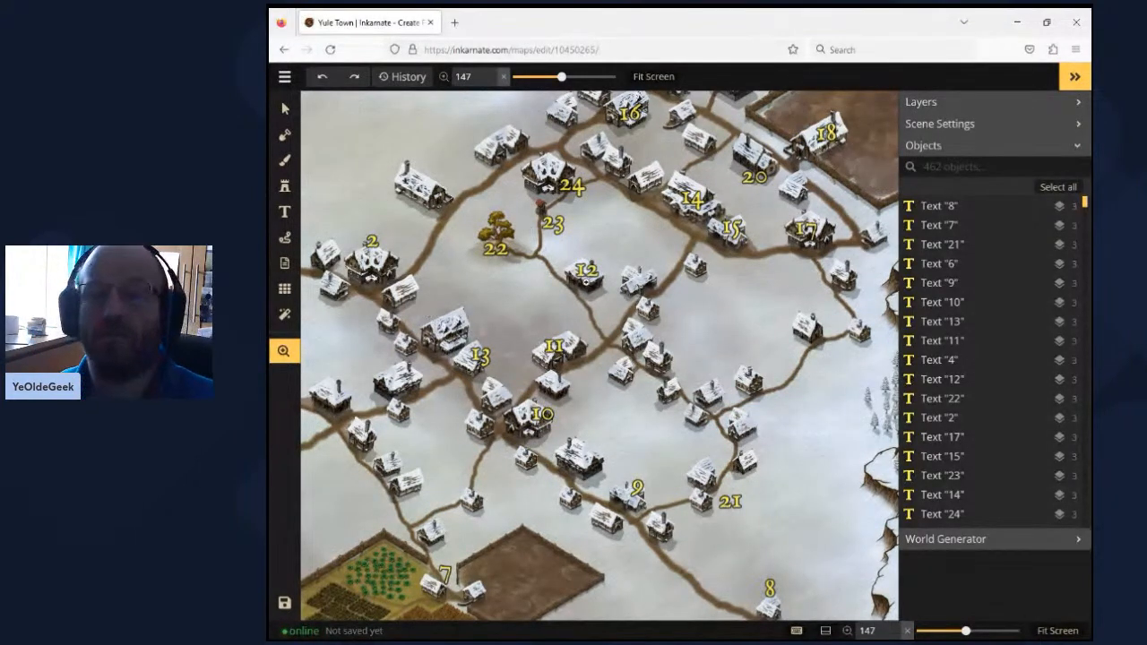
scroll(587, 284, "down", 3)
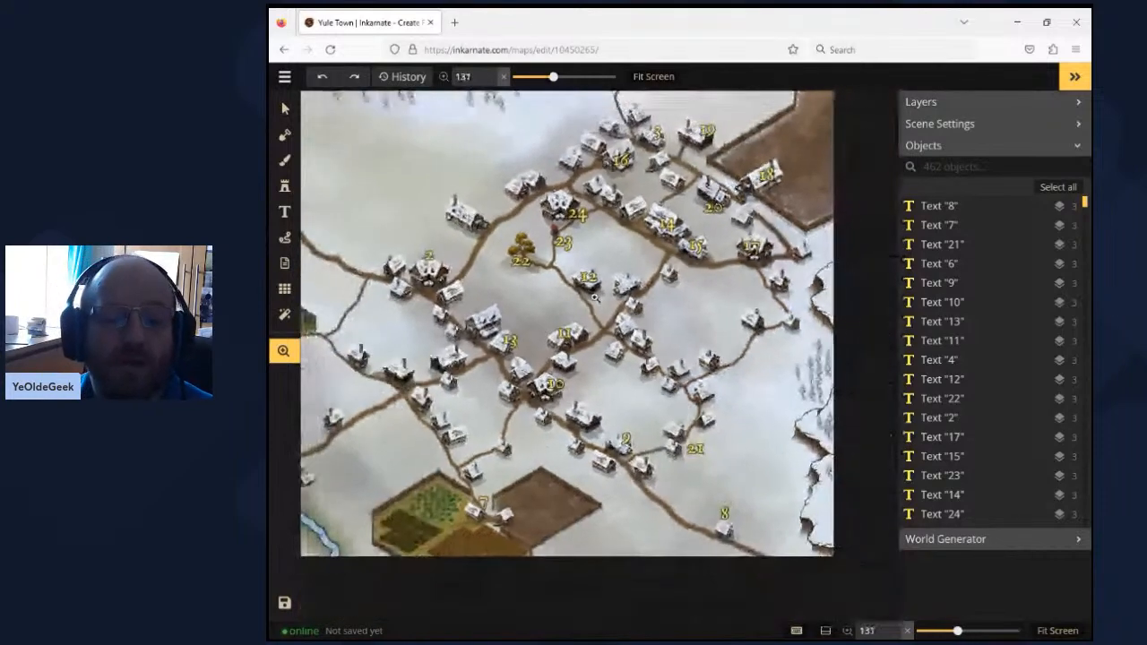
scroll(594, 296, "down", 5)
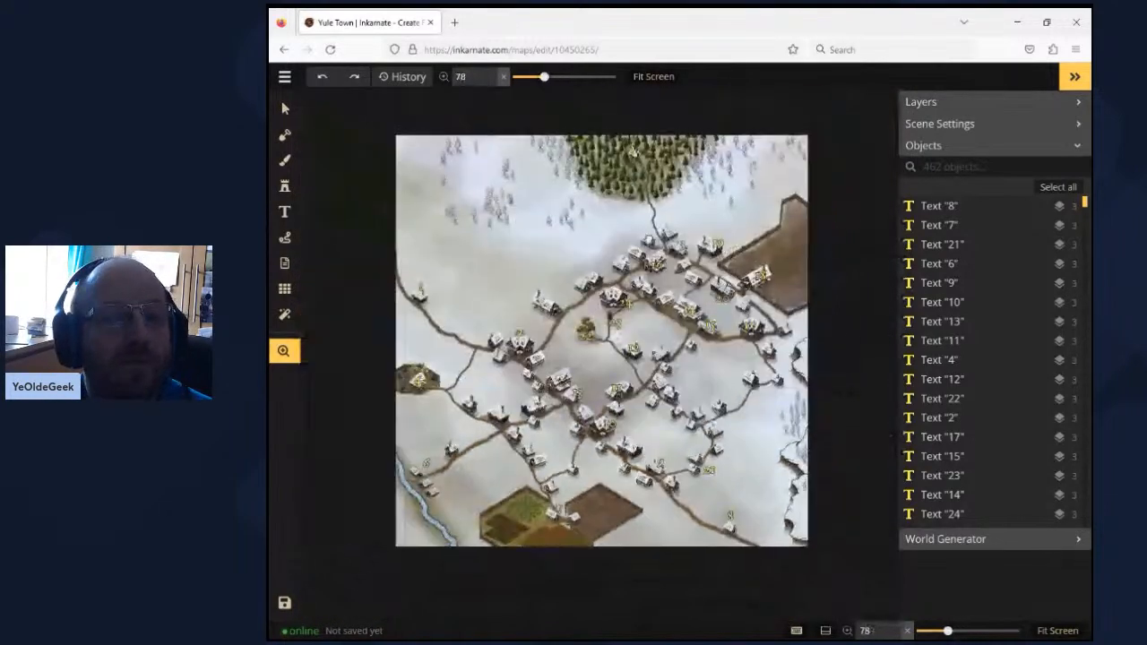
- Return to the saved maps and survey the Yule regional map's coastline, rivers, forests and mountains
left_click(284, 77)
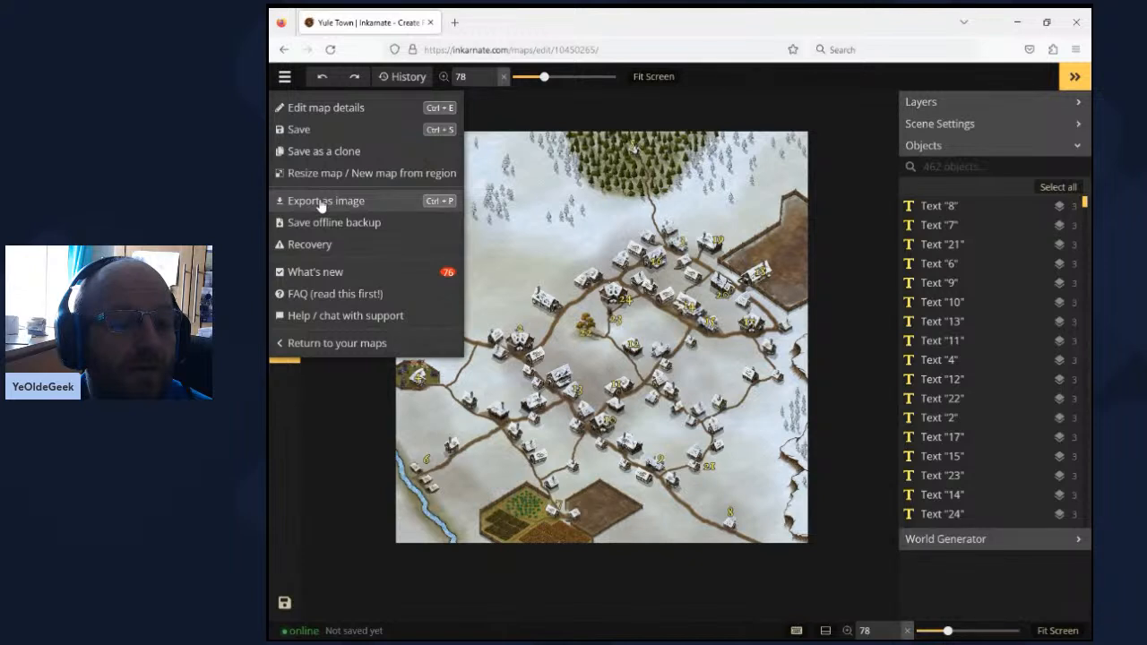
left_click(326, 344)
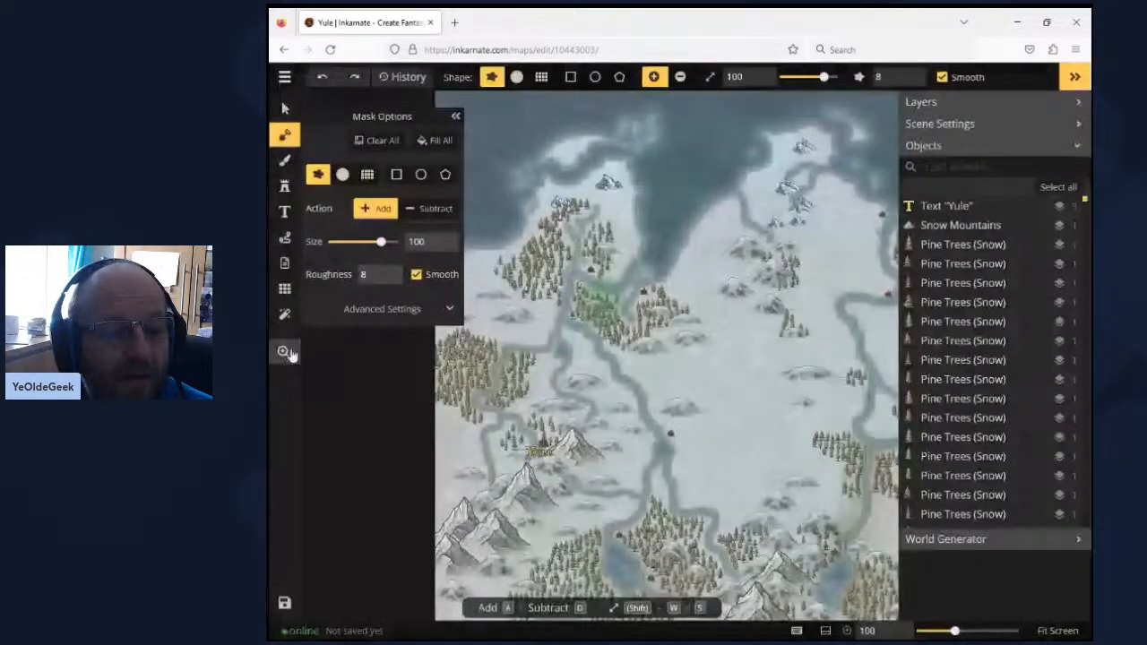
left_click(284, 352)
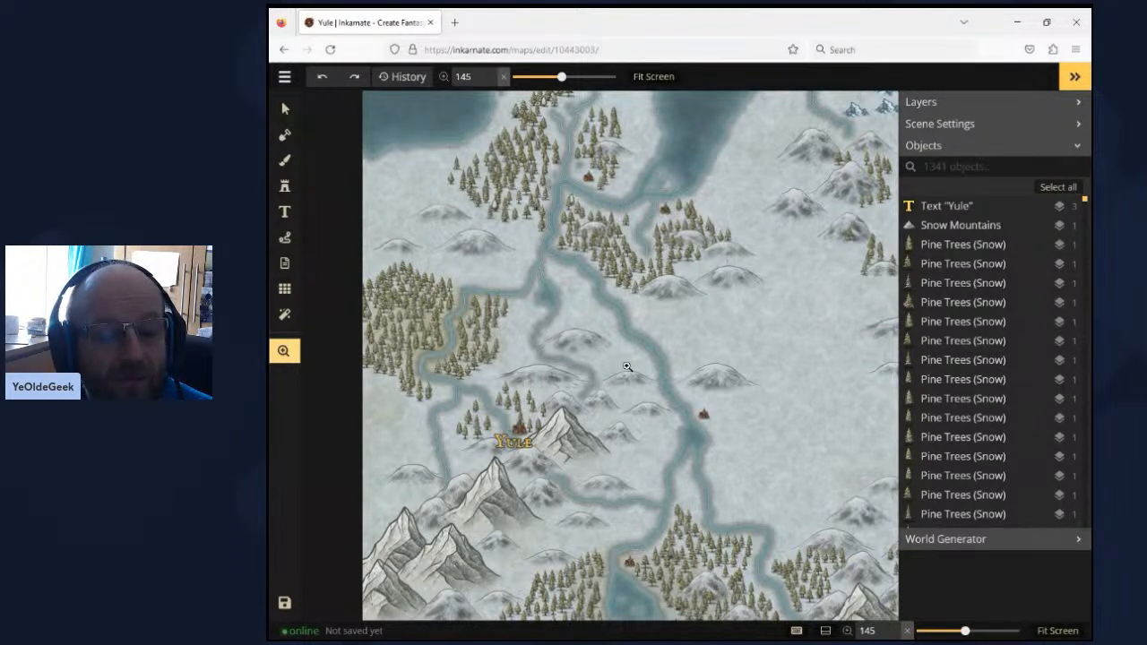
scroll(627, 367, "down", 3)
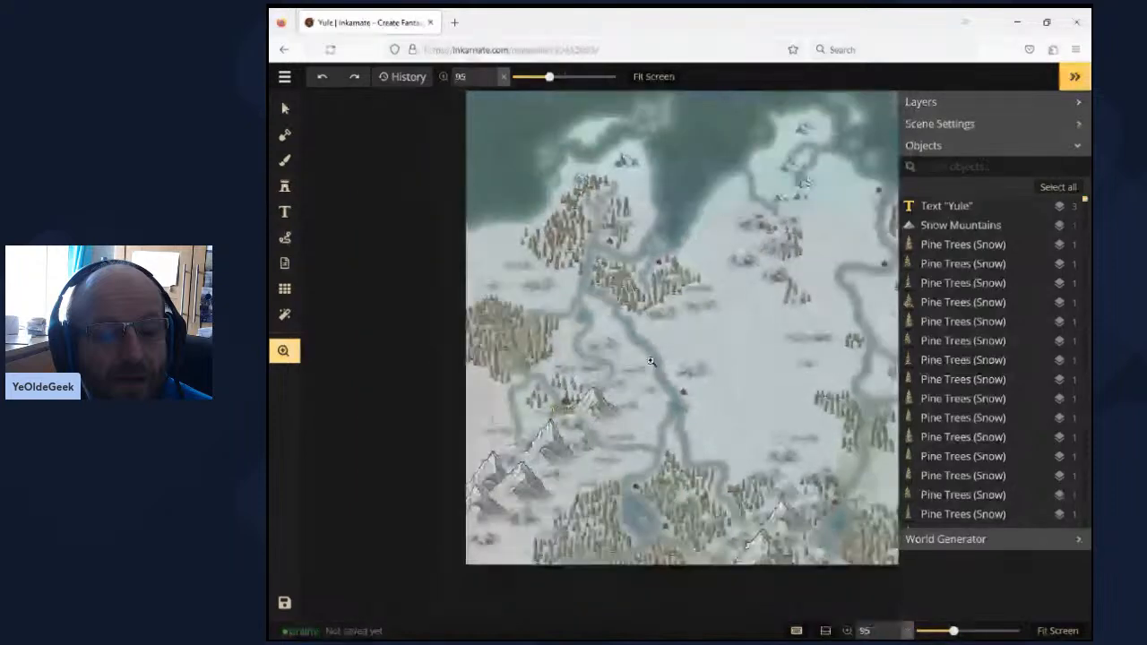
scroll(663, 358, "down", 1)
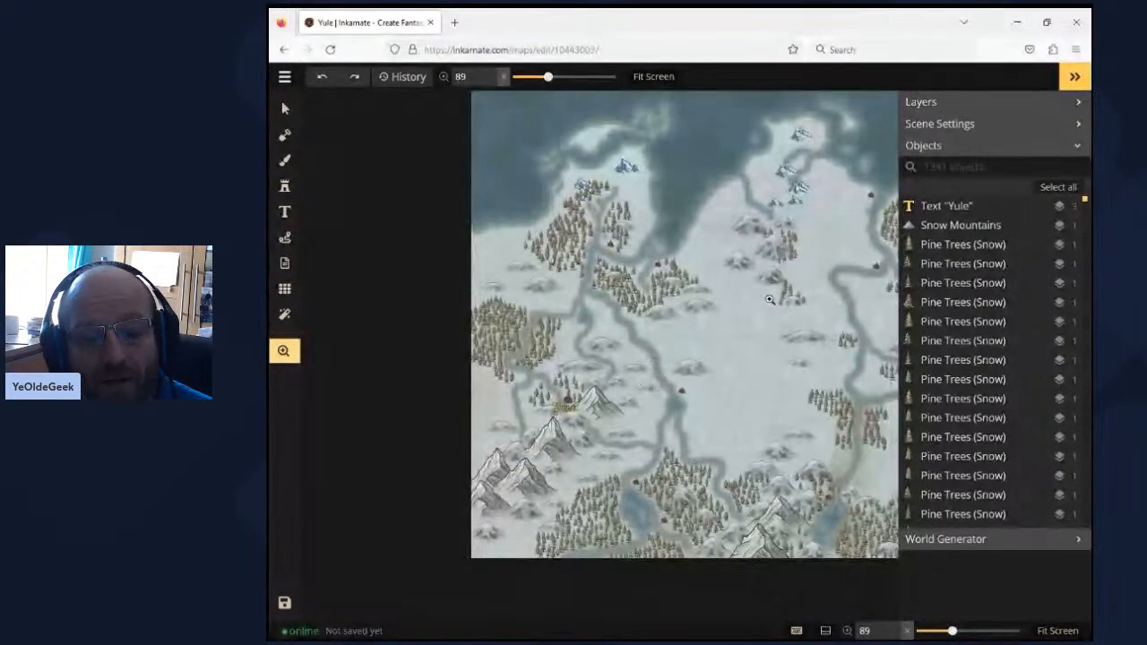
left_click_drag(769, 300, 678, 342)
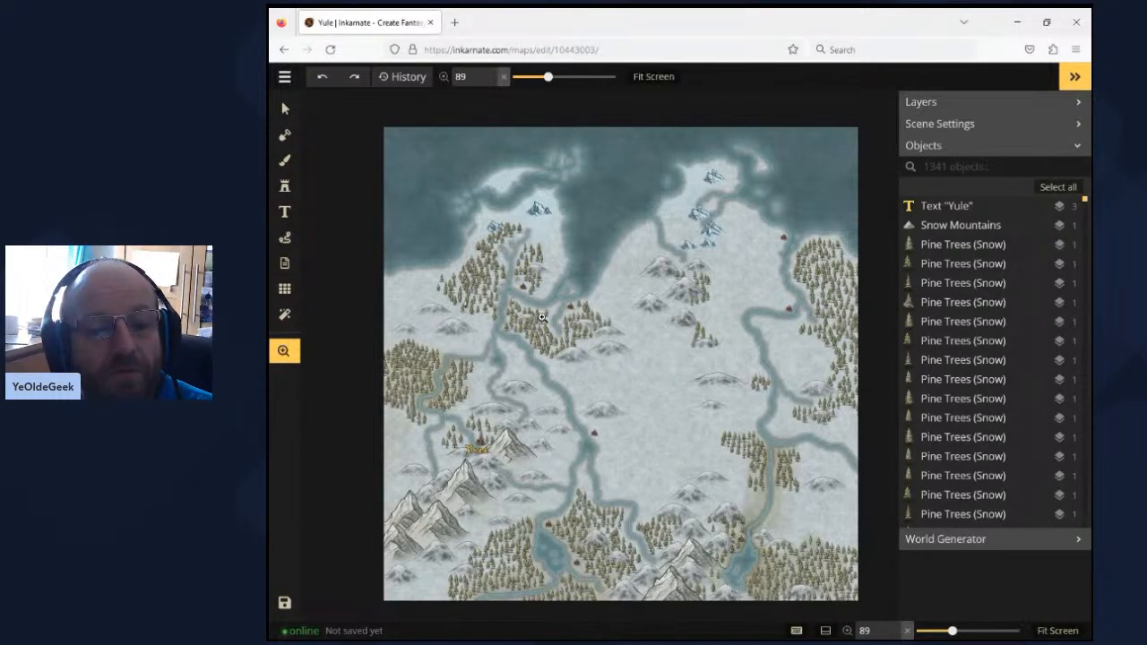
left_click(513, 315)
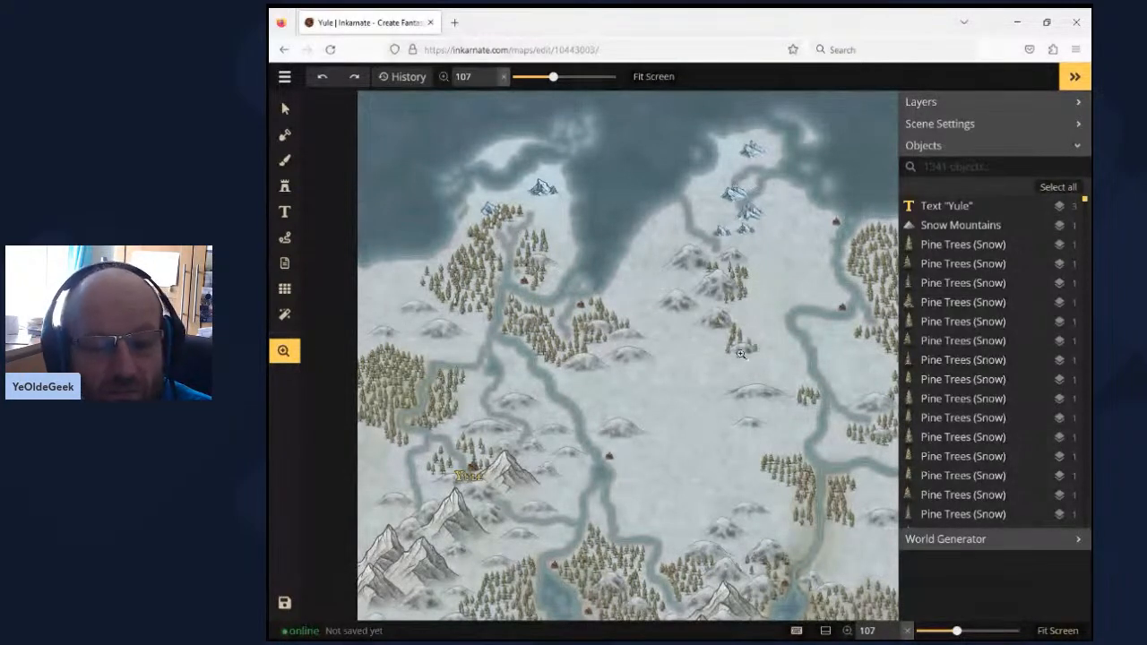
left_click_drag(740, 354, 709, 235)
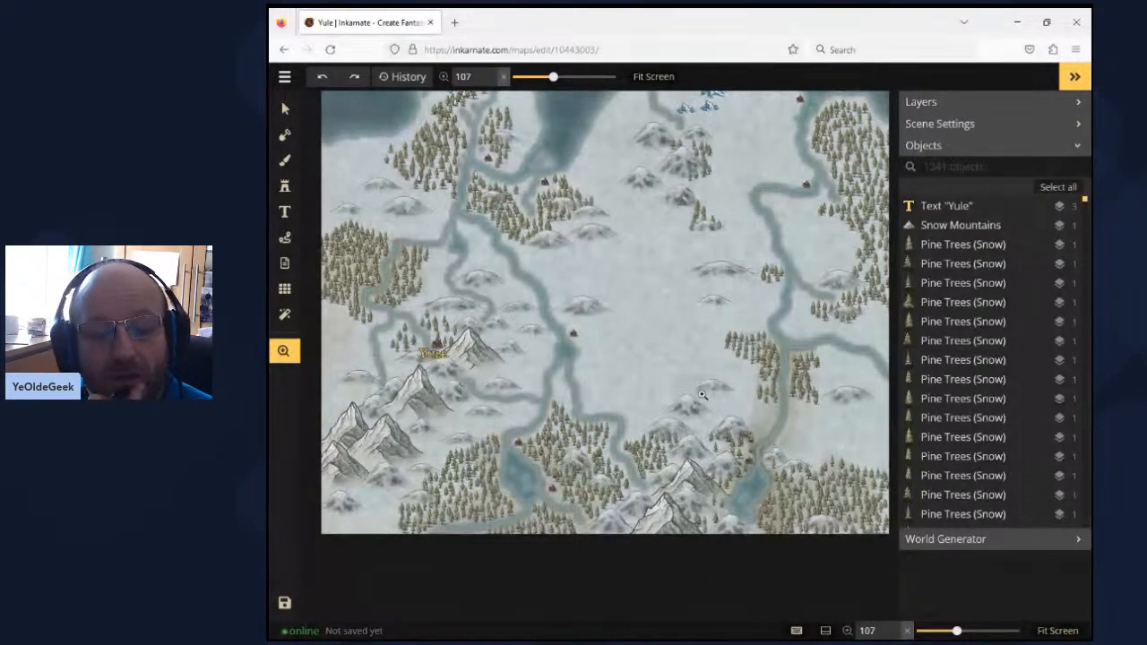
left_click_drag(628, 411, 505, 480)
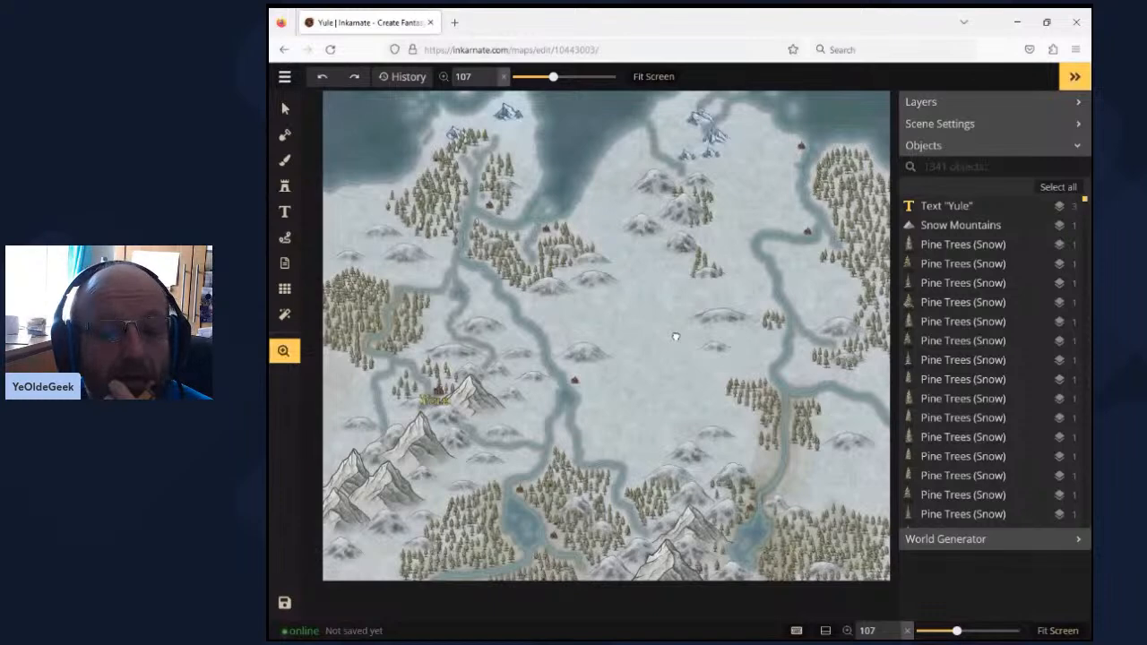
- Examine the Yule map's northern coast up close, including the shoreline outlines, islands, snow mountains and pine forests
scroll(675, 337, "up", 4)
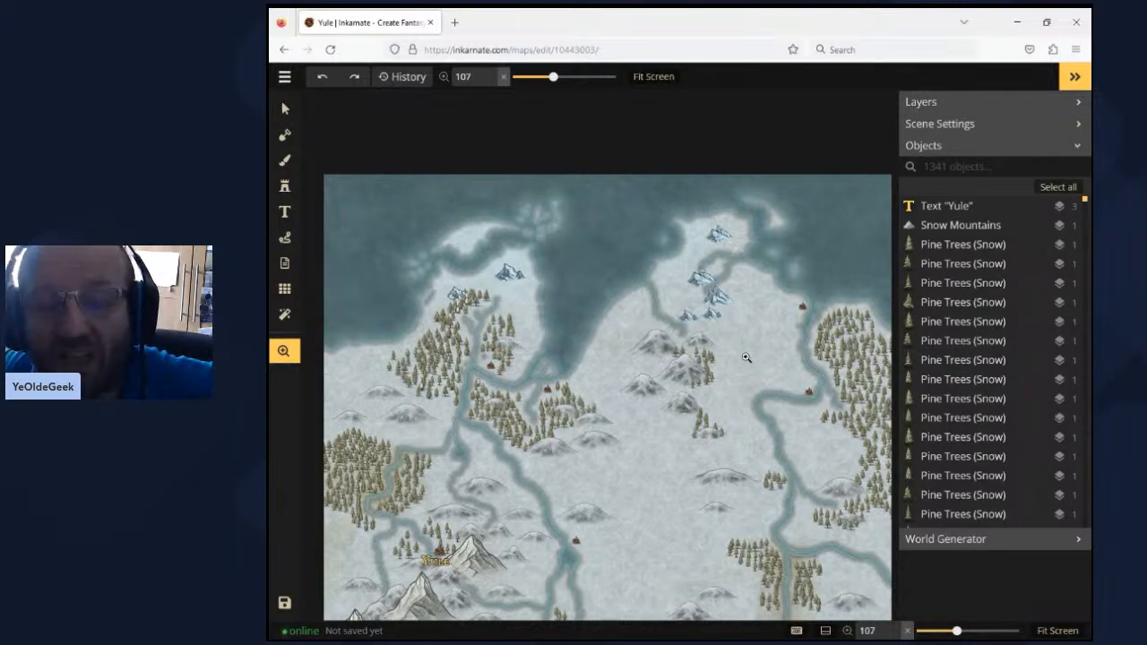
scroll(532, 297, "up", 3)
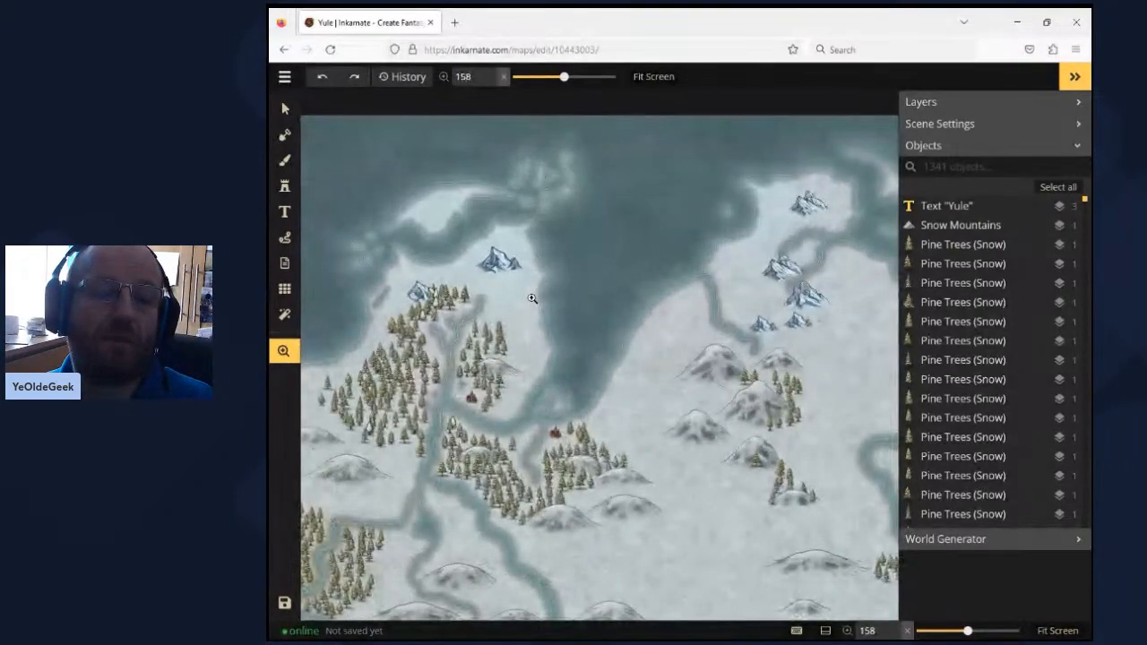
scroll(532, 297, "up", 2)
scroll(531, 297, "up", 5)
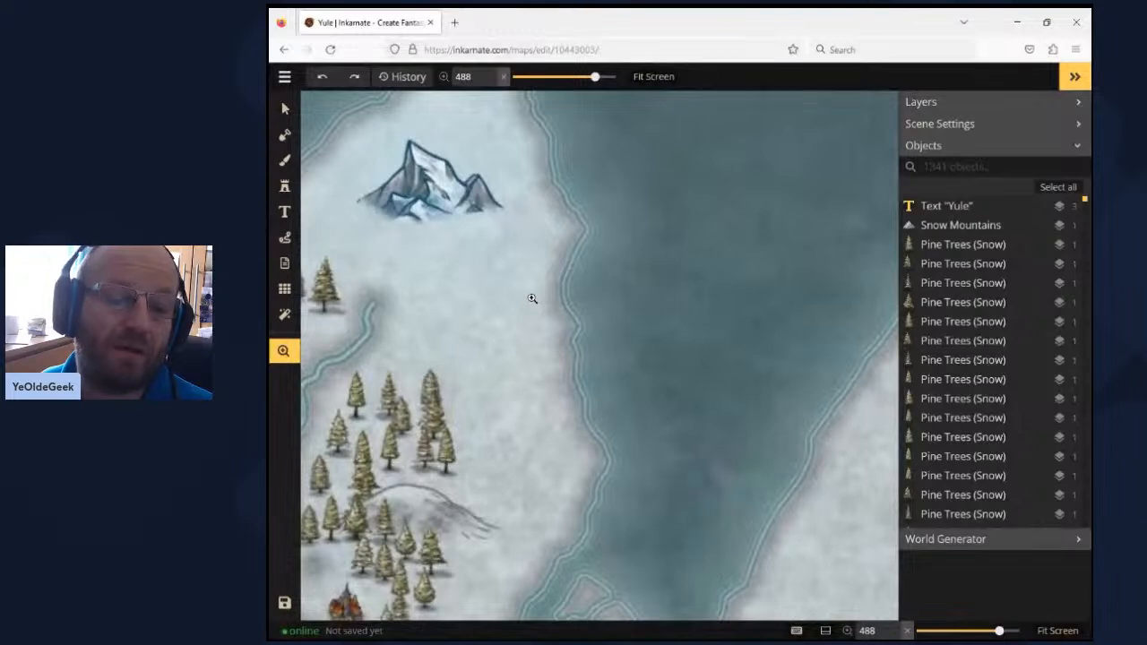
scroll(532, 298, "down", 4)
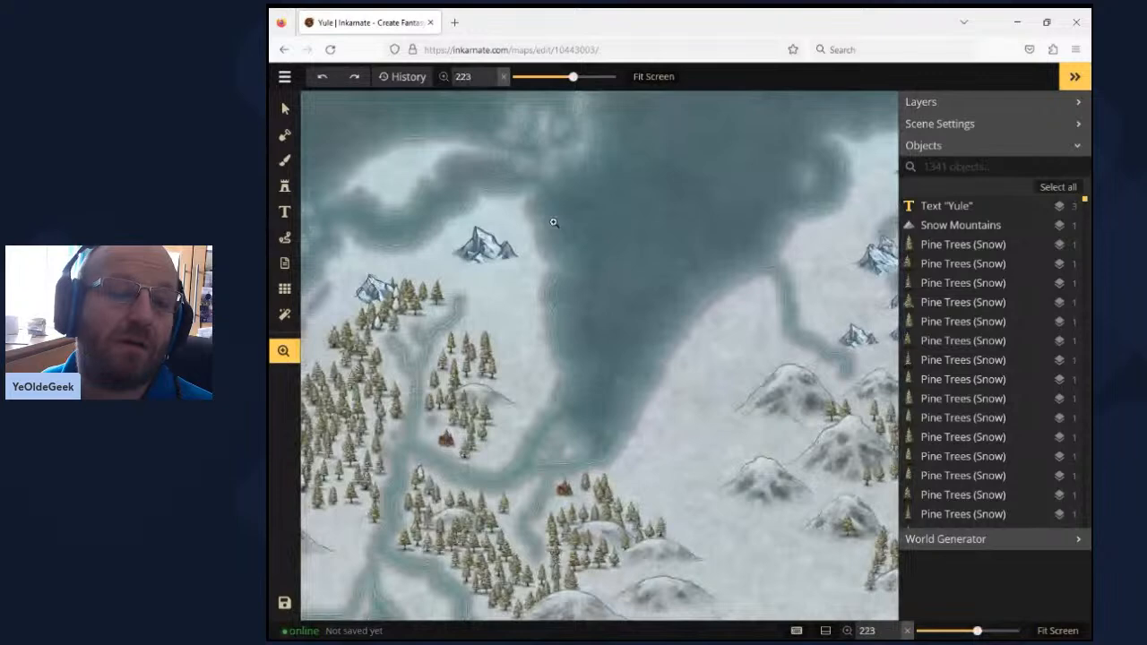
left_click_drag(575, 202, 583, 289)
scroll(583, 289, "up", 1)
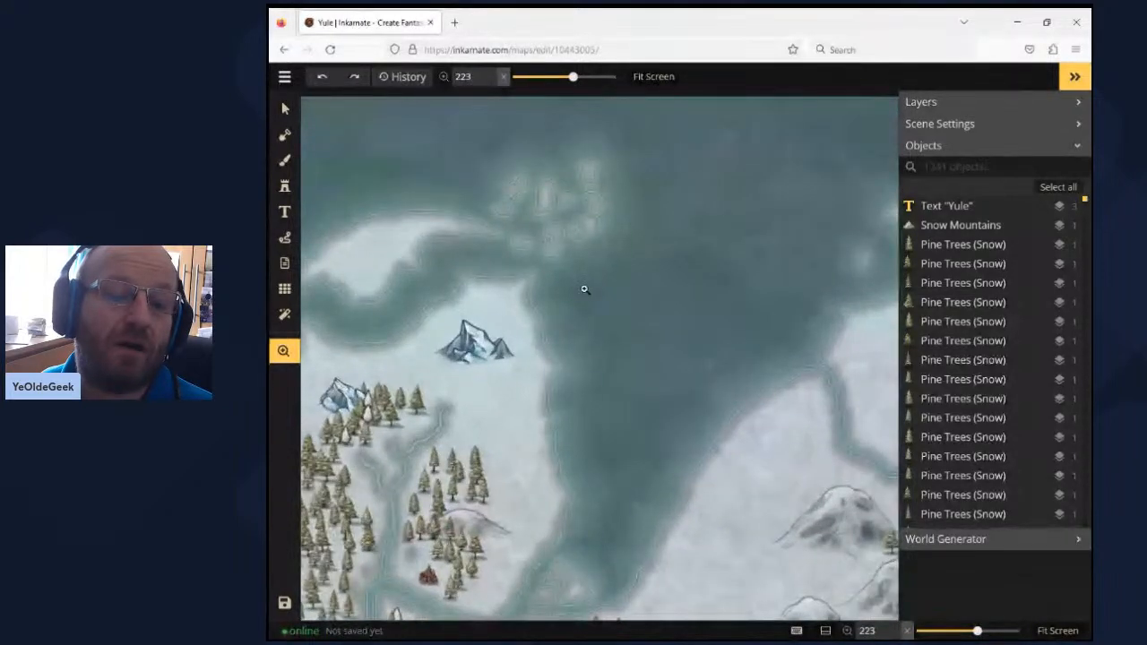
scroll(583, 289, "down", 5)
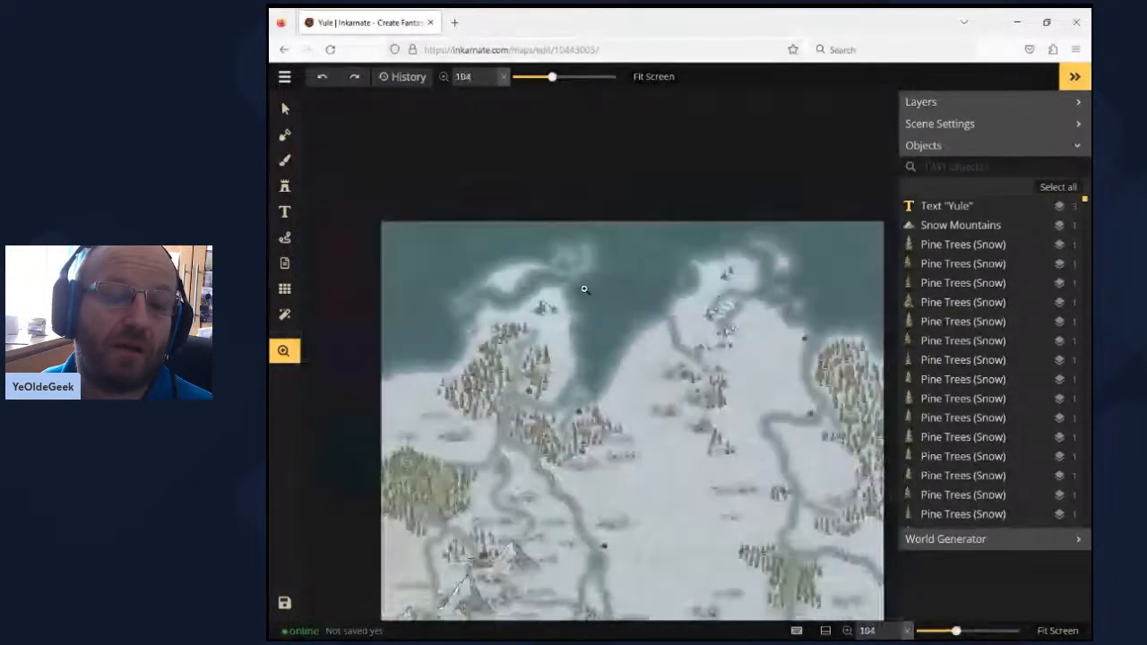
- Examine the southern part of the Yule map, with its lakes, river branches, forest settlements and mountains
left_click_drag(661, 254, 616, 221)
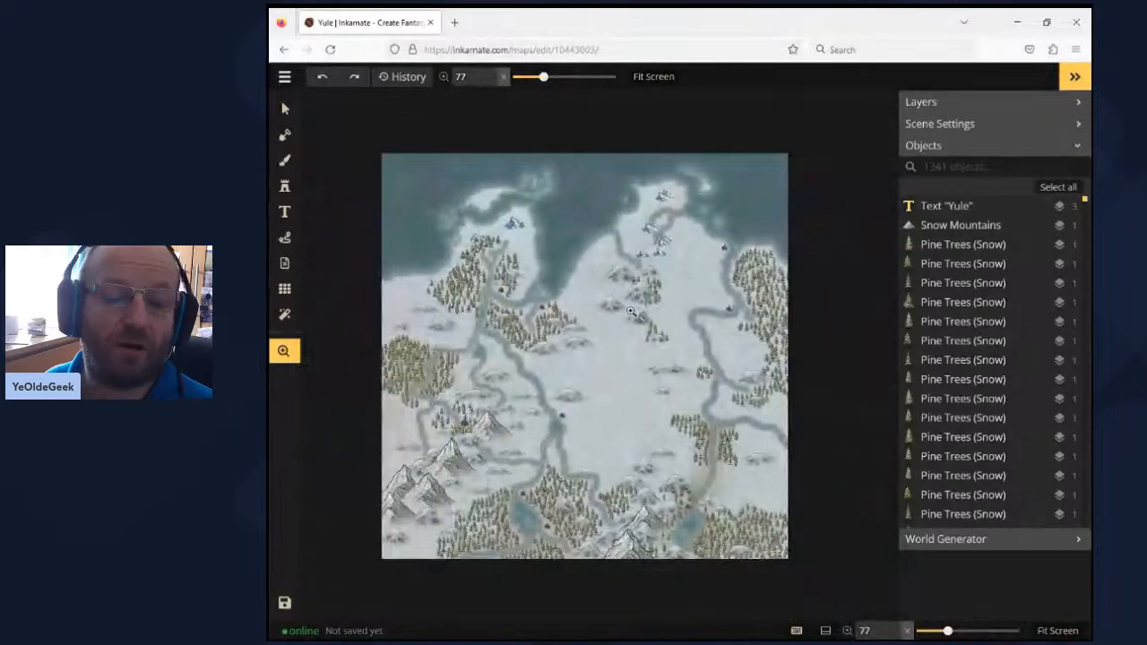
left_click_drag(648, 434, 620, 337)
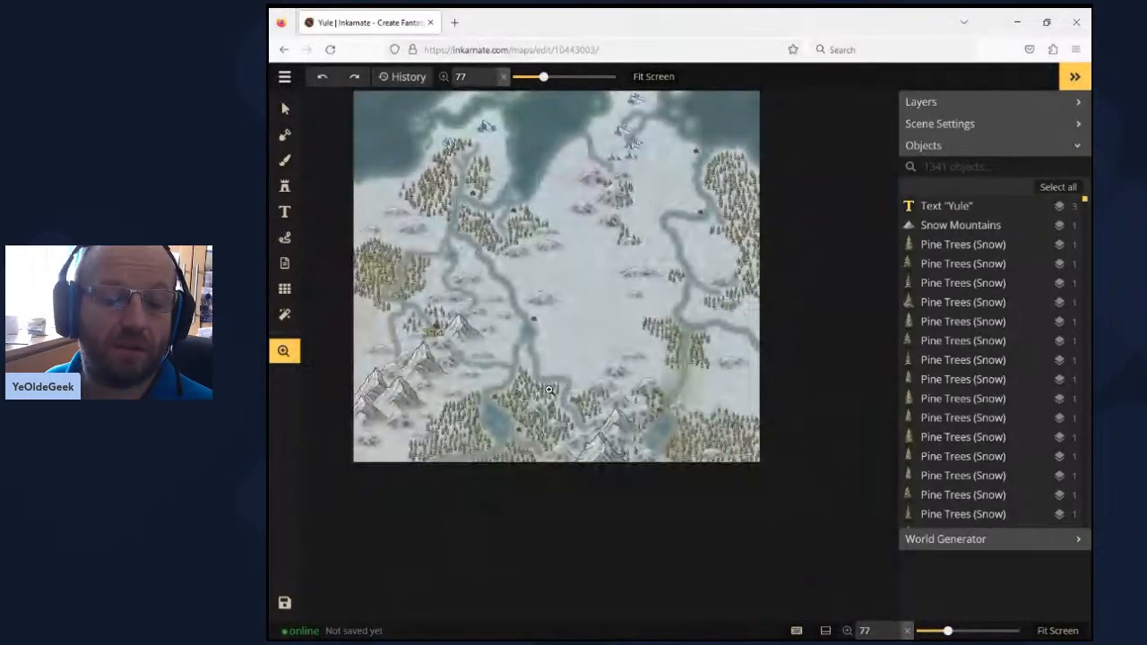
scroll(549, 389, "up", 2)
scroll(548, 389, "up", 3)
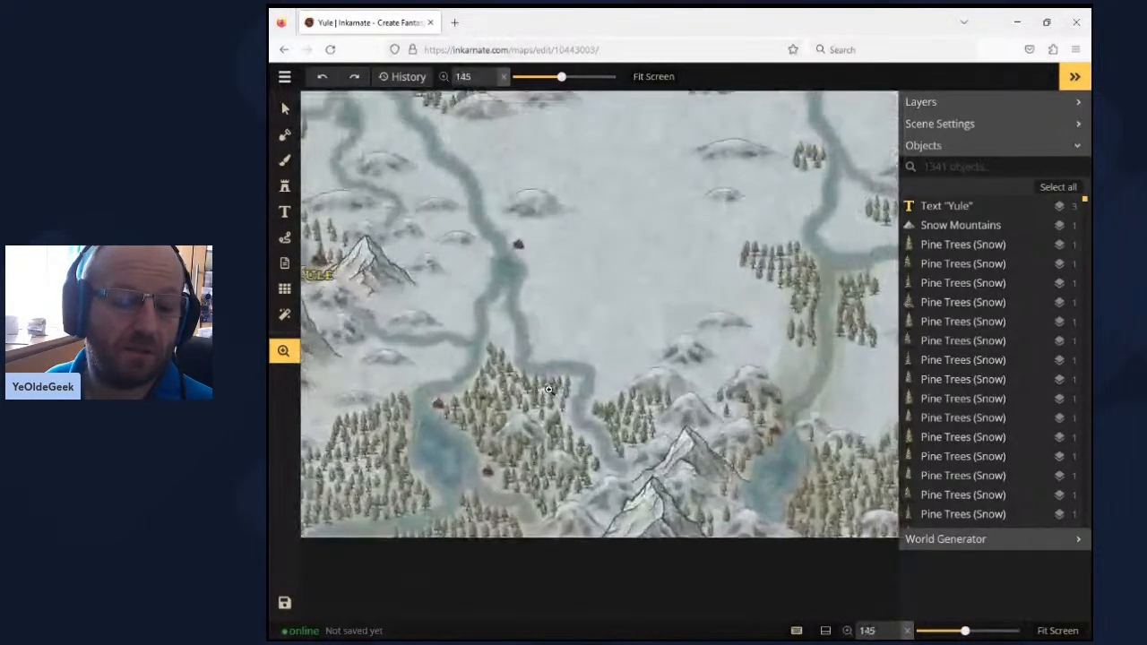
scroll(548, 389, "up", 1)
left_click_drag(523, 446, 616, 347)
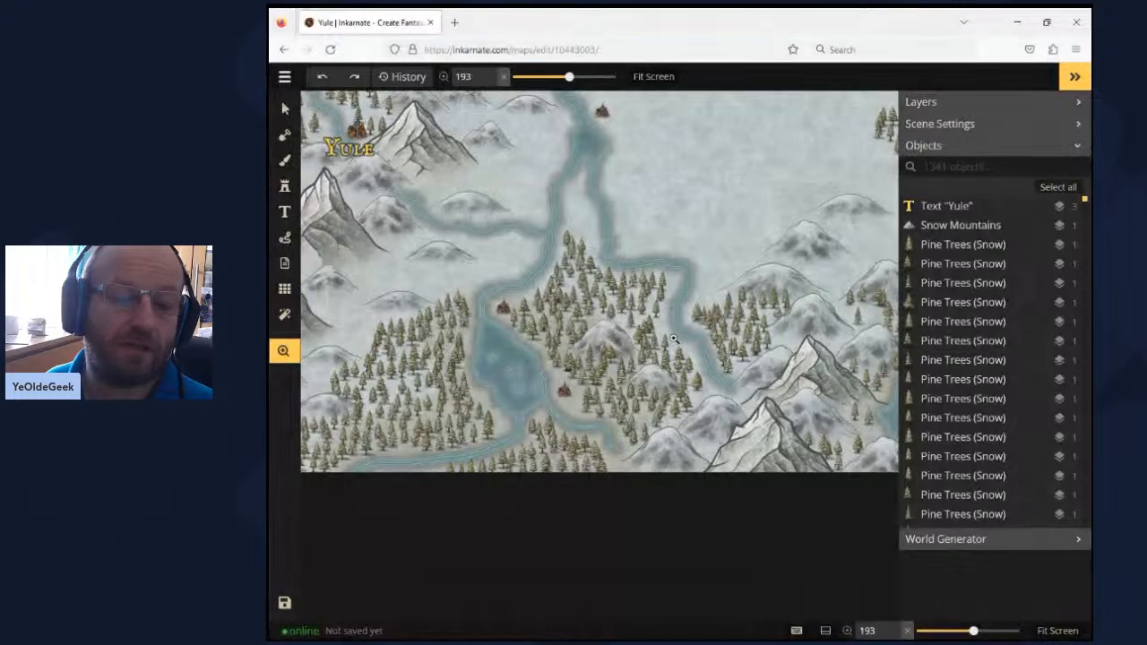
scroll(674, 338, "down", 5)
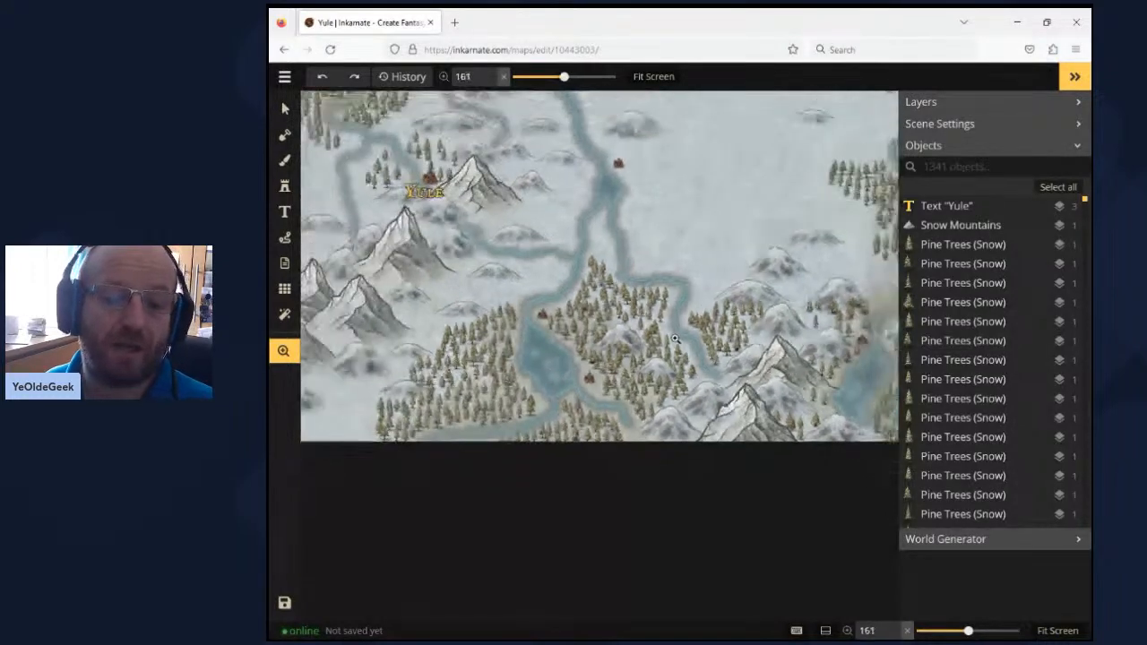
- Leave the Yule map for the saved maps and open the older world map titled New map, listed beside NE Siltath battle
scroll(674, 340, "down", 4)
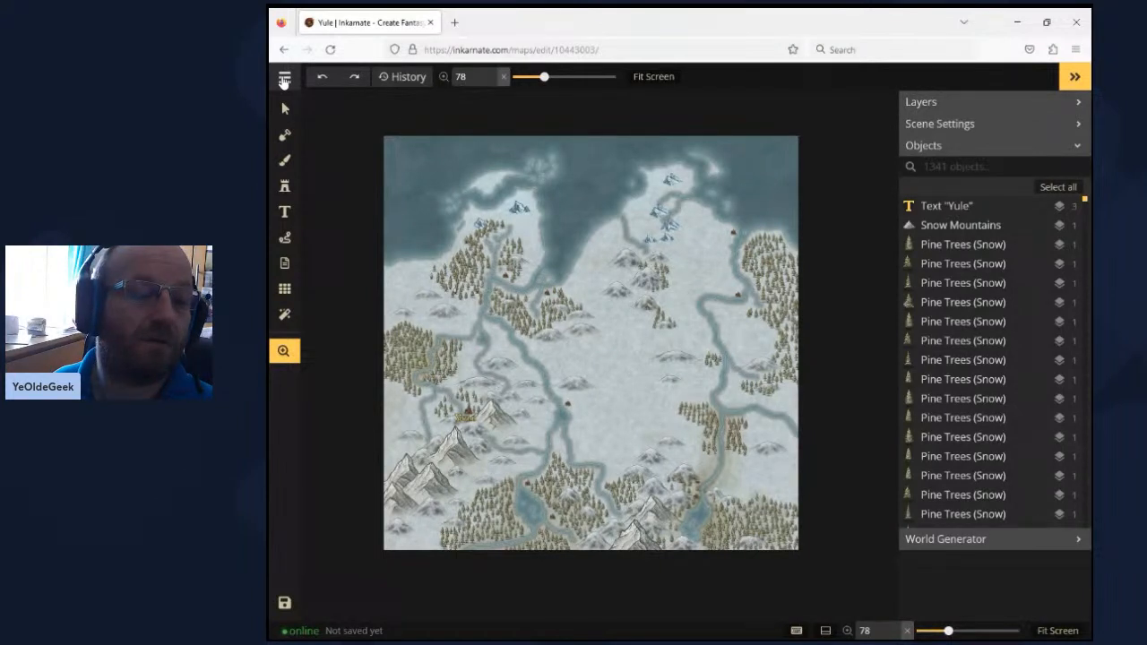
left_click(284, 80)
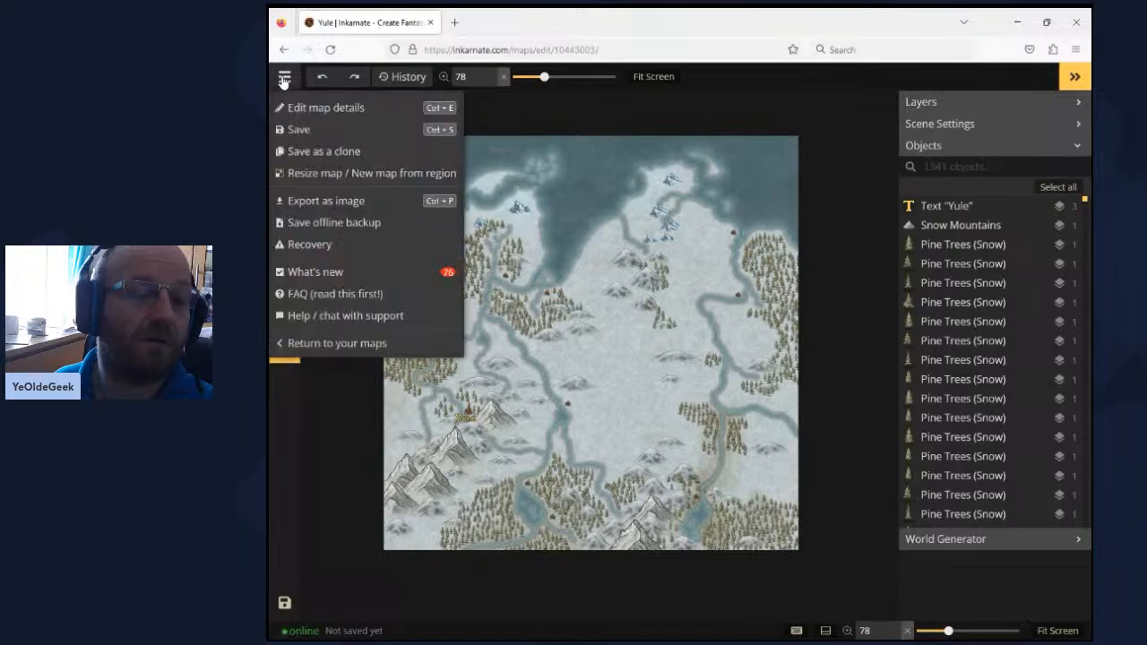
left_click(332, 345)
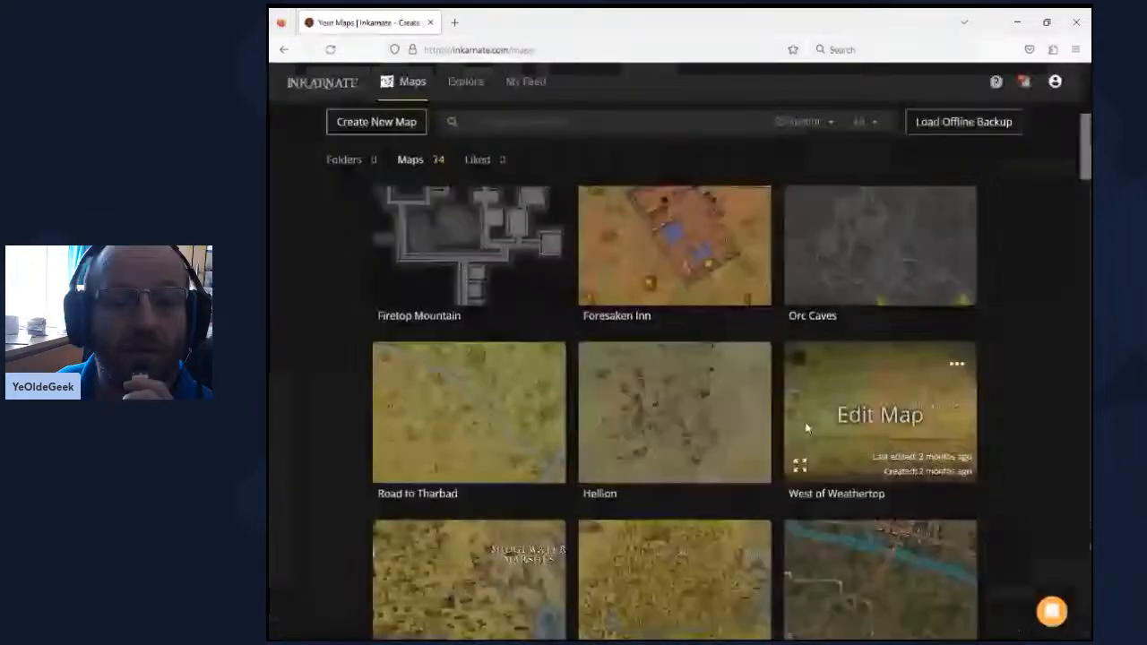
scroll(807, 431, "down", 6)
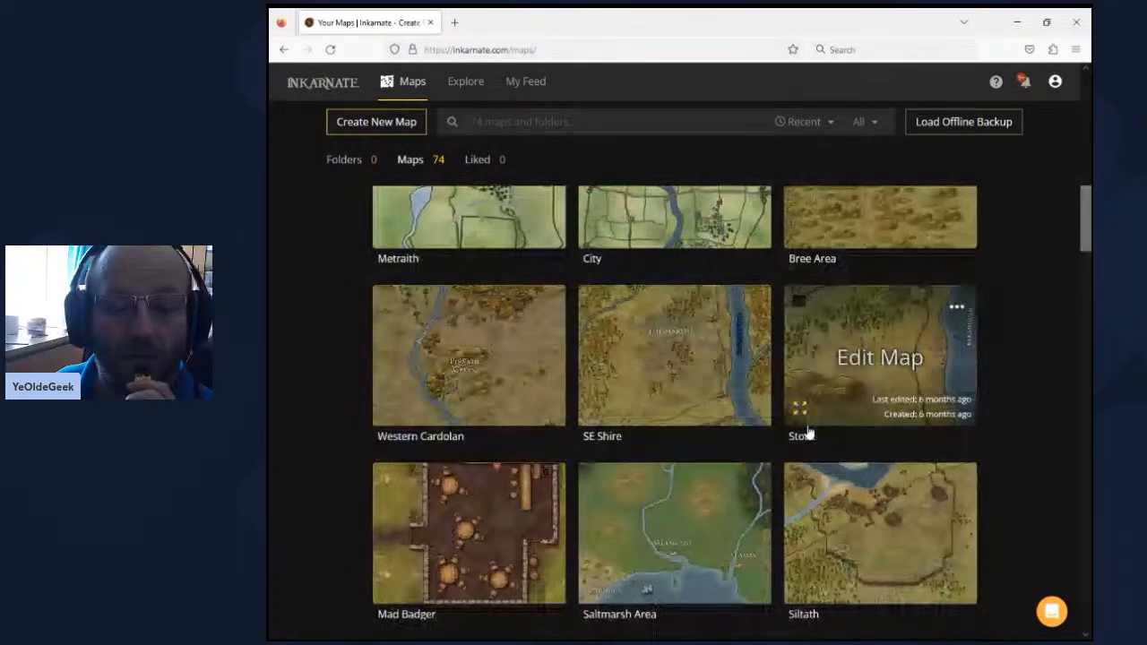
scroll(807, 434, "down", 10)
scroll(807, 429, "down", 5)
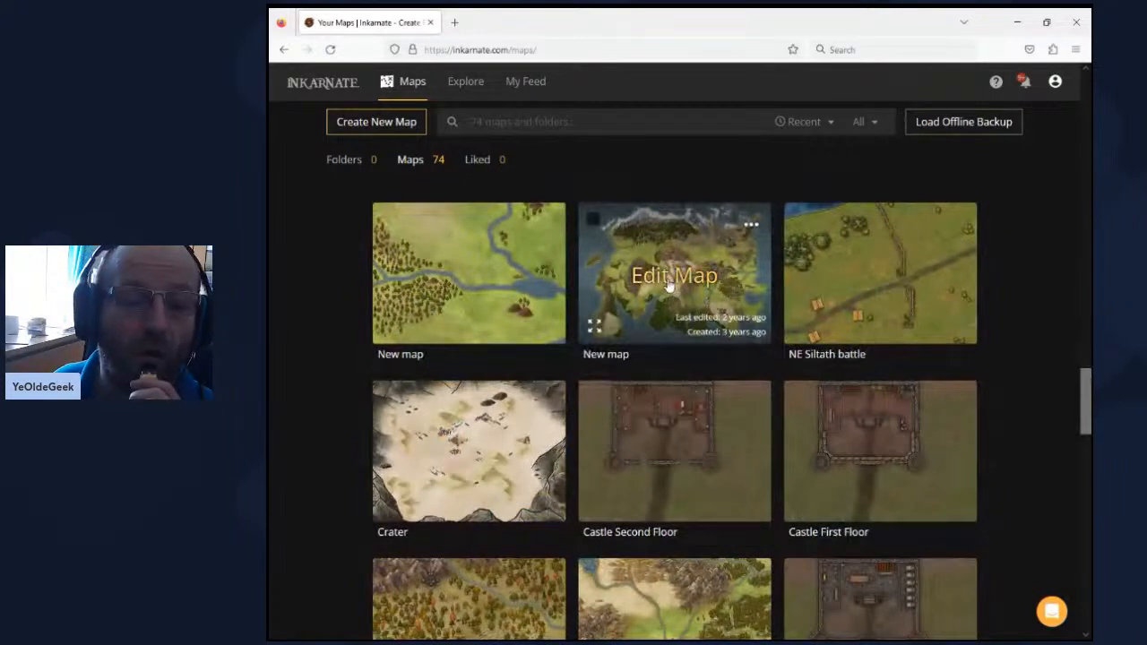
left_click(676, 293)
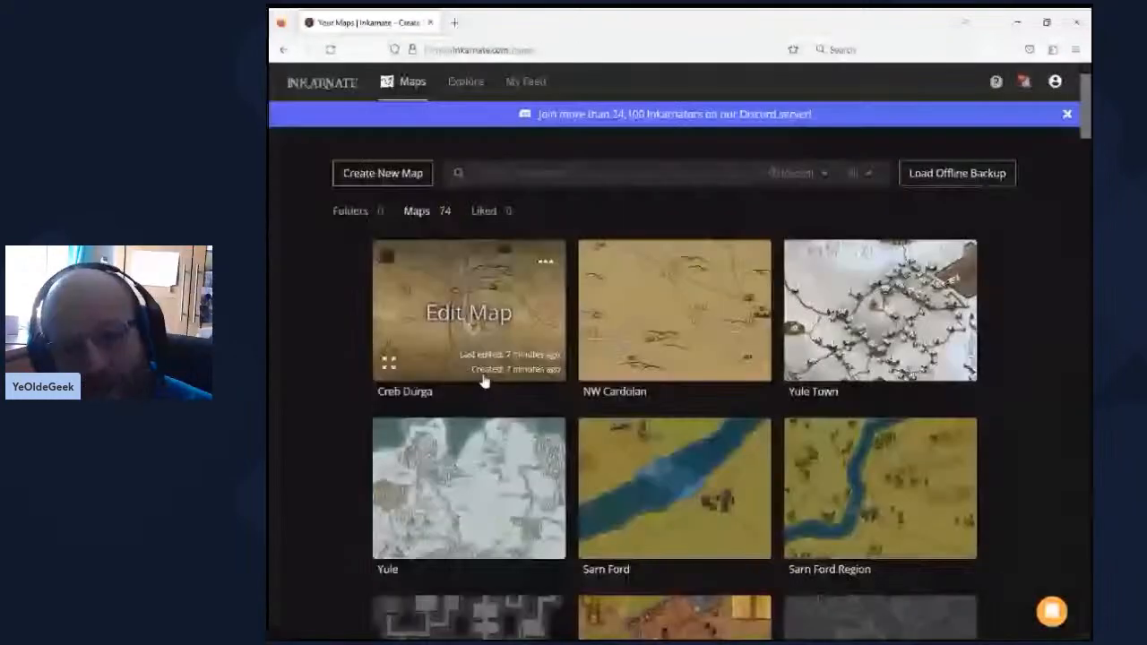
left_click(481, 376)
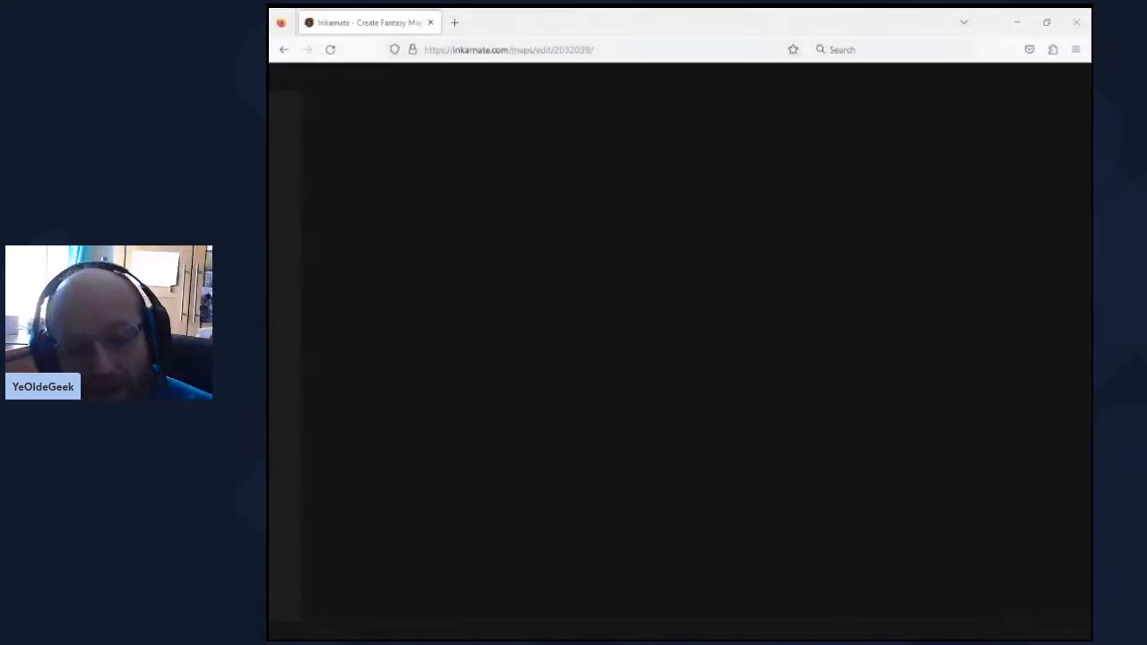
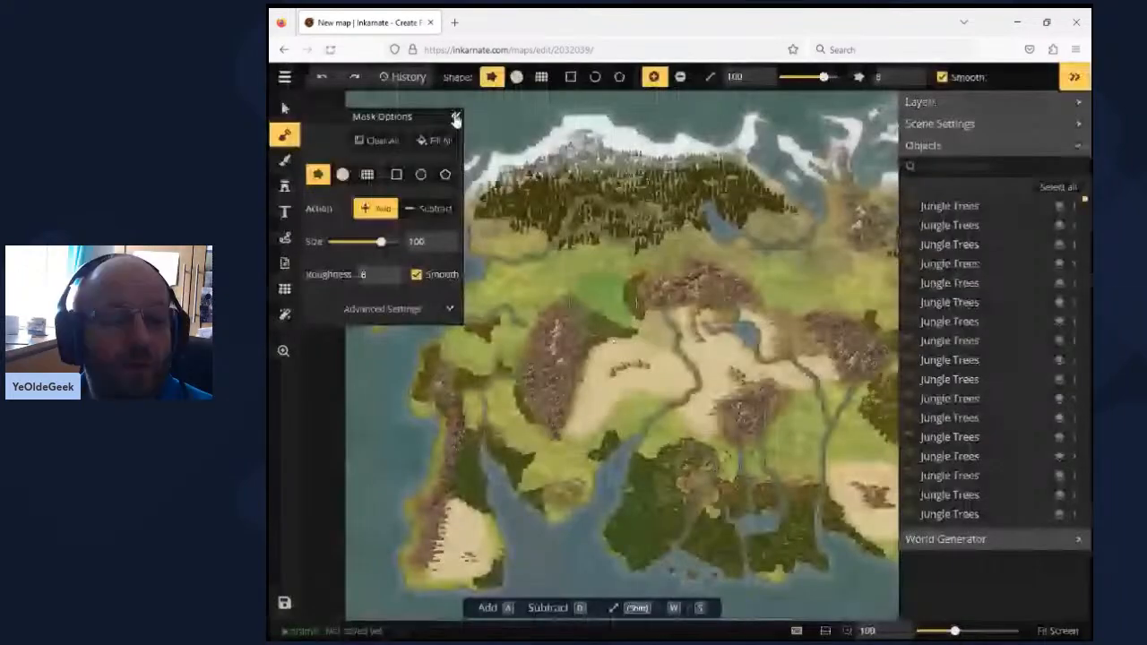
- Survey the world map's central desert, mountain ranges, southern jungle and eastern coastline
left_click(455, 119)
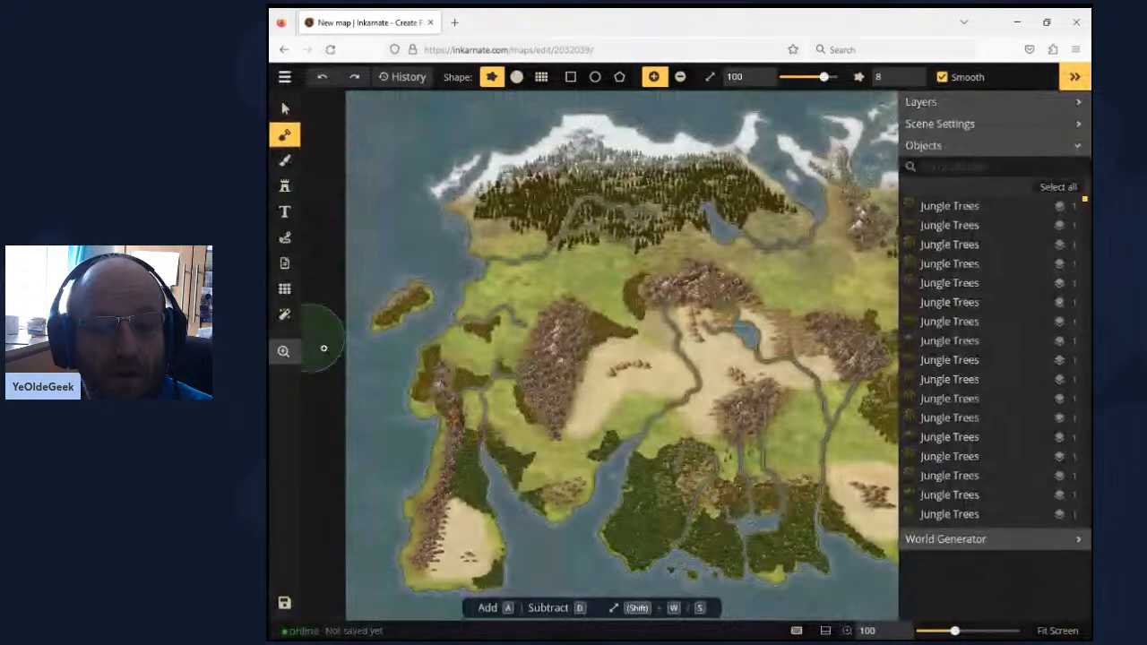
left_click(283, 351)
left_click(627, 307)
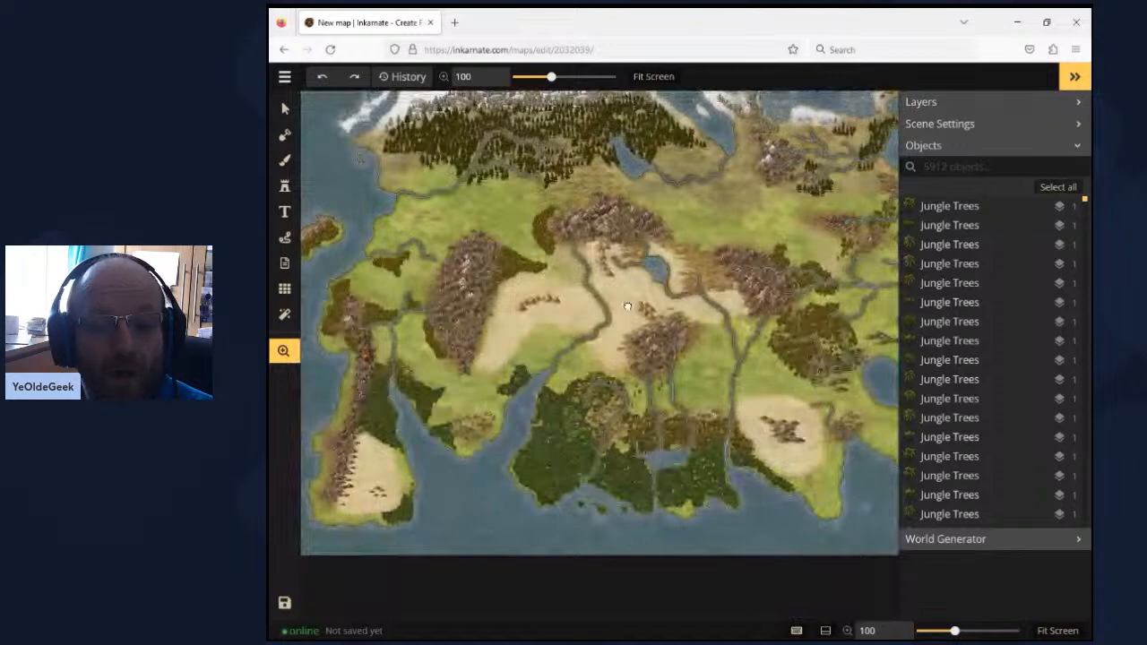
scroll(564, 423, "up", 4)
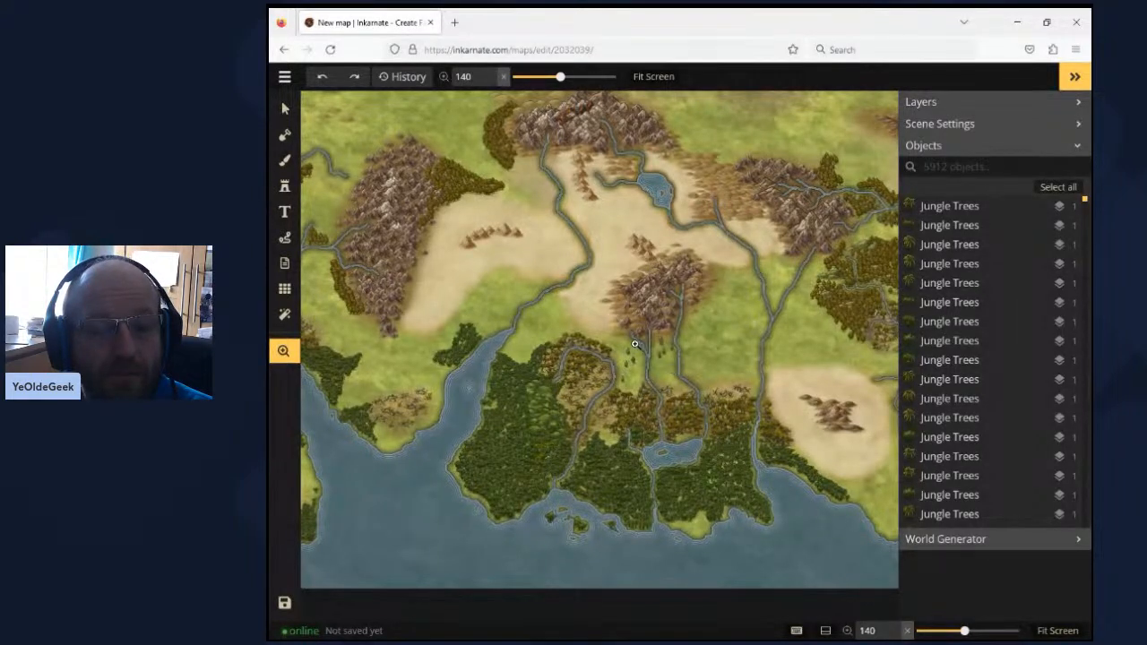
scroll(595, 339, "down", 1)
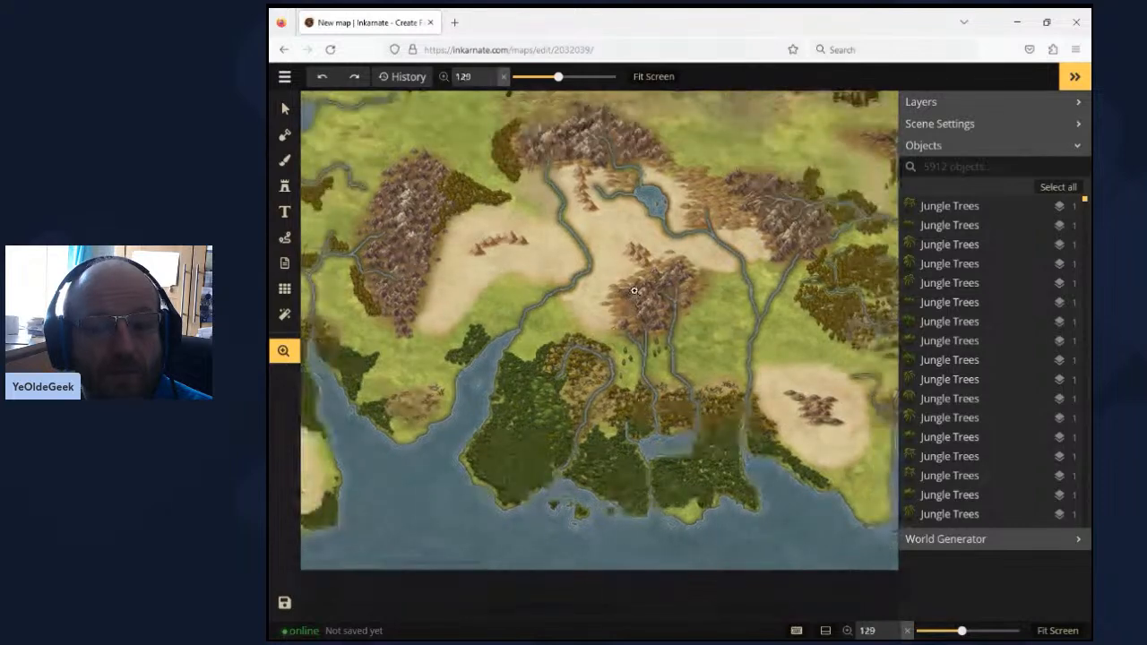
left_click_drag(638, 283, 614, 421)
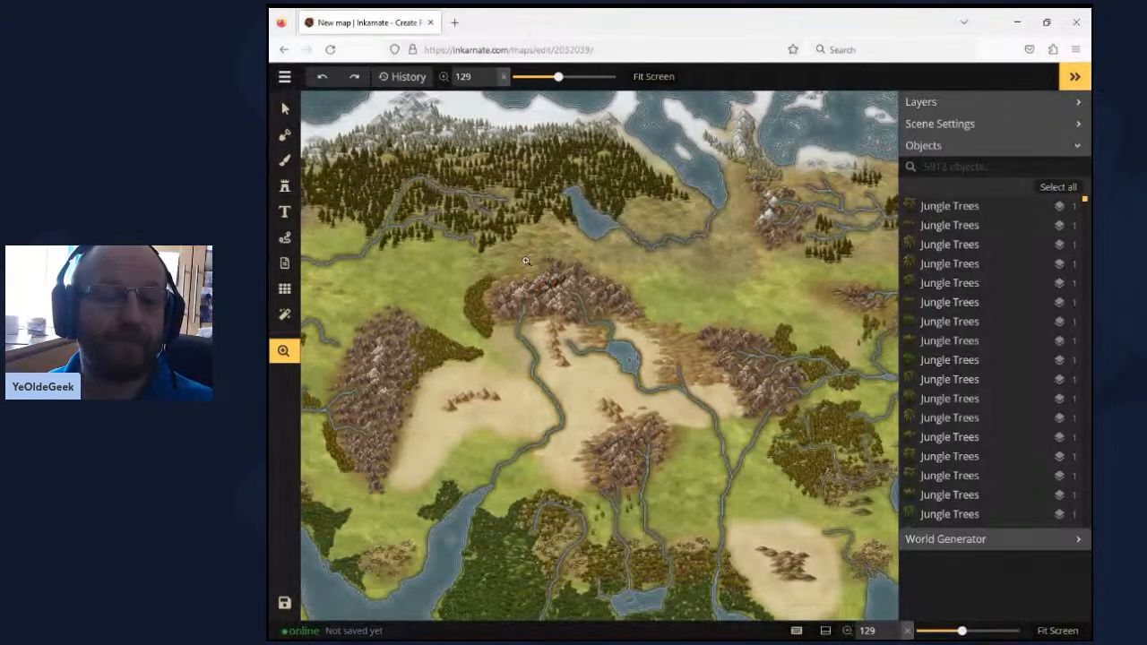
left_click_drag(521, 246, 485, 270)
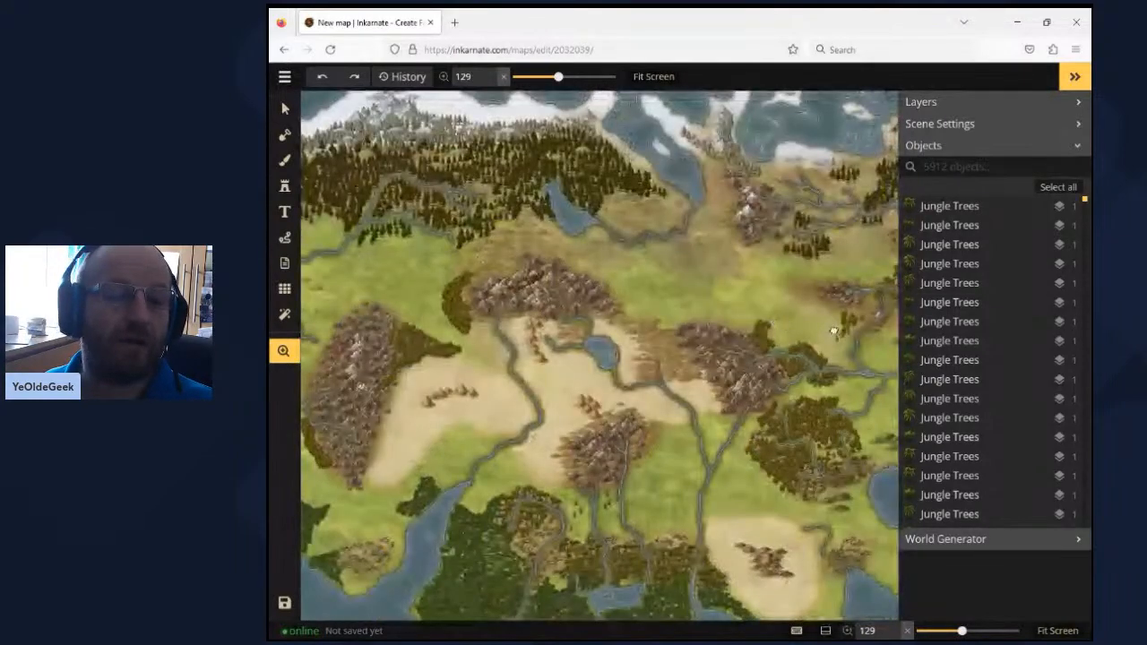
left_click_drag(837, 331, 663, 356)
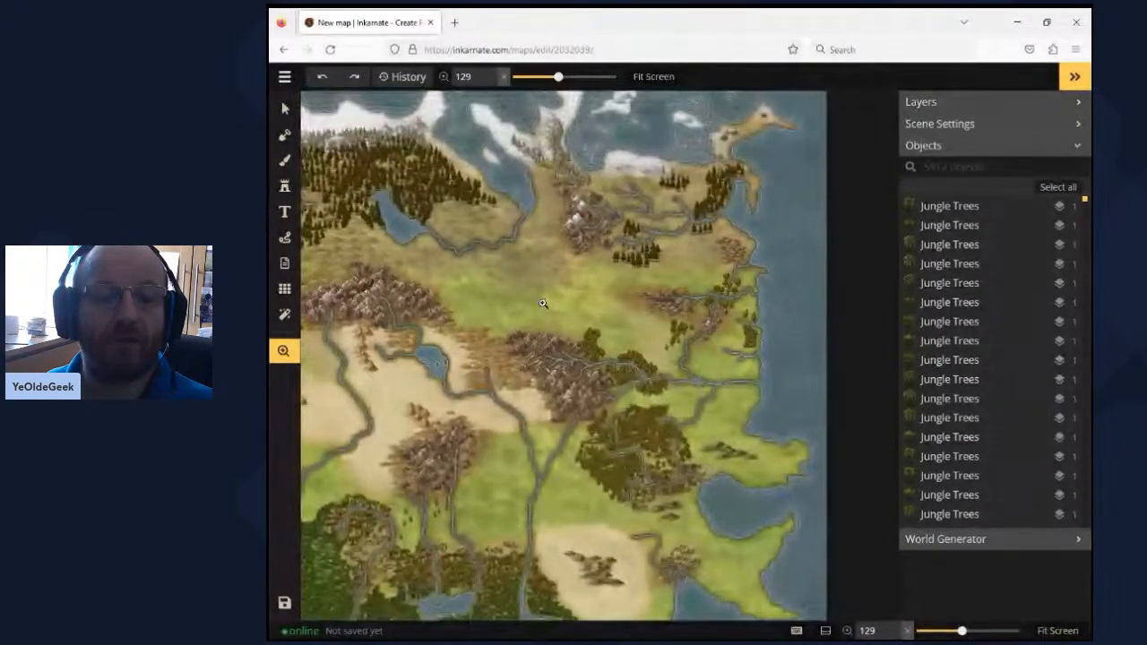
left_click_drag(542, 303, 680, 402)
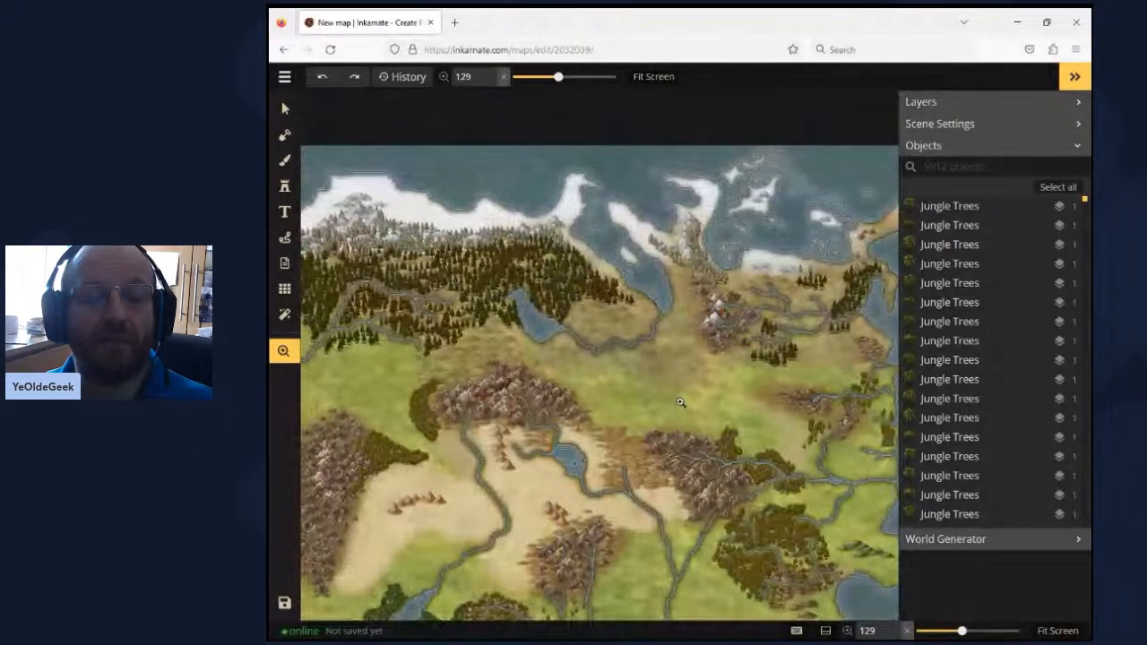
- Examine the world map's snowy northern coast and pine forests, following the terrain around to the western coast and its mountains
scroll(680, 403, "up", 1)
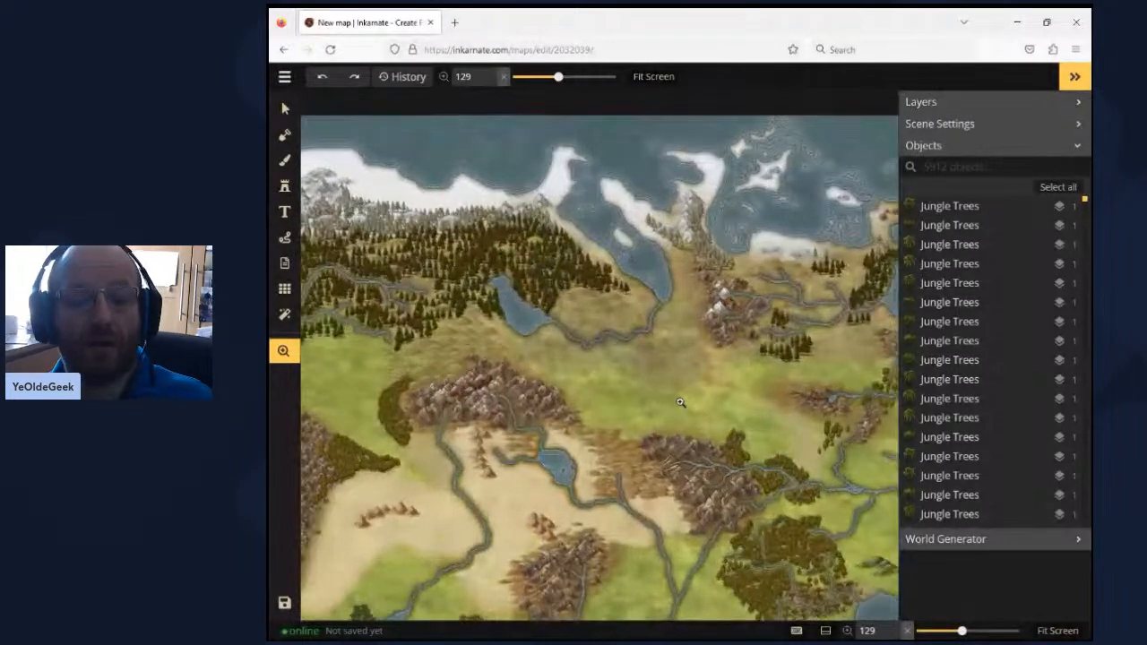
scroll(722, 356, "up", 3)
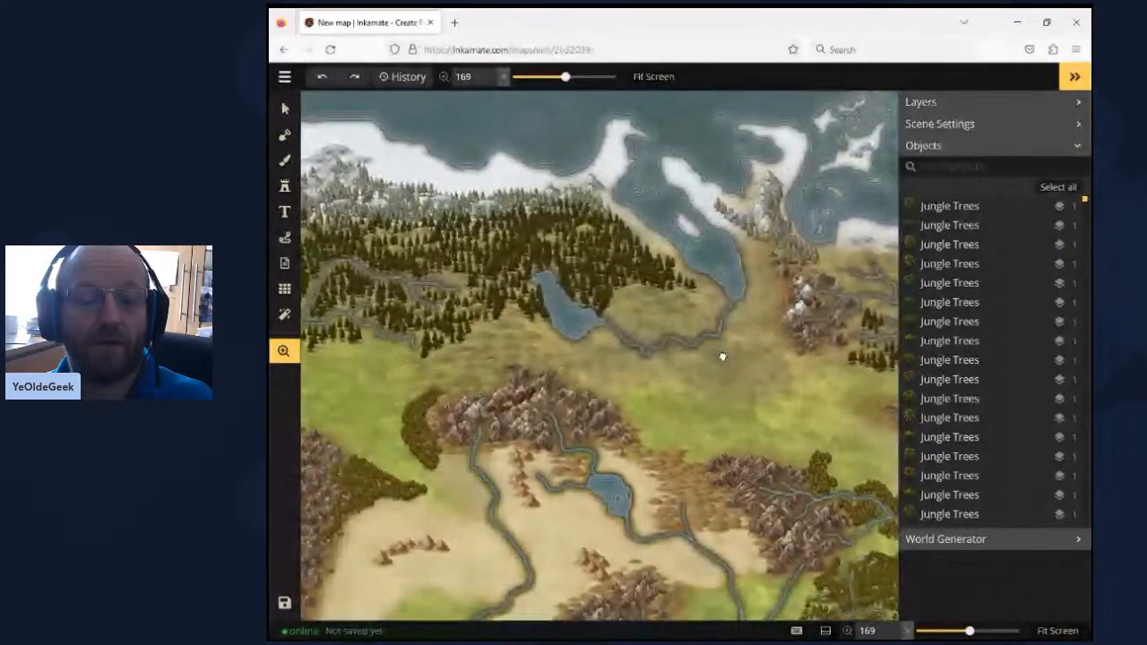
left_click_drag(722, 357, 749, 359)
left_click_drag(765, 267, 742, 313)
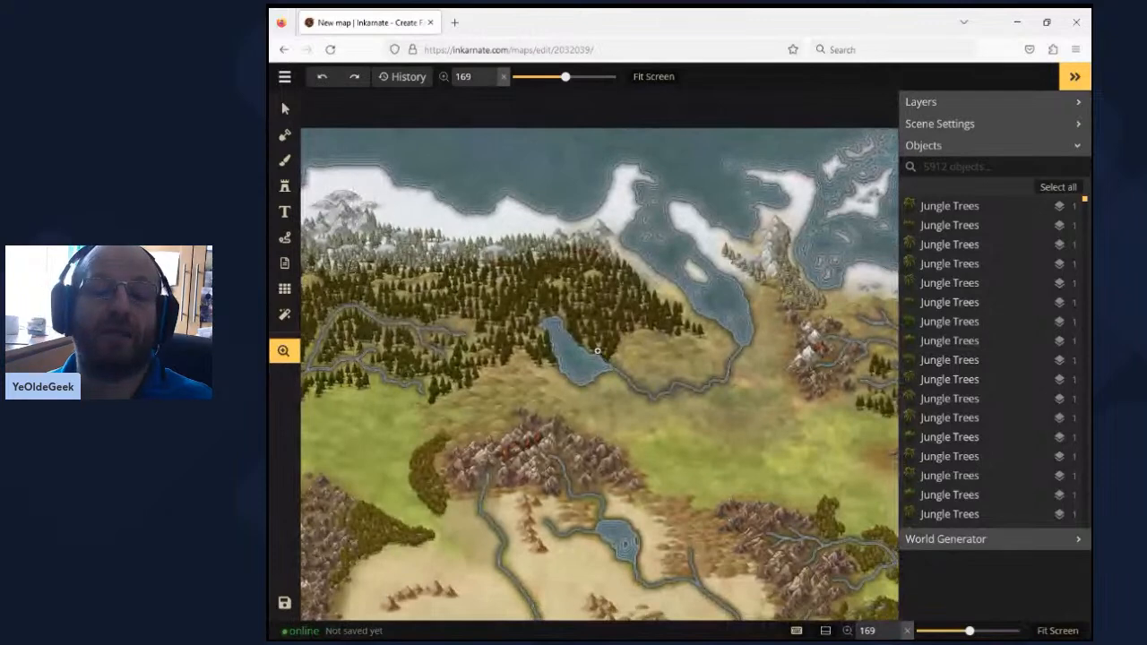
left_click_drag(467, 328, 646, 325)
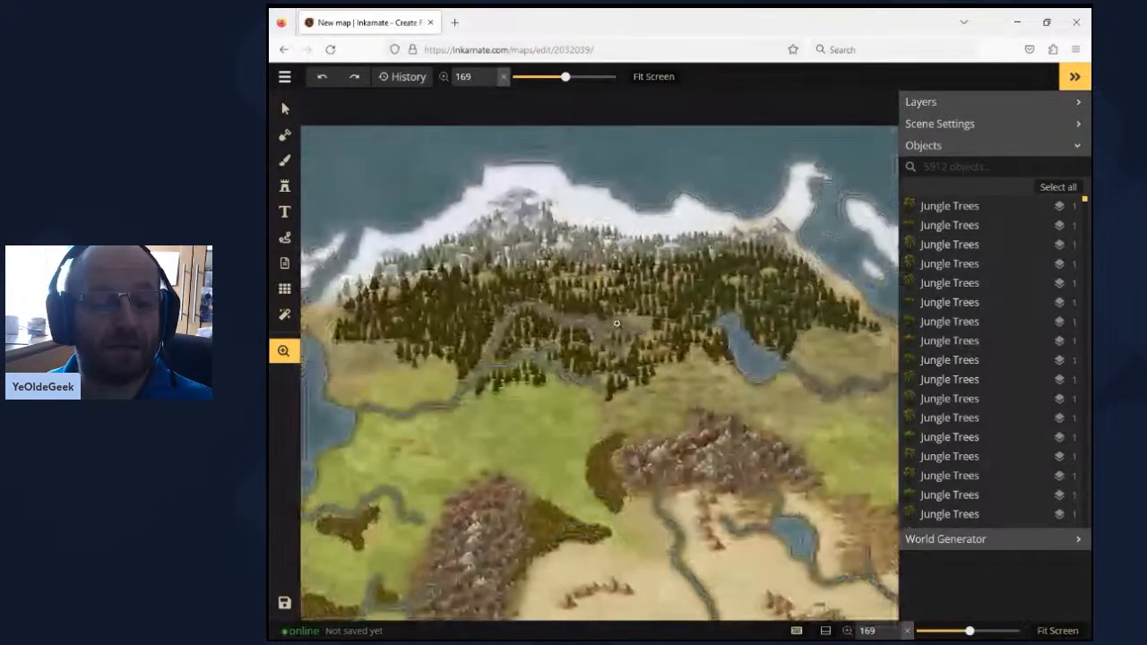
left_click_drag(502, 327, 648, 247)
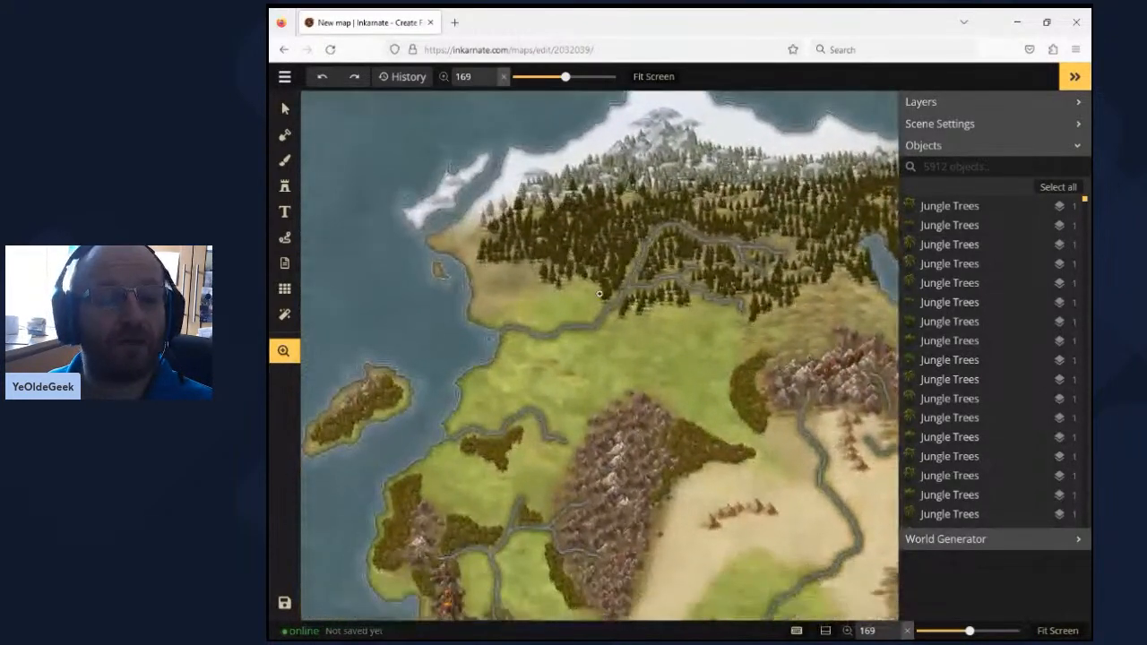
left_click_drag(596, 421, 624, 263)
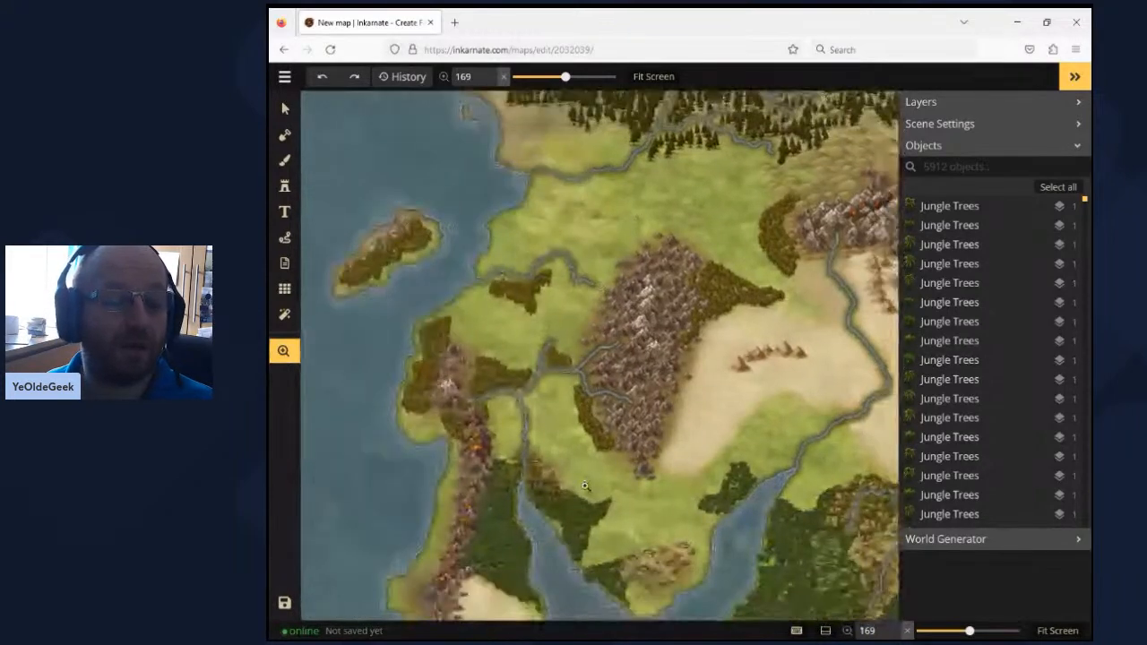
- Examine the southern side of the world map, from the southwestern volcanic peninsula across the jungle coast to the southeastern desert
left_click_drag(584, 485, 571, 397)
scroll(570, 397, "up", 3)
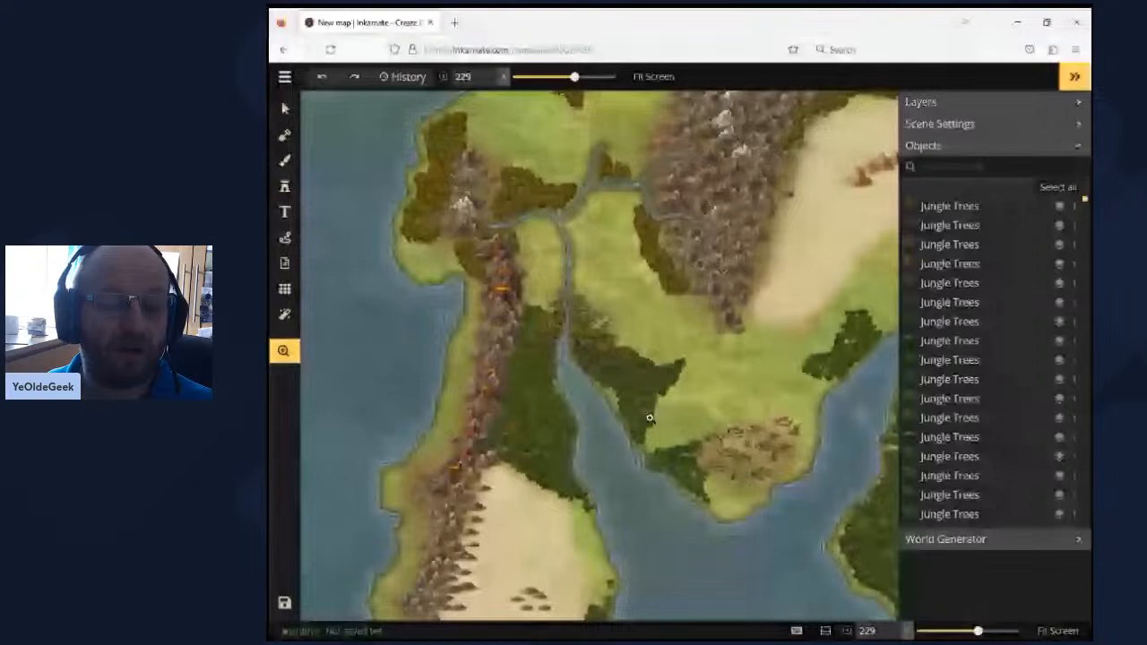
scroll(706, 385, "down", 3)
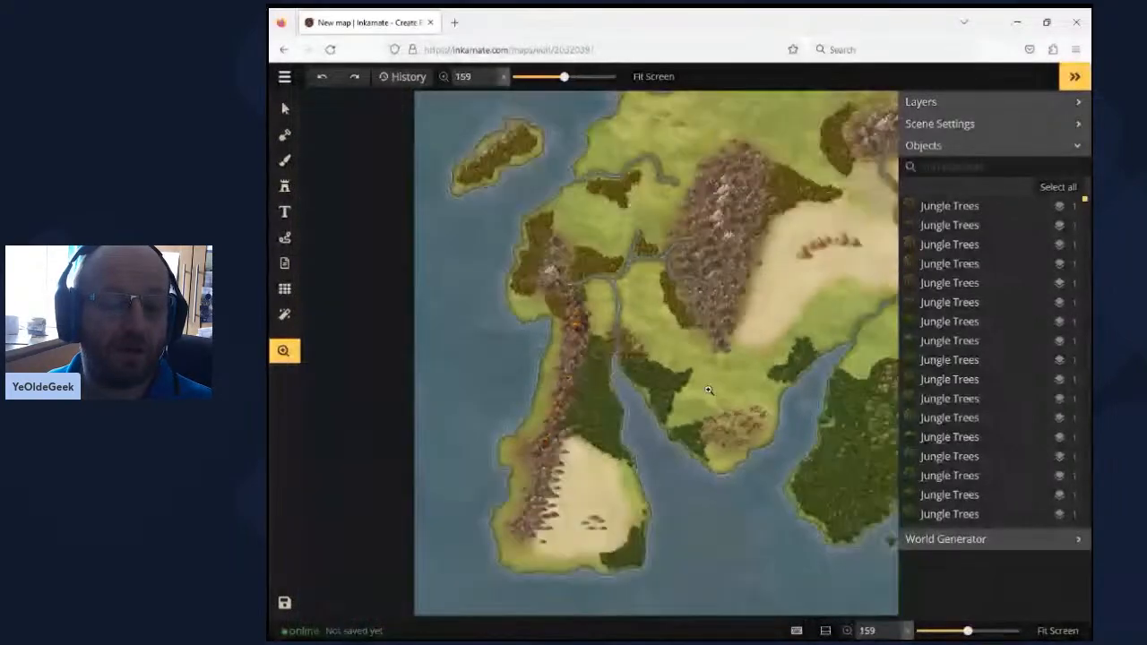
scroll(733, 440, "up", 3)
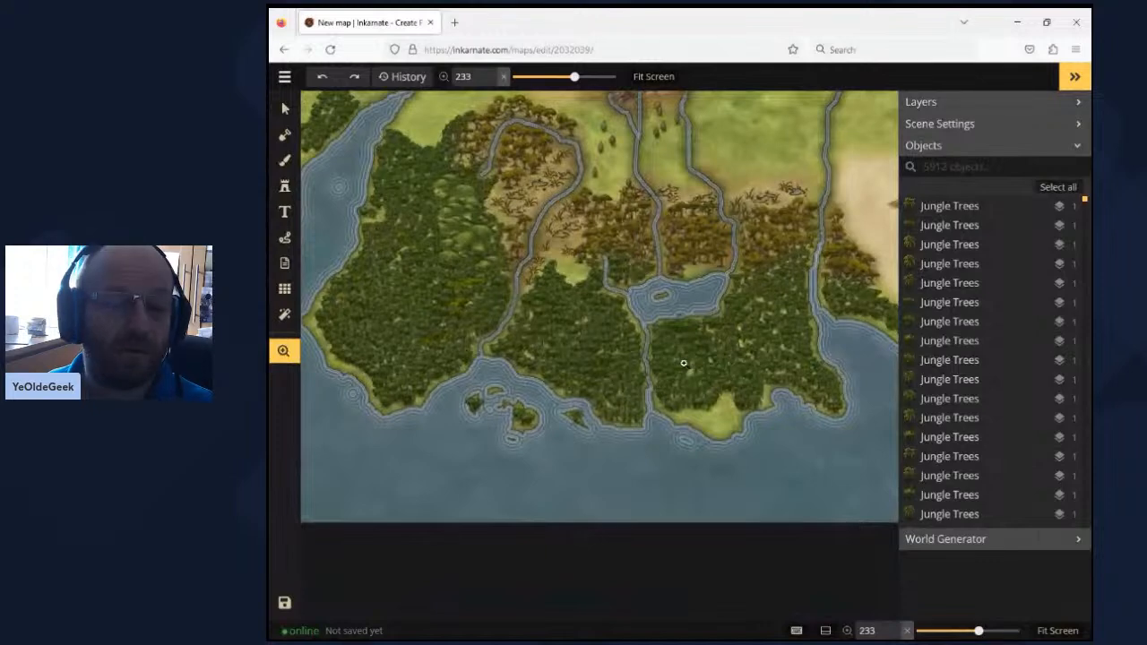
scroll(684, 363, "down", 3)
scroll(809, 389, "up", 1)
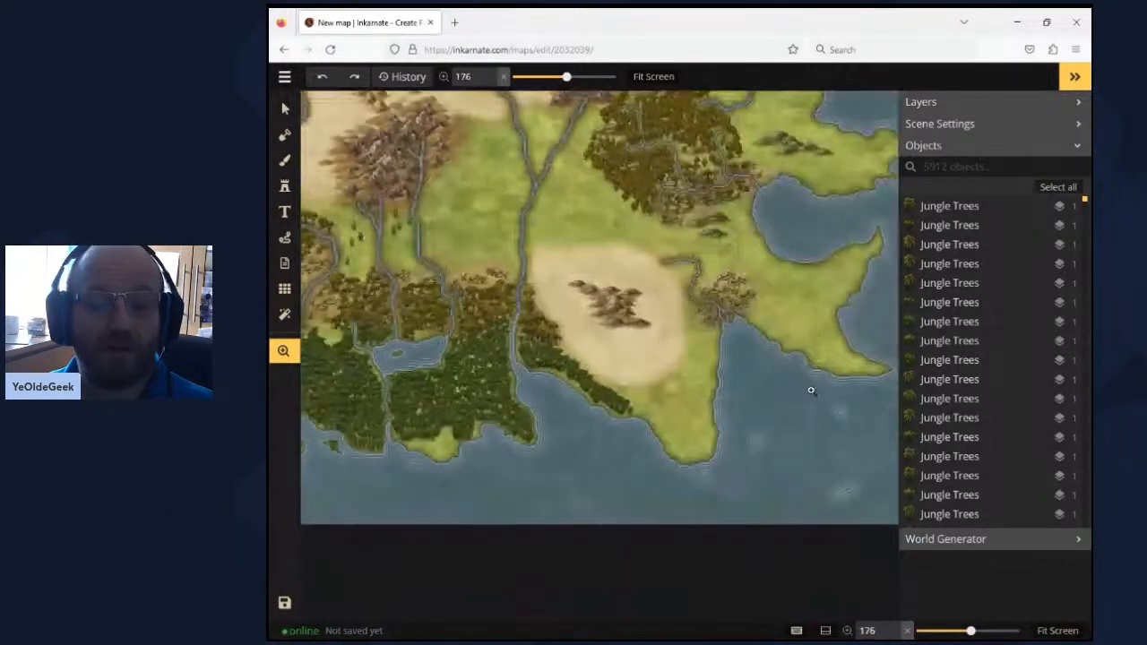
scroll(811, 387, "up", 1)
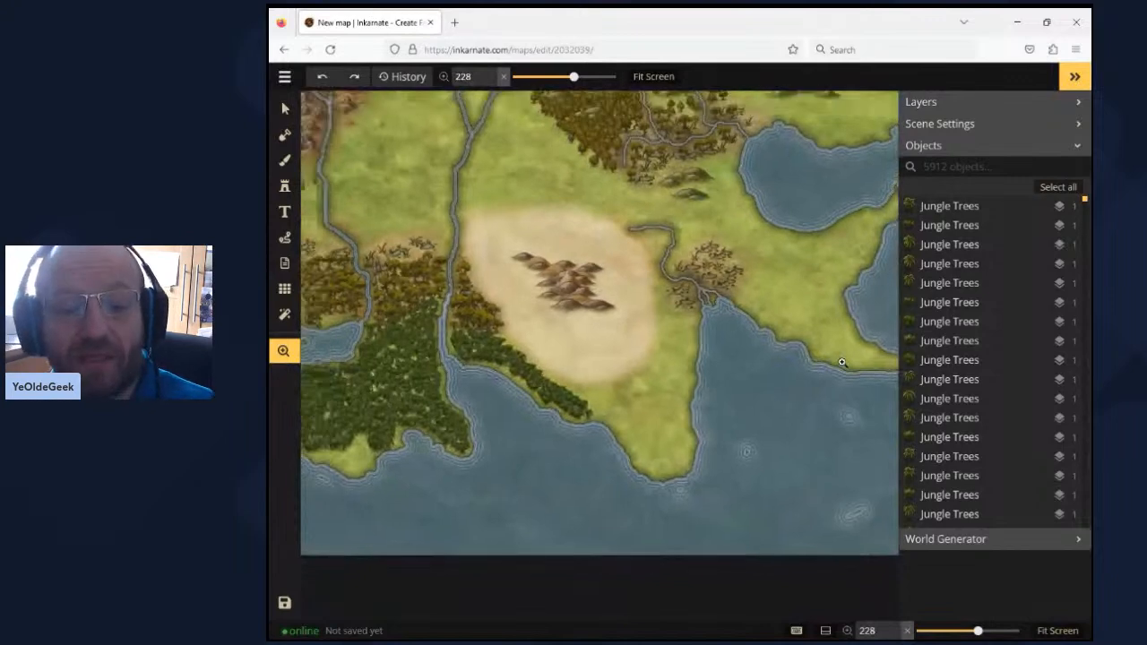
scroll(841, 362, "down", 4)
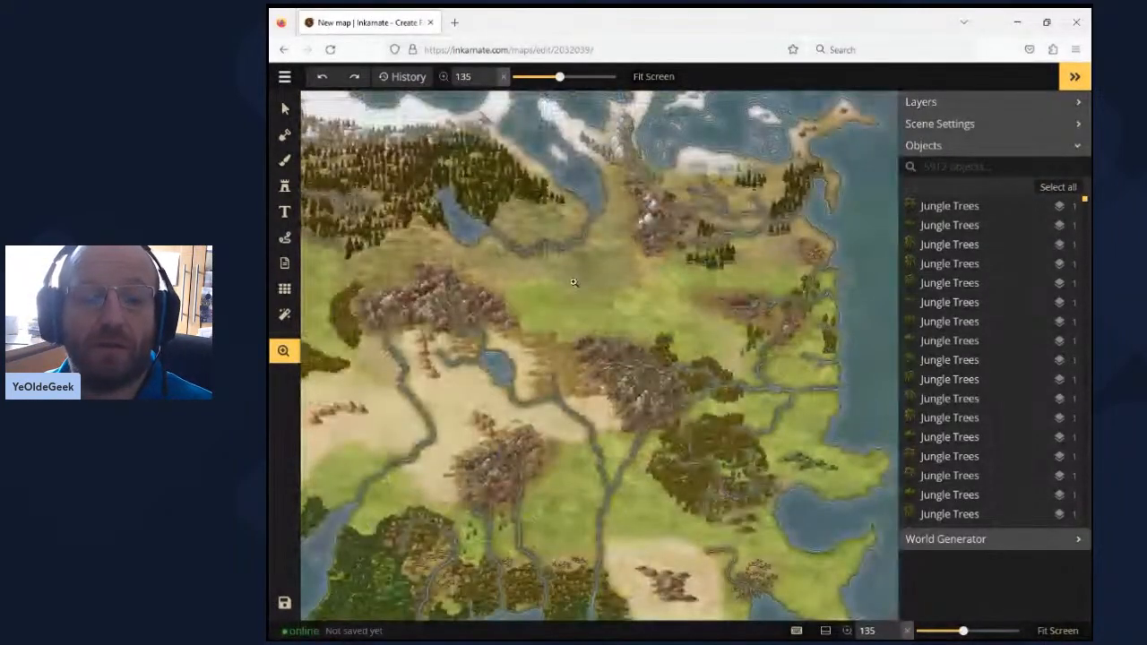
- Inspect the world map's east coast up close, including its shoreline outlines, rivers, volcano and scattered woods
left_click_drag(535, 280, 543, 279)
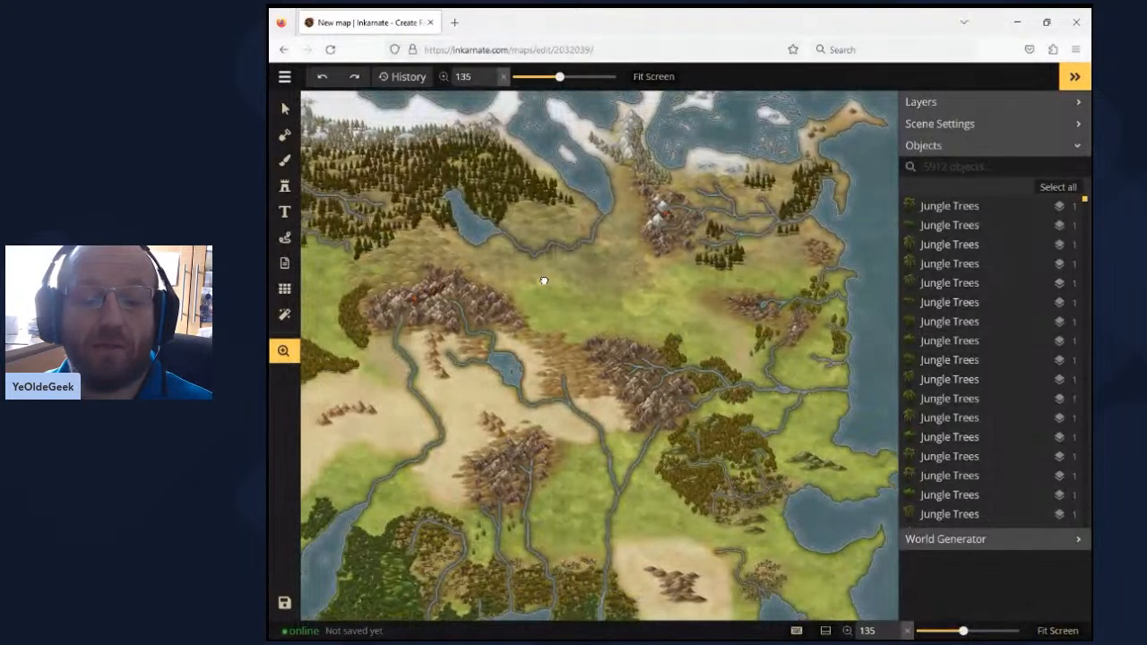
left_click_drag(860, 334, 722, 346)
scroll(724, 357, "up", 1)
scroll(724, 356, "up", 5)
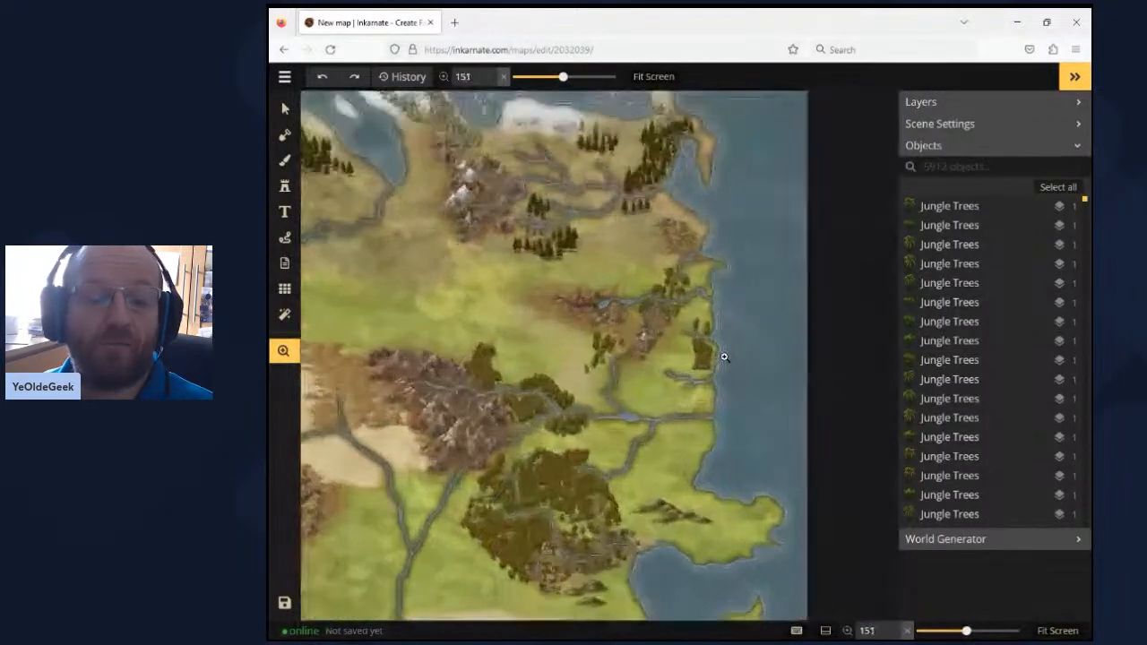
scroll(724, 358, "up", 6)
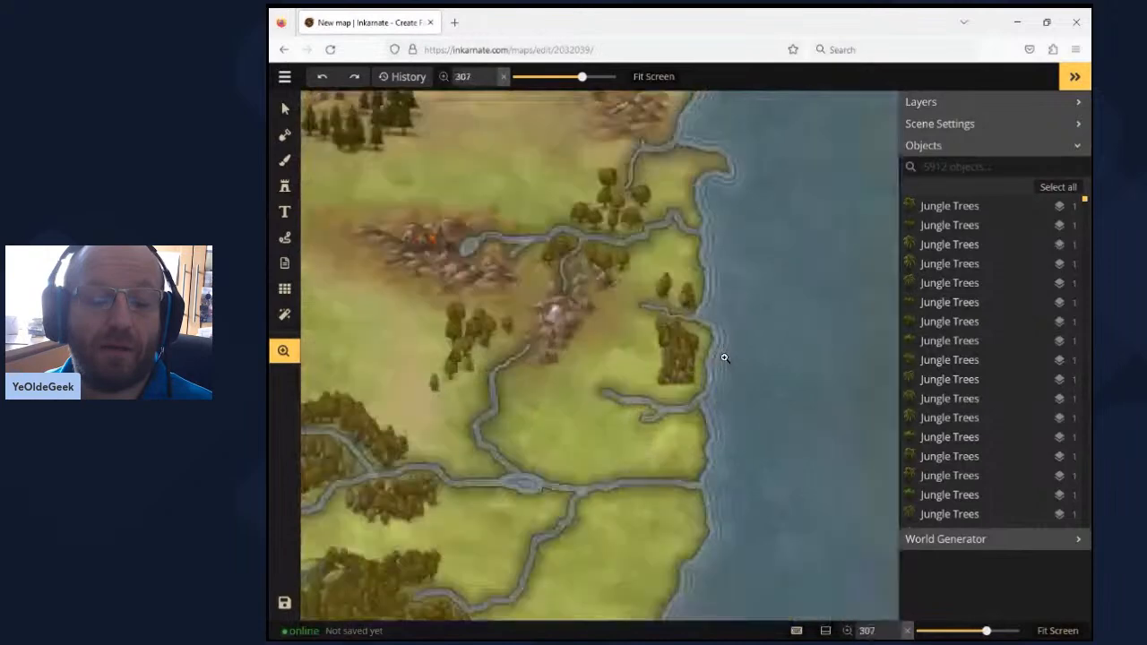
left_click_drag(695, 508, 707, 518)
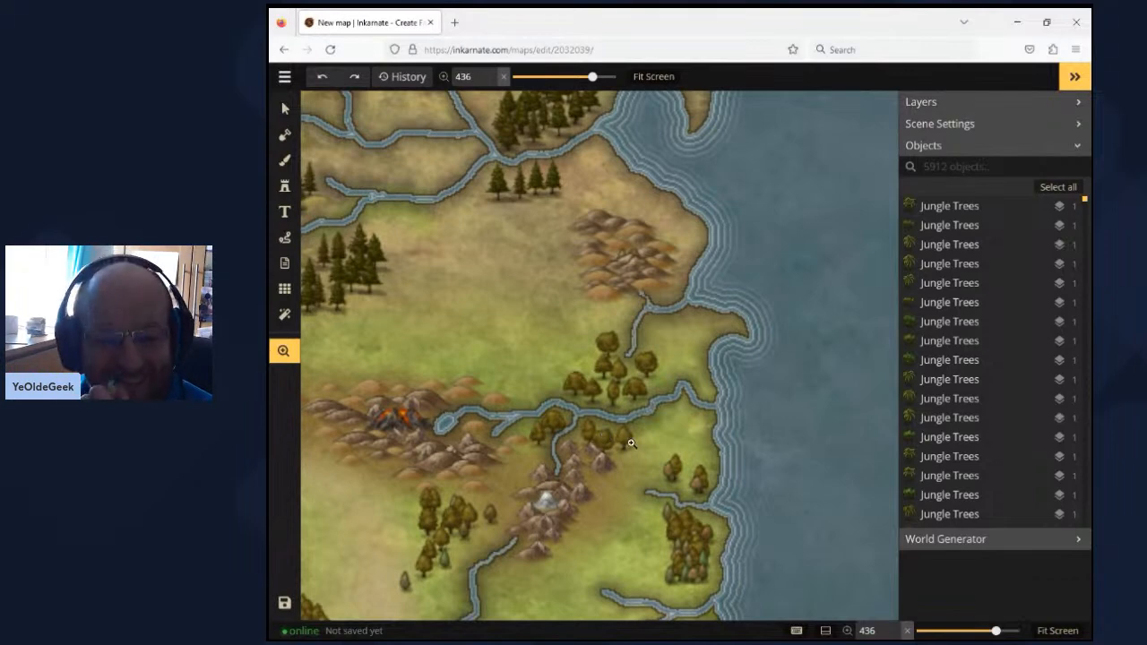
- Widen the view from the east coast until the entire world map is shown
scroll(628, 443, "down", 2)
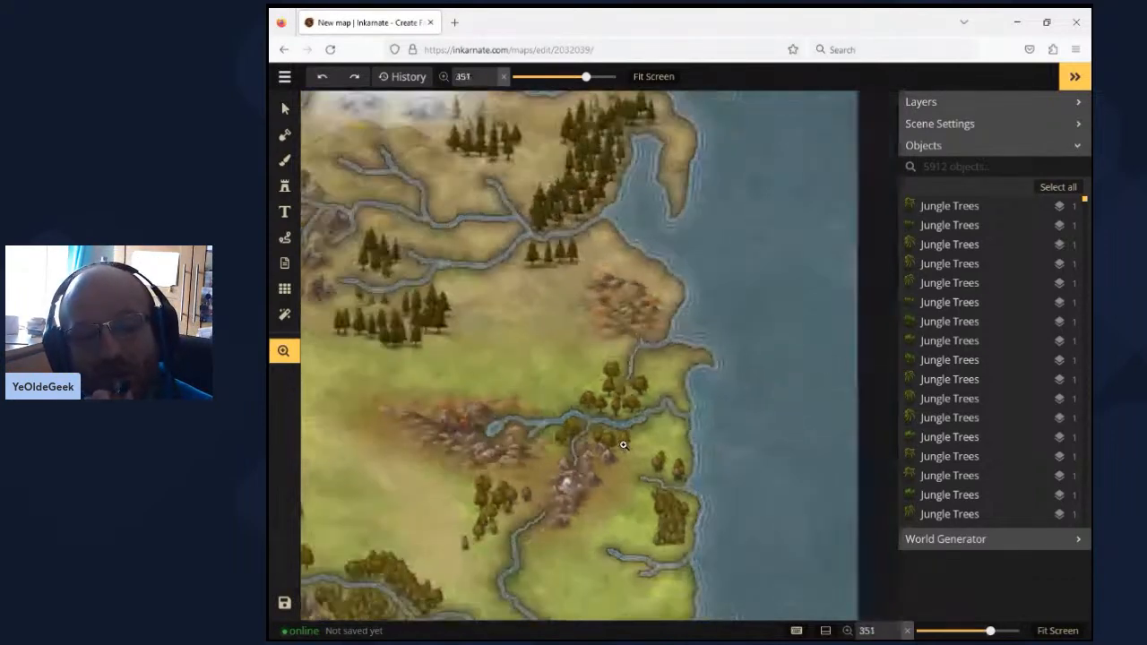
scroll(622, 446, "down", 5)
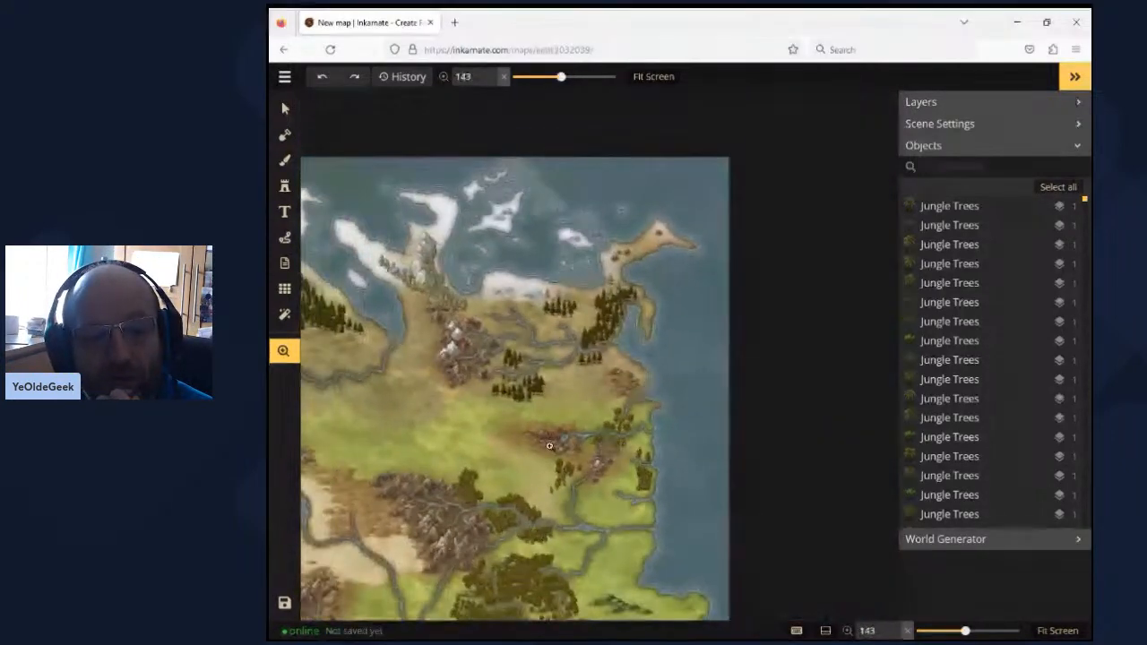
left_click_drag(484, 421, 708, 339)
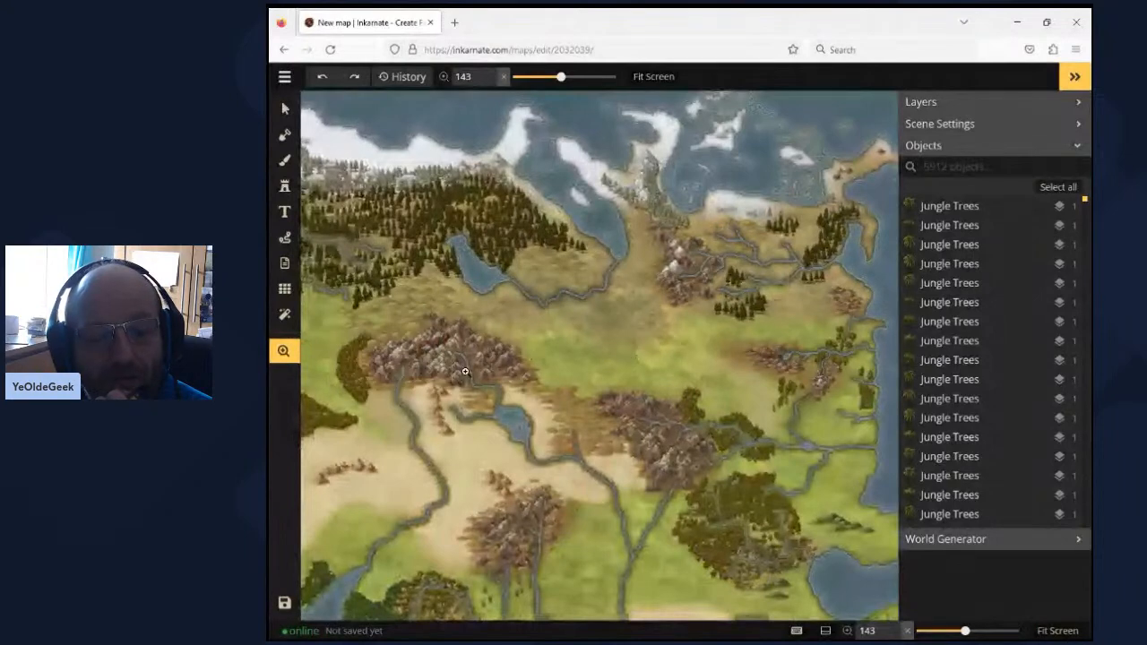
left_click_drag(465, 370, 610, 341)
scroll(606, 341, "down", 2)
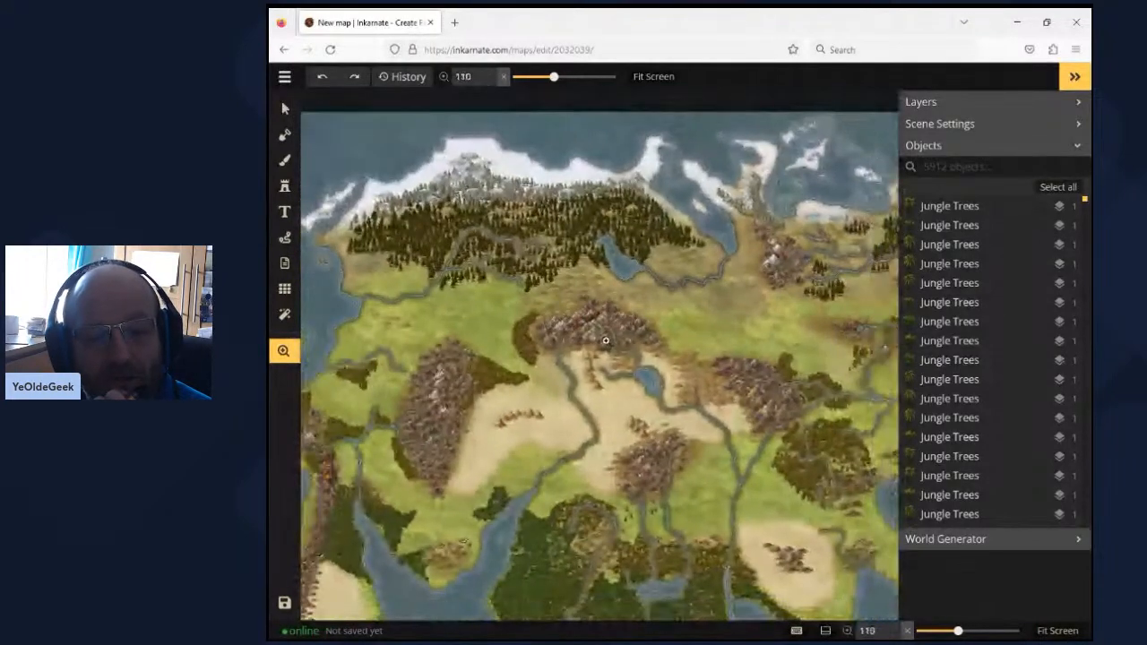
scroll(606, 341, "down", 2)
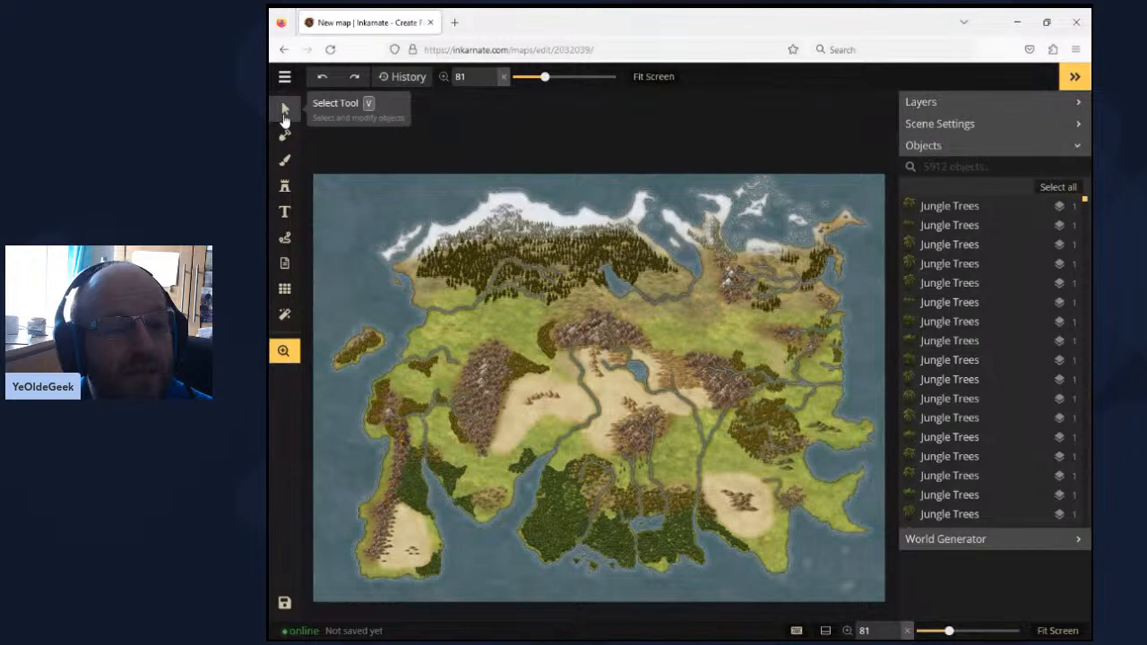
- Leave the world map for the saved maps and open the Firetop Mountain dungeon map
left_click(284, 76)
left_click(333, 341)
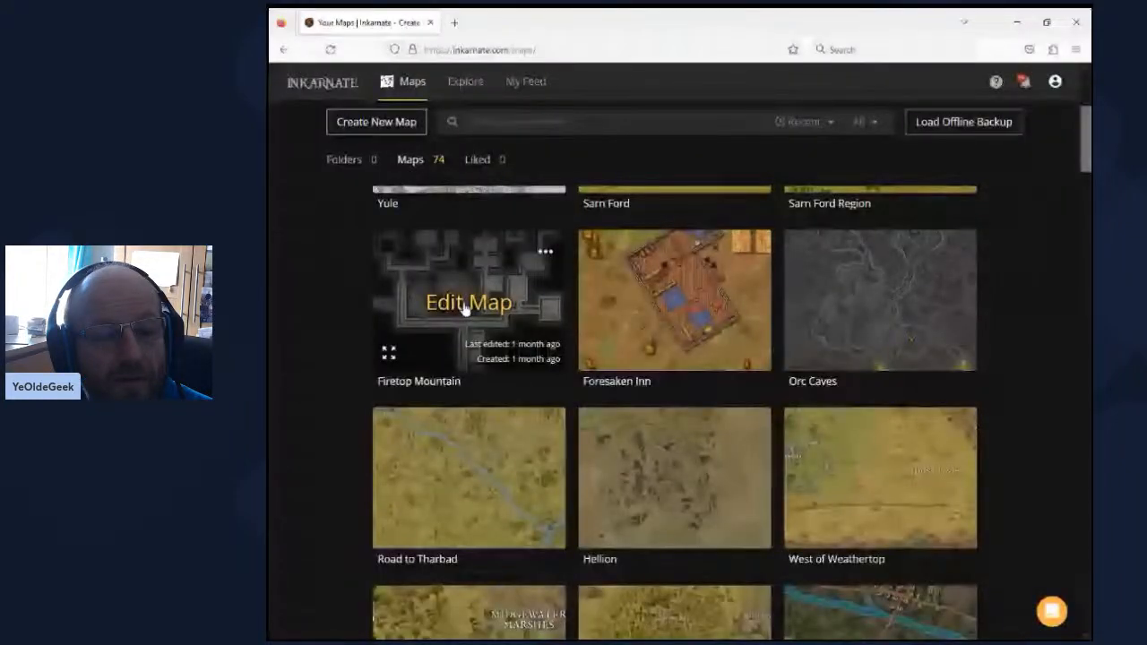
left_click(465, 305)
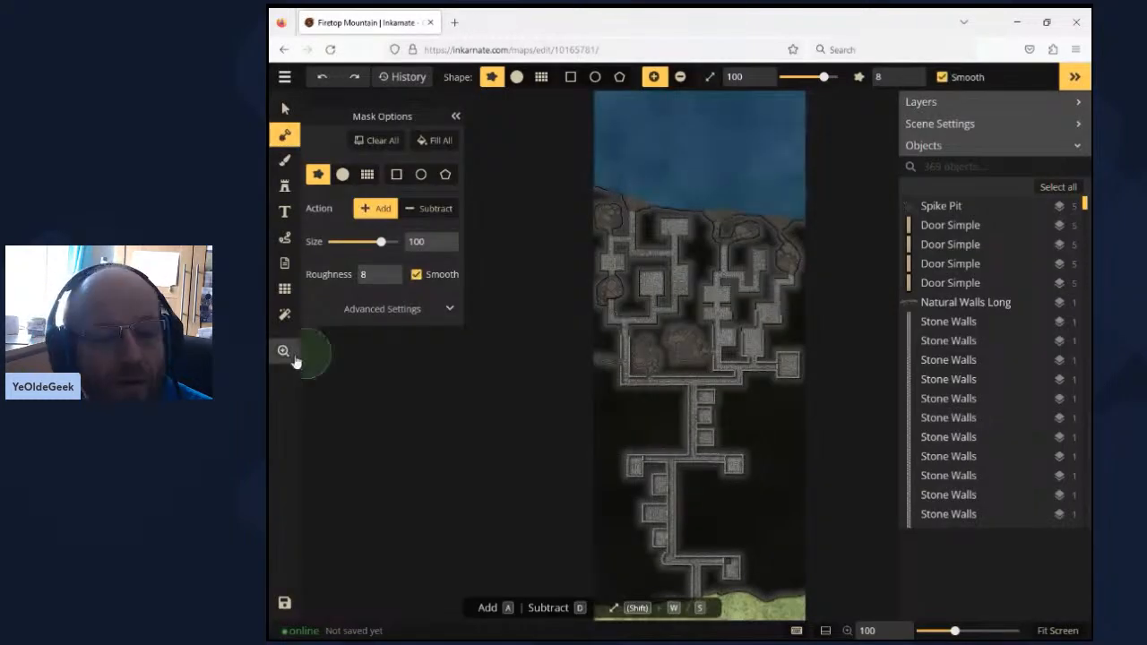
- Examine the southern entrance of the Firetop Mountain dungeon up close, with its corridors, side rooms, doors and spike pit
left_click(294, 358)
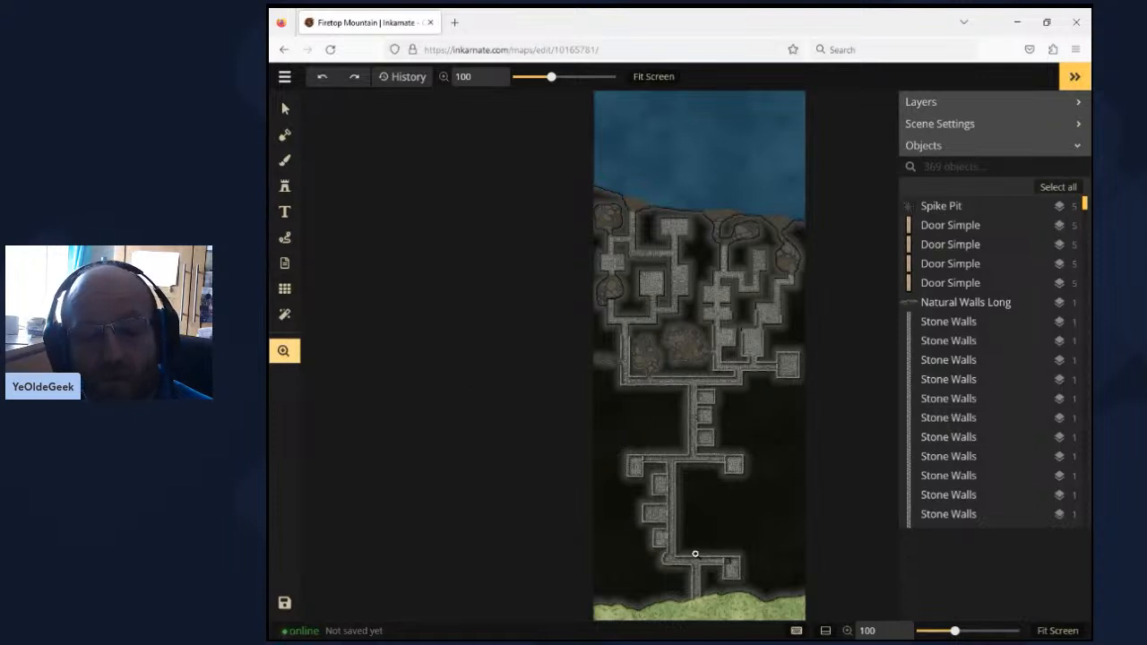
left_click_drag(727, 568, 670, 392)
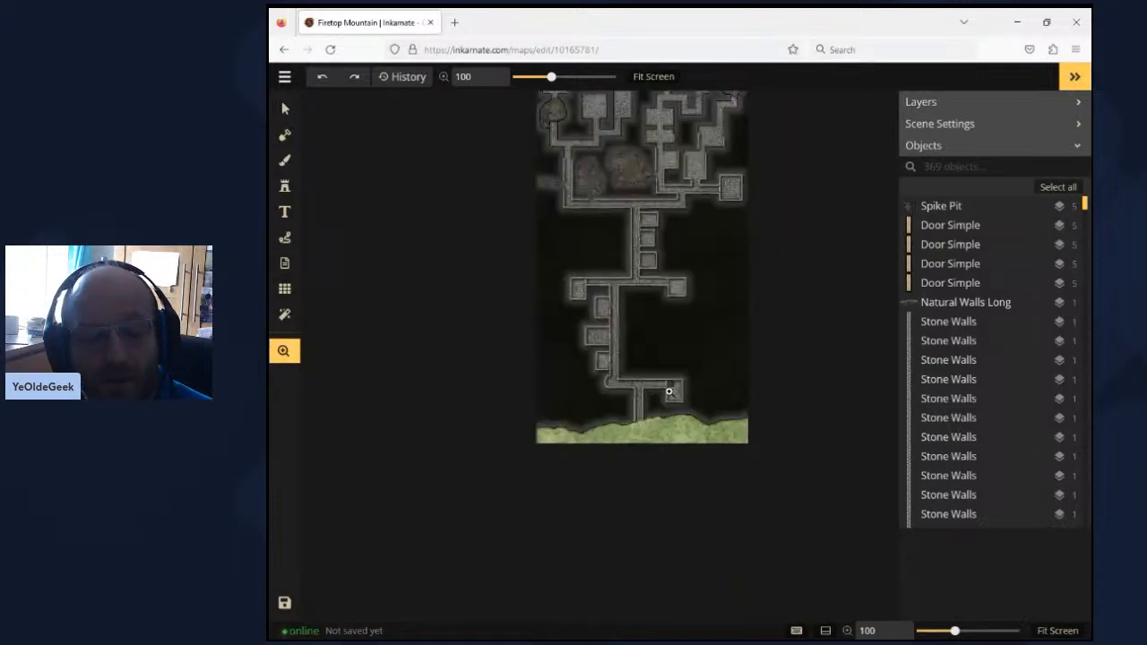
scroll(668, 391, "up", 1)
scroll(669, 391, "up", 3)
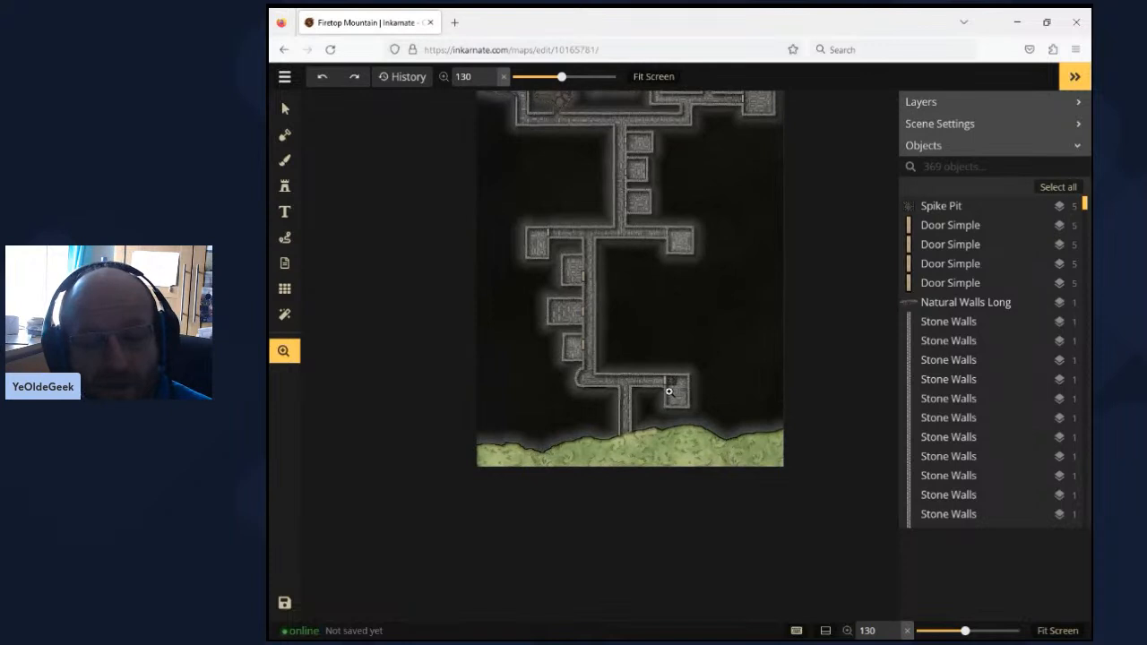
scroll(669, 391, "up", 2)
scroll(611, 362, "up", 5)
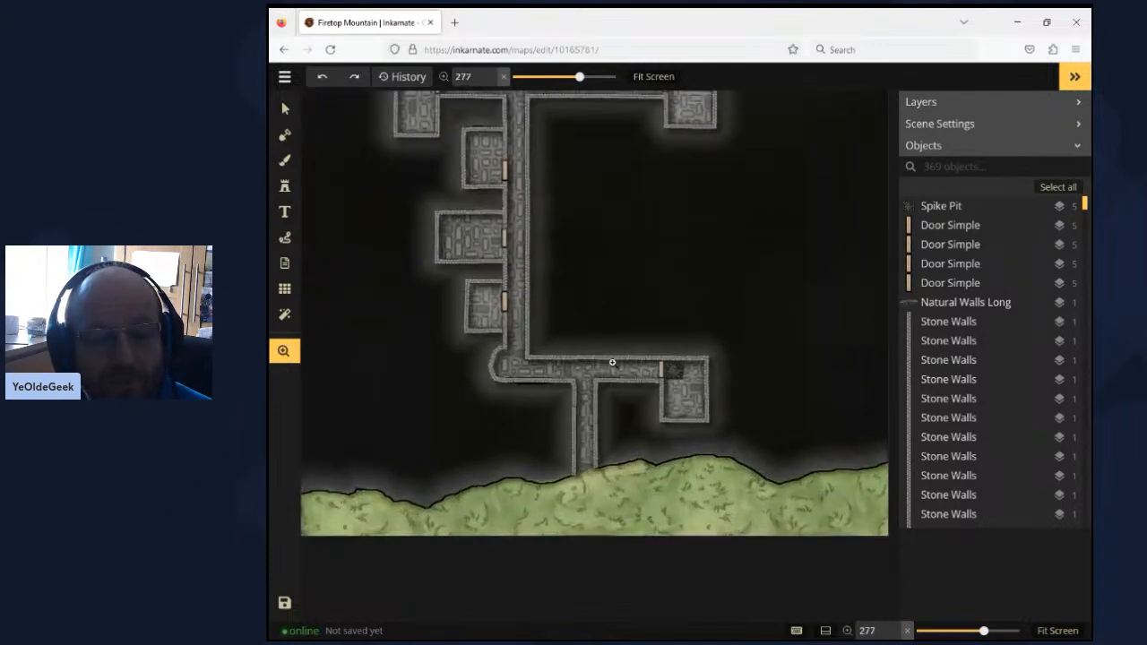
- Follow the Firetop Mountain dungeon north from the southern entrance, past the side rooms, to the two rough-walled caves
left_click_drag(612, 362, 686, 394)
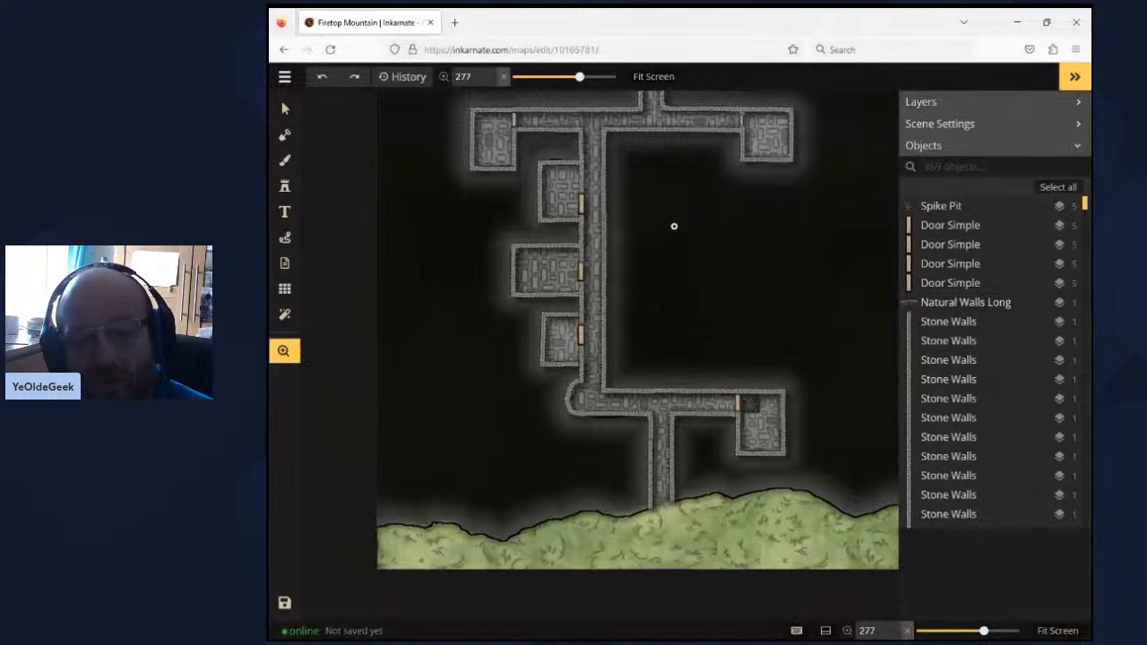
left_click_drag(695, 195, 693, 303)
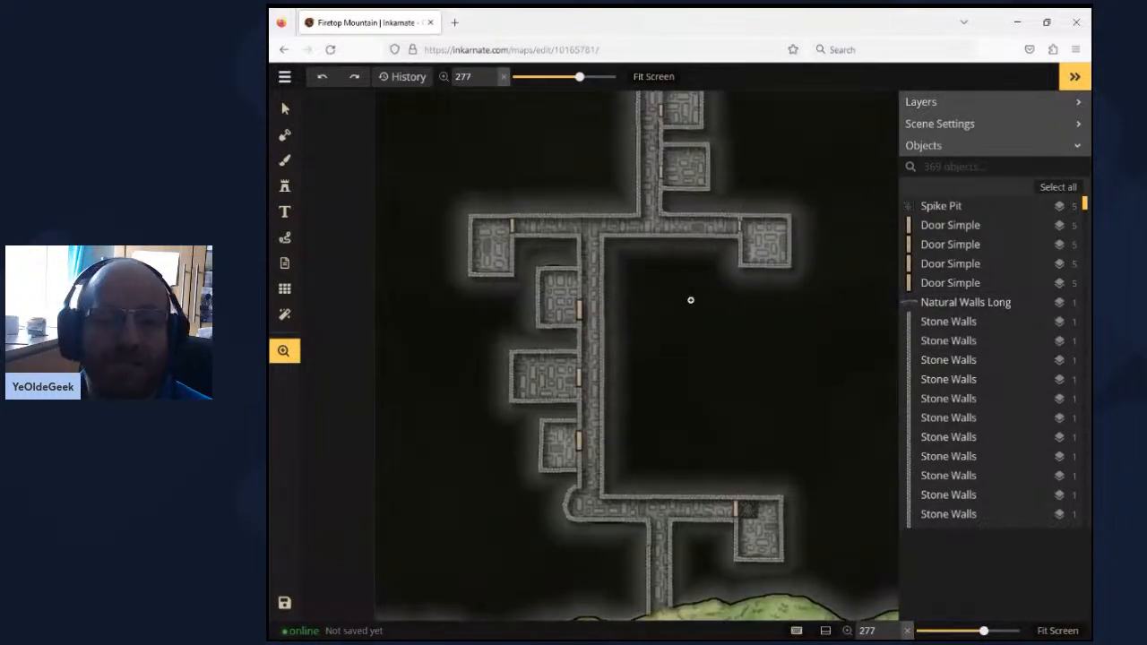
left_click_drag(714, 187, 695, 378)
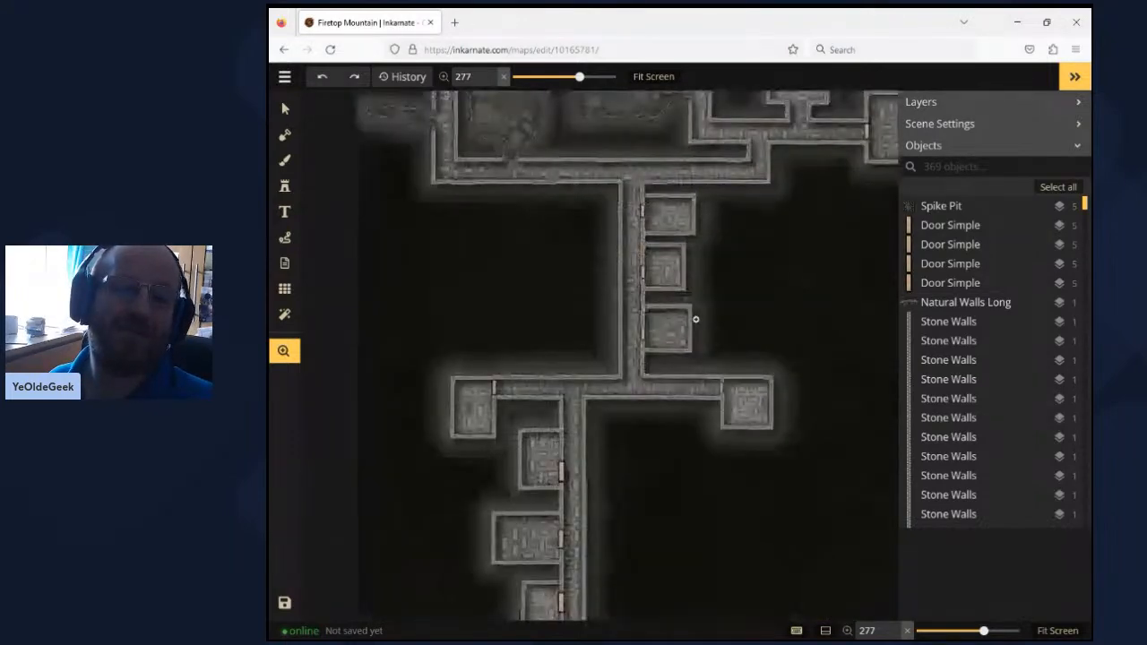
left_click_drag(753, 260, 753, 331)
left_click_drag(755, 268, 755, 372)
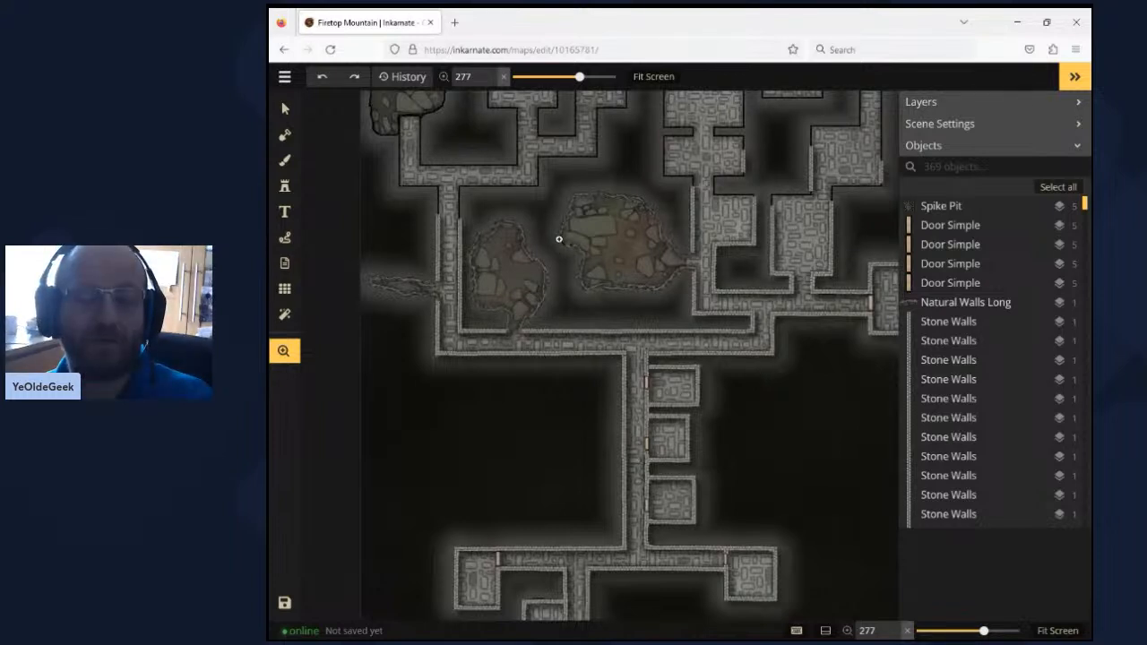
- Look over the dungeon's middle section, from the western cave and corridors across to the eastern rooms
left_click_drag(559, 240, 640, 382)
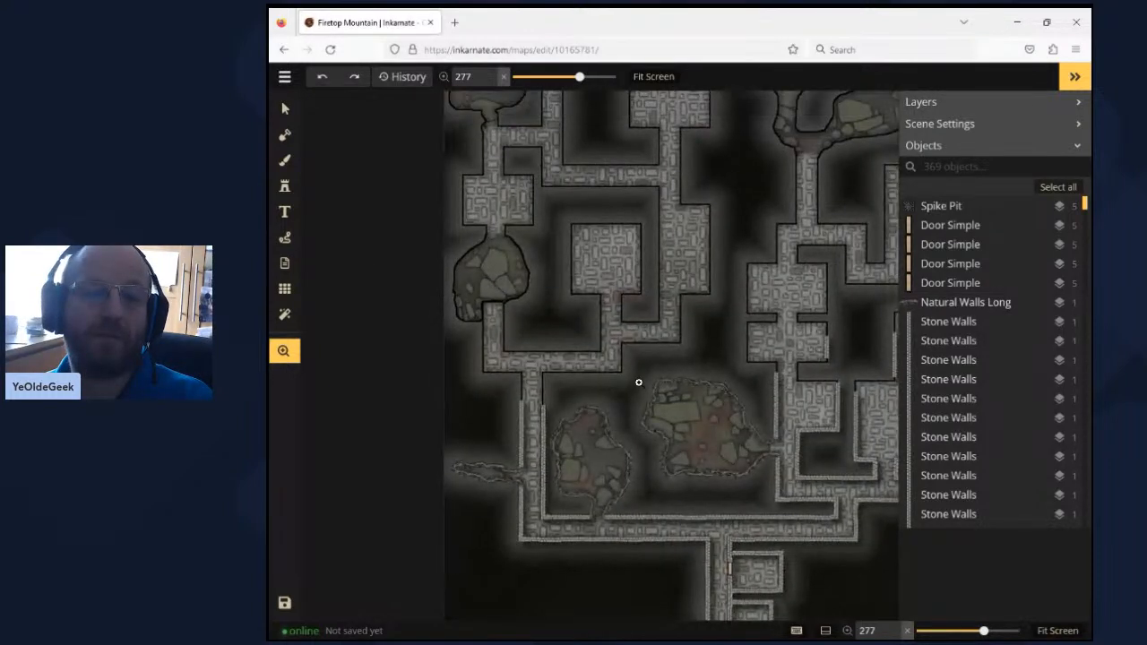
left_click_drag(860, 292, 624, 222)
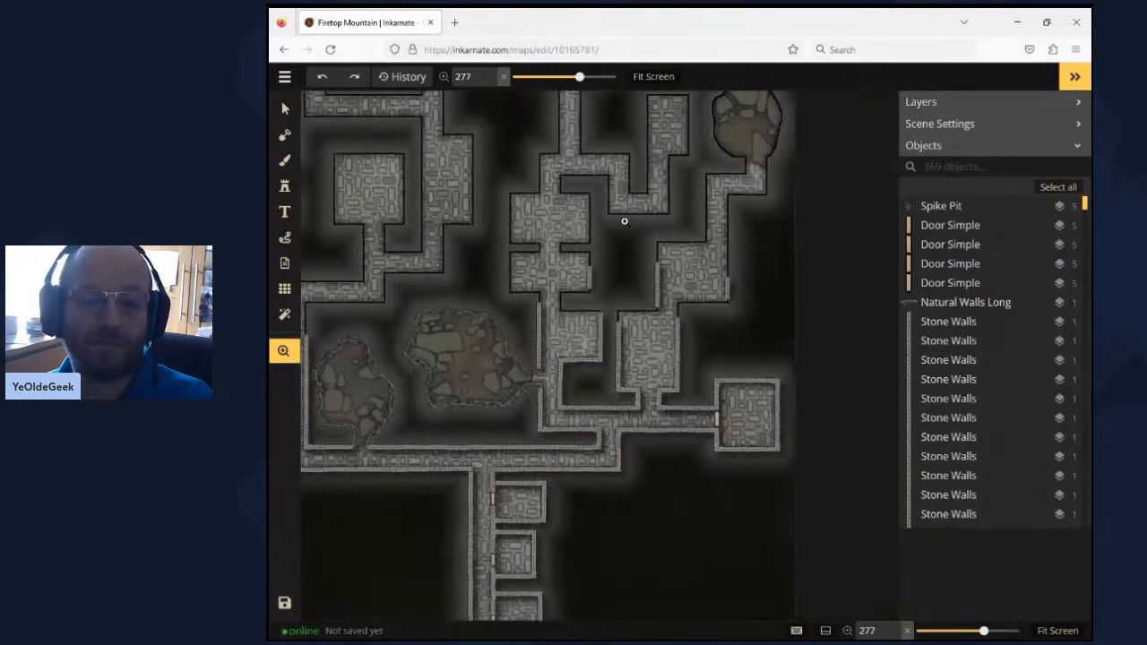
left_click_drag(508, 142, 620, 54)
left_click_drag(718, 438, 722, 414)
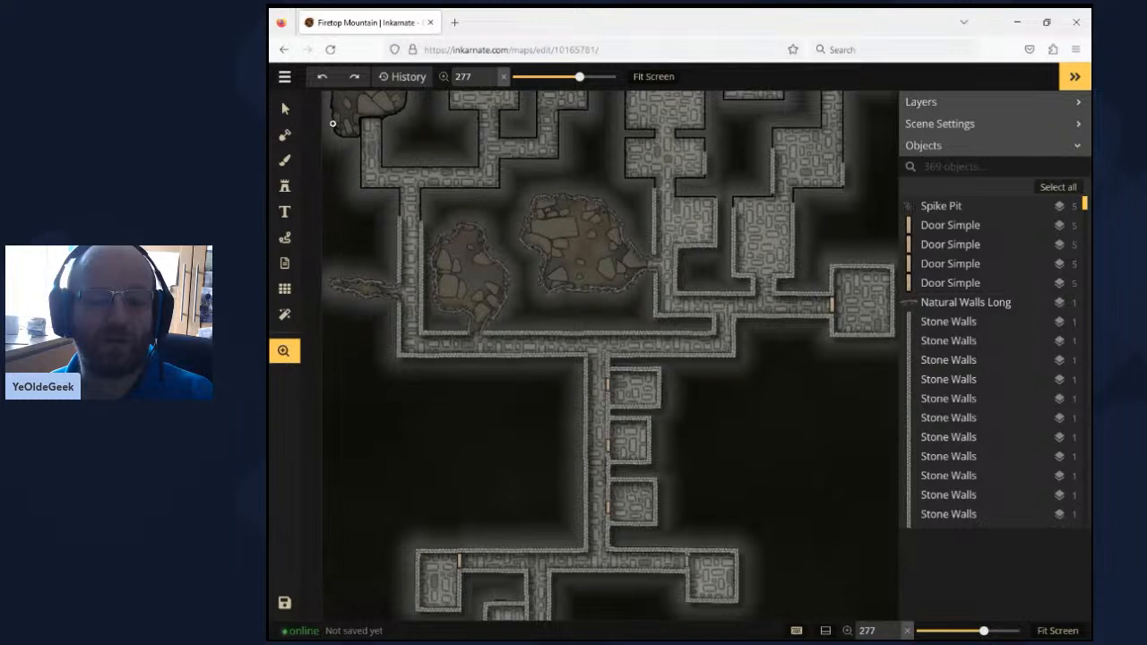
- Examine the three small side rooms and their doors south of the corridor junction up close
key("v")
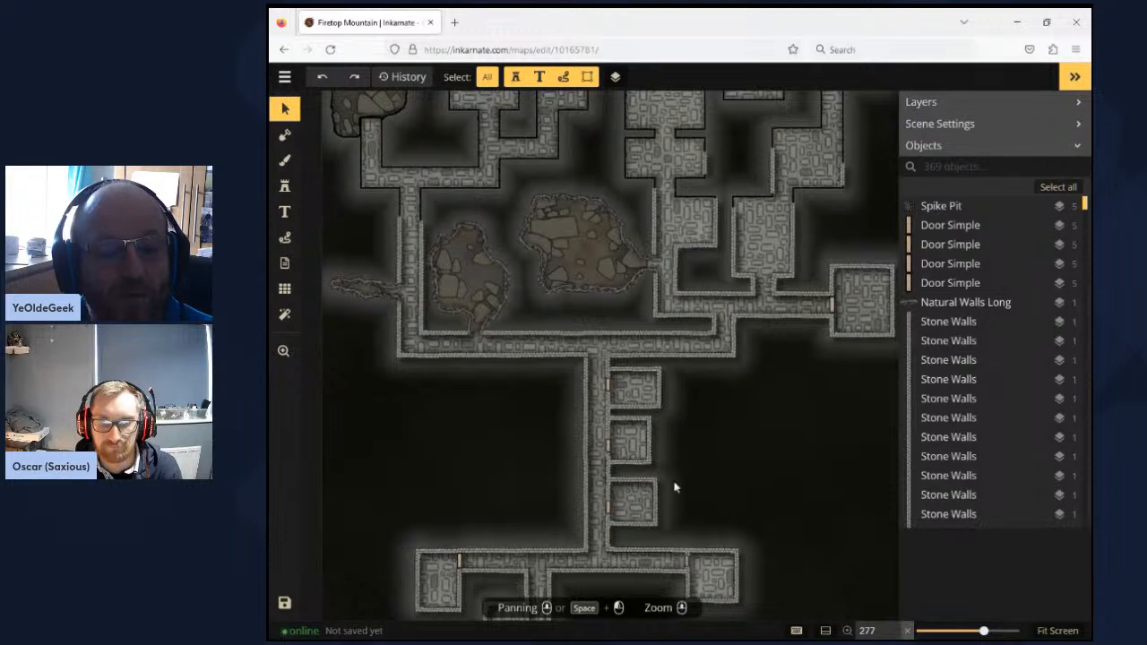
scroll(675, 487, "up", 1)
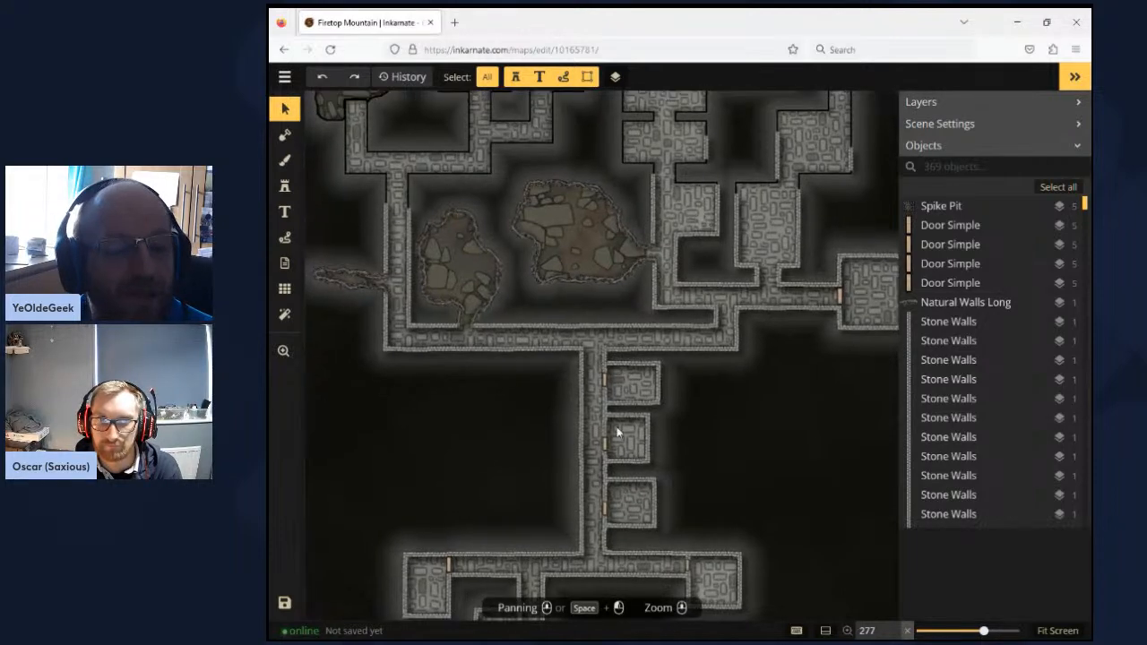
left_click(283, 350)
scroll(627, 394, "up", 3)
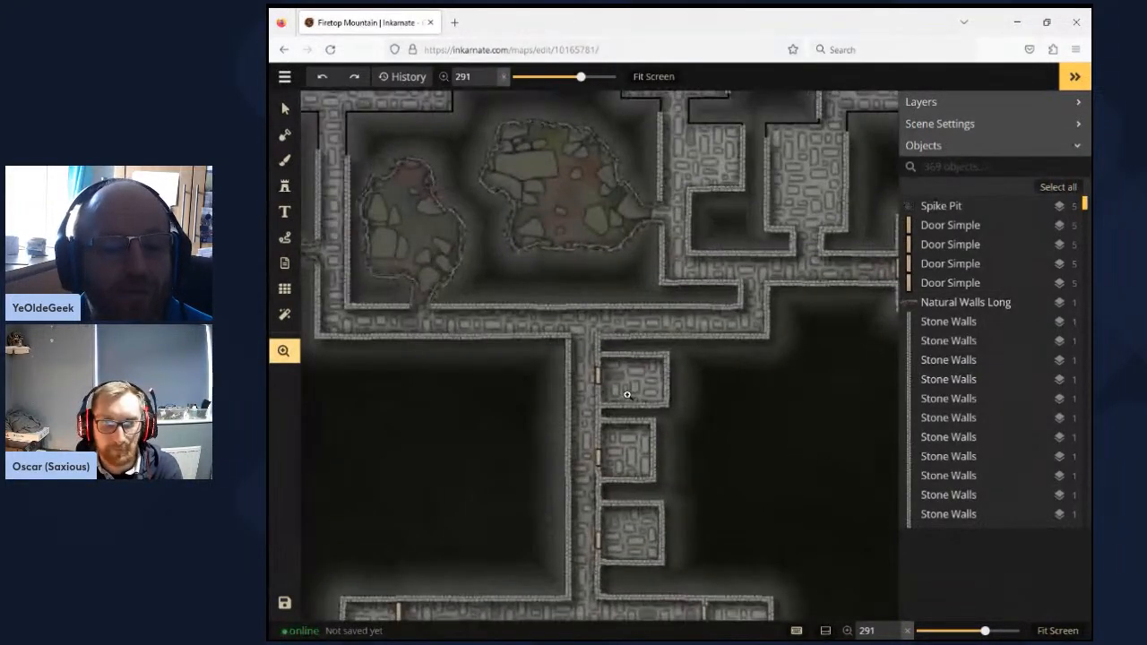
scroll(627, 394, "up", 2)
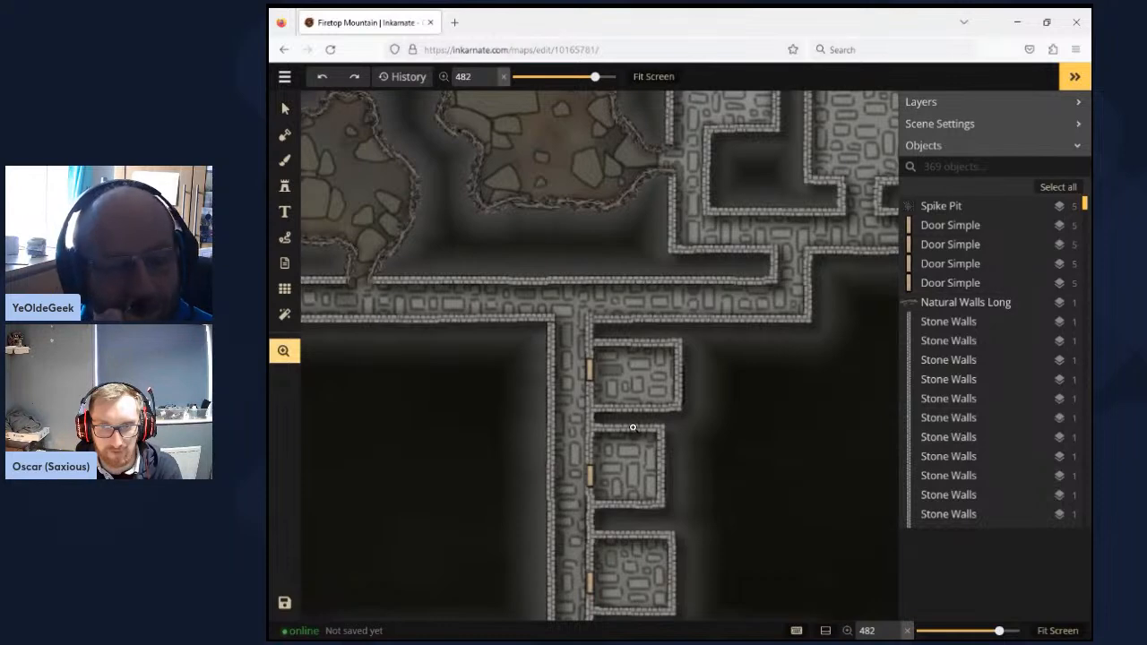
scroll(632, 428, "down", 1)
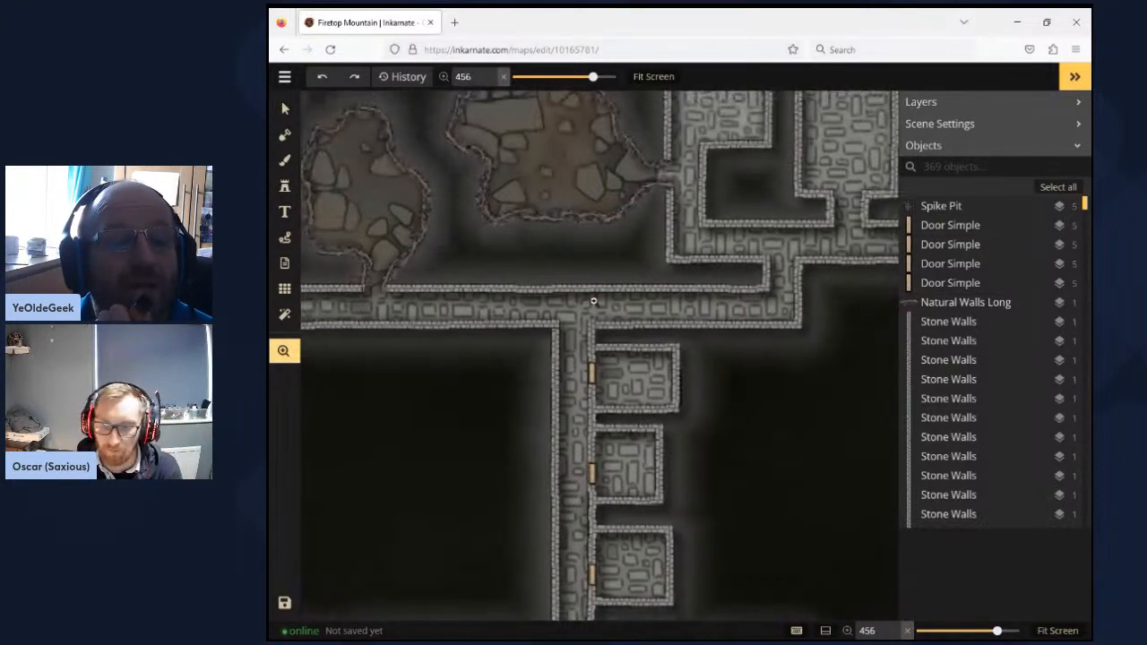
- Inspect the two rough-walled caves above the long corridor, including their natural walls and rocky floors
left_click_drag(566, 234, 682, 327)
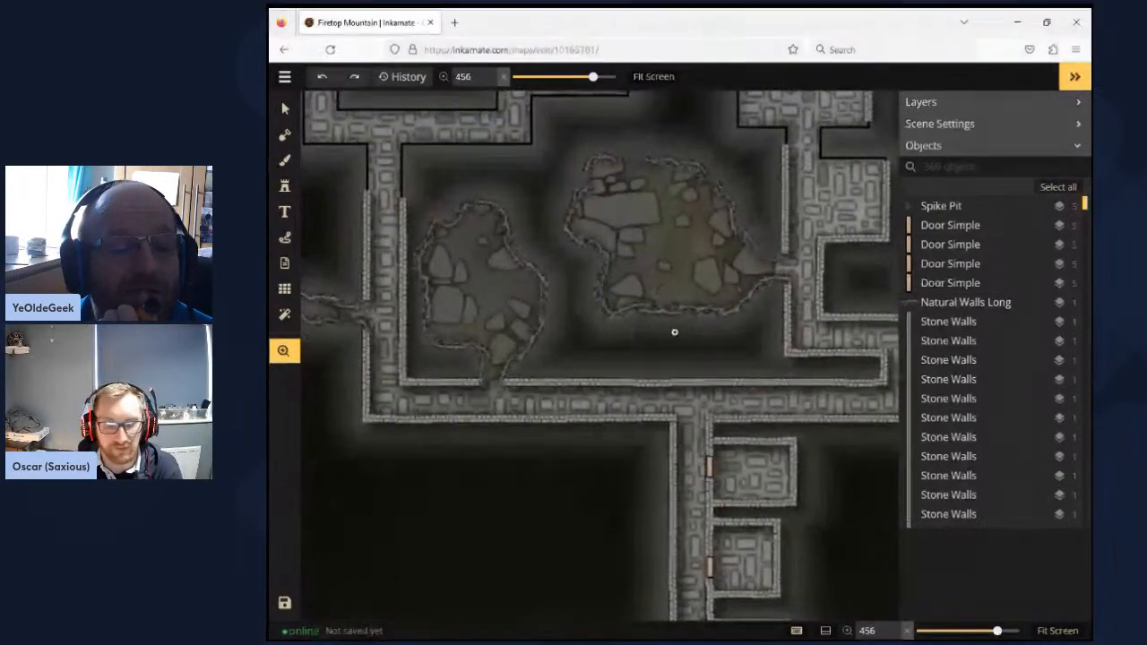
scroll(681, 329, "up", 3)
scroll(675, 333, "up", 2)
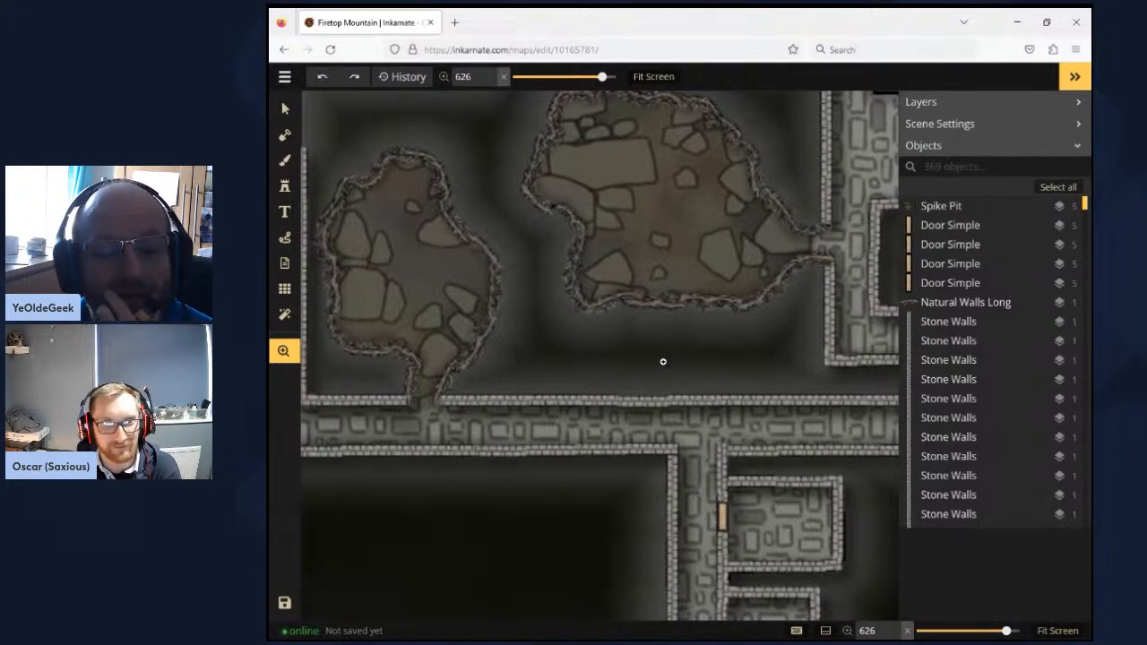
scroll(663, 361, "down", 3)
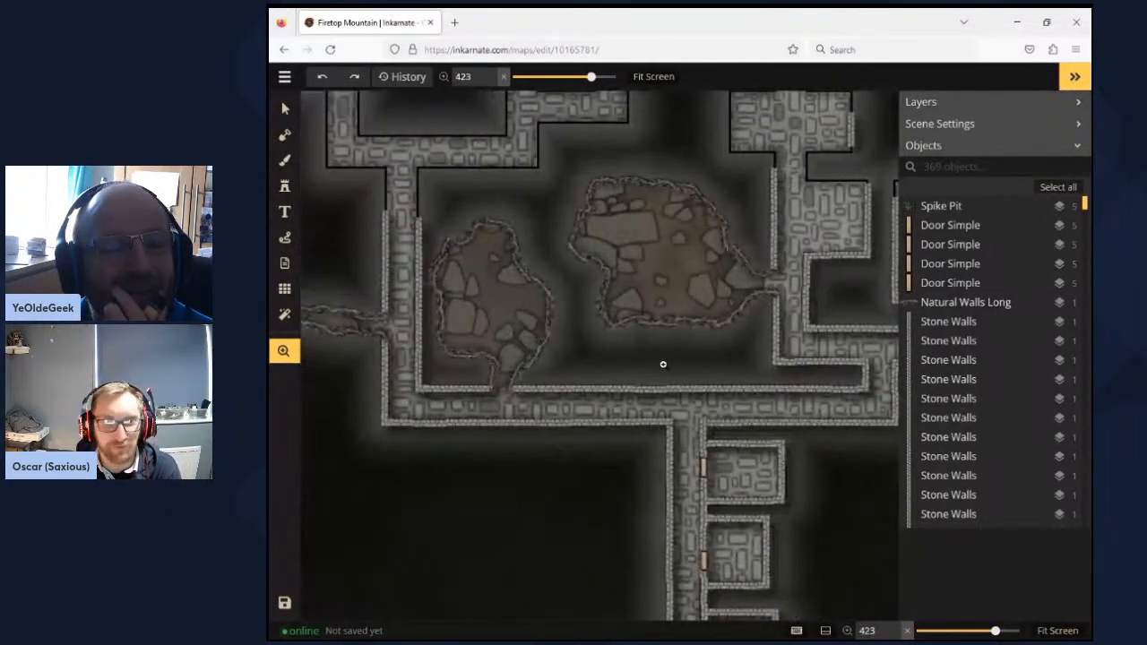
- Survey the dungeon's unfinished northern half, from the western cave and rooms to the caves opening onto the water
left_click_drag(545, 187, 647, 352)
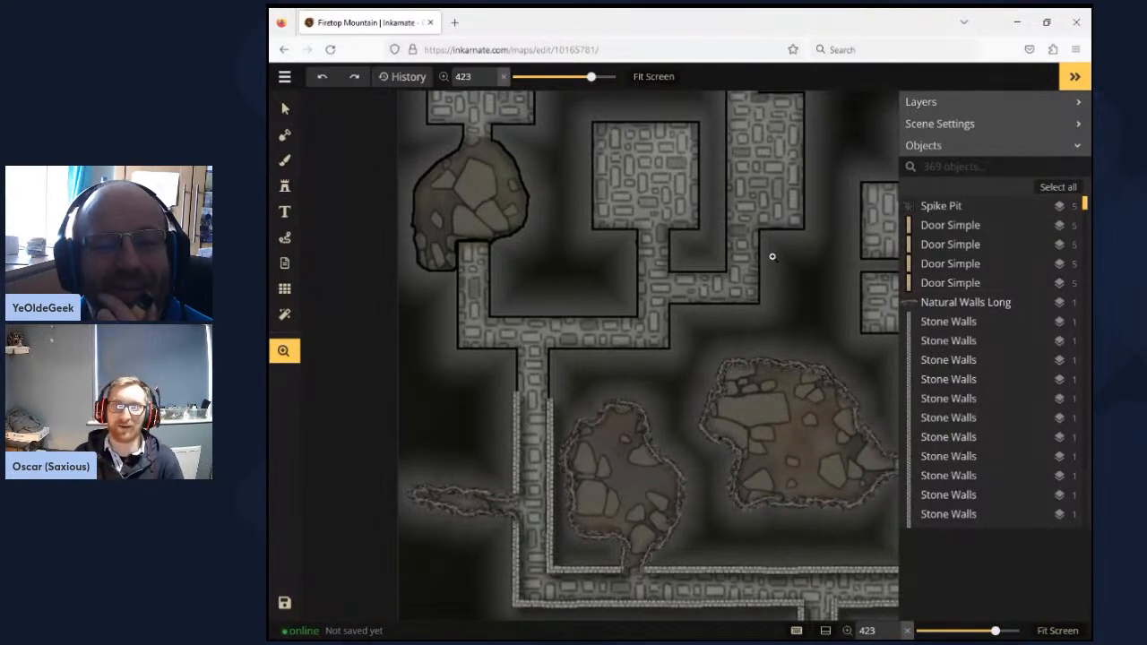
left_click_drag(772, 256, 572, 326)
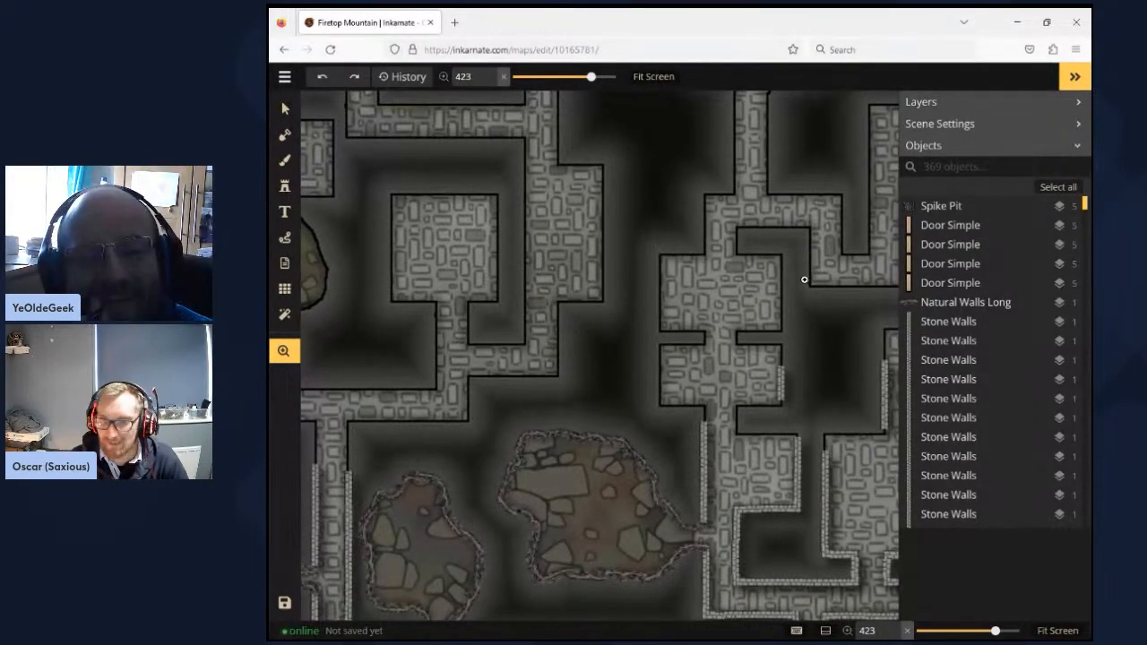
left_click_drag(730, 293, 478, 336)
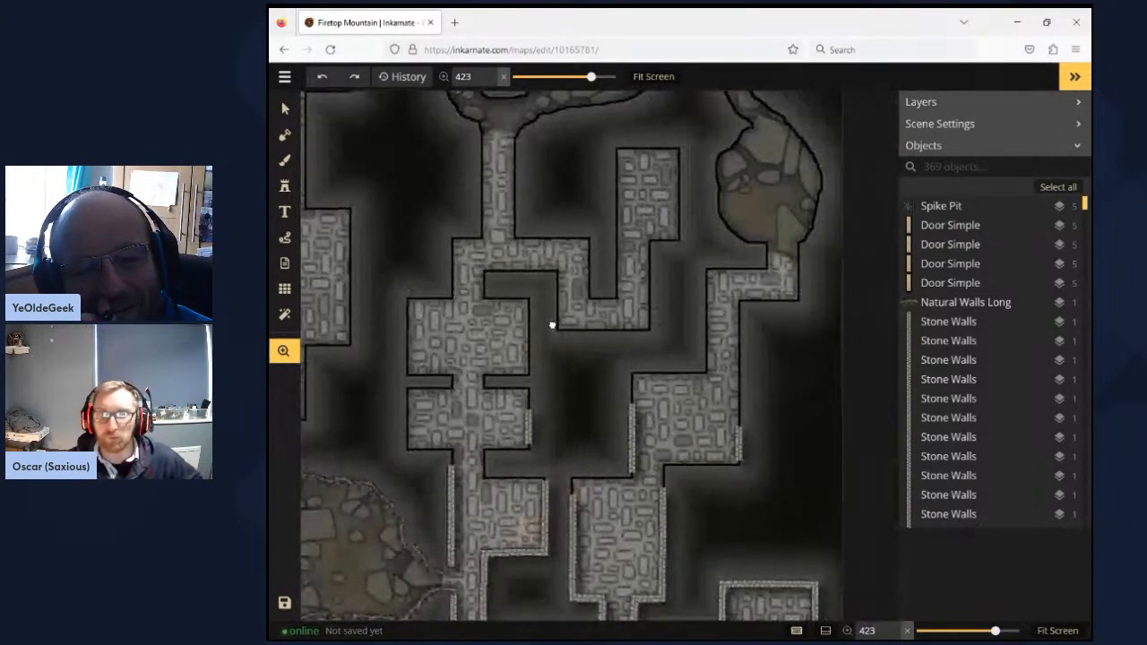
left_click_drag(580, 238, 633, 369)
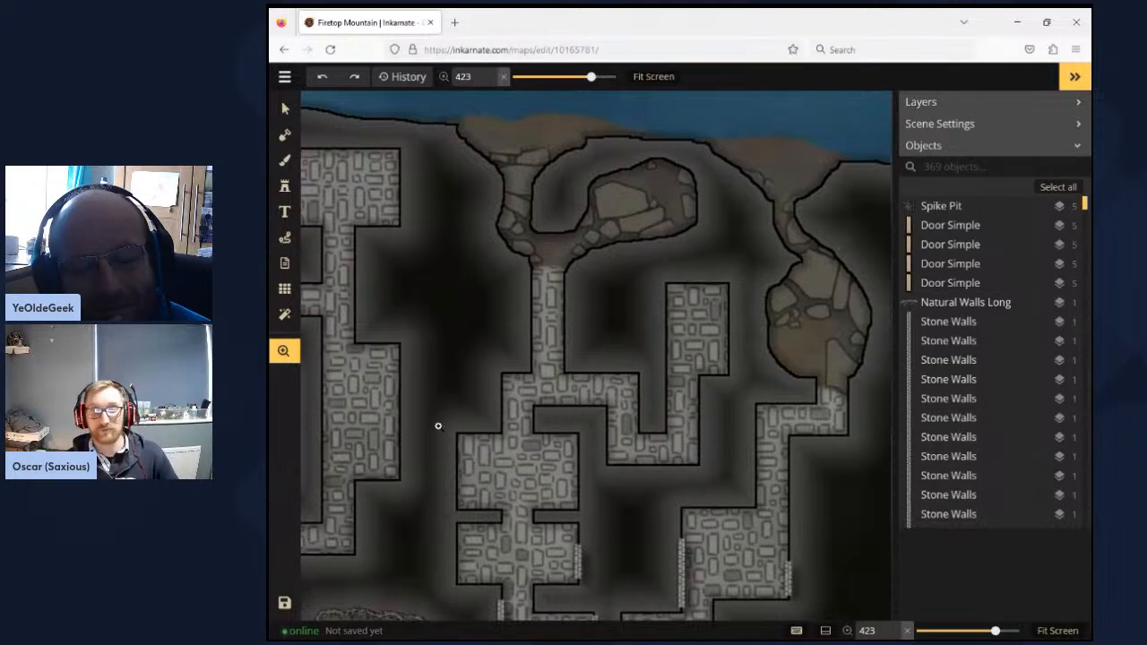
left_click_drag(436, 425, 573, 272)
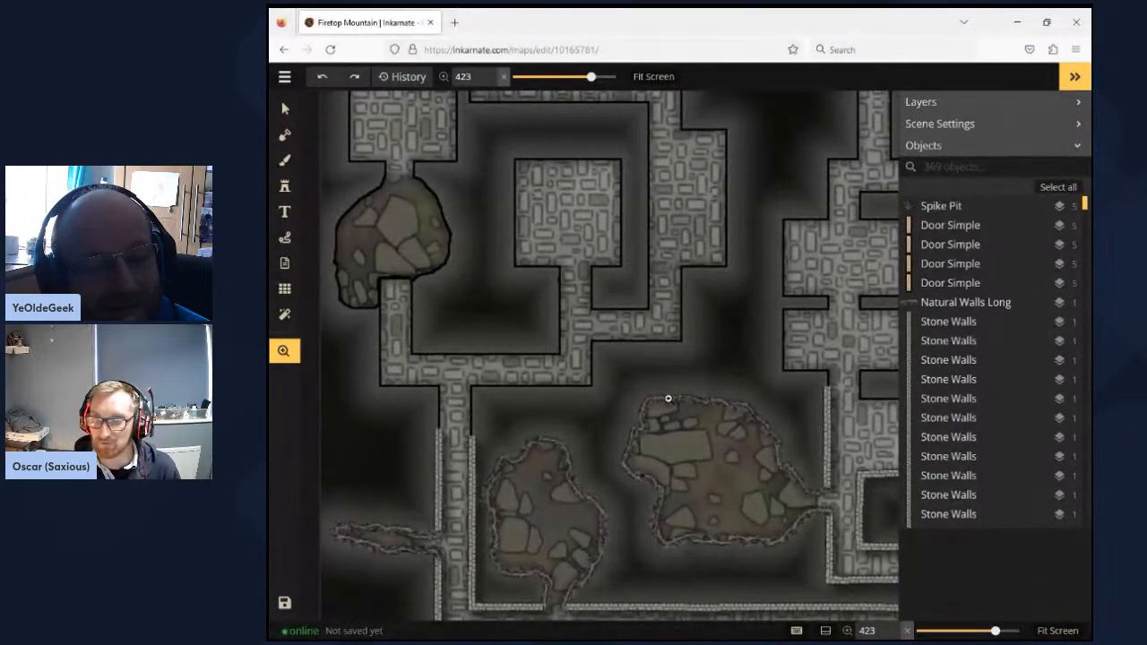
- Compare the finished natural and stone walls around the western rough-walled cave with the plain-outlined corridor above it
left_click_drag(672, 459, 702, 294)
scroll(638, 344, "up", 3)
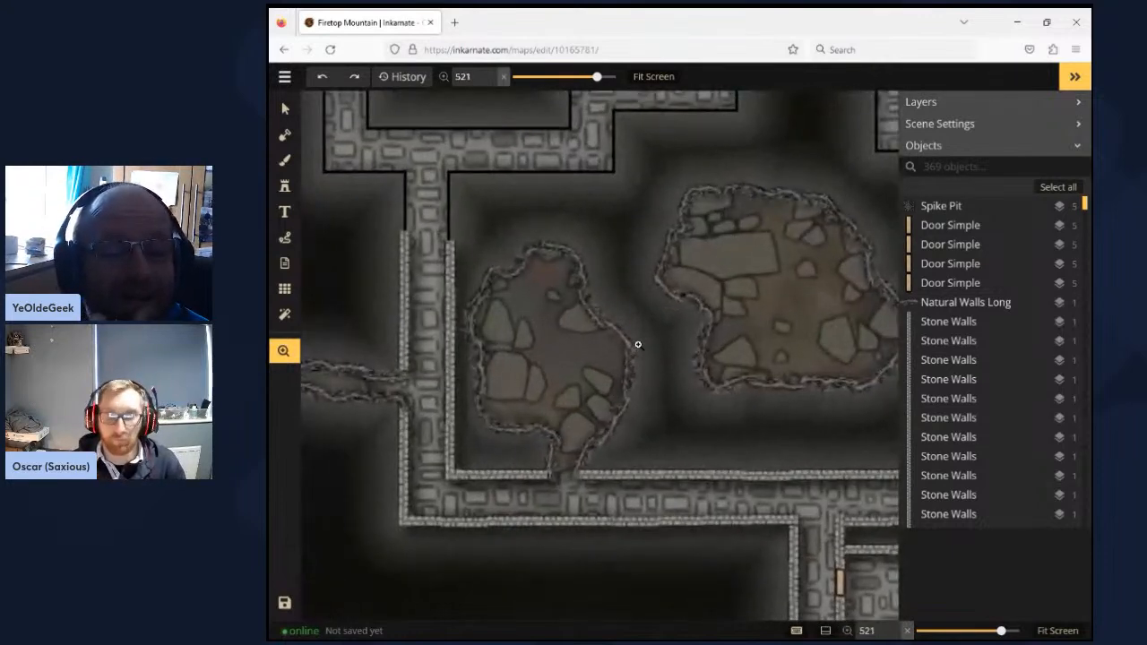
scroll(638, 344, "up", 2)
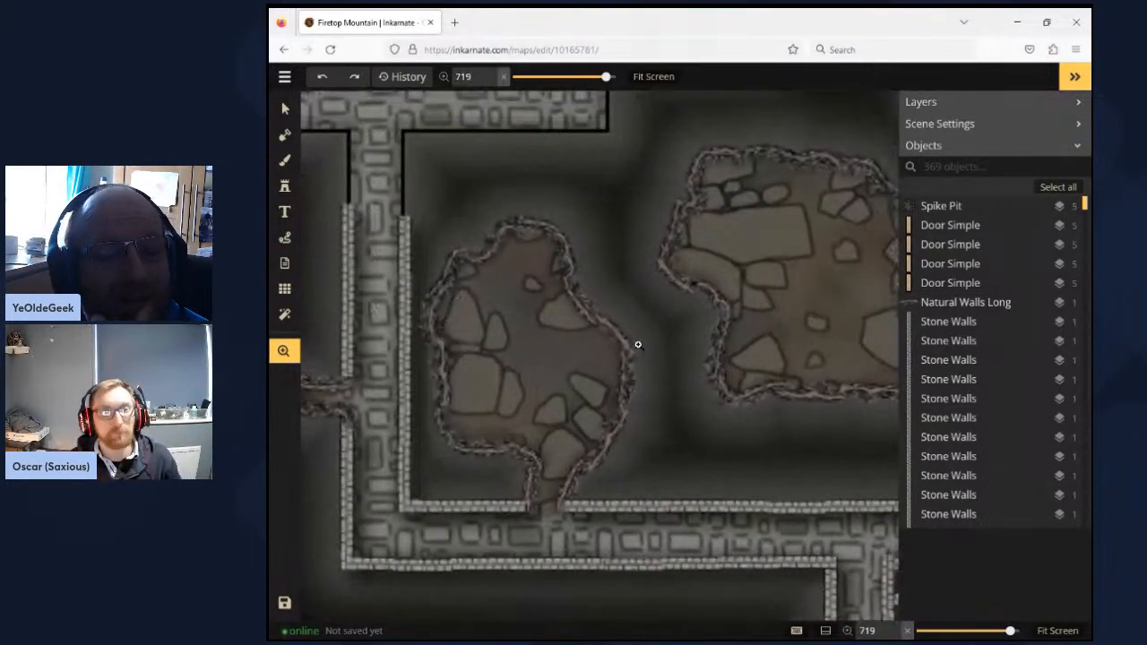
- Widen the view and trace the main corridor back south from the caves to the grassy dungeon entrance
scroll(638, 344, "down", 3)
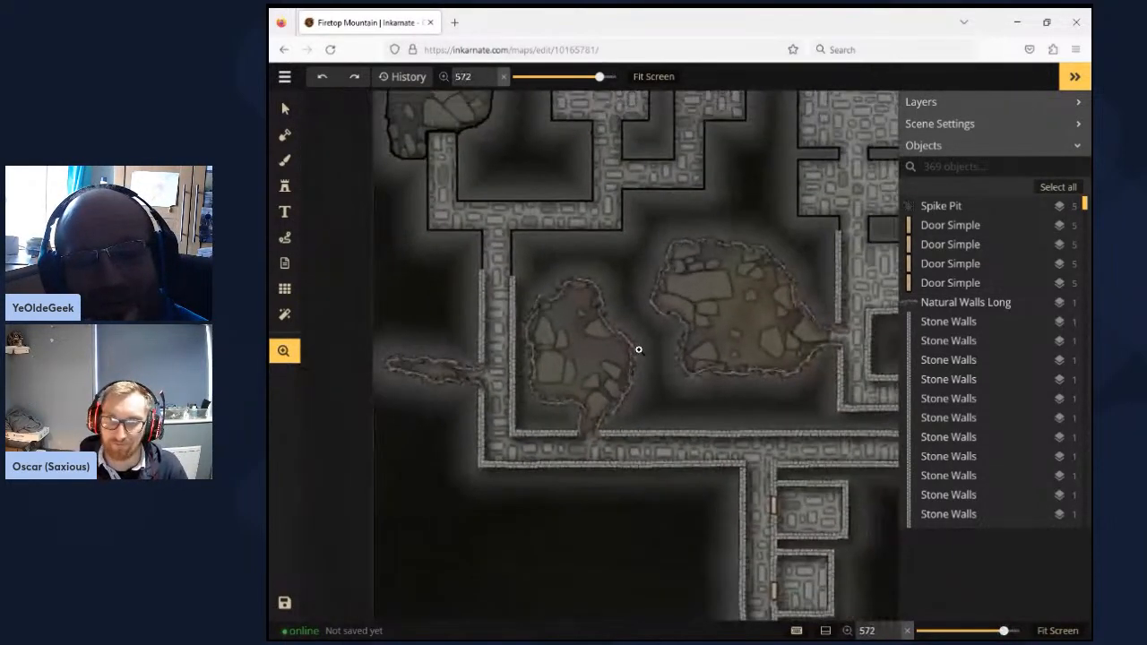
scroll(637, 350, "down", 4)
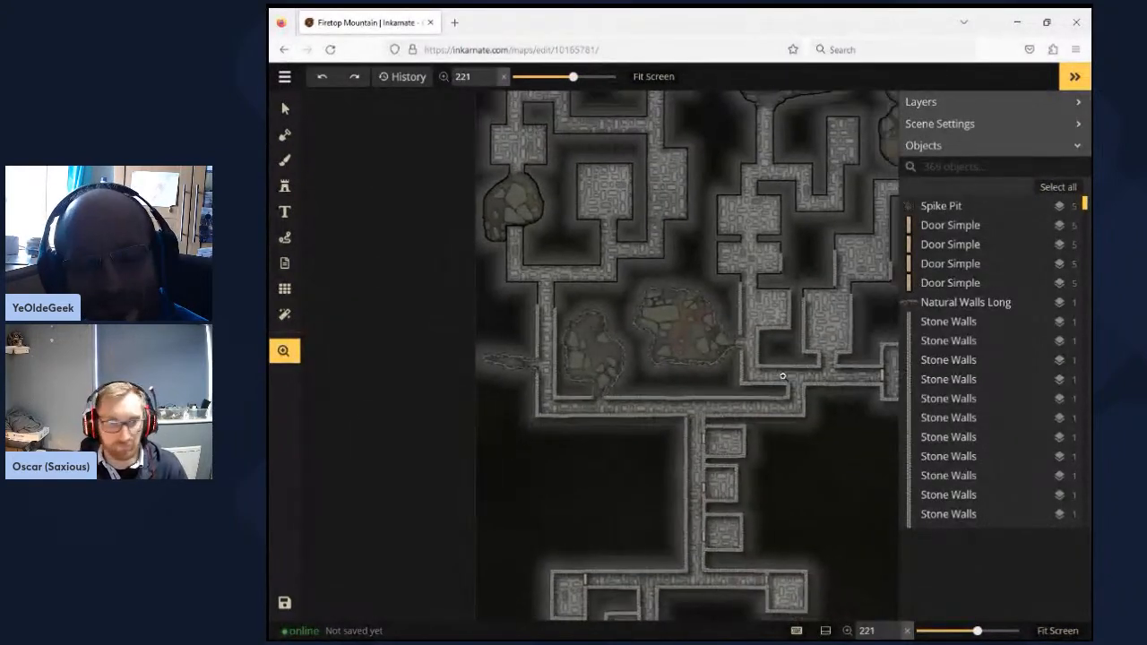
left_click_drag(782, 376, 738, 369)
left_click_drag(639, 349, 668, 217)
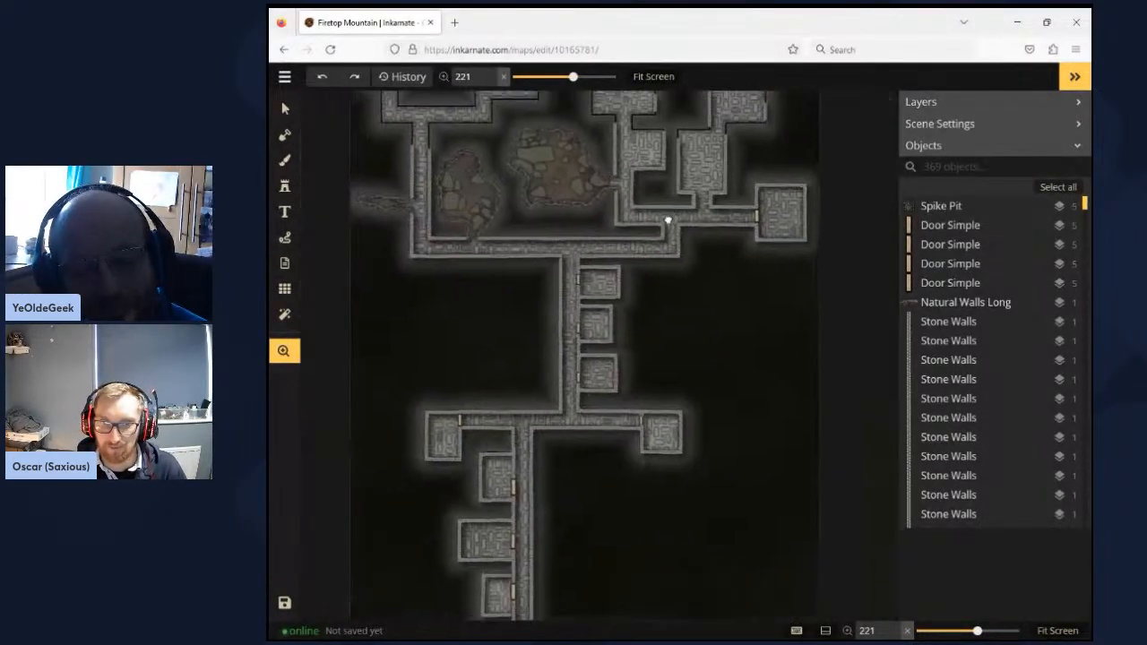
left_click_drag(639, 450, 702, 271)
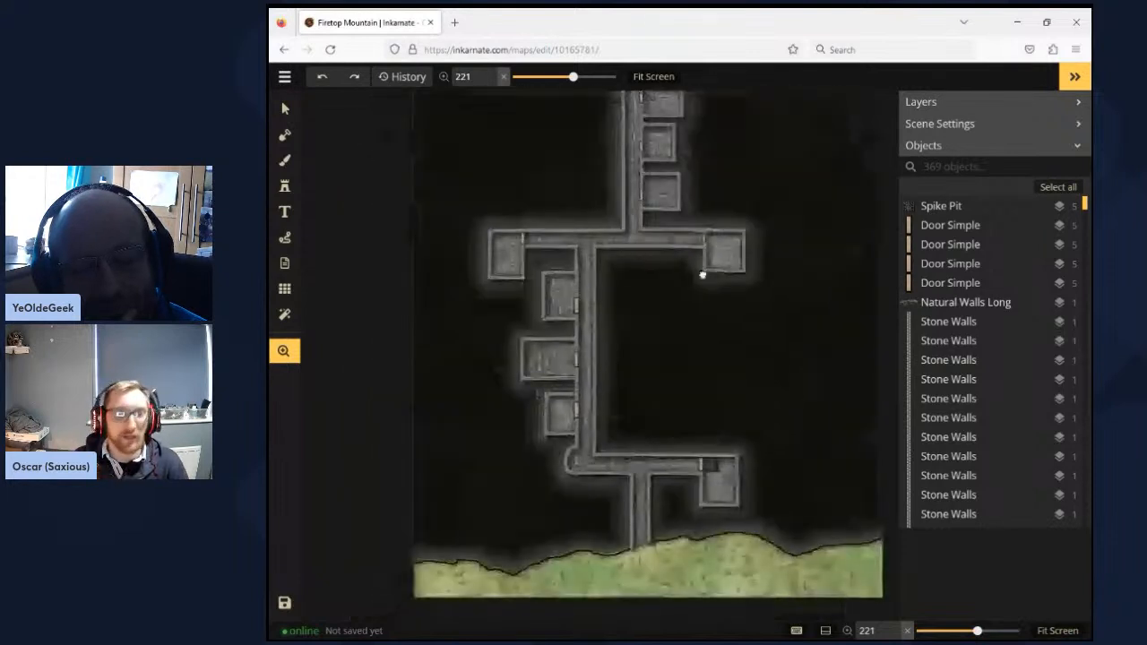
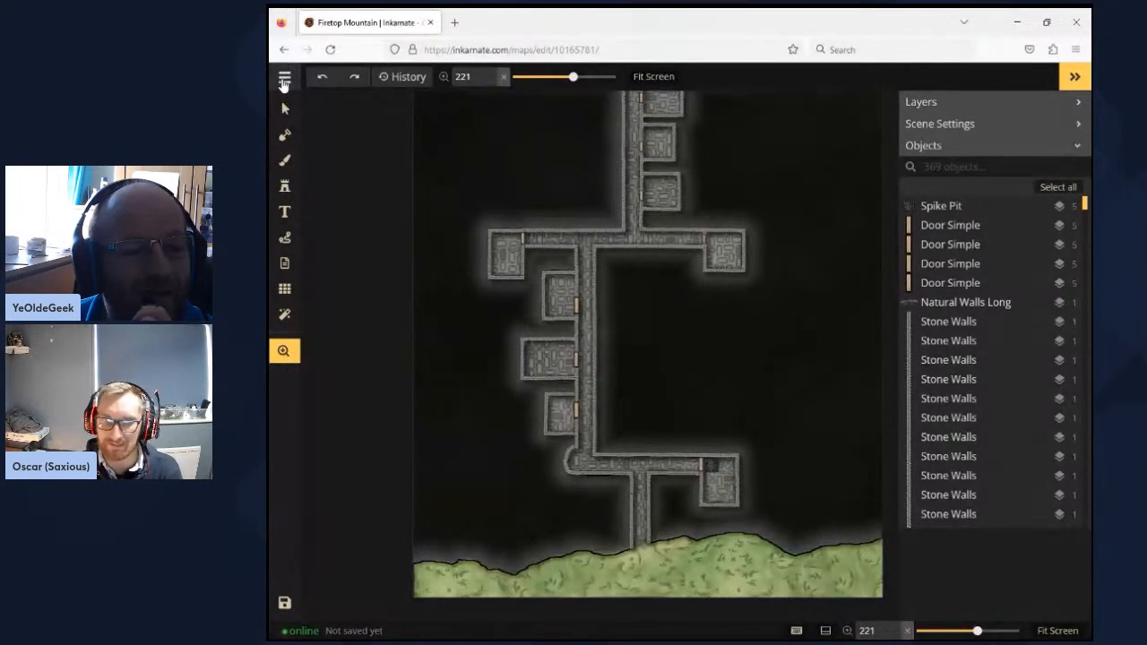
- Leave the Firetop Mountain map for the map library and open the NW Cardolan map for editing
left_click(284, 81)
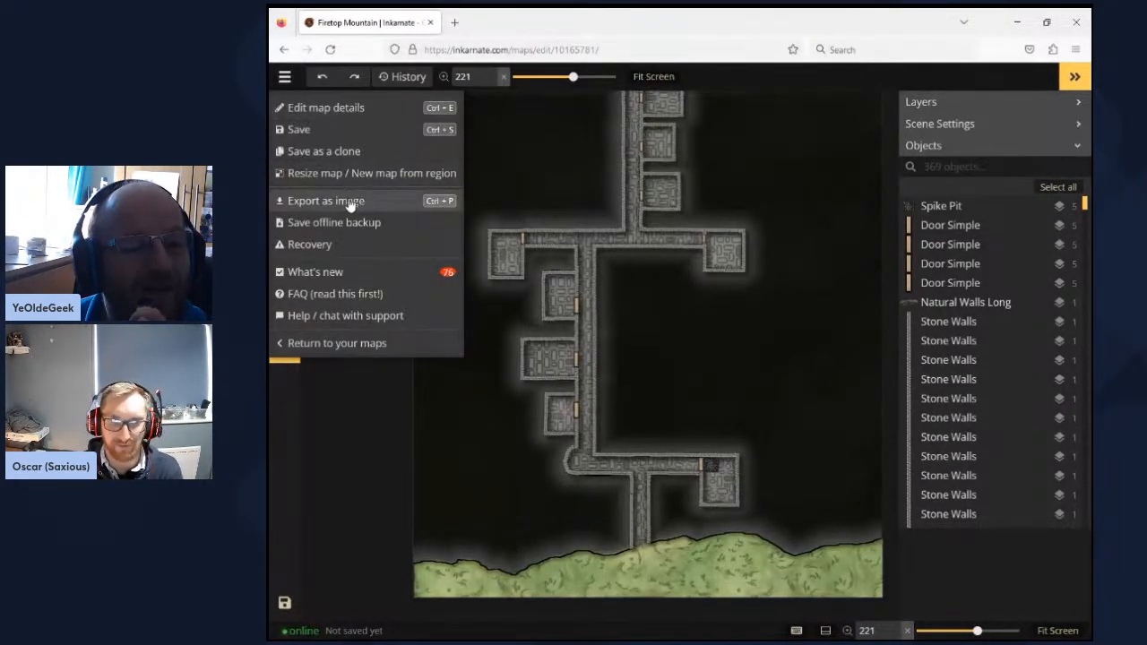
left_click(331, 344)
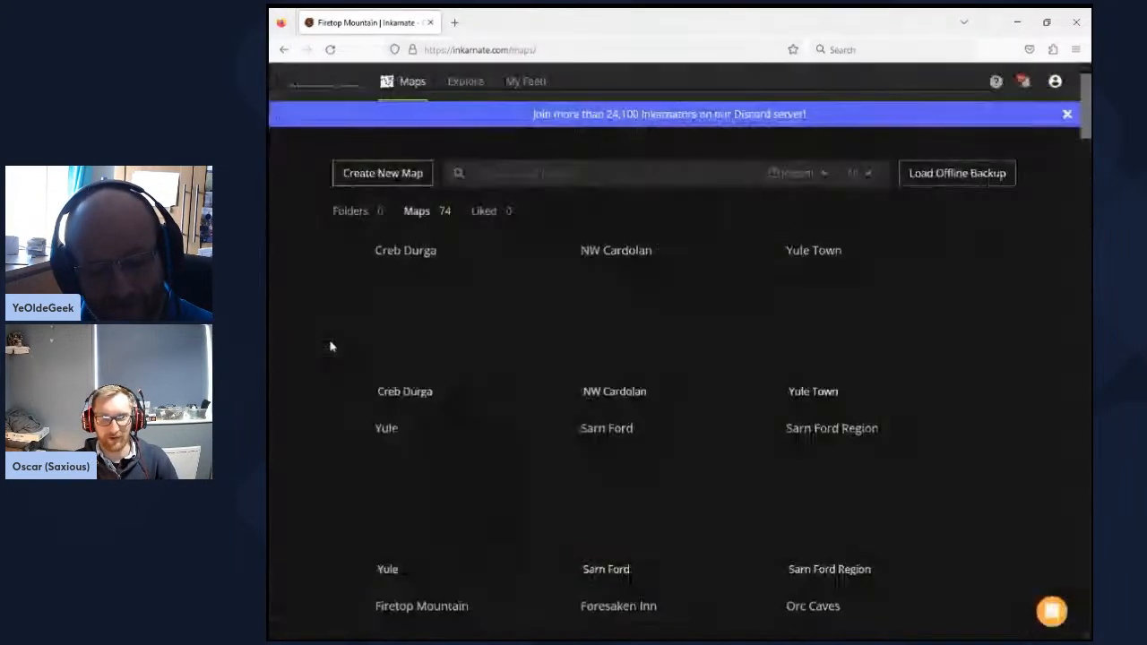
mouse_move(633, 265)
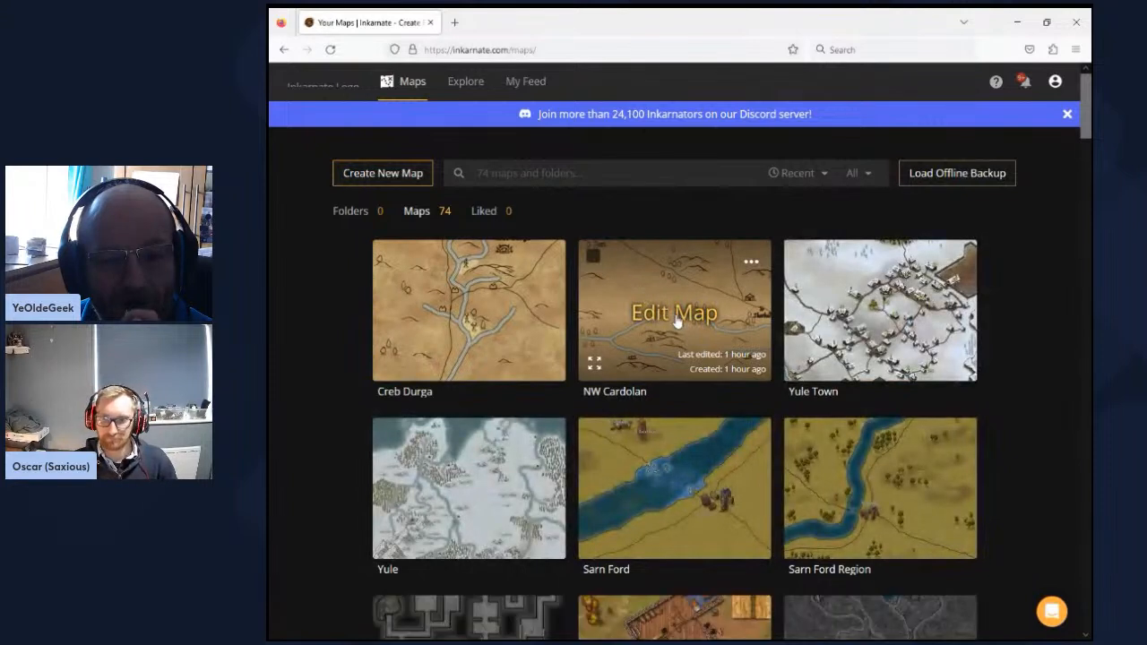
left_click(677, 323)
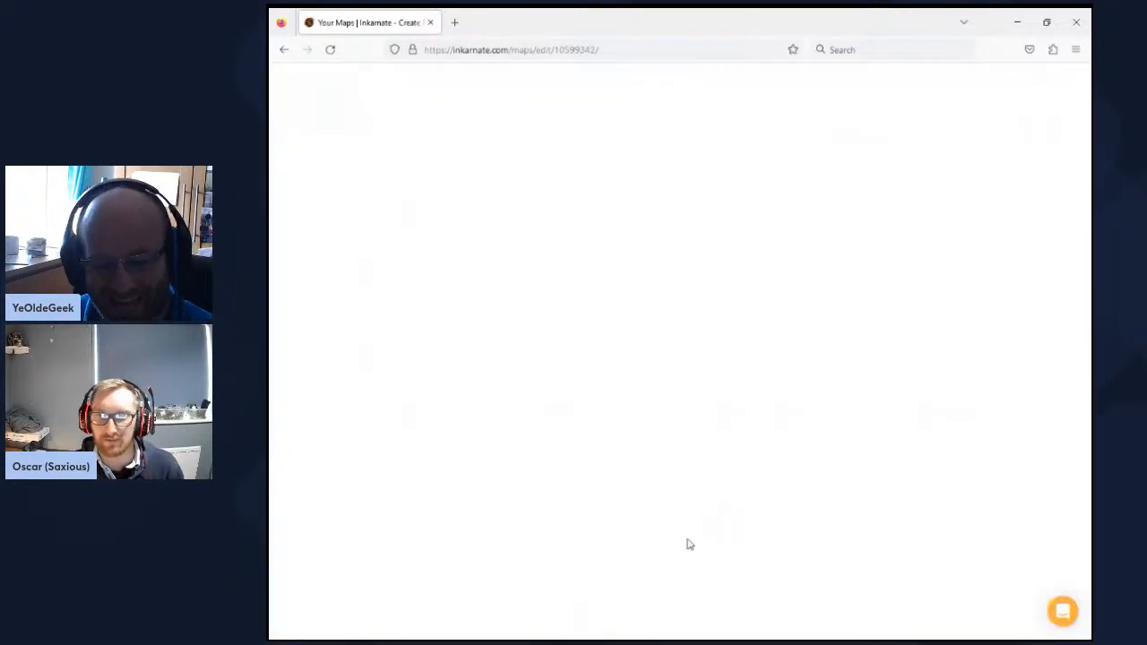